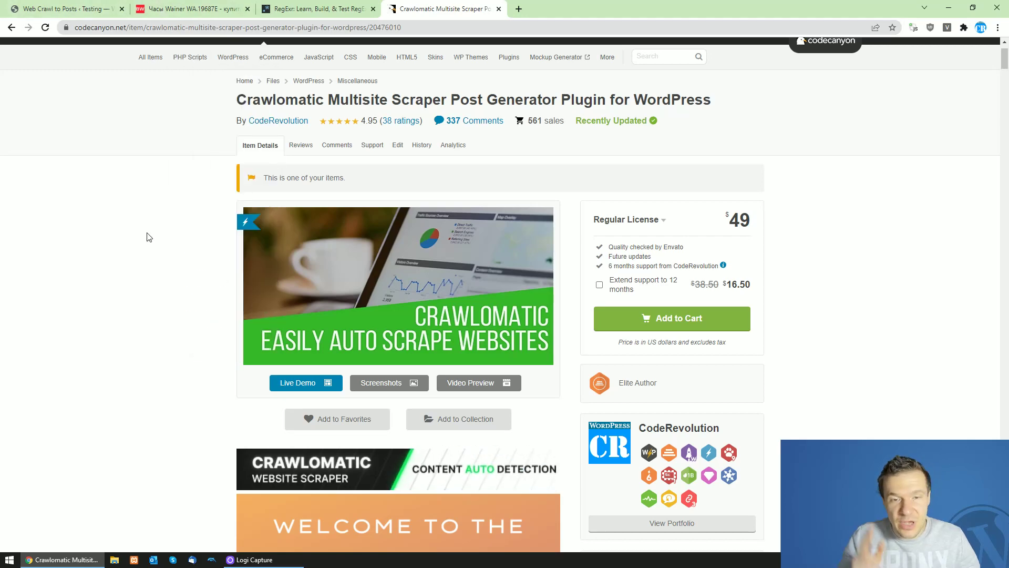
Review the Wainer watch's Параметры table down to Толщина, then go back to Web Crawl to Posts
click(191, 11)
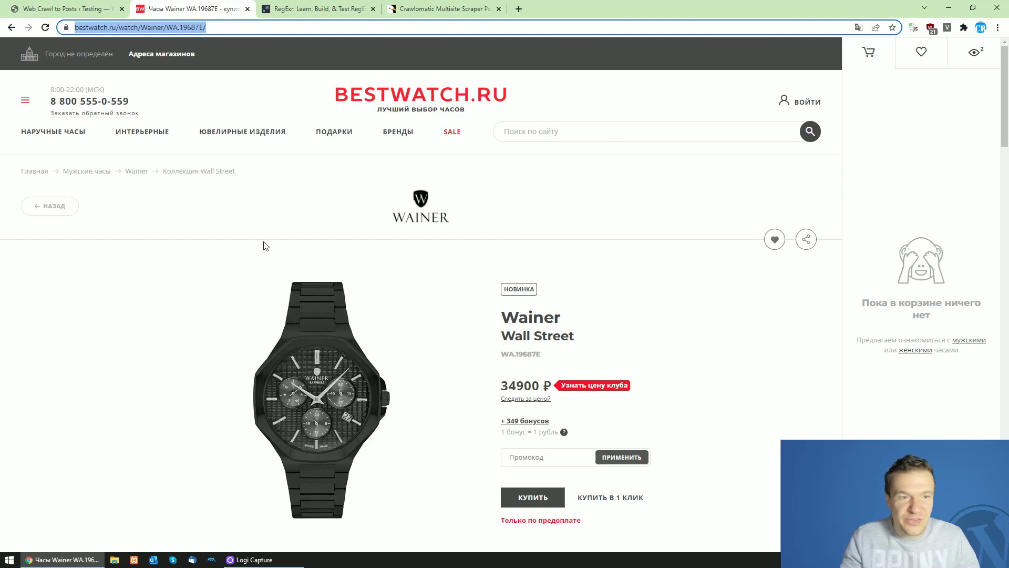
scroll(210, 339, down, 8)
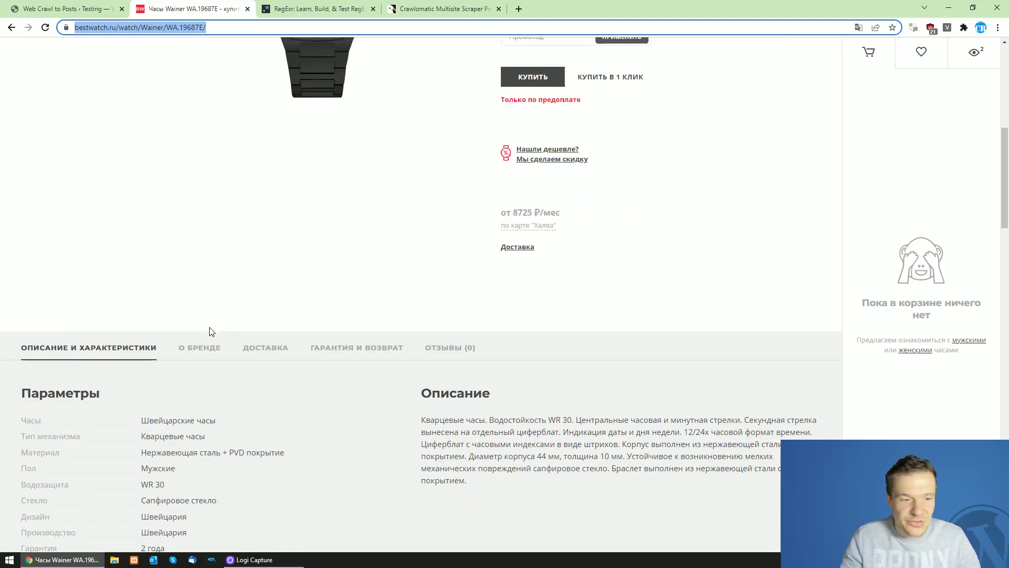
scroll(256, 167, up, 6)
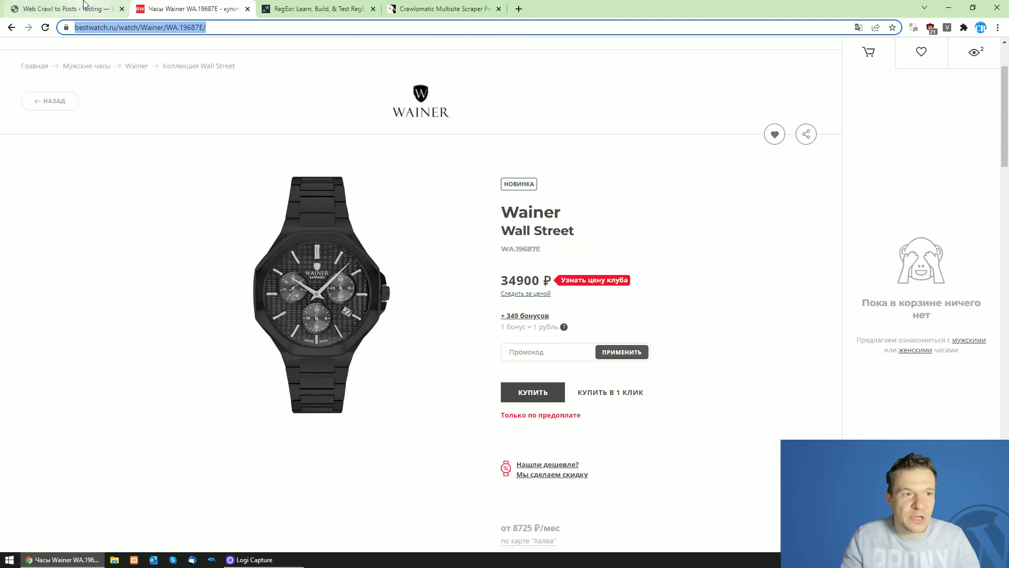
scroll(125, 289, down, 3)
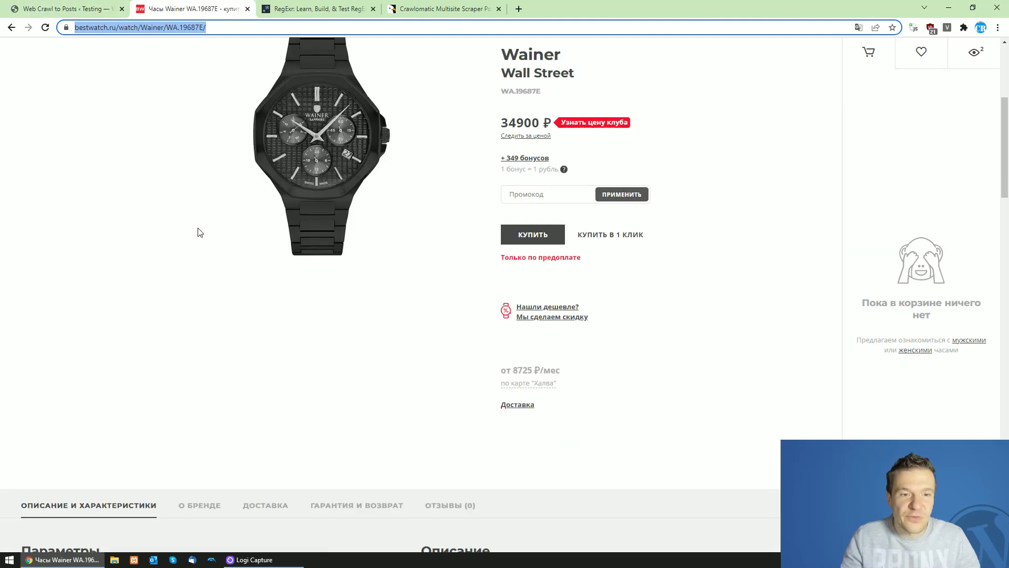
scroll(199, 233, down, 5)
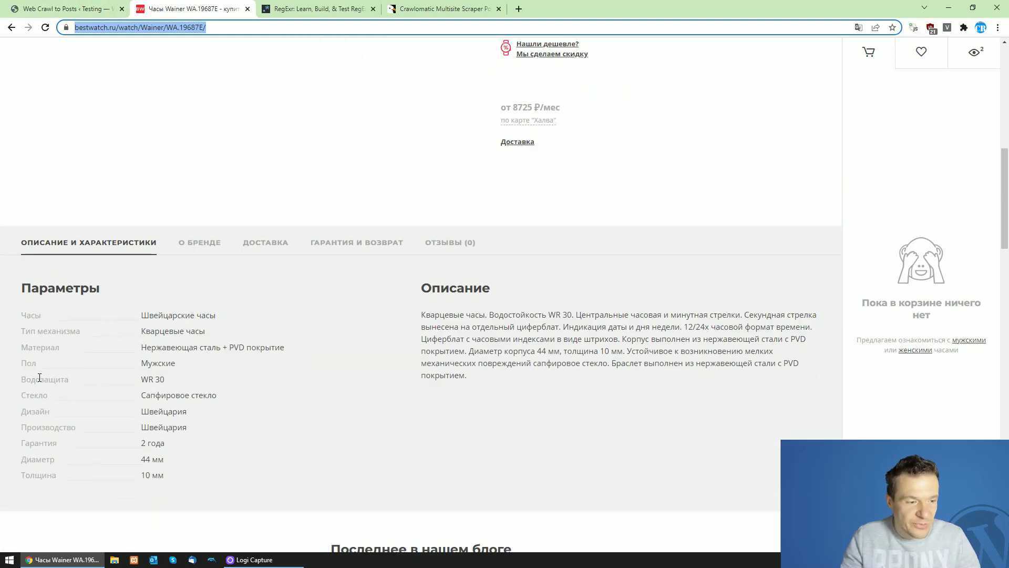
drag(28, 477, 120, 477)
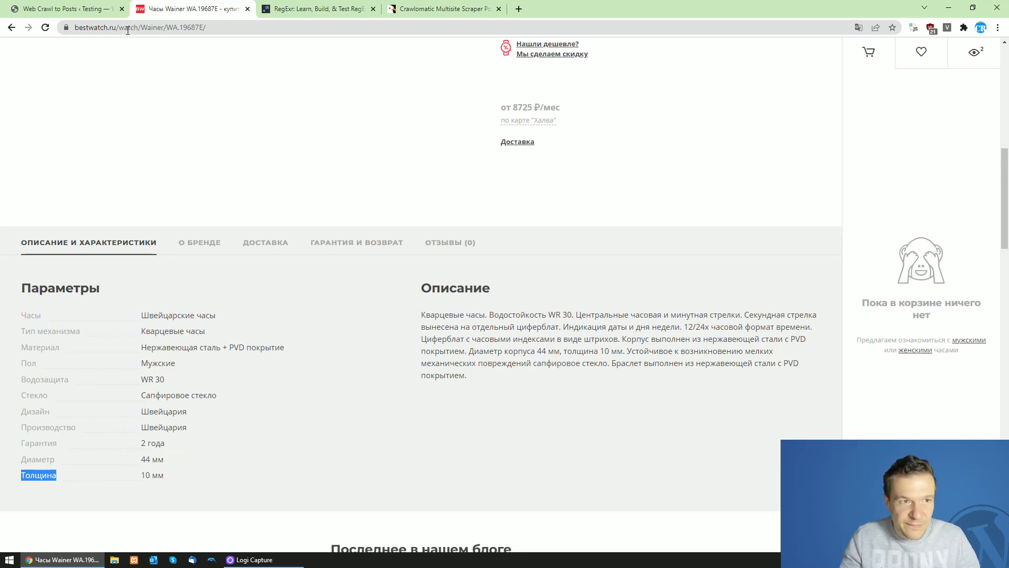
click(121, 98)
click(93, 6)
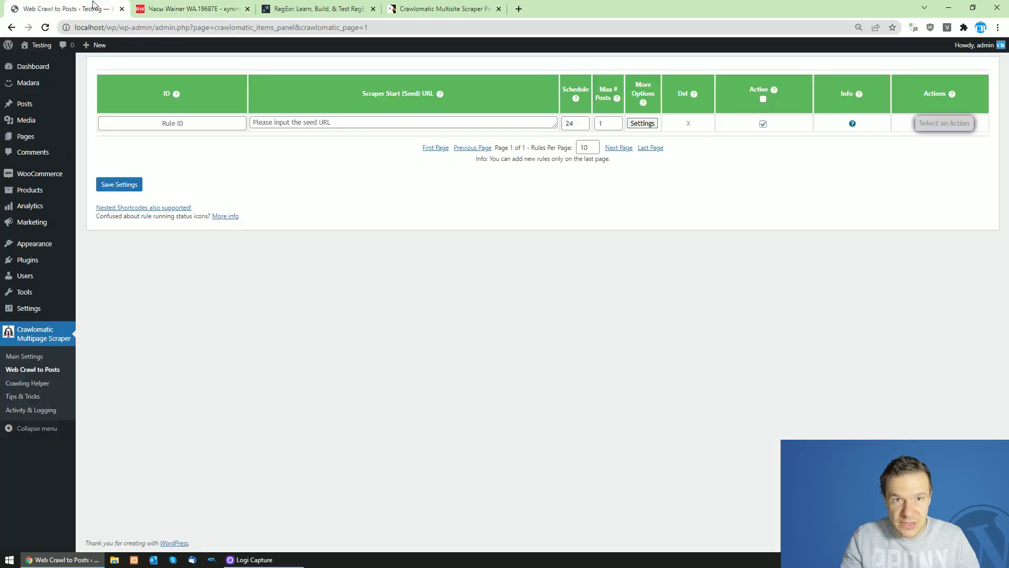
Reload the admin page, open Products > Attributes, then return to the bestwatch.ru watch page
click(45, 27)
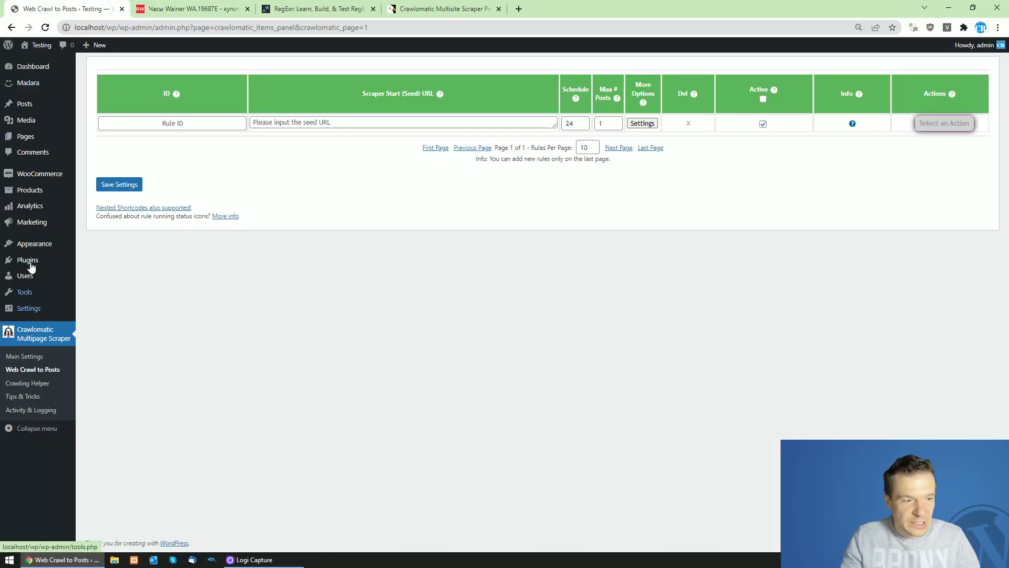
mouse_move(20, 179)
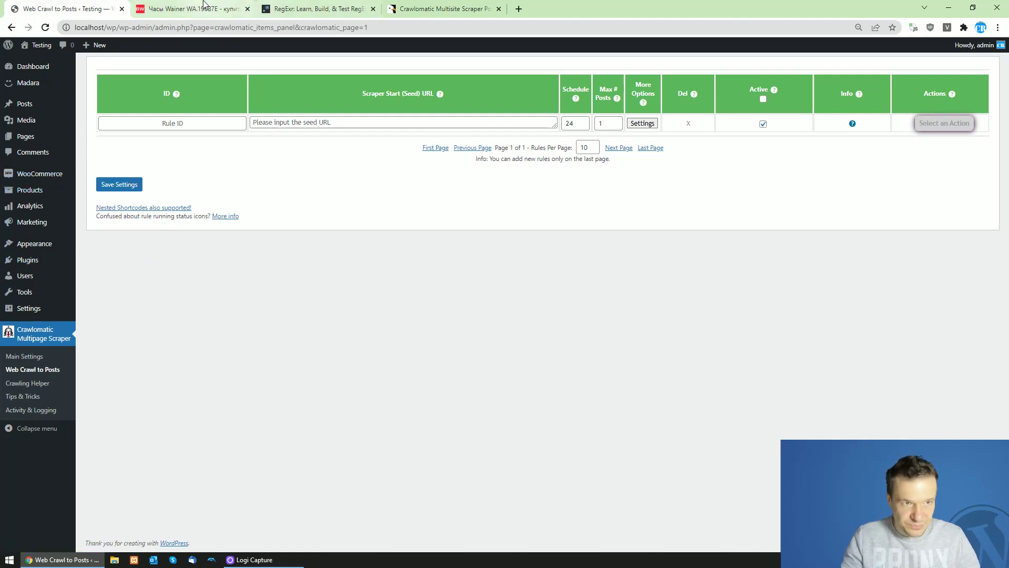
click(190, 9)
click(118, 10)
mouse_move(37, 194)
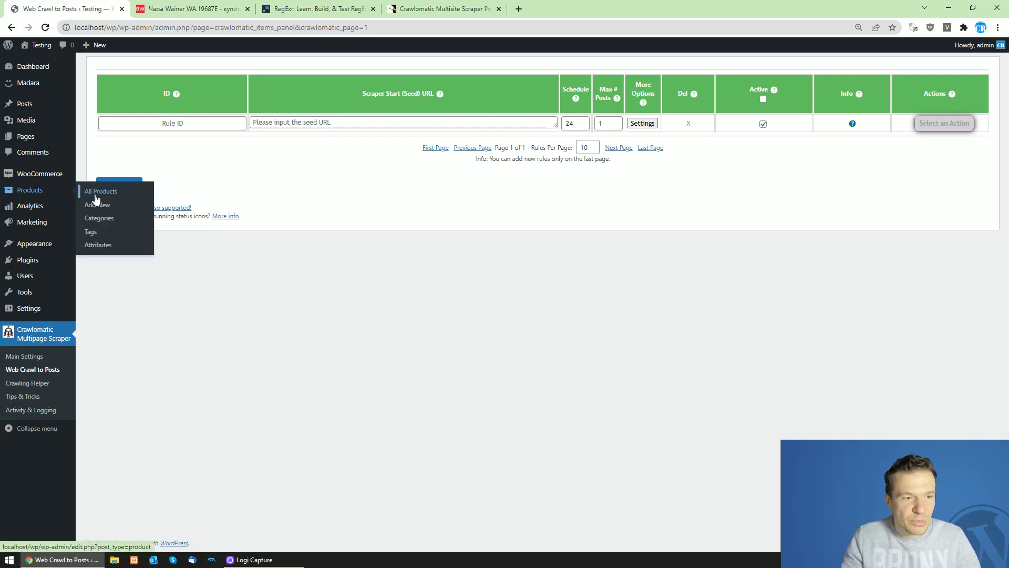
click(98, 245)
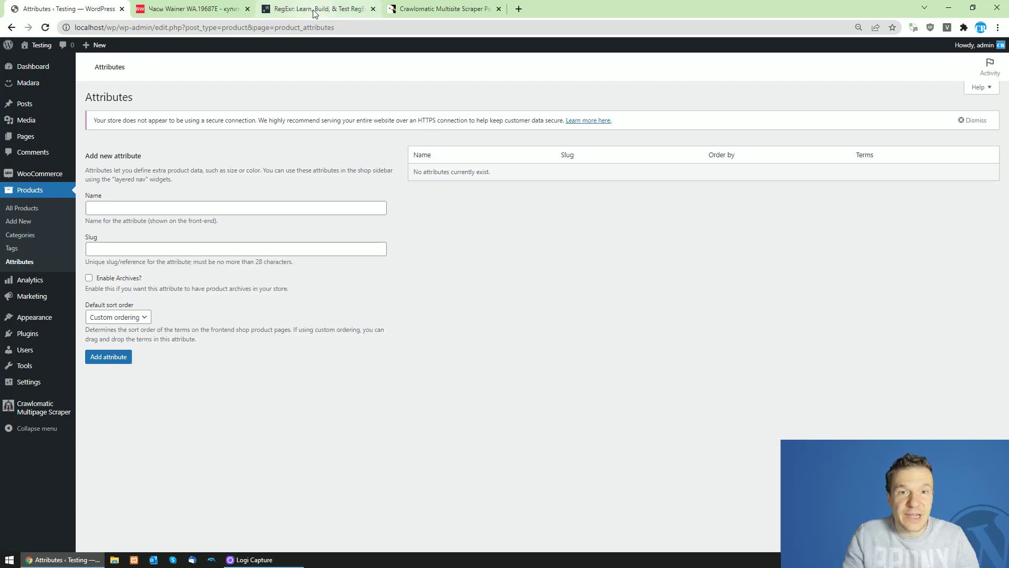
click(189, 8)
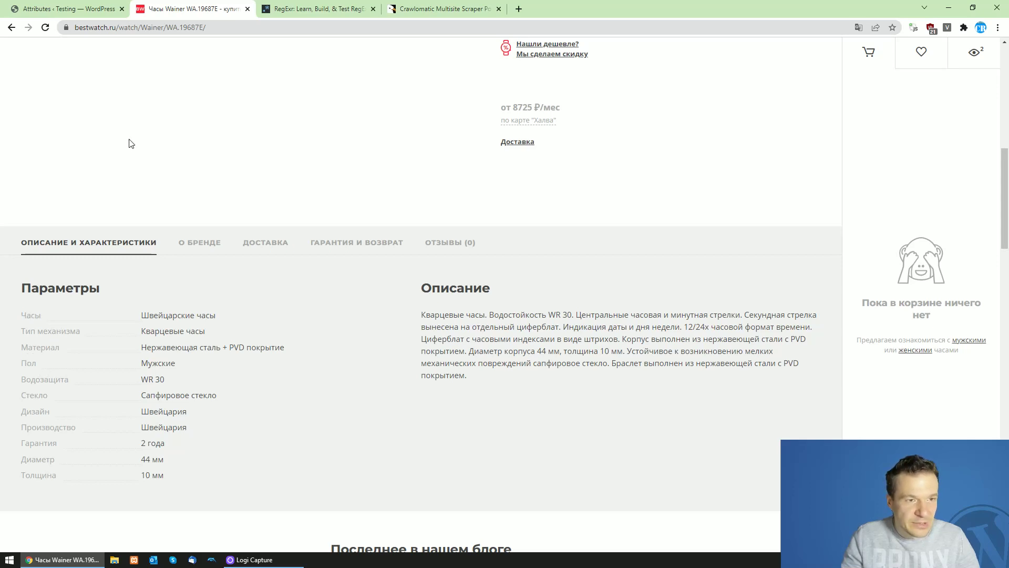
Open the watch page in a new tab translated to English and close the city prompt
click(163, 32)
drag(162, 29, 524, 13)
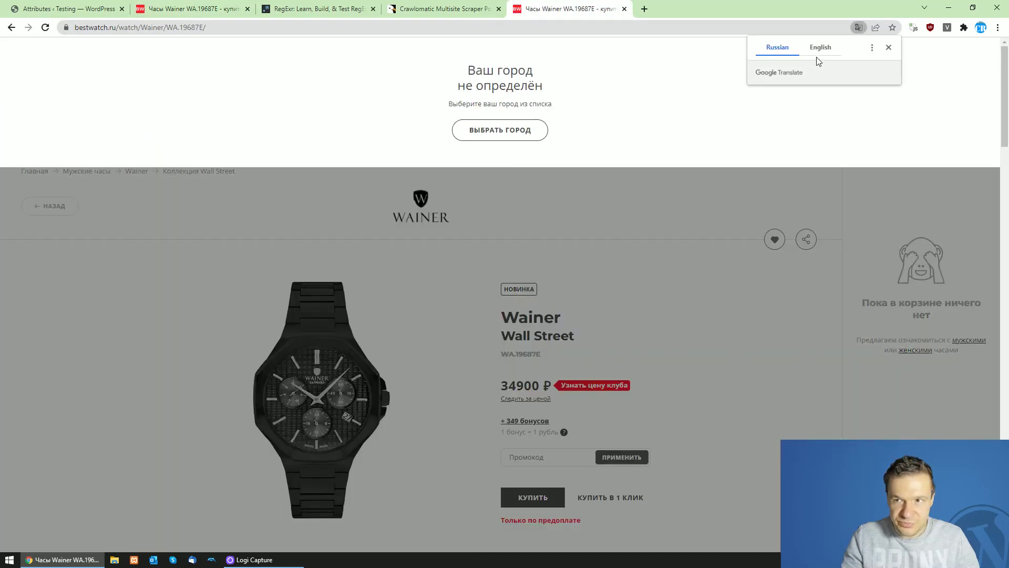
click(820, 50)
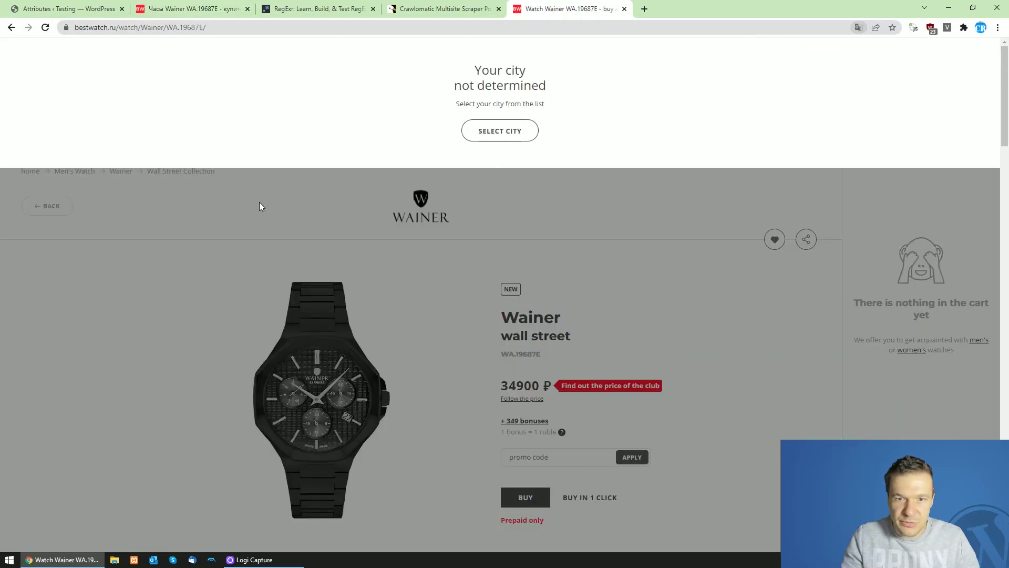
click(266, 299)
click(97, 286)
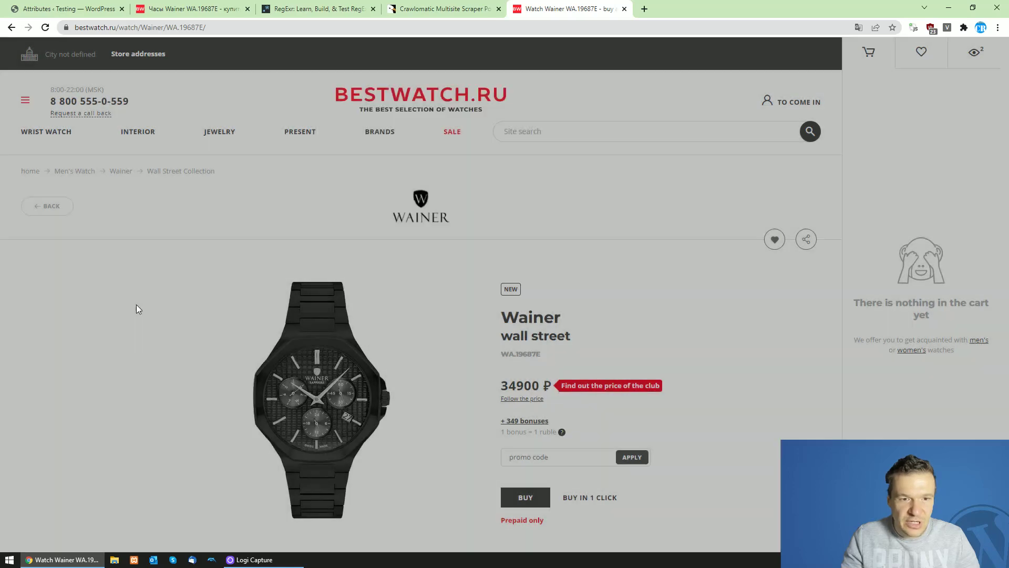
scroll(136, 308, down, 5)
scroll(138, 310, down, 7)
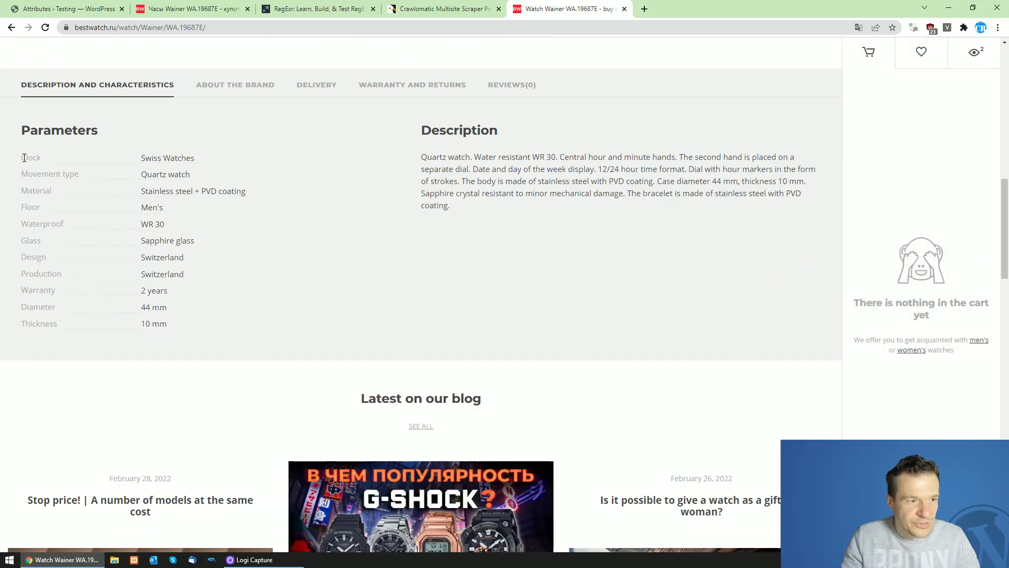
scroll(32, 266, up, 2)
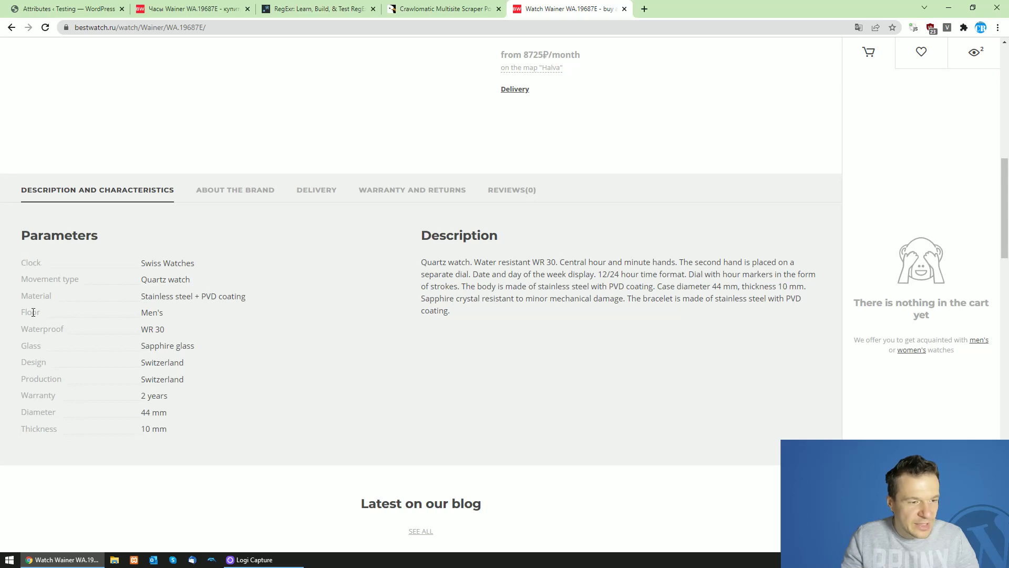
drag(21, 231, 42, 260)
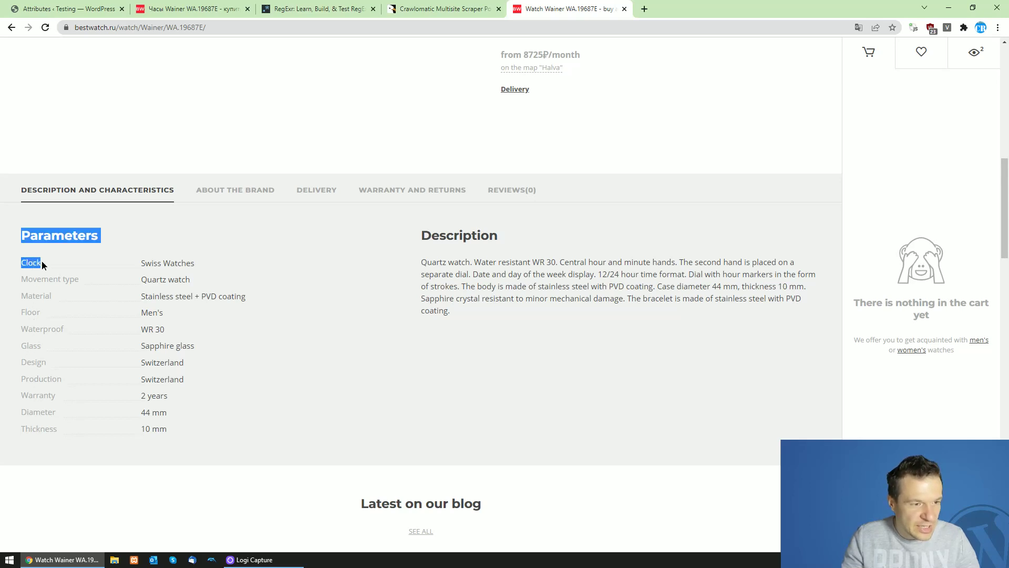
click(32, 270)
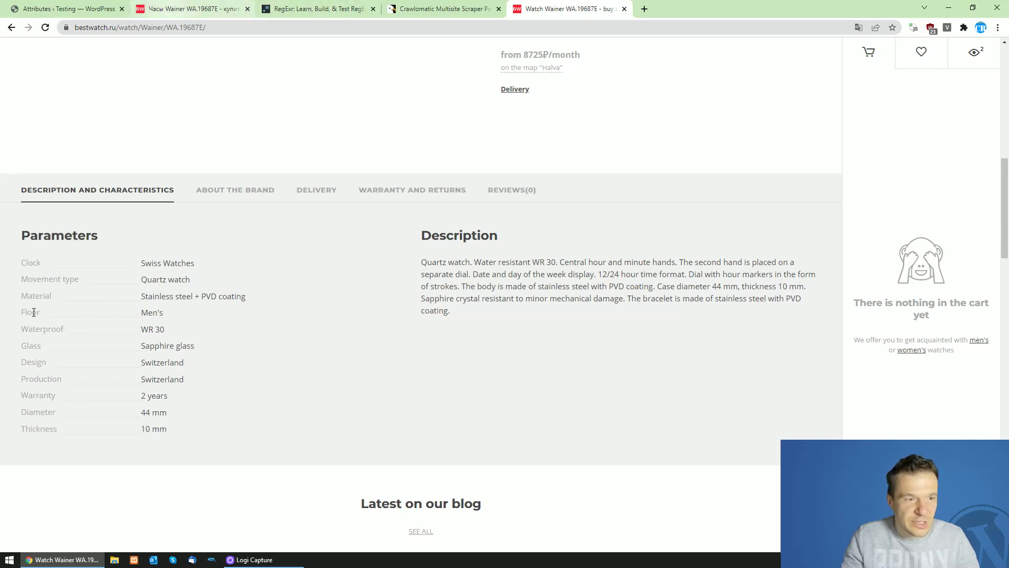
Check the Russian page's address, then focus the new attribute Name field in WordPress
click(239, 11)
click(239, 21)
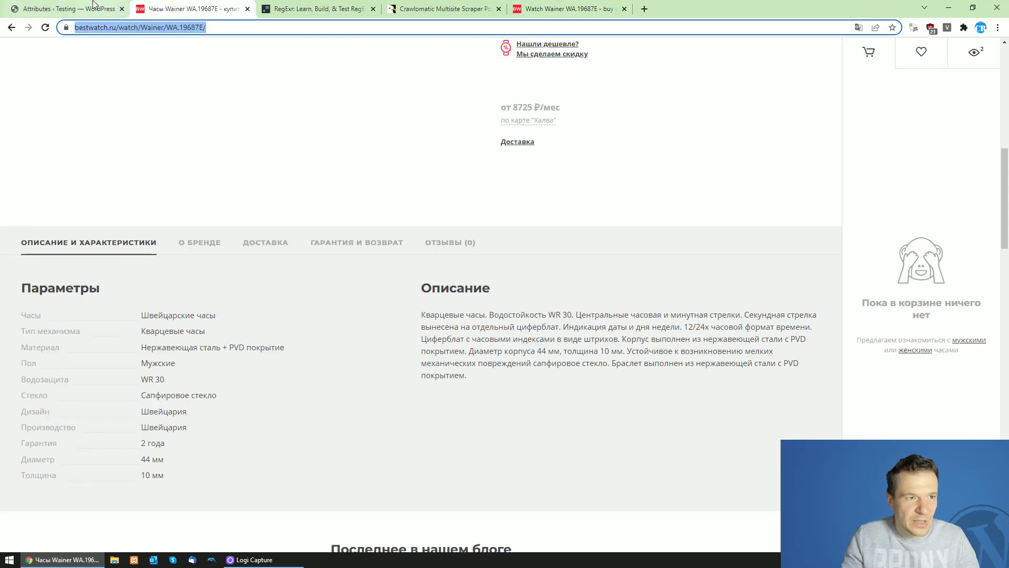
click(68, 9)
click(121, 213)
Add the Clock Type and Movement Type product attributes
text(Clock Ty)
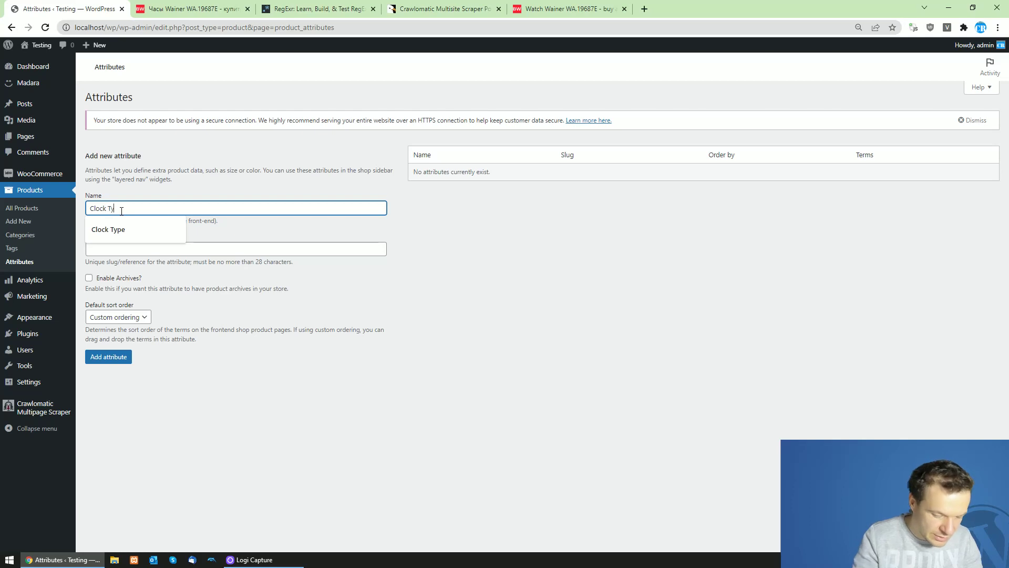
text(pe)
click(107, 357)
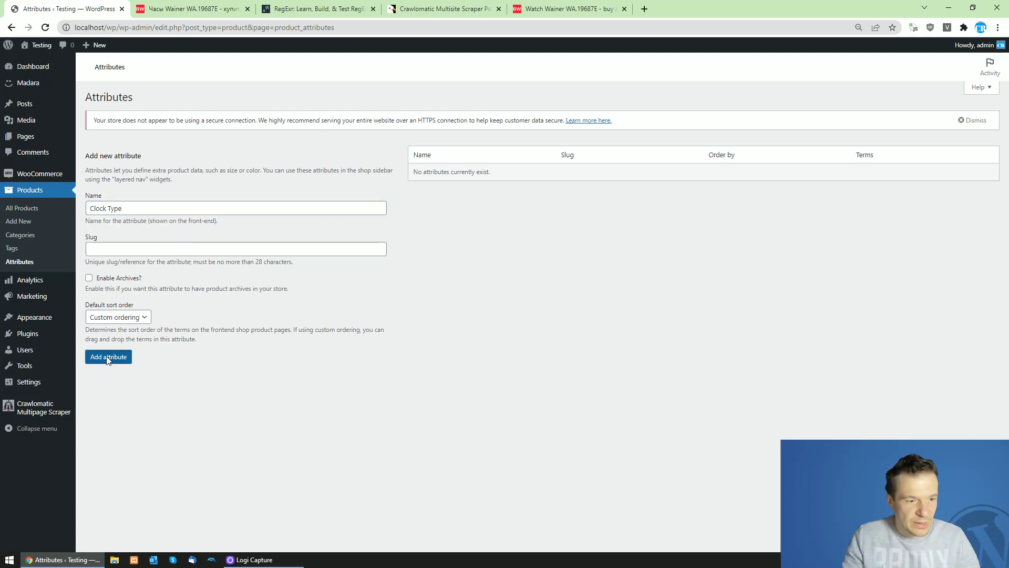
click(531, 9)
click(84, 7)
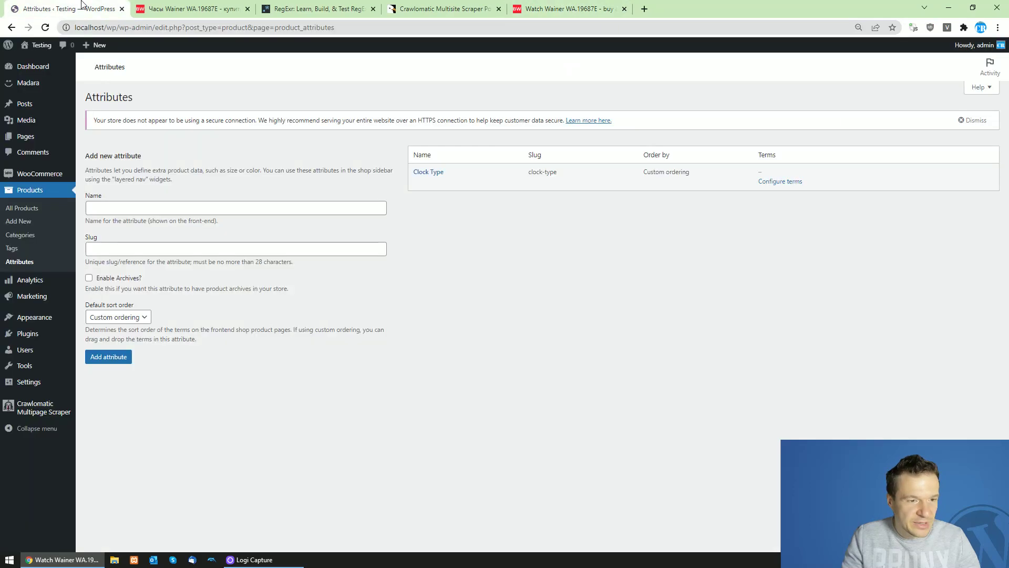
click(120, 209)
text(M)
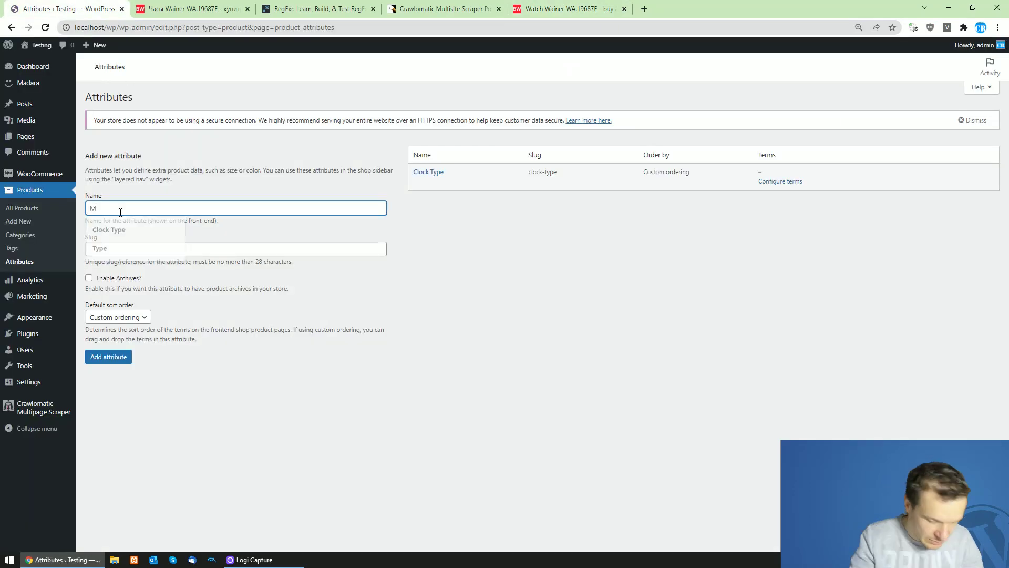
text(ovement Ty)
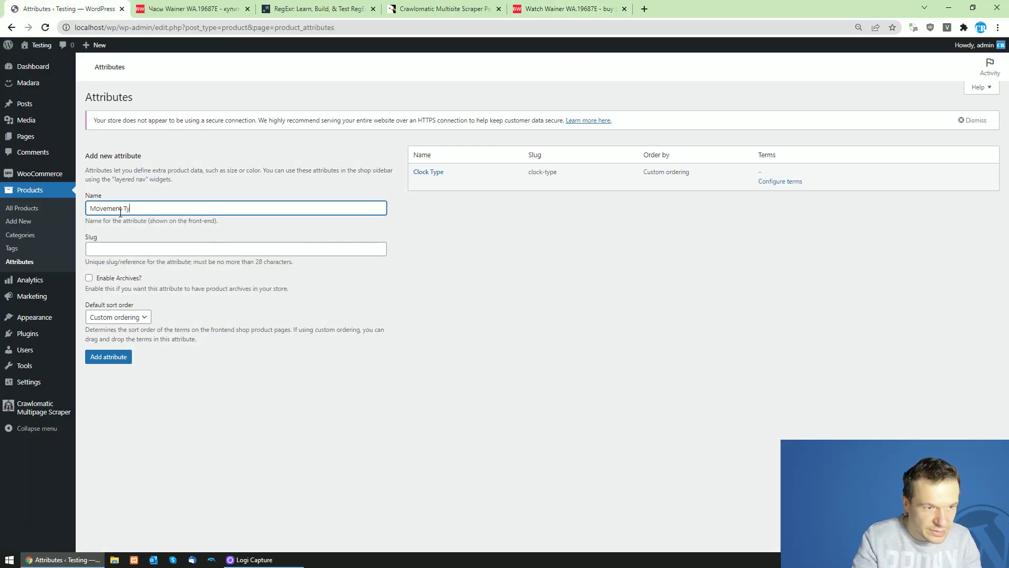
text(pe)
click(104, 357)
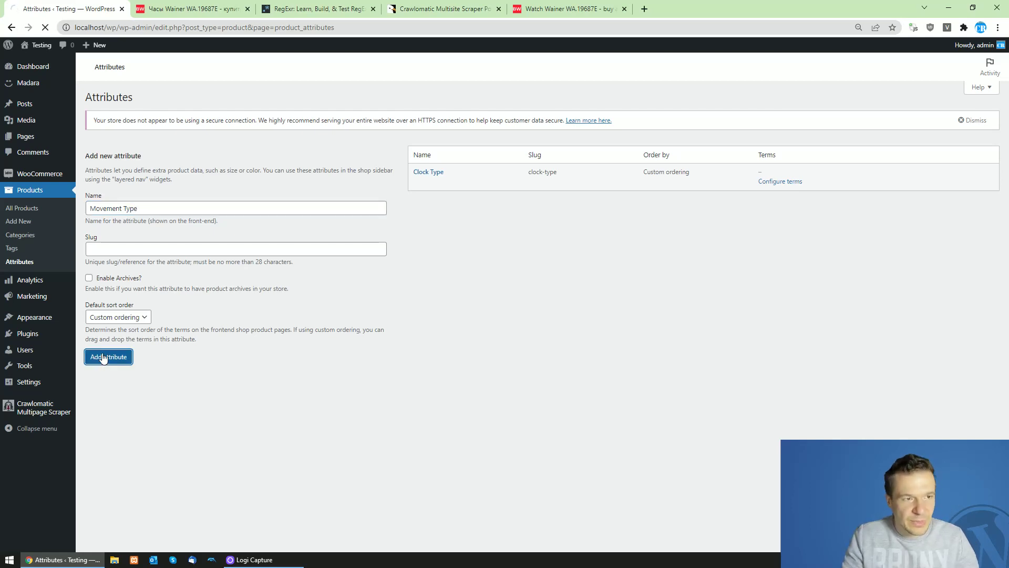
Add Material and Floor attributes using labels copied from the English watch page
key(ctrl+shift+Tab)
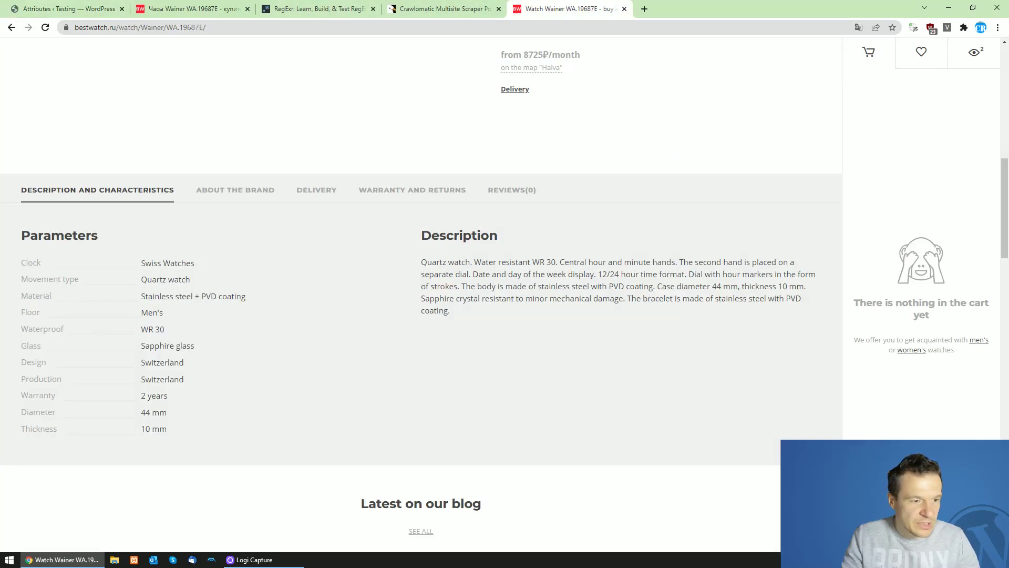
double_click(36, 296)
key(ctrl+c)
click(69, 9)
click(135, 208)
key(ctrl+v)
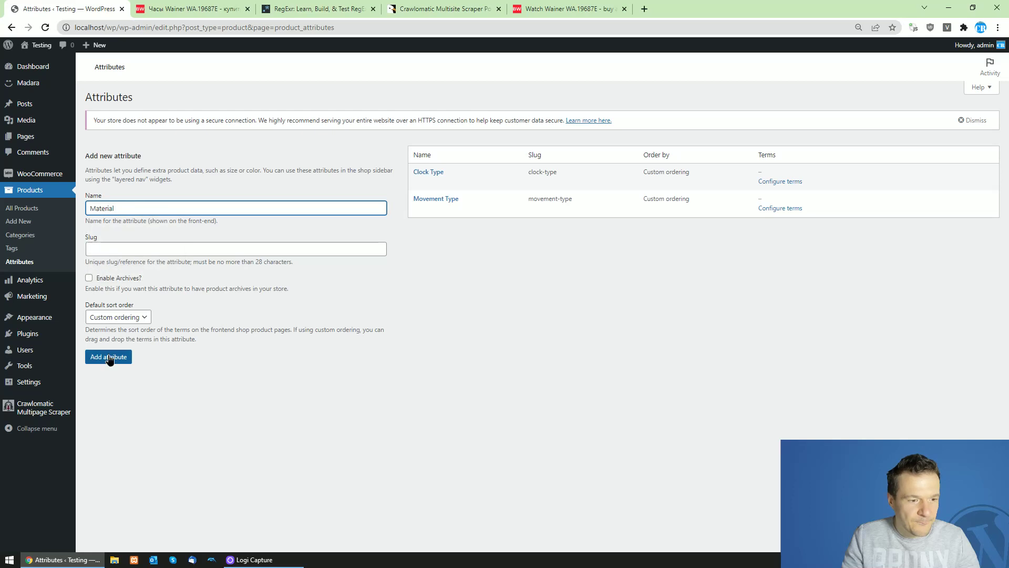
click(109, 357)
key(ctrl+shift+Tab)
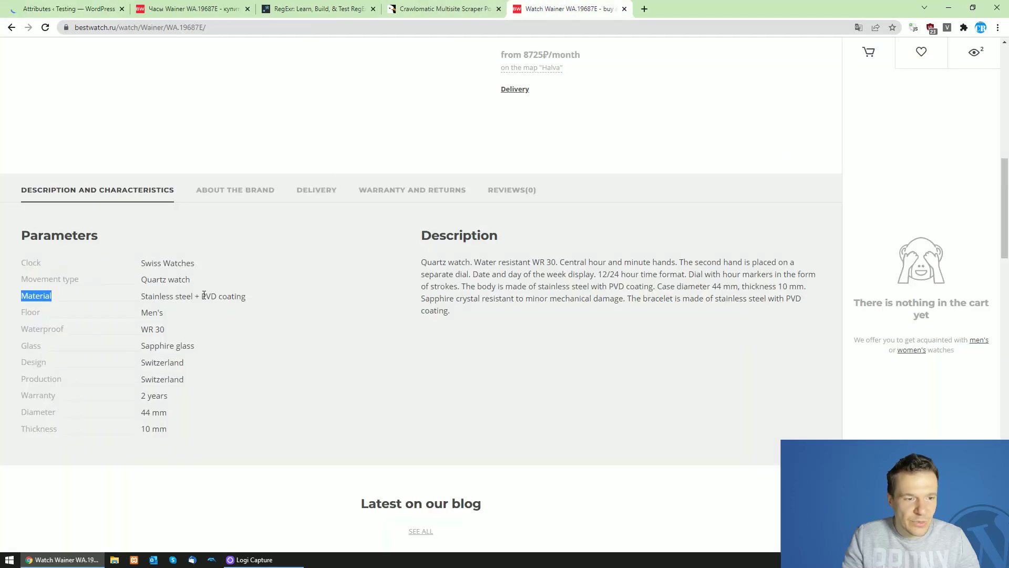
double_click(32, 312)
key(ctrl+c)
click(52, 9)
click(128, 208)
key(ctrl+v)
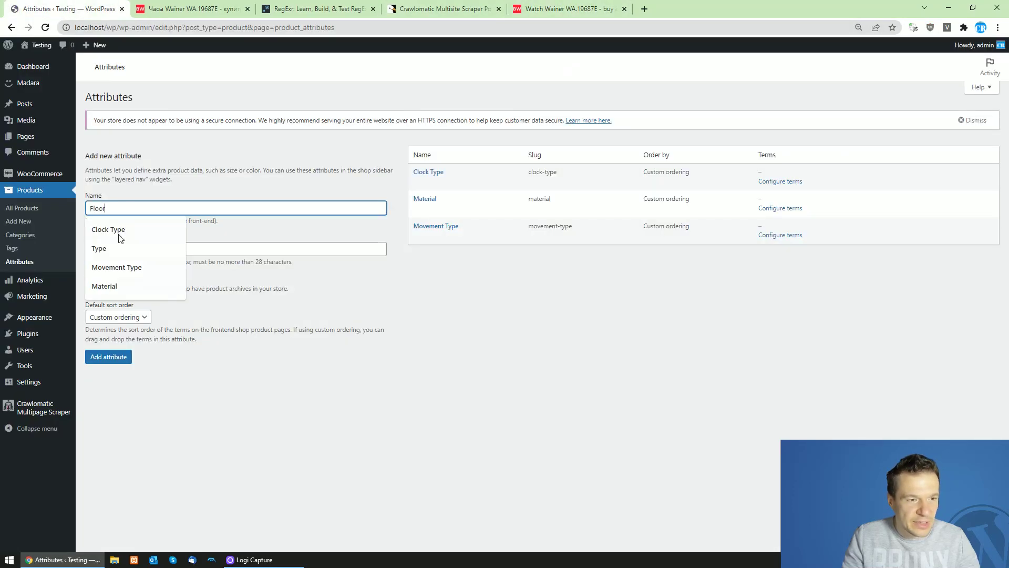
click(108, 357)
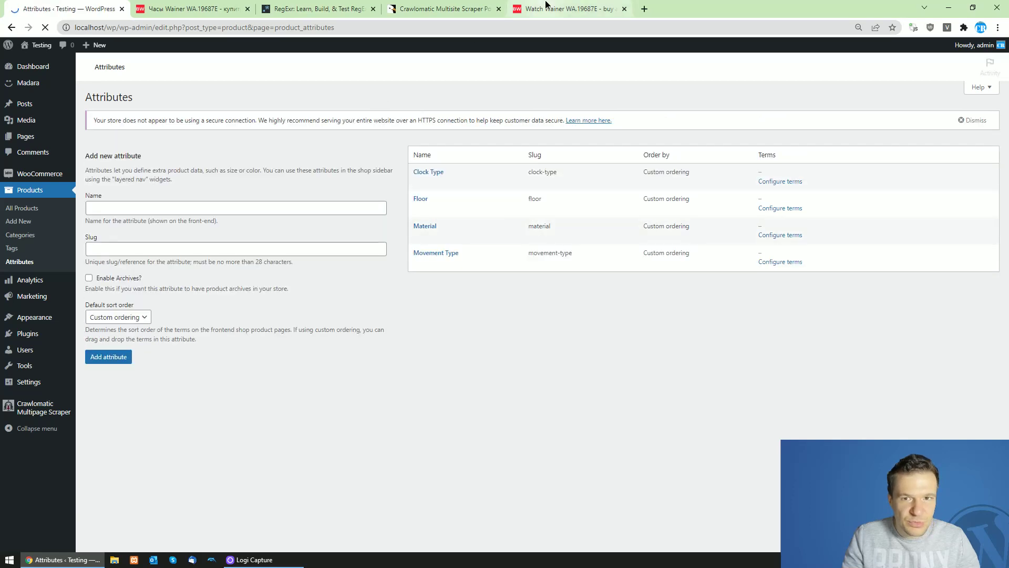
Add Waterproof and Glass attributes from the watch page's parameter labels
click(546, 4)
double_click(50, 327)
key(ctrl+c)
key(ctrl+Tab)
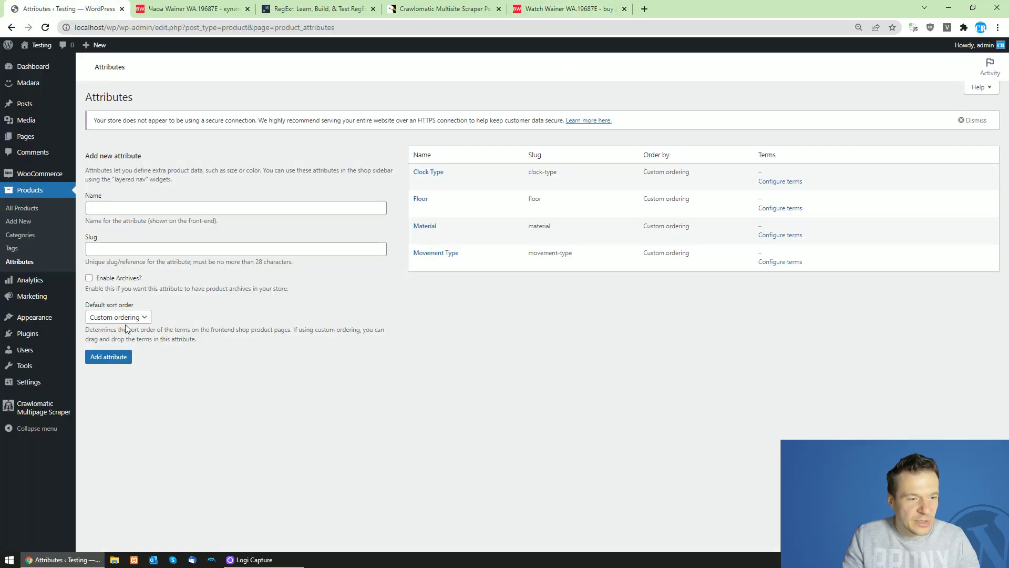
click(113, 207)
key(ctrl+v)
click(107, 357)
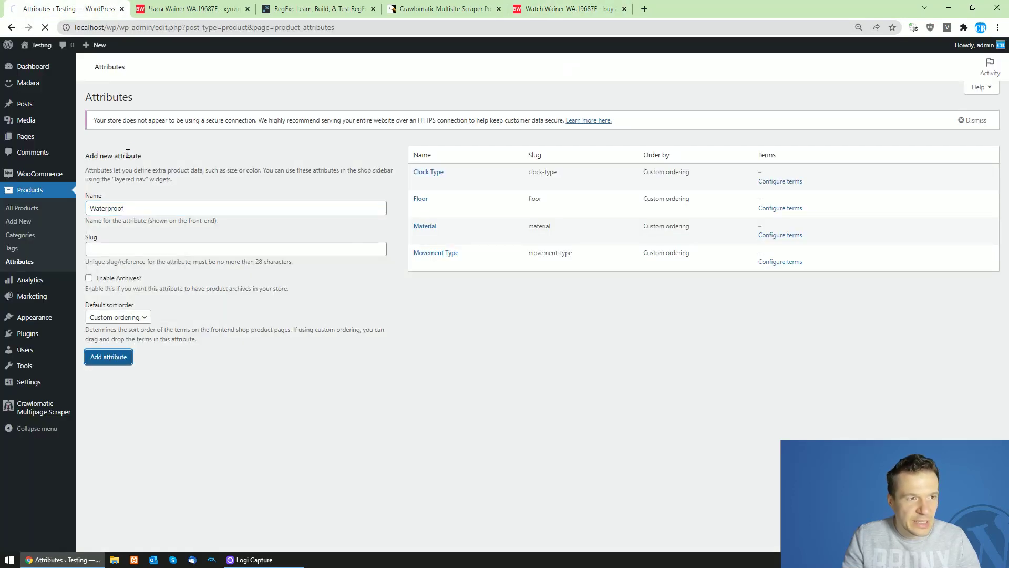
click(568, 9)
double_click(33, 344)
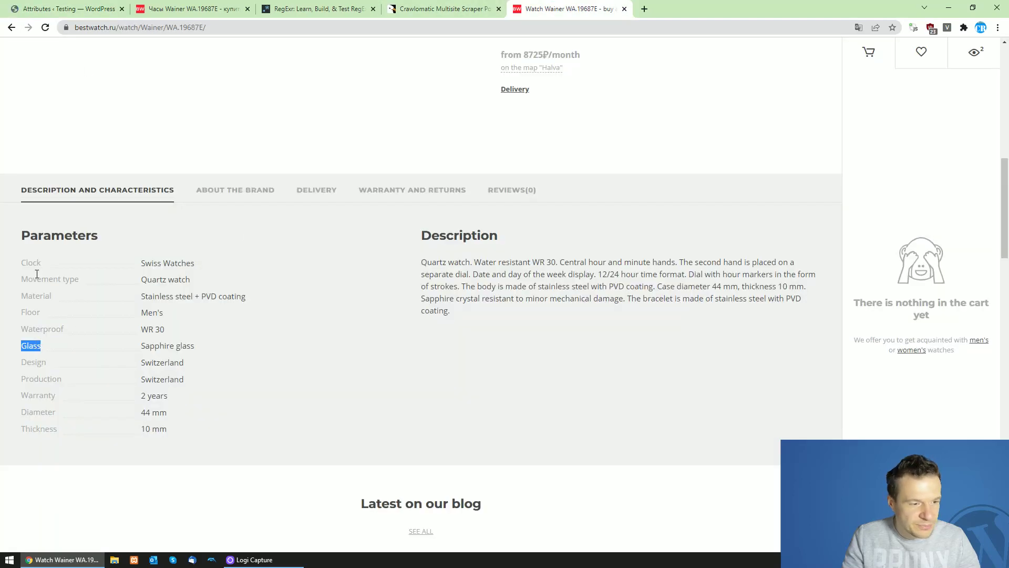
key(ctrl+c)
key(ctrl+Tab)
click(111, 206)
key(ctrl+v)
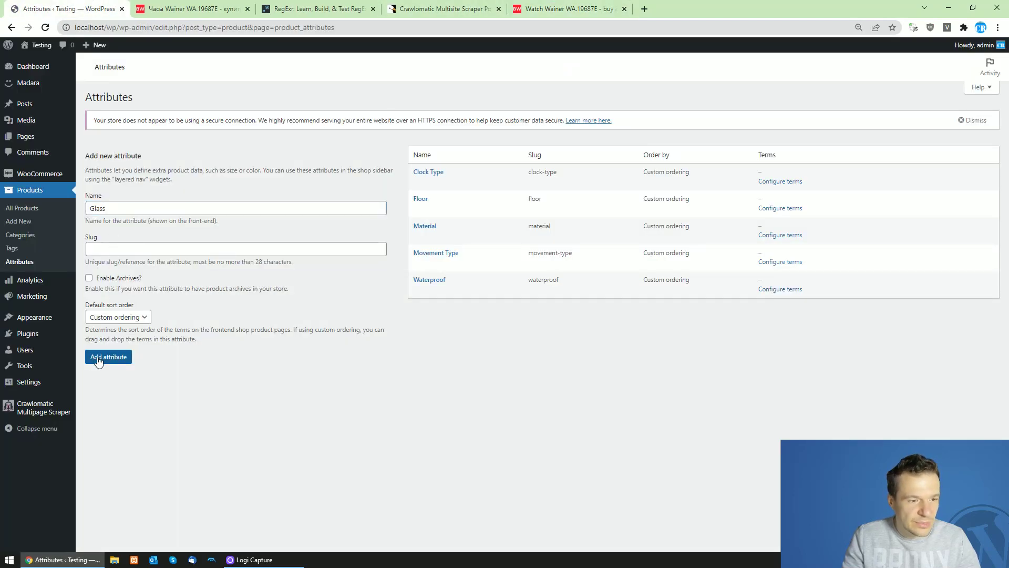
click(108, 357)
Add Design and Production attributes from the watch page's parameter labels
click(568, 8)
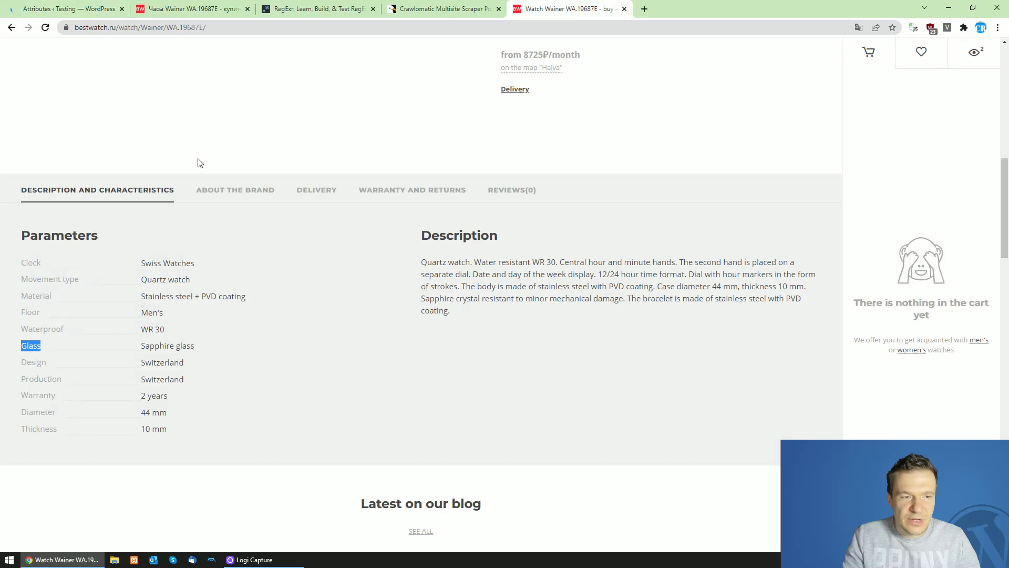
double_click(33, 362)
key(ctrl+c)
key(ctrl+Tab)
click(116, 208)
key(ctrl+v)
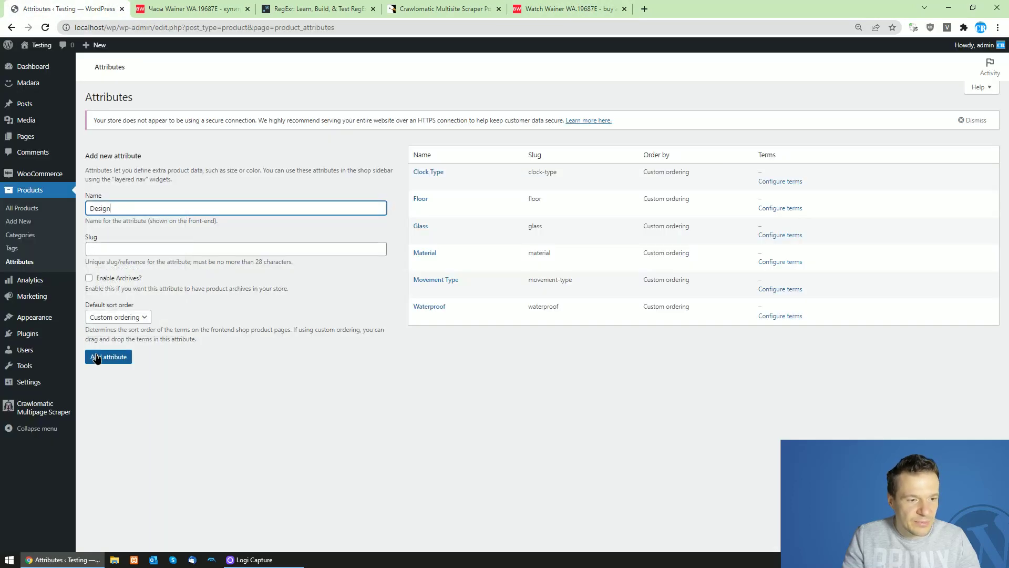
click(108, 356)
key(ctrl+shift+Tab)
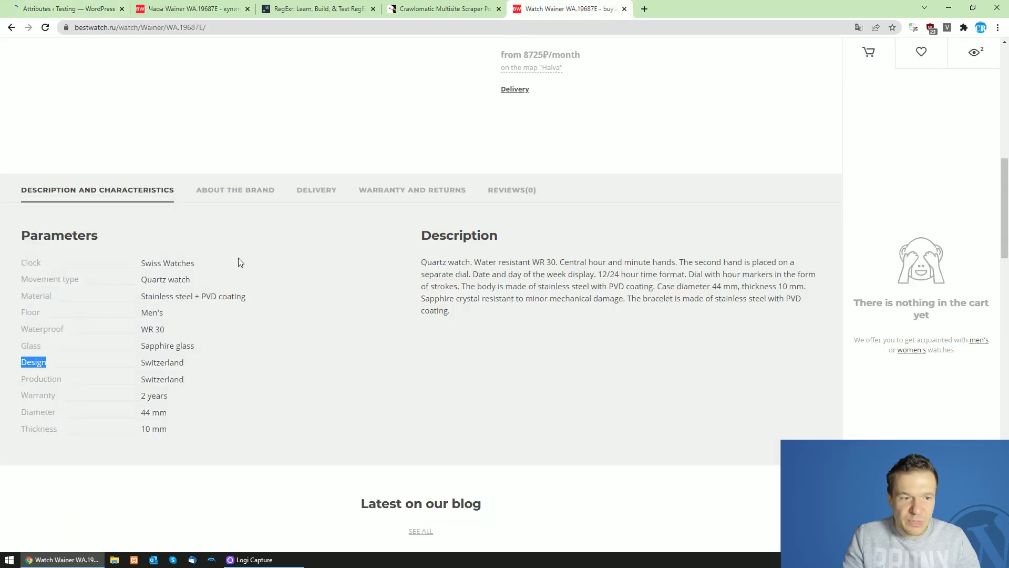
double_click(41, 378)
key(ctrl+c)
key(ctrl+Tab)
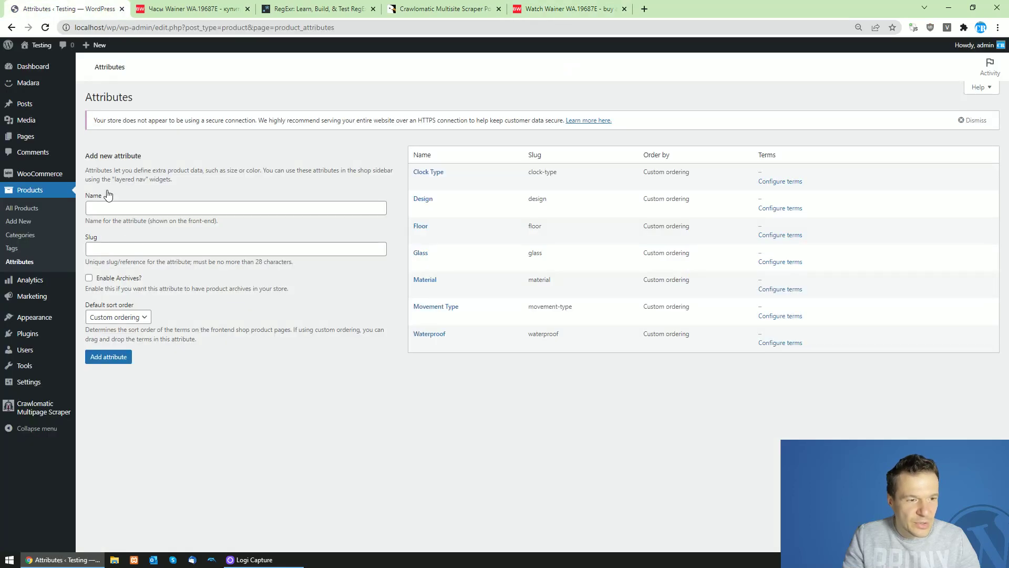
click(105, 209)
key(ctrl+v)
click(108, 357)
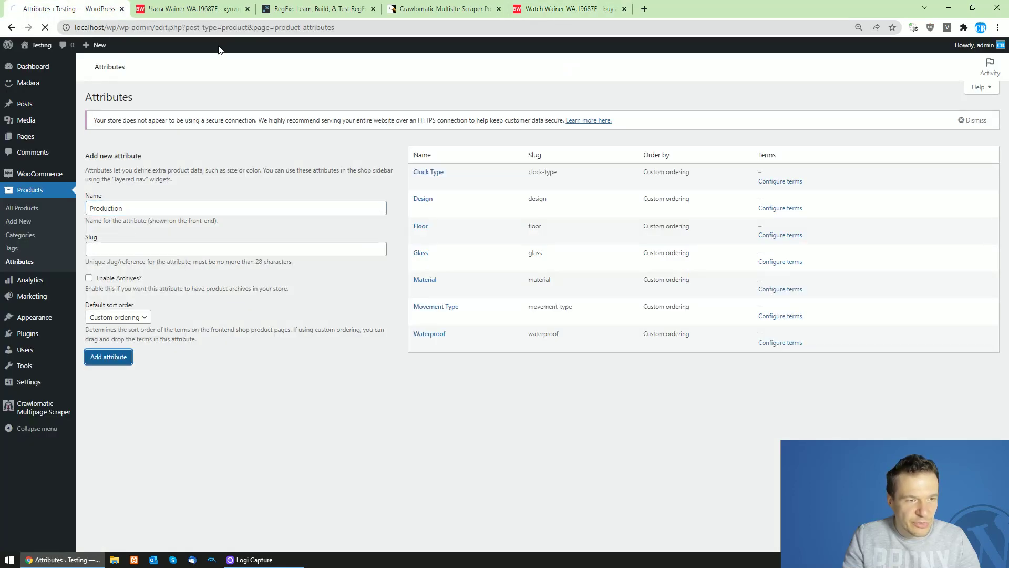
Add Warranty and Diameter attributes from the watch page's parameter labels
key(ctrl+shift+Tab)
double_click(37, 394)
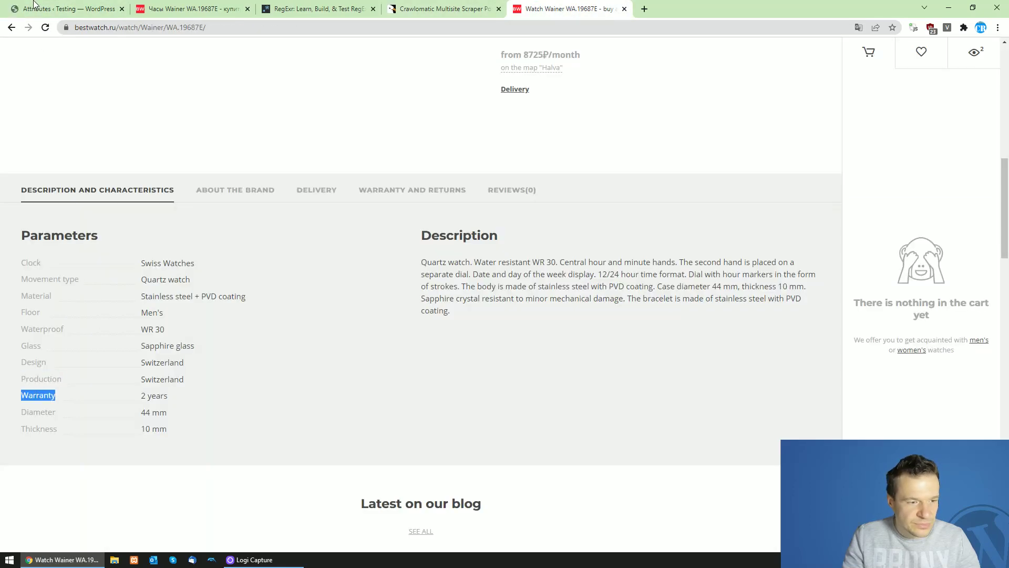
key(ctrl+c)
key(ctrl+Tab)
click(138, 206)
key(ctrl+v)
click(103, 357)
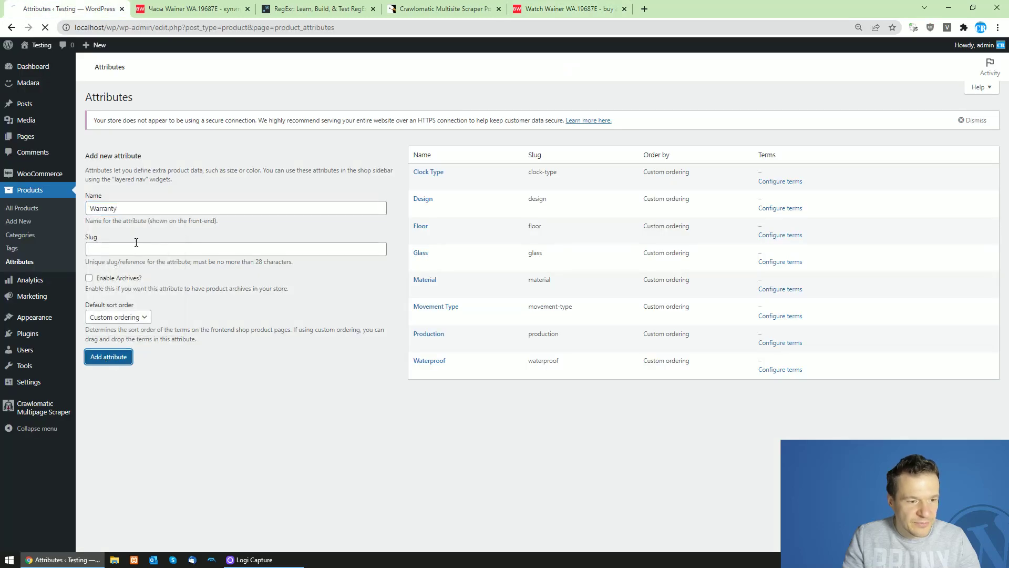
key(ctrl+shift+Tab)
double_click(48, 410)
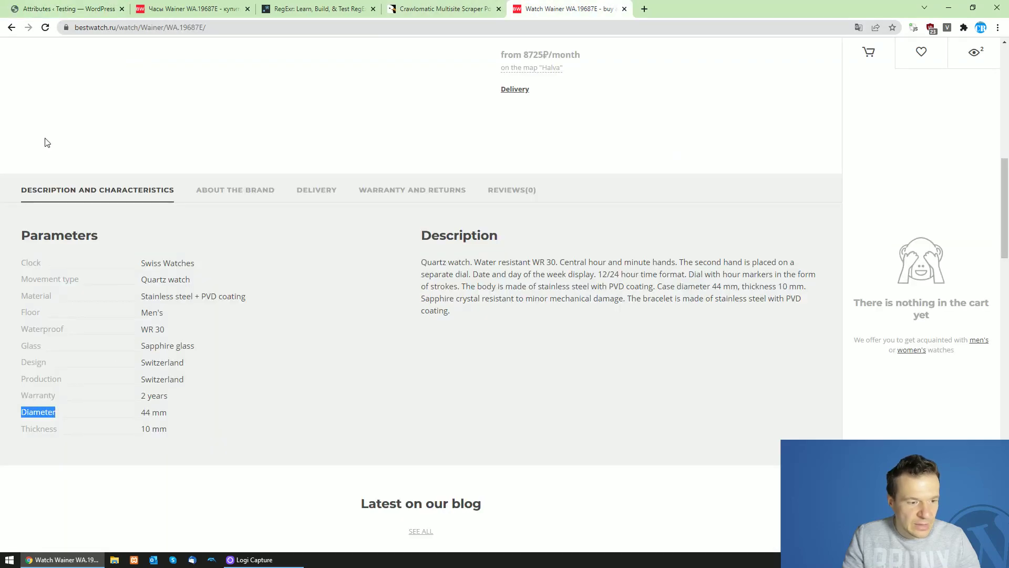
key(ctrl+c)
key(ctrl+Tab)
click(160, 207)
key(ctrl+v)
click(104, 362)
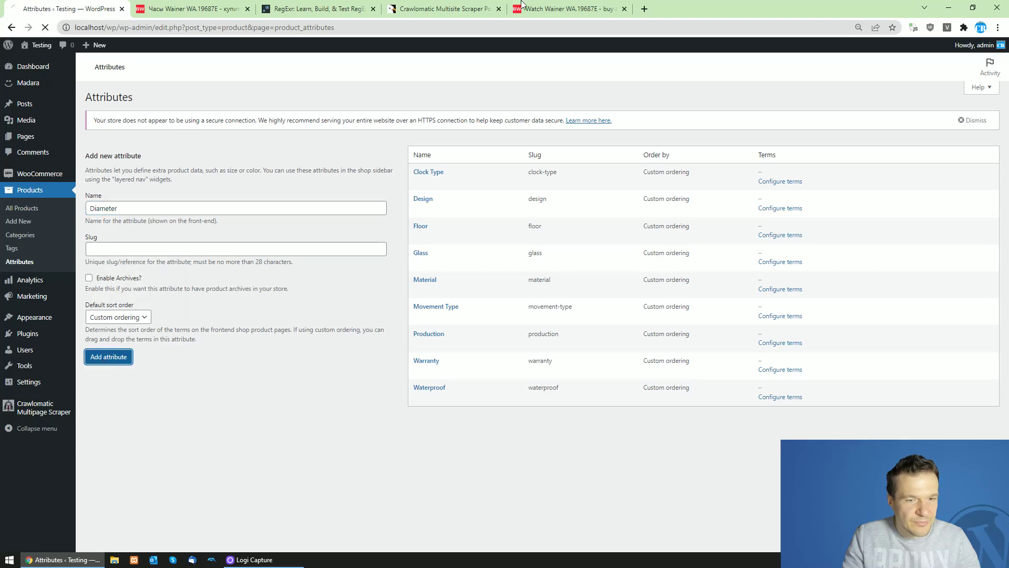
Add the Thickness attribute from the watch page's parameter label
key(ctrl+shift+Tab)
double_click(39, 429)
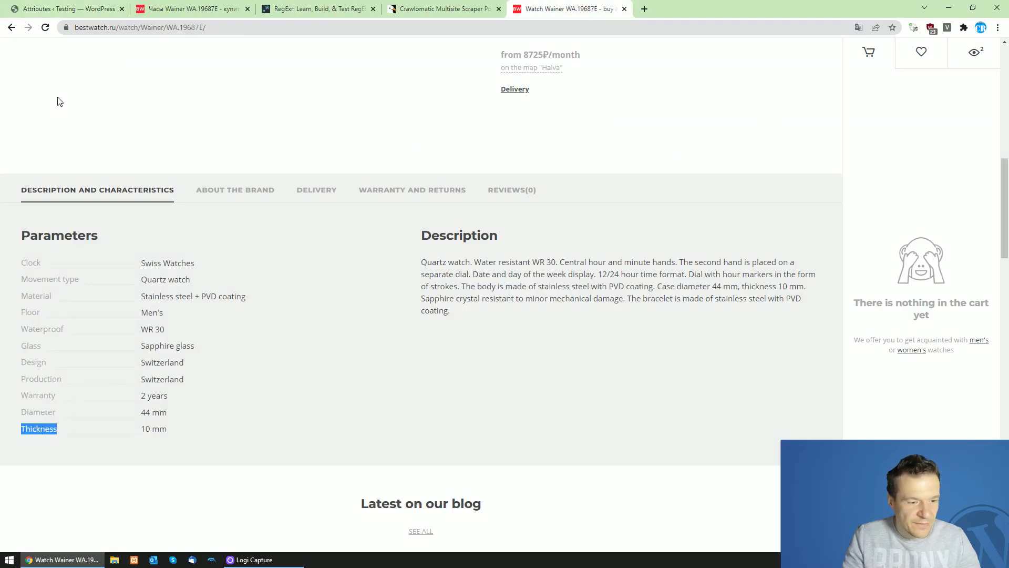
key(ctrl+c)
key(ctrl+Tab)
click(152, 207)
key(ctrl+v)
click(108, 357)
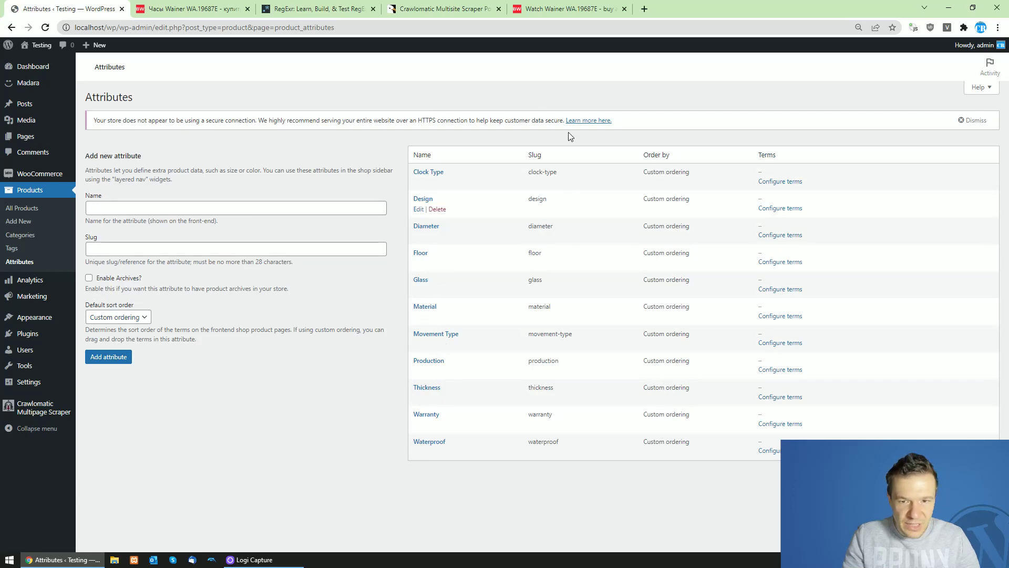
Review the new attribute slugs: clock-type, design, diameter, floor, glass and movement
drag(529, 172, 550, 173)
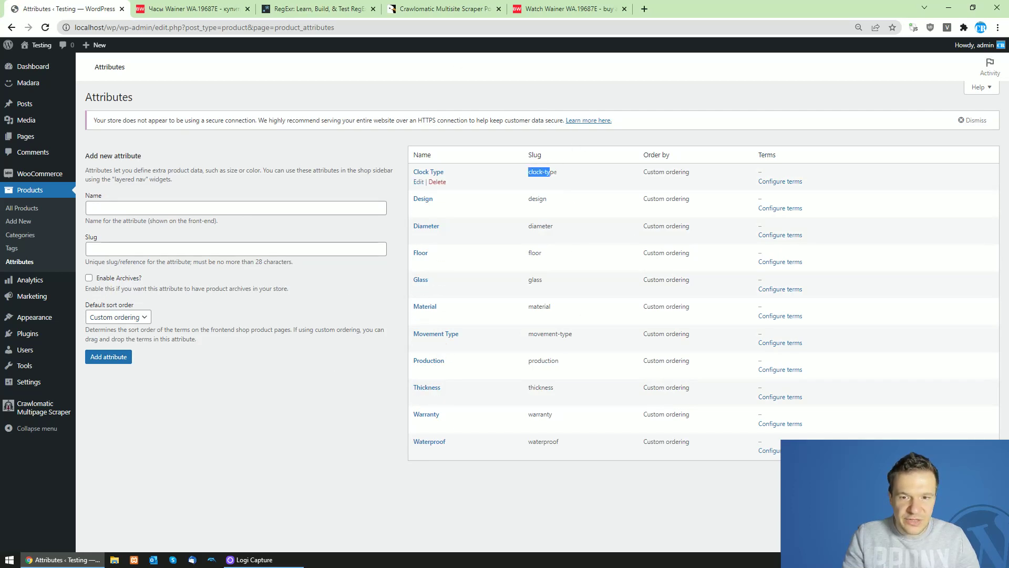
double_click(536, 198)
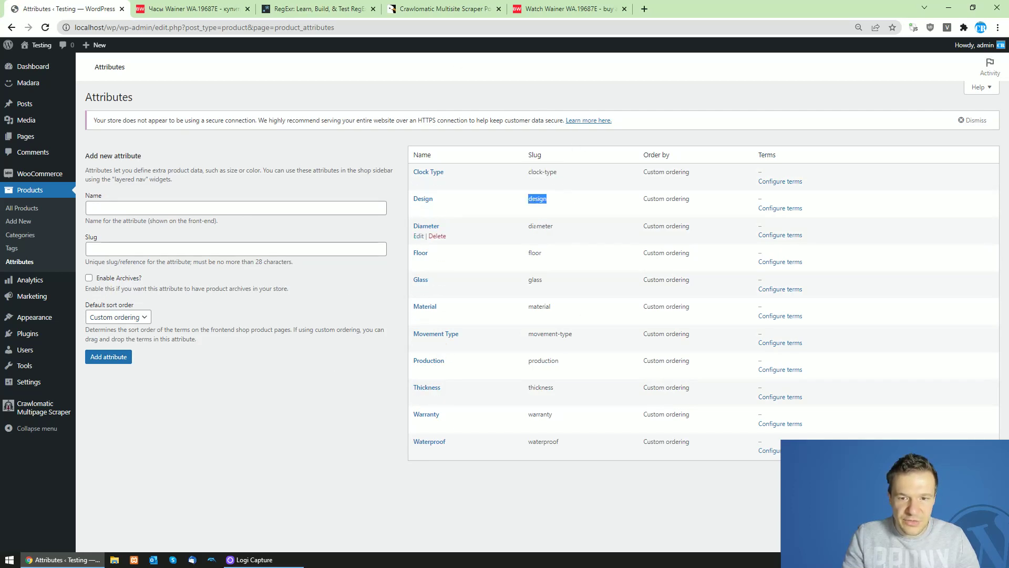
double_click(539, 226)
double_click(535, 252)
double_click(535, 280)
click(537, 307)
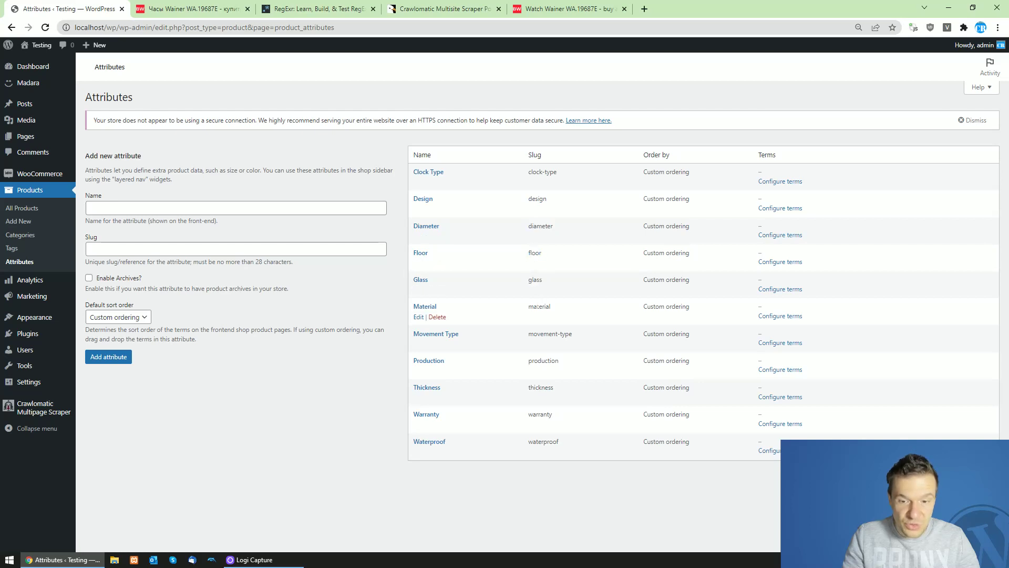
double_click(542, 334)
click(287, 374)
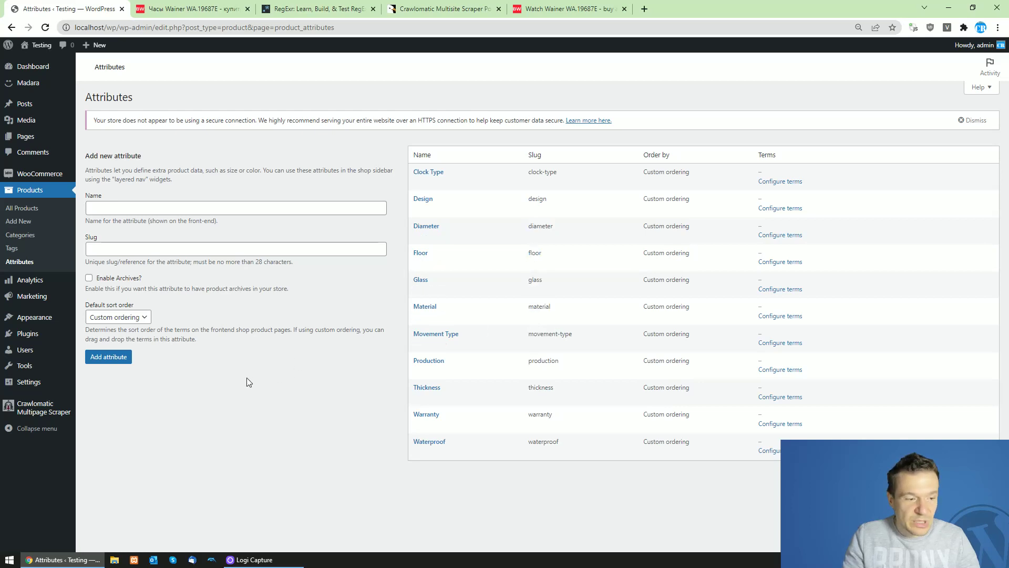
Open the crawl rules page in a new tab and paste the watch page URL as the seed URL
mouse_move(42, 410)
middle_click(97, 422)
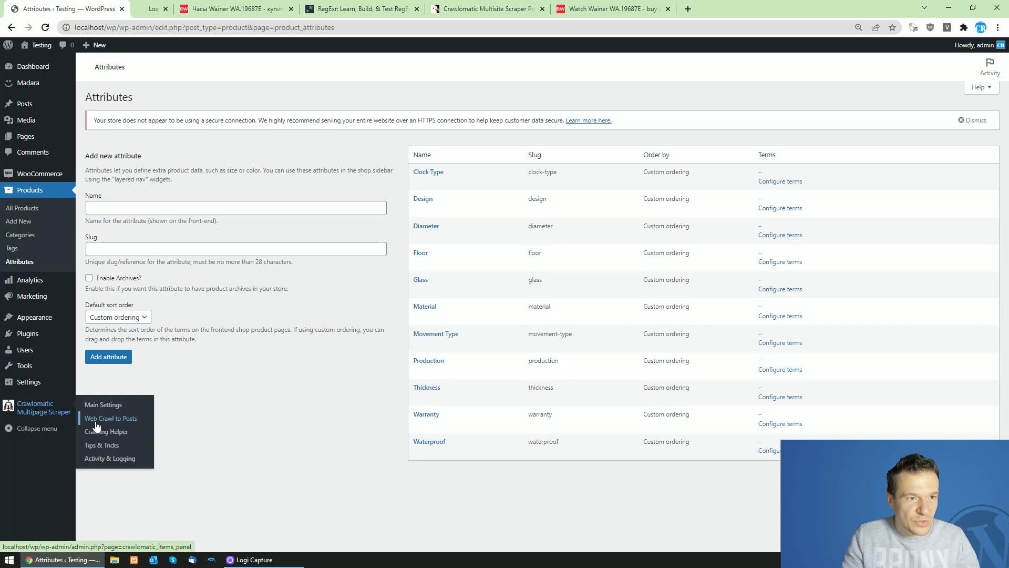
click(159, 7)
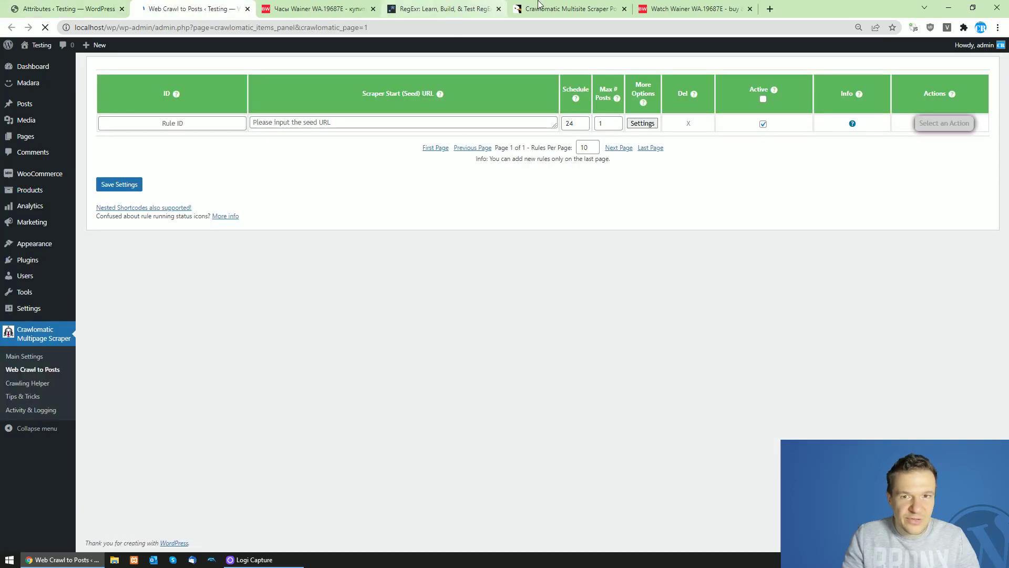
click(657, 9)
key(ctrl+l)
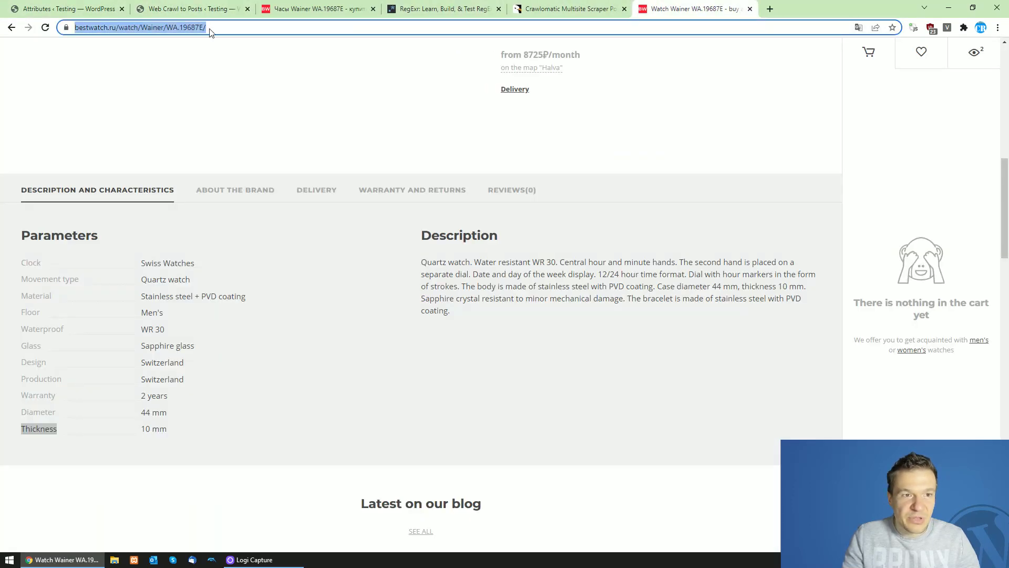
right_click(210, 32)
click(237, 95)
key(ctrl+2)
click(285, 121)
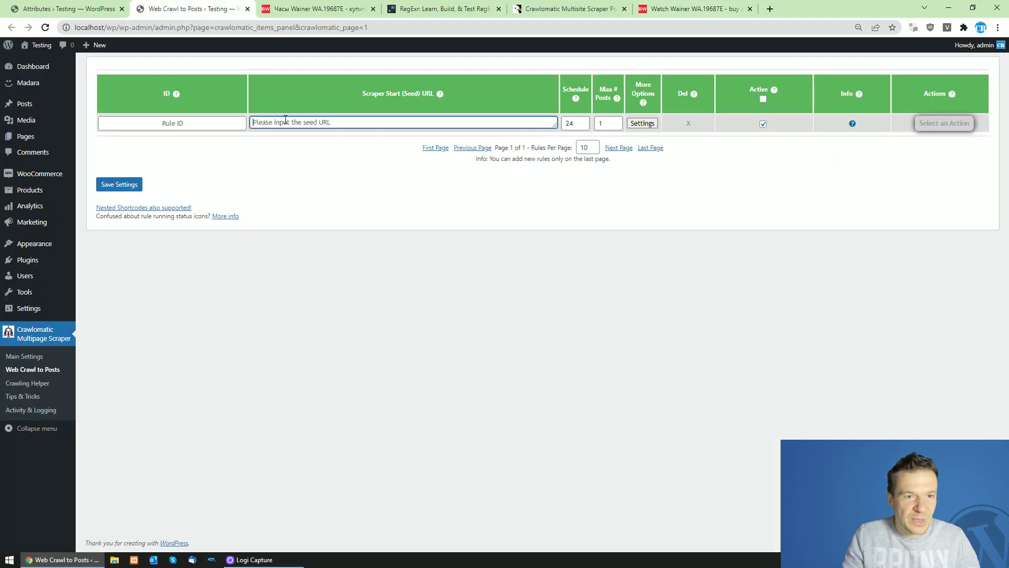
right_click(285, 119)
click(309, 202)
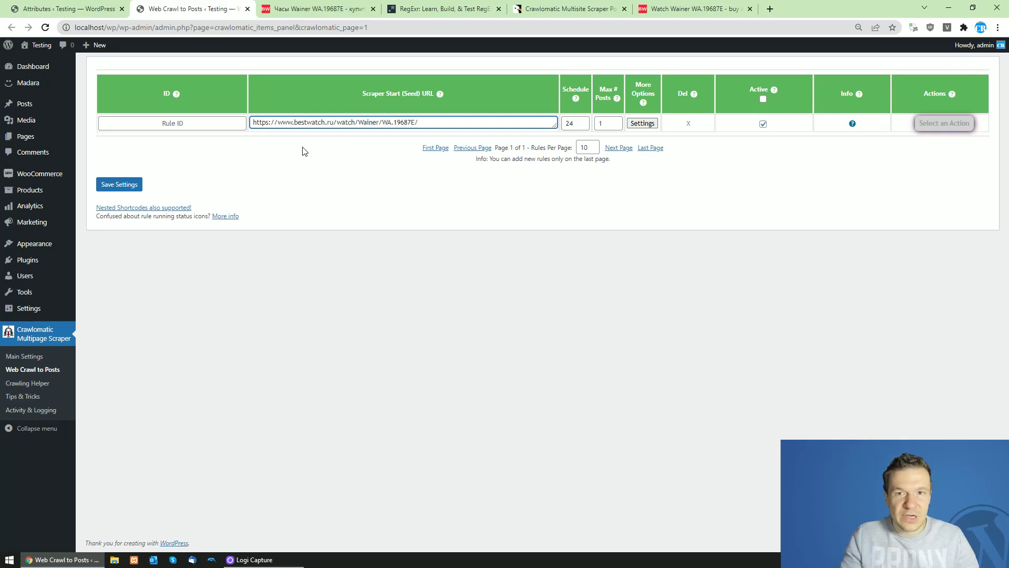
Compare the Russian and English watch pages against the Crawlomatic rules table
click(650, 5)
scroll(348, 253, up, 7)
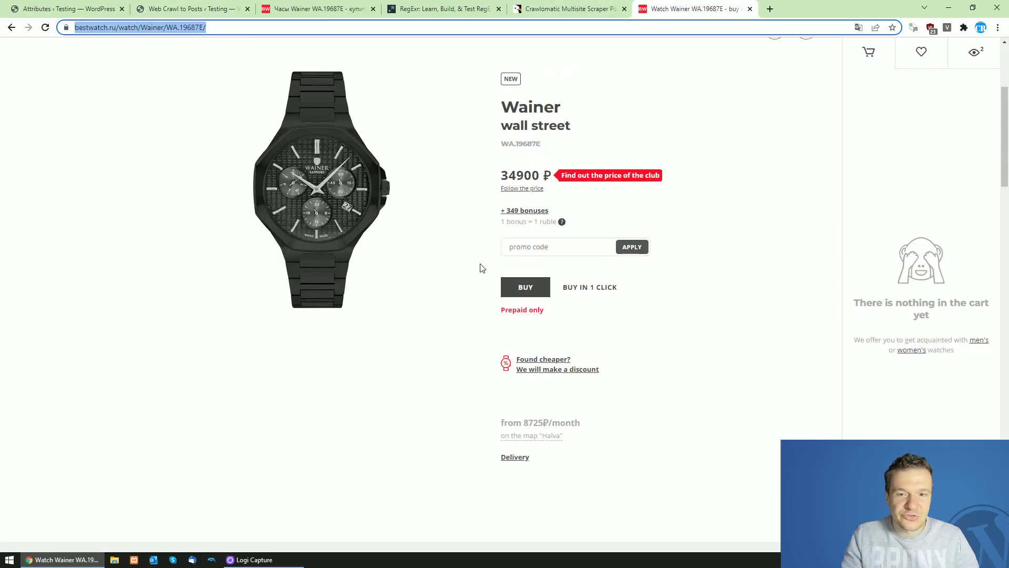
scroll(326, 270, down, 6)
click(190, 6)
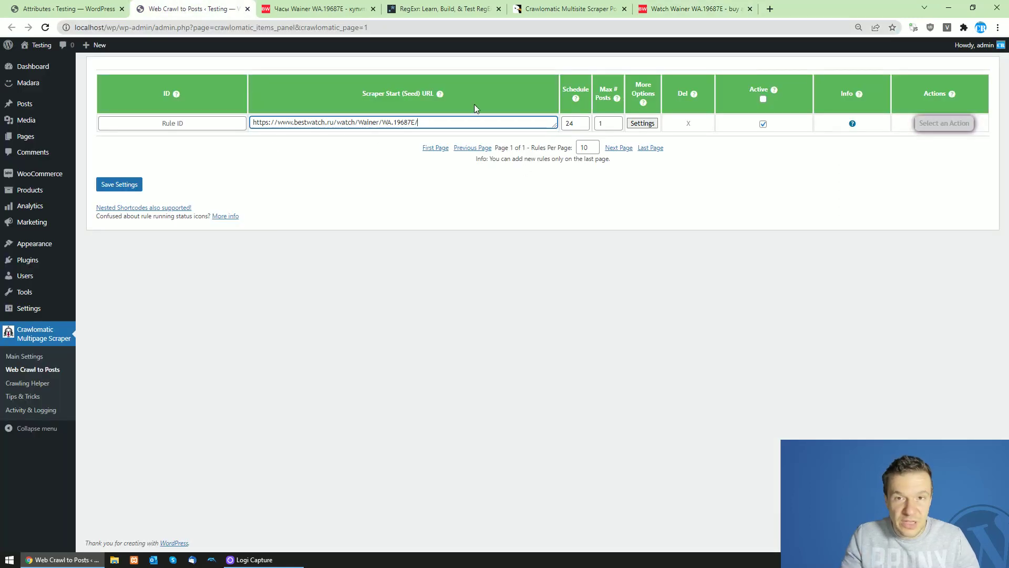
click(638, 10)
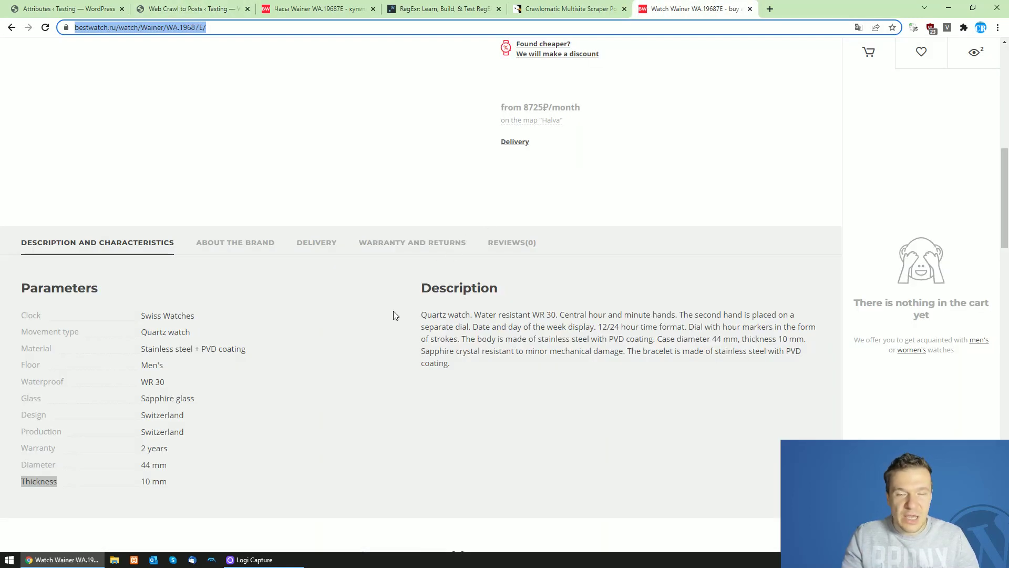
click(209, 8)
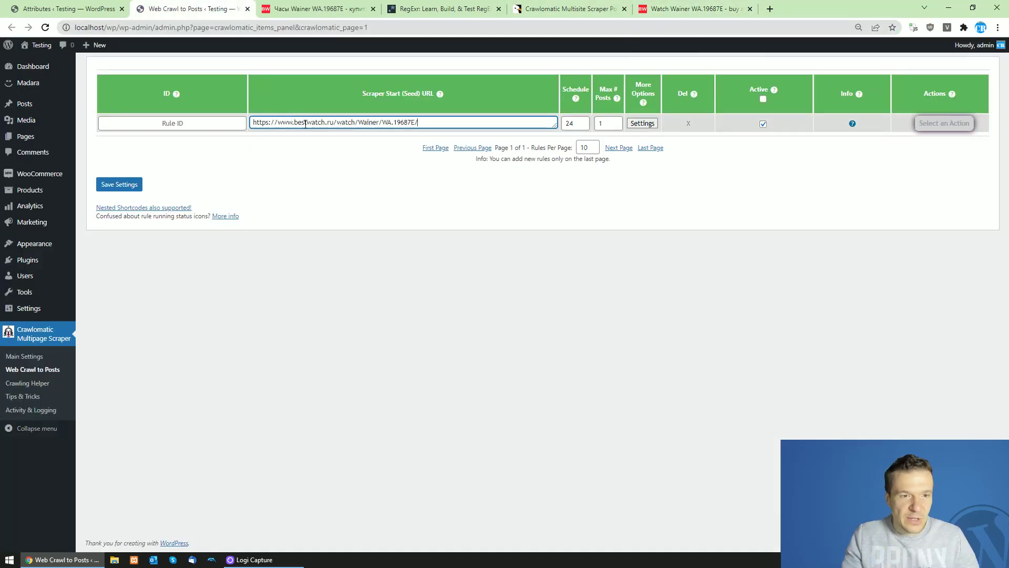
click(698, 9)
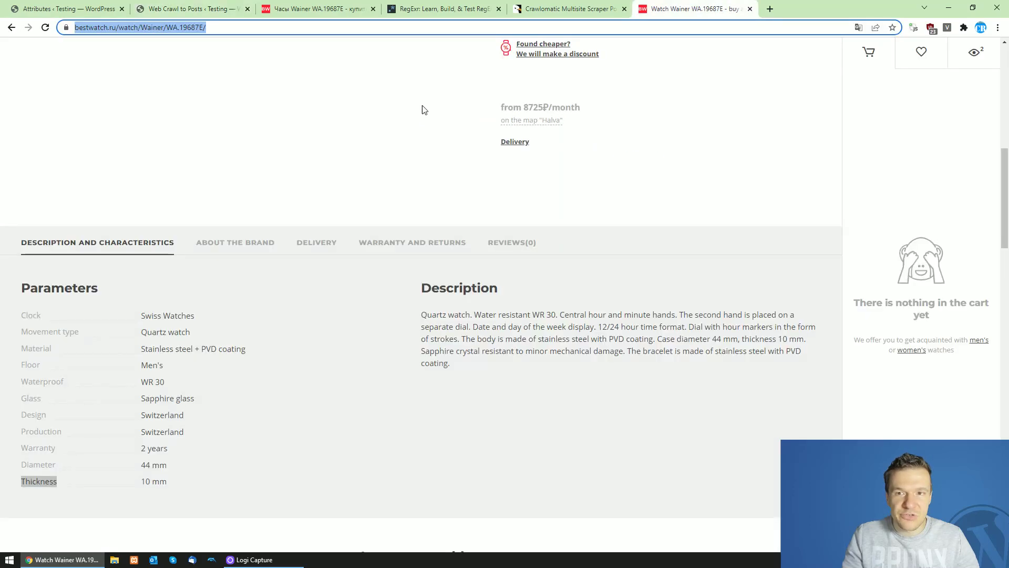
scroll(428, 216, up, 5)
scroll(417, 218, down, 7)
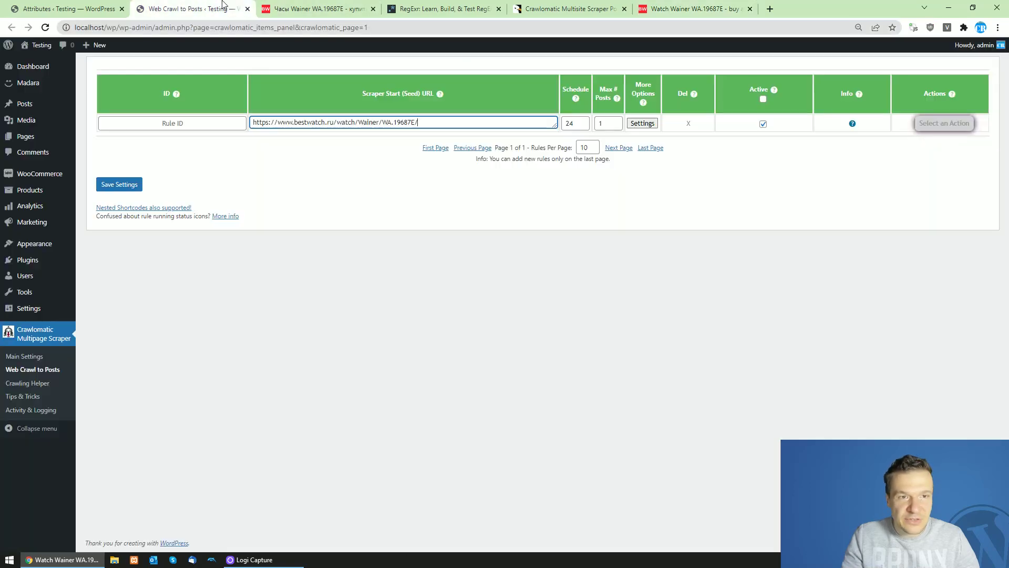
click(192, 8)
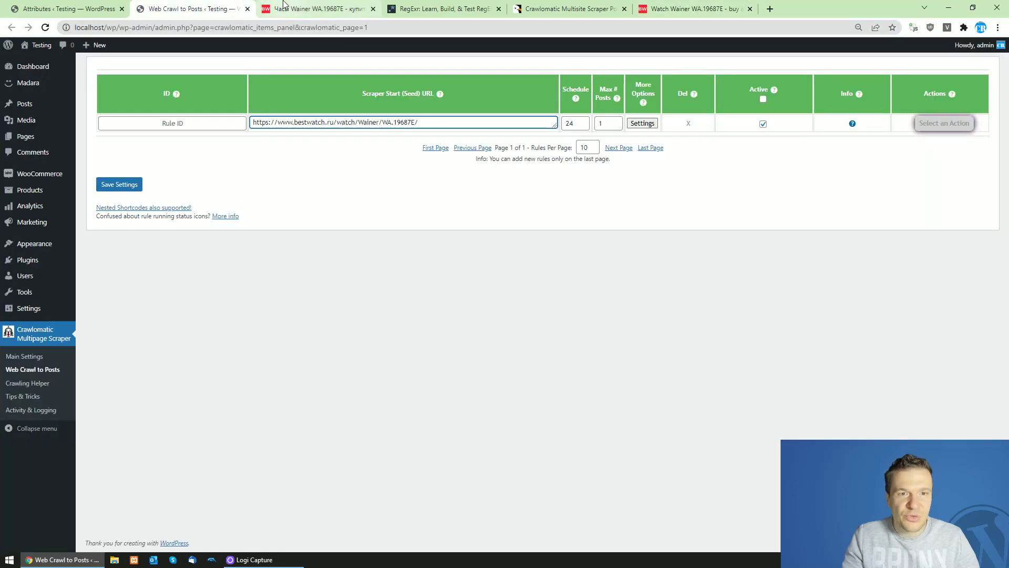
Scroll the rule's Advanced Settings to Custom Shortcode Creator, then return to the Russian watch page
click(648, 124)
scroll(392, 239, down, 15)
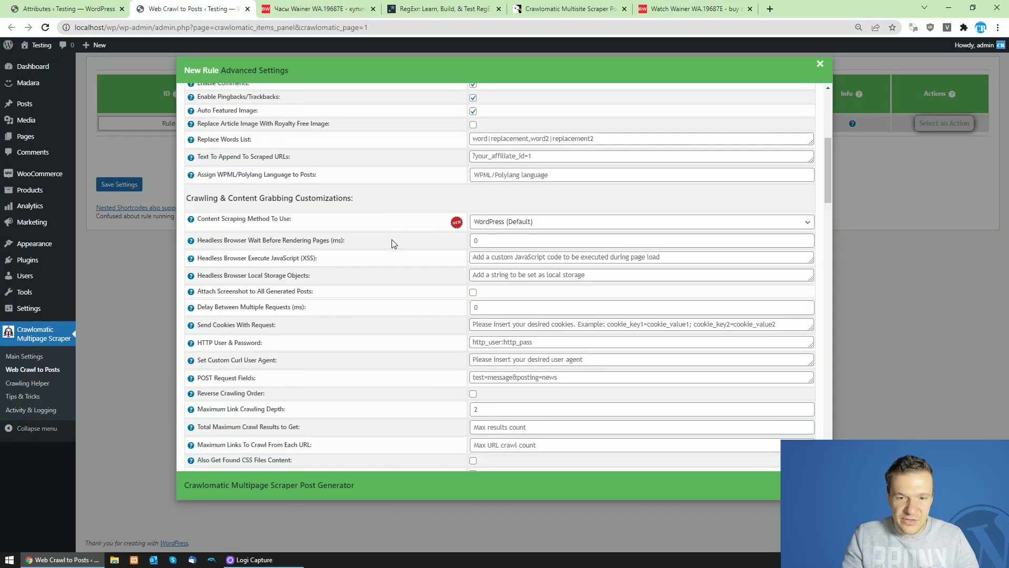
scroll(392, 239, down, 10)
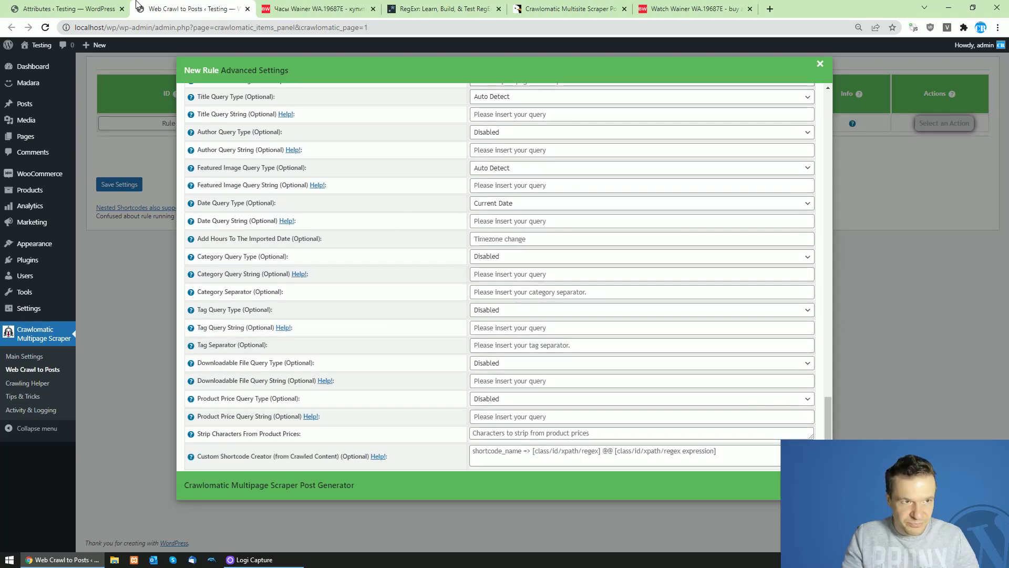
click(63, 8)
click(192, 9)
click(294, 9)
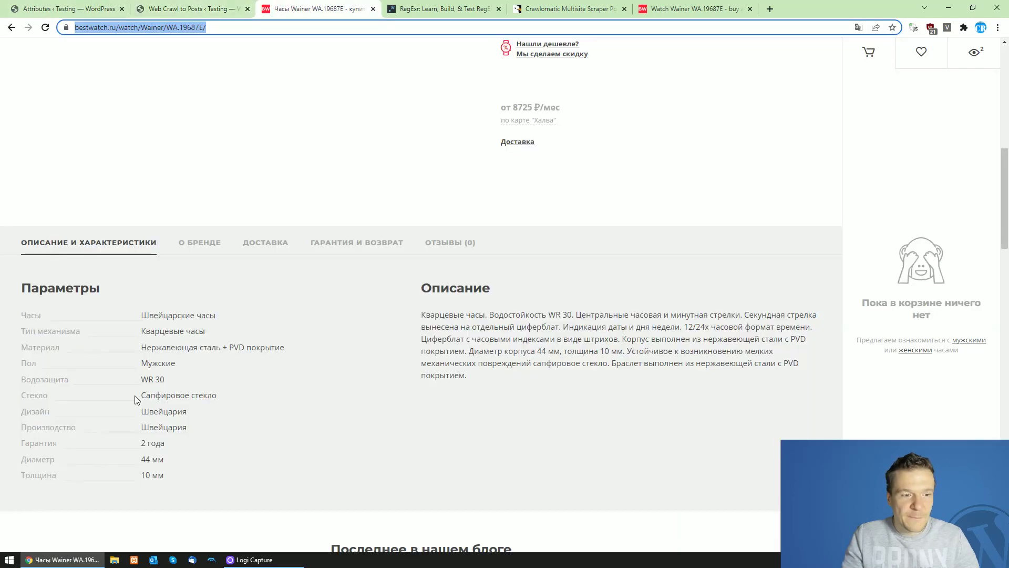
Inspect the Часы label and the Швейцарские часы value in DevTools Elements
right_click(30, 316)
click(62, 517)
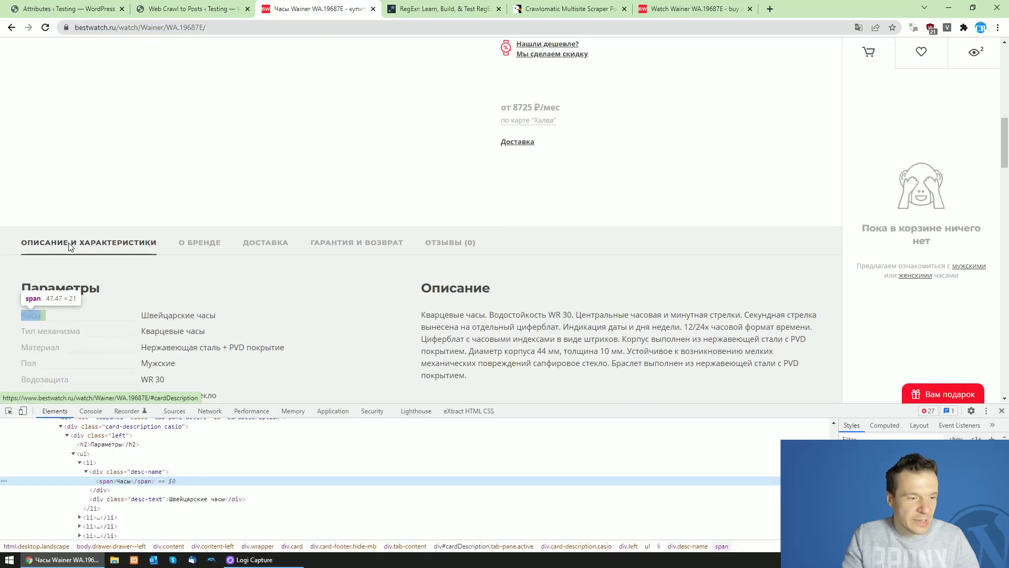
scroll(70, 247, down, 2)
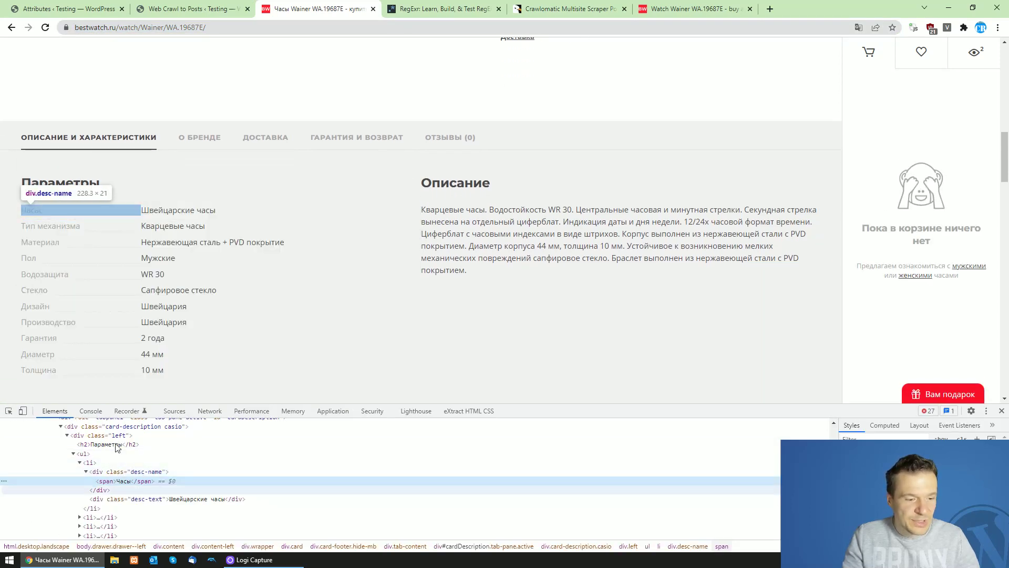
right_click(155, 209)
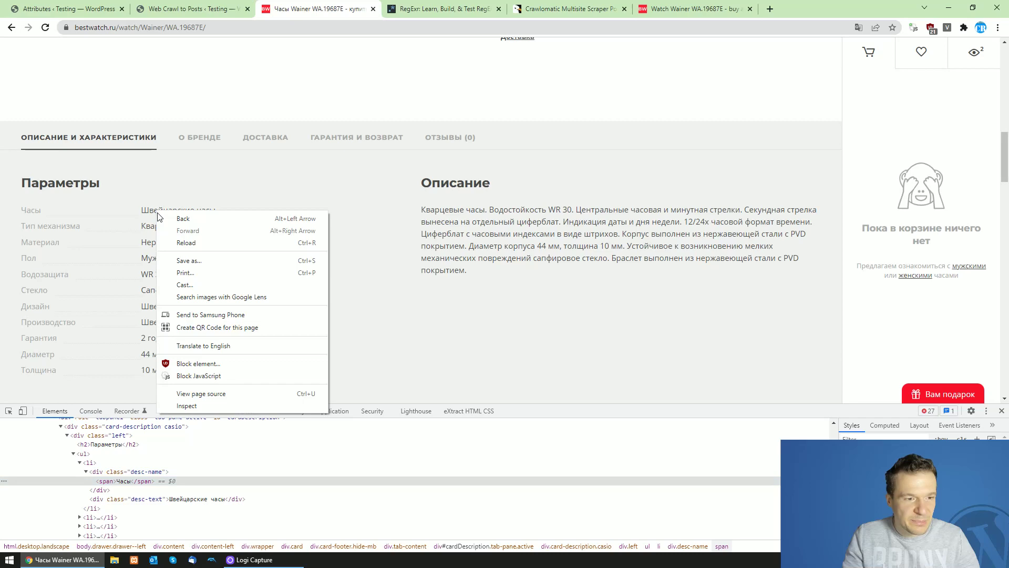
click(171, 408)
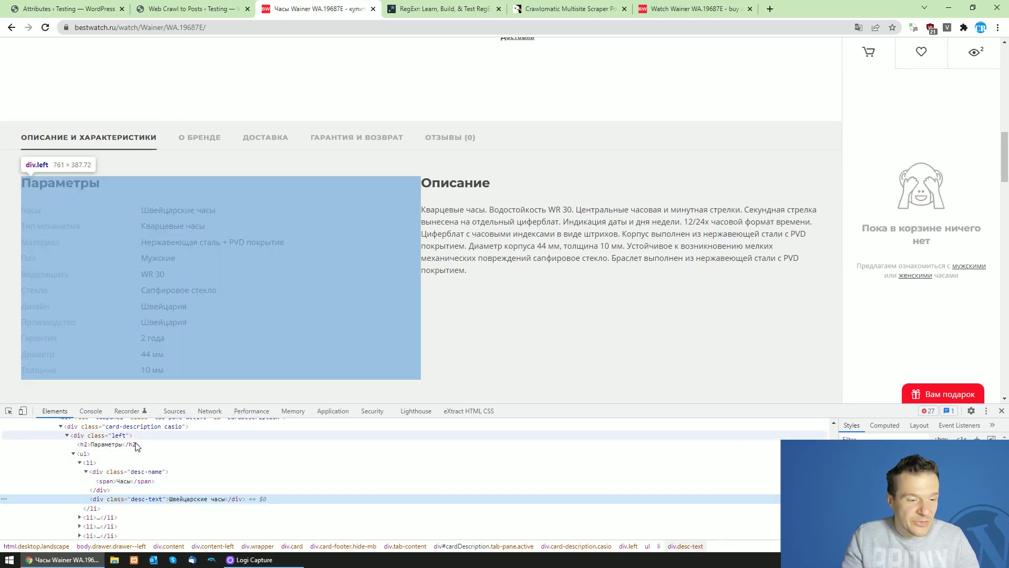
drag(141, 209, 216, 210)
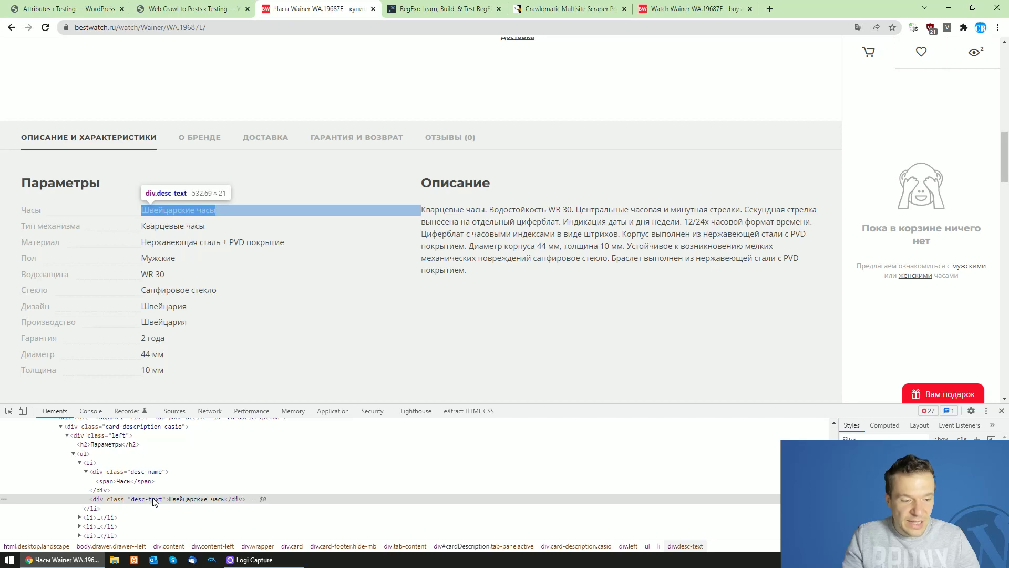
Inspect the 'Нержавеющая сталь + PVD покрытие' and '2 года' values' desc-text markup
right_click(151, 246)
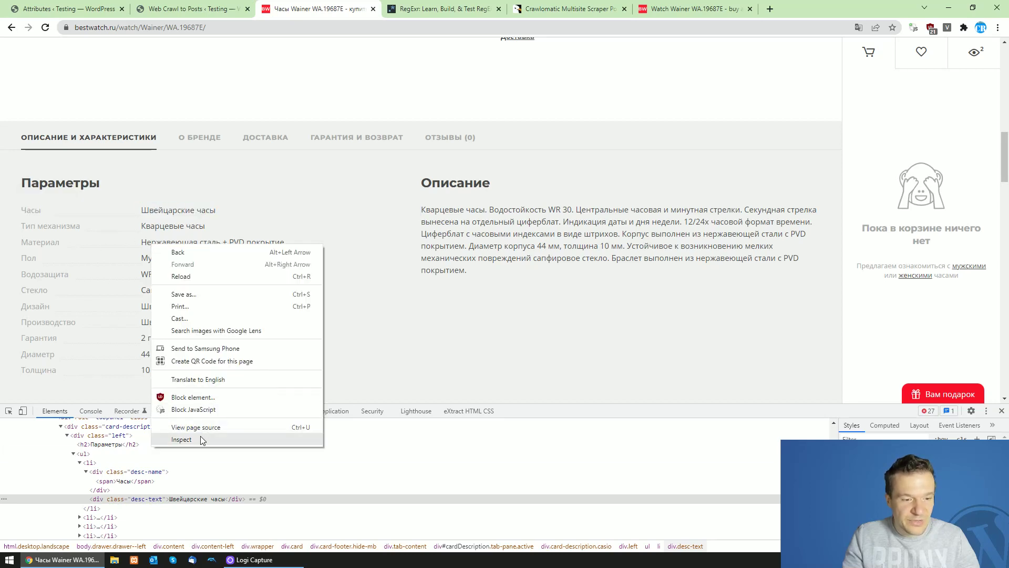
click(184, 438)
right_click(147, 352)
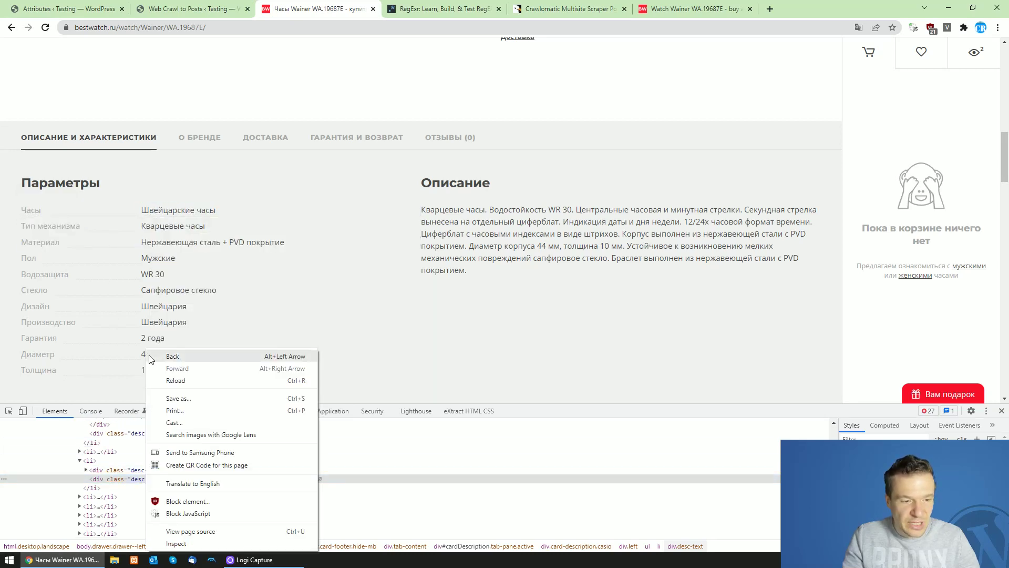
drag(148, 338, 151, 338)
right_click(150, 339)
click(178, 419)
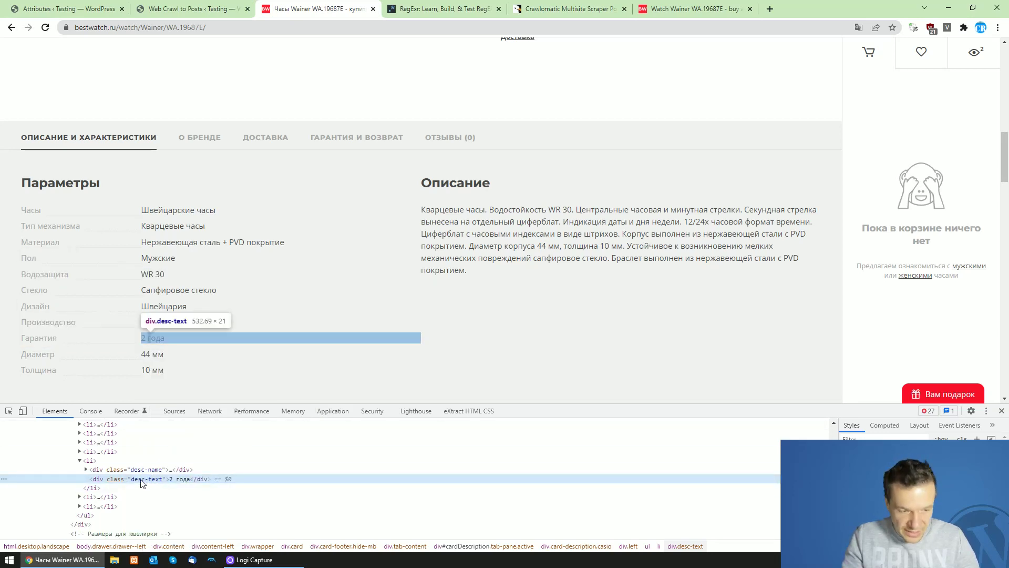
Re-inspect Швейцарские часы and compare its markup against the RegExr pattern
scroll(142, 483, up, 2)
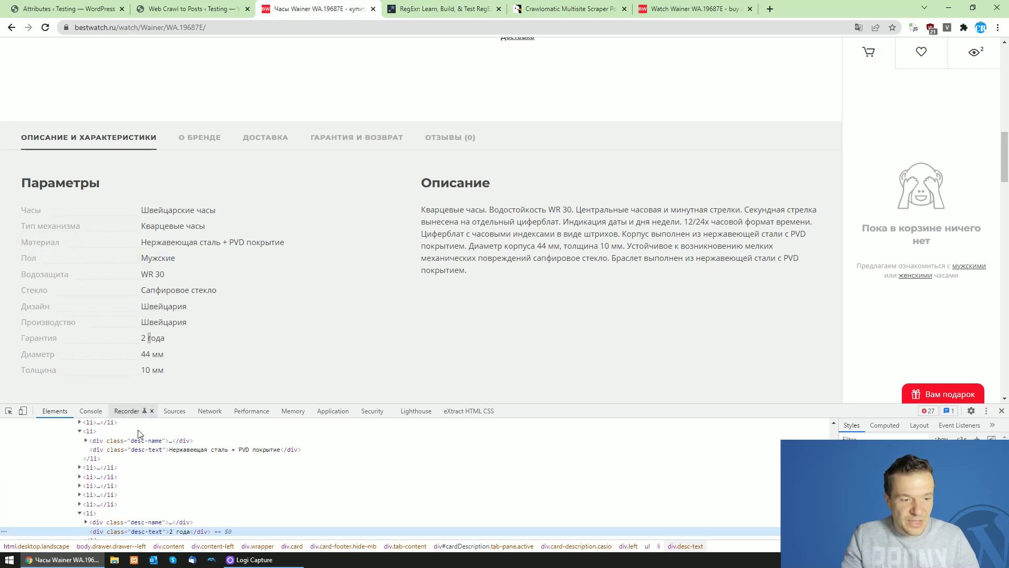
right_click(160, 209)
click(179, 389)
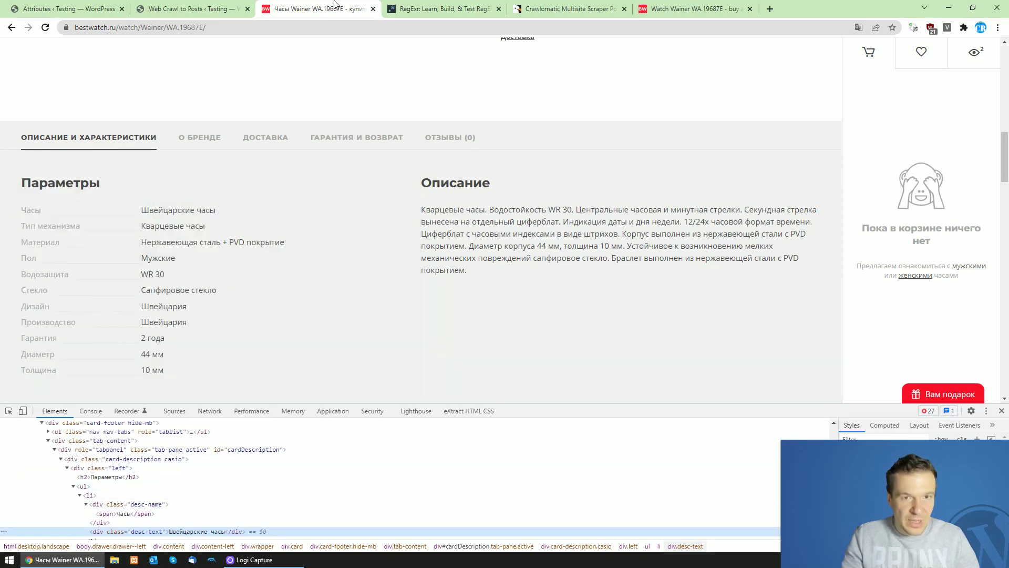
click(444, 8)
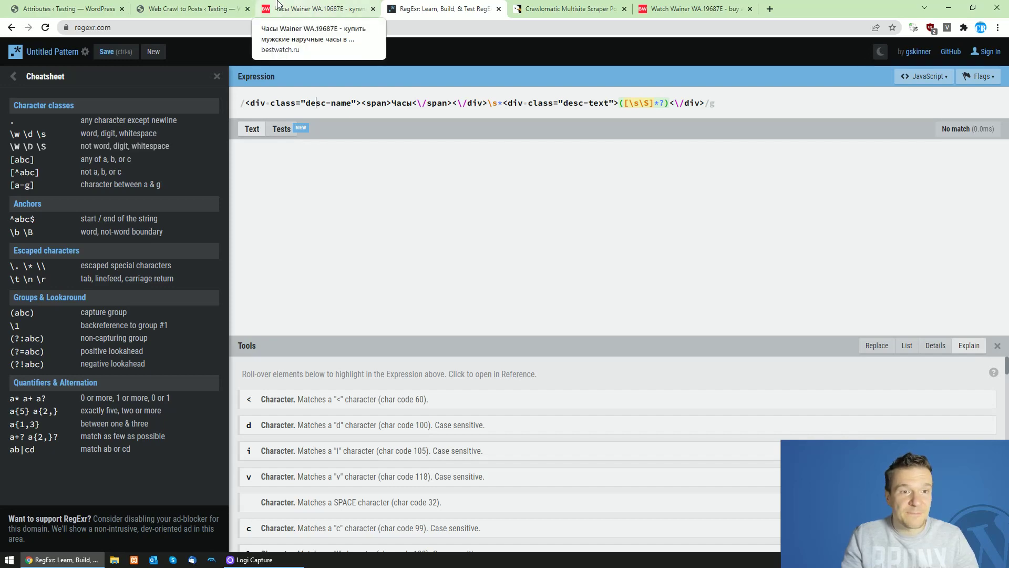
click(304, 8)
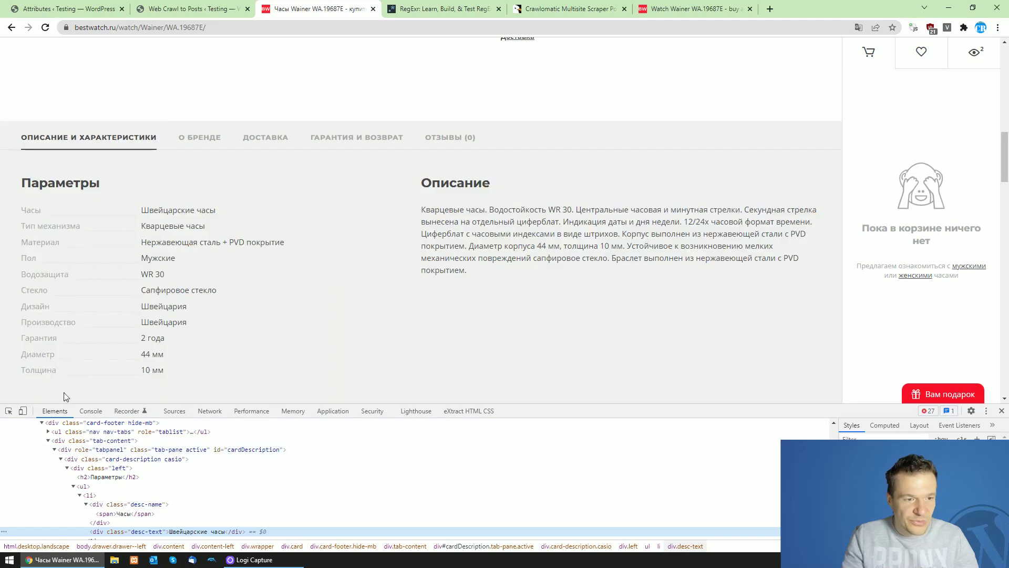
Copy the parameter list <ul> element's HTML from DevTools and return to RegExr
click(90, 488)
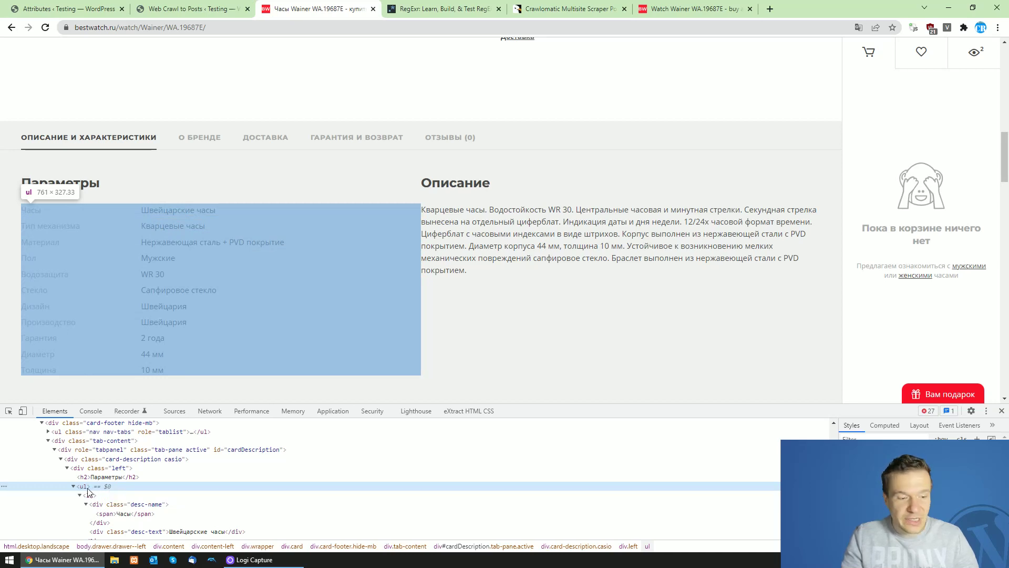
right_click(88, 492)
mouse_move(117, 316)
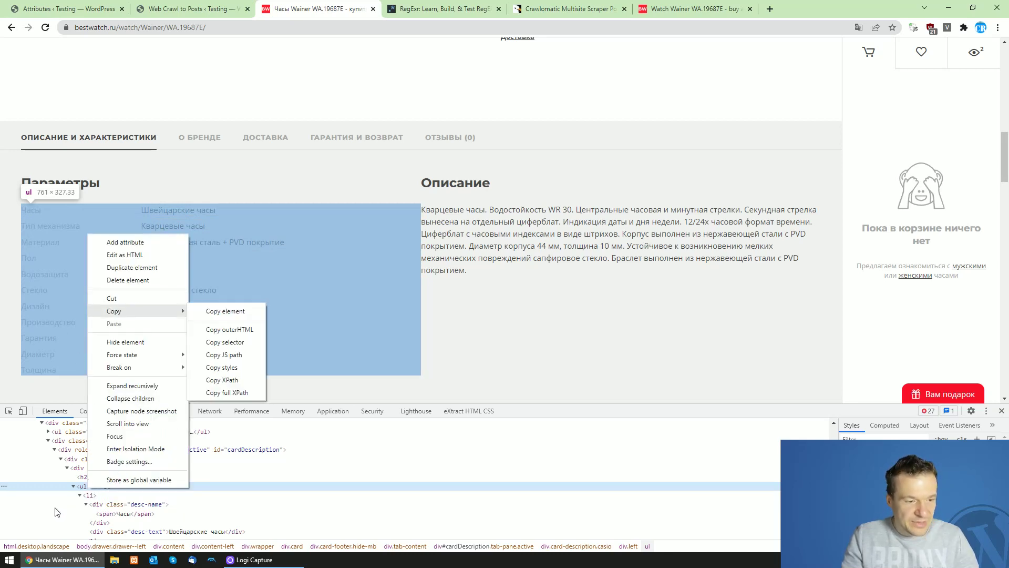
key(Escape)
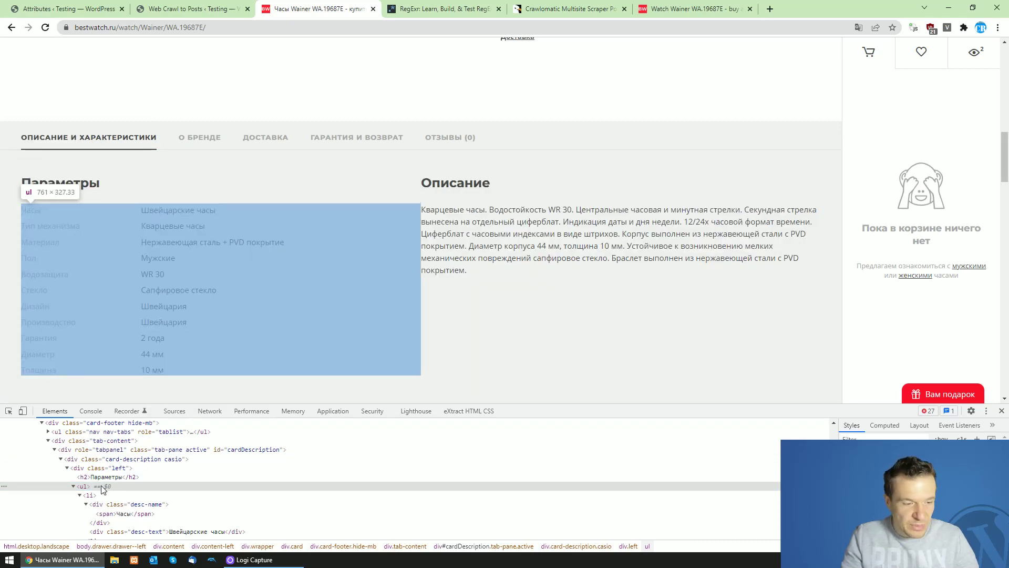
right_click(102, 489)
mouse_move(151, 312)
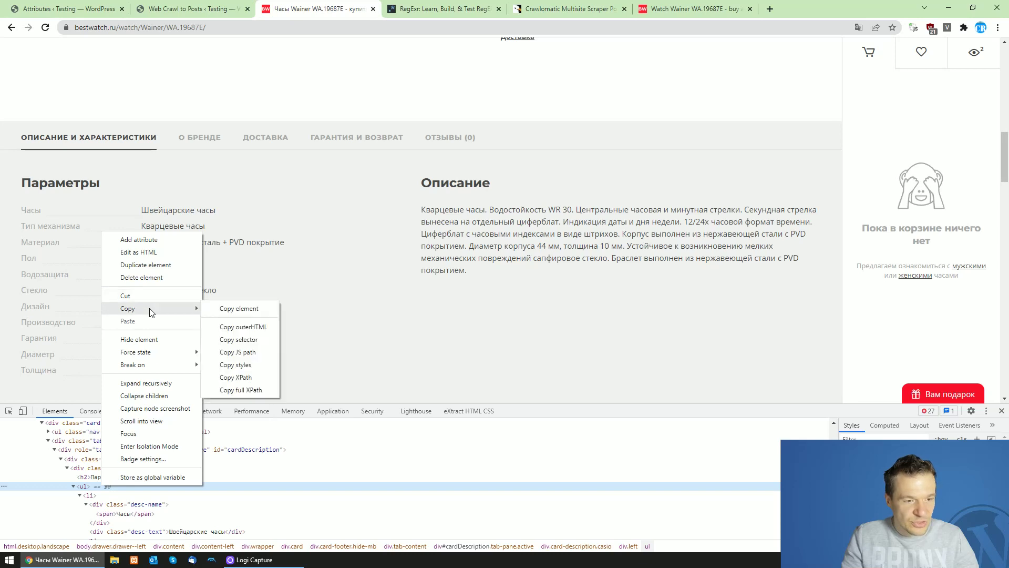
click(239, 310)
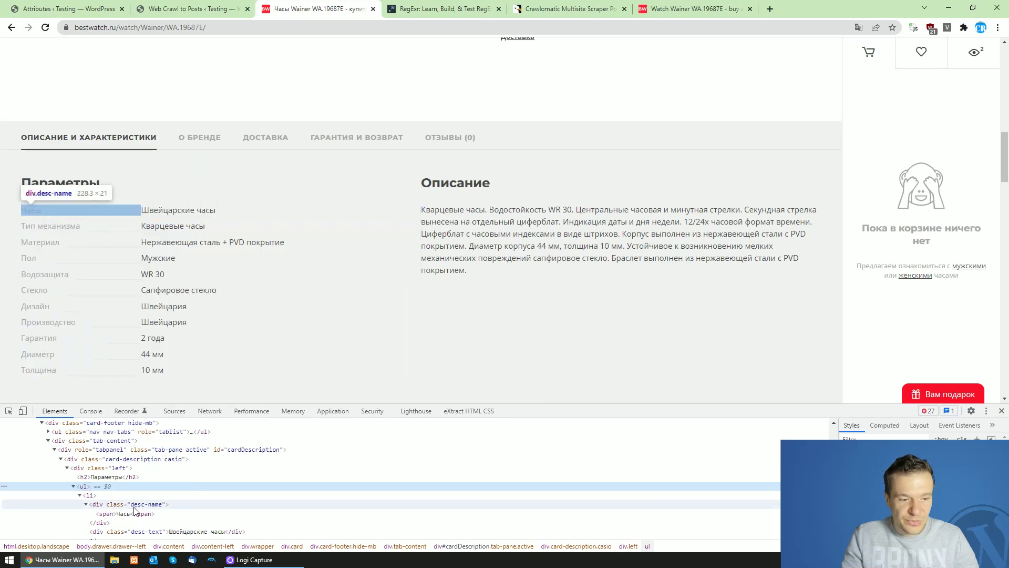
right_click(120, 486)
mouse_move(158, 312)
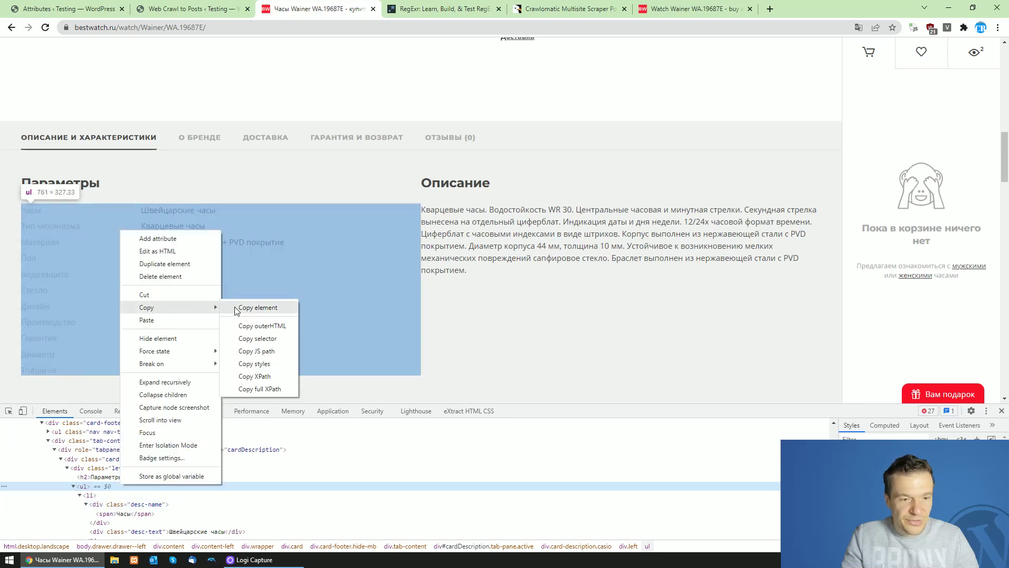
click(237, 311)
click(445, 9)
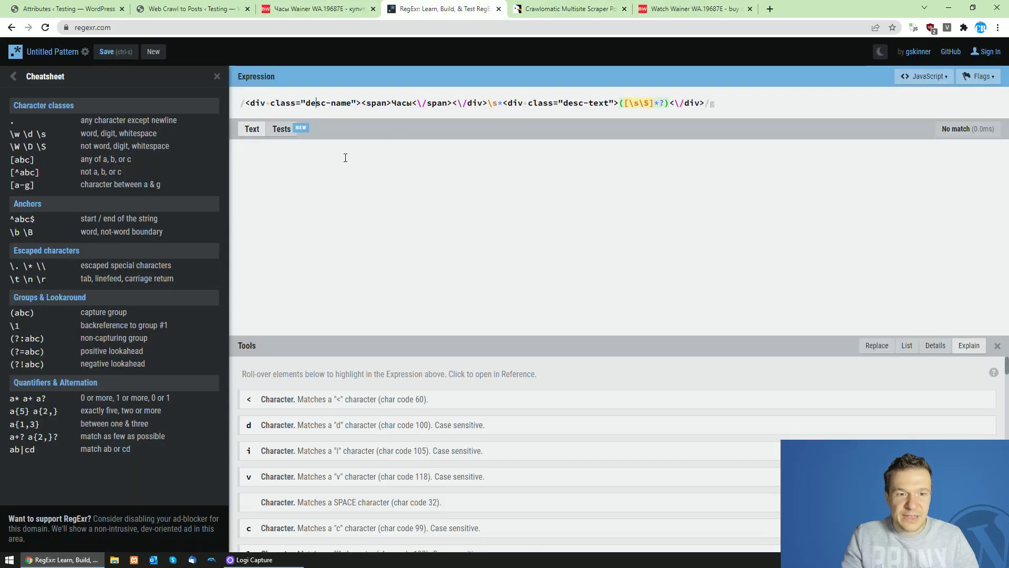
Paste the list HTML into RegExr and confirm group 1 captures 'Швейцарские часы'
click(355, 221)
key(ctrl+v)
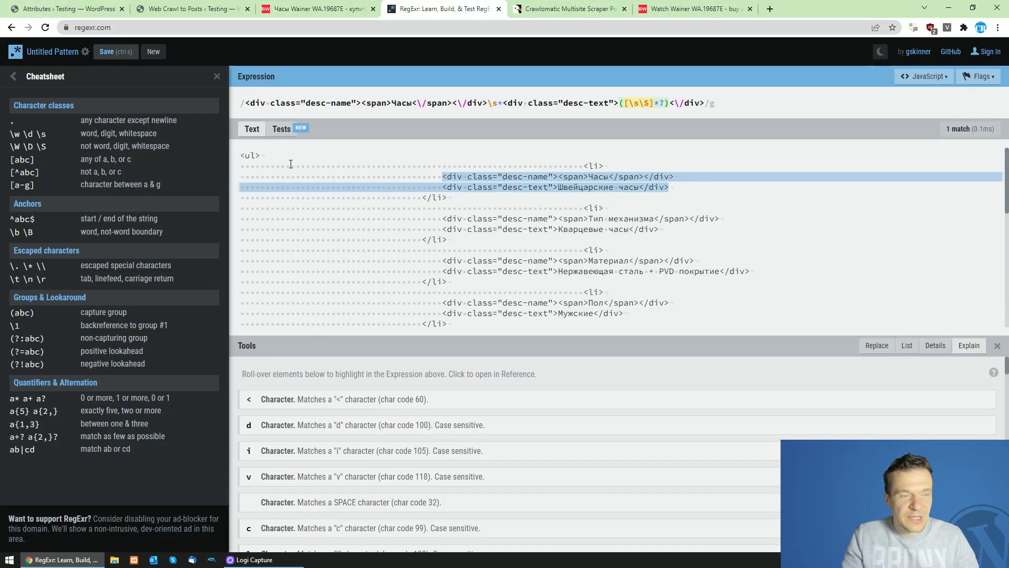
mouse_move(678, 193)
scroll(1001, 187, down, 3)
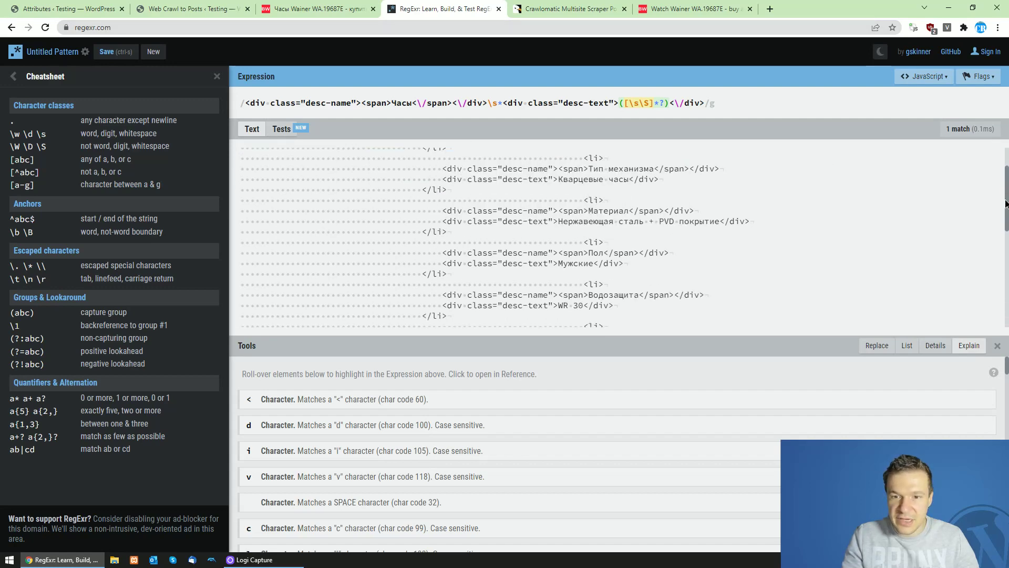
scroll(1002, 187, up, 3)
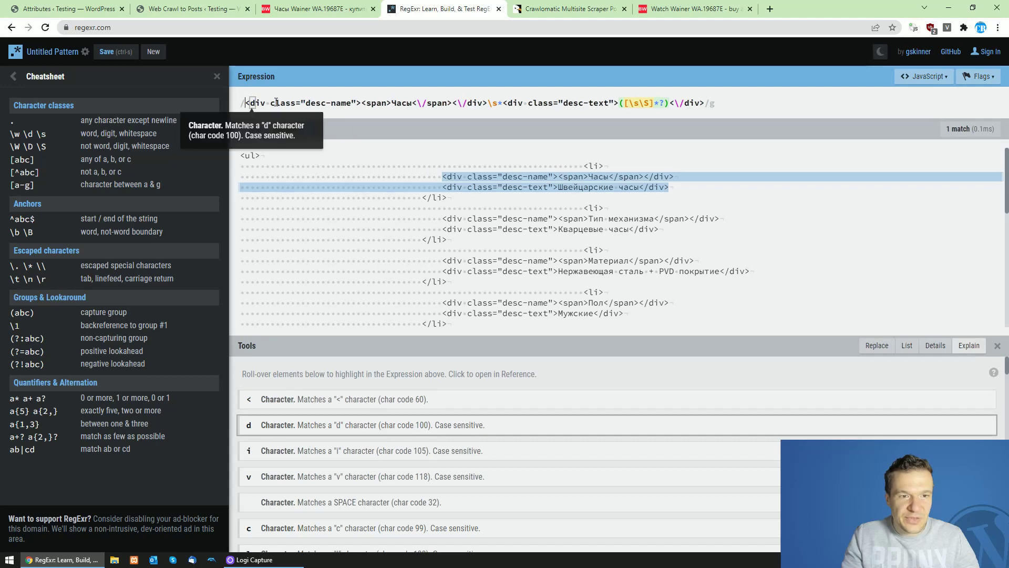
key(ctrl+a)
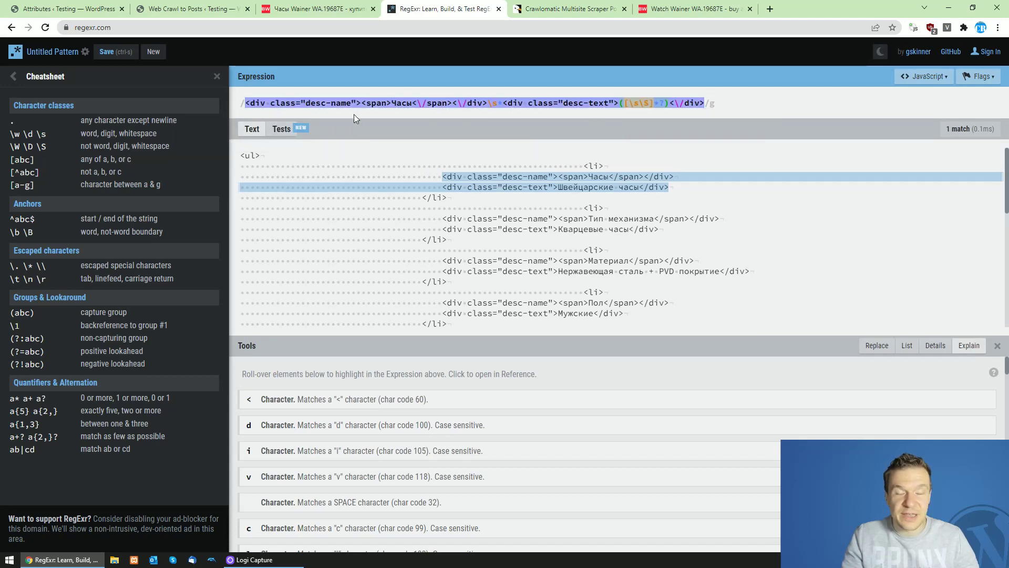
mouse_move(545, 183)
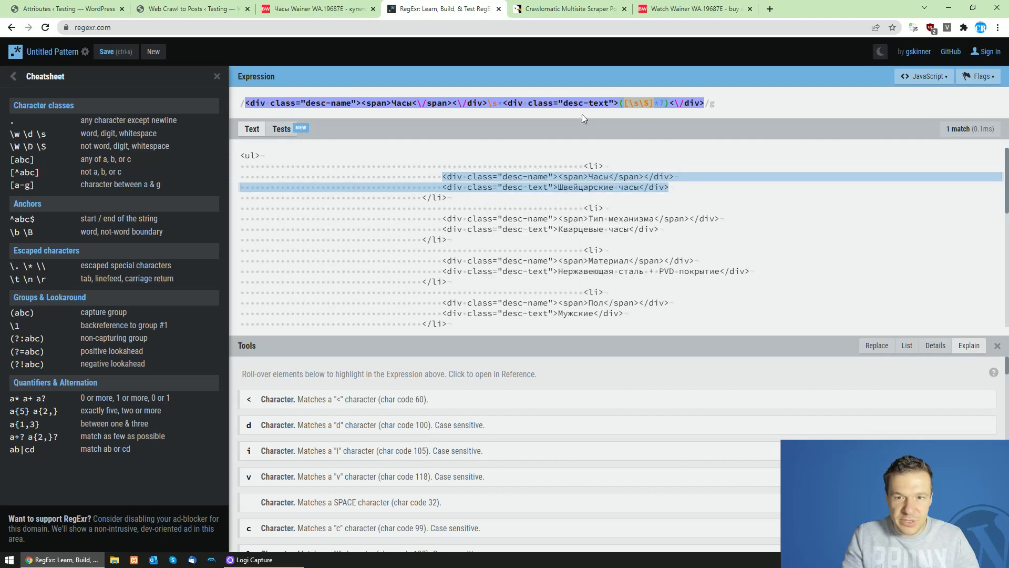
click(568, 176)
mouse_move(568, 175)
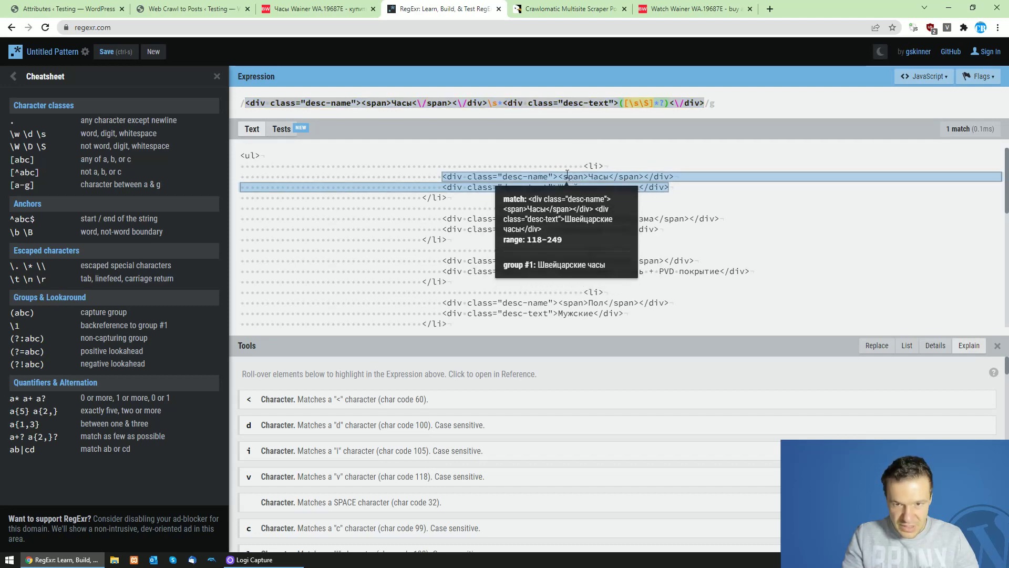
Review the WooCommerce attributes list and product page, ending on Crawlomatic rule settings
click(189, 8)
click(96, 6)
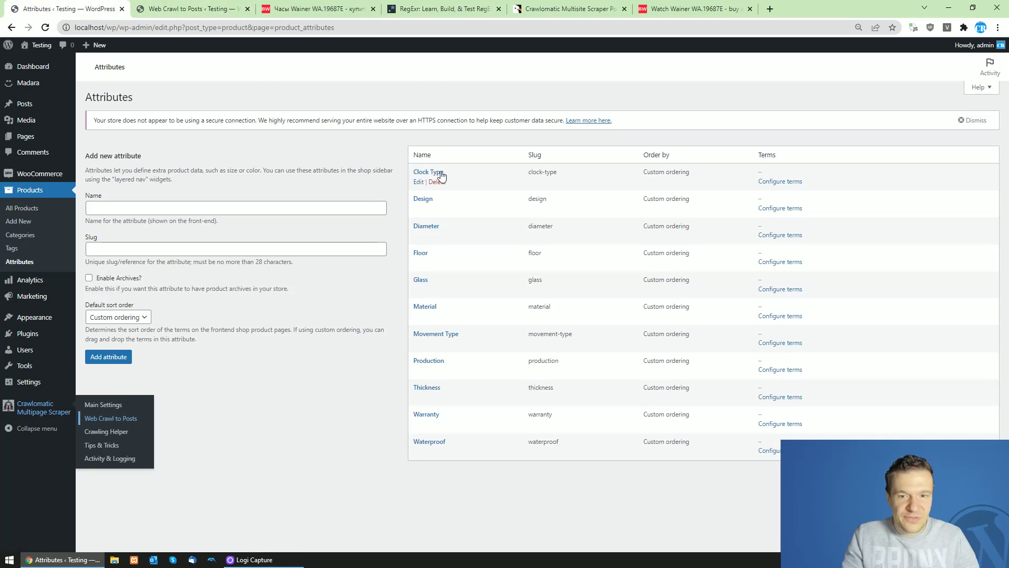
click(554, 5)
click(444, 8)
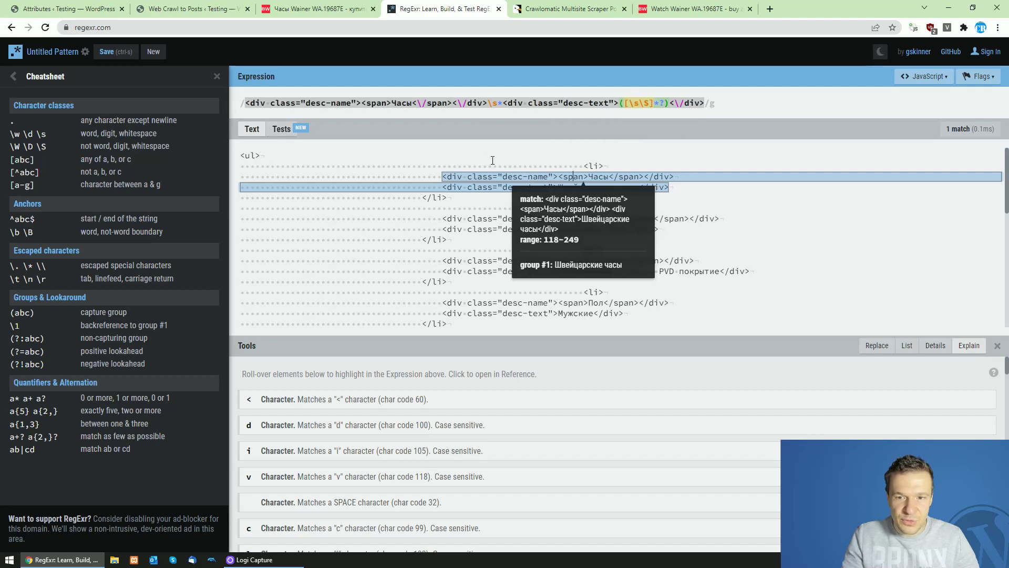
click(253, 5)
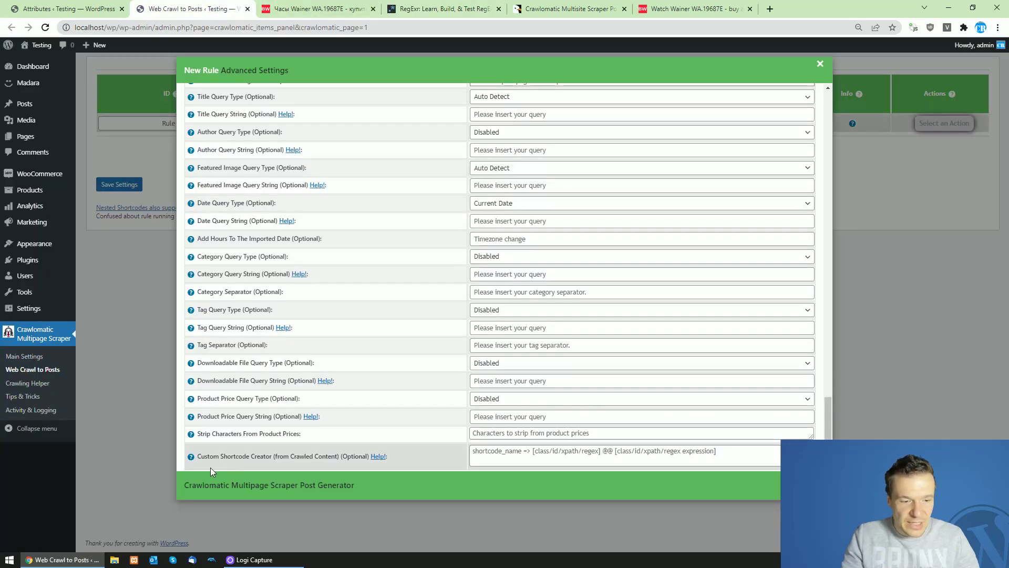
Begin the 'clock-type => regex' entry in the Custom Shortcode Creator field
drag(198, 456, 272, 456)
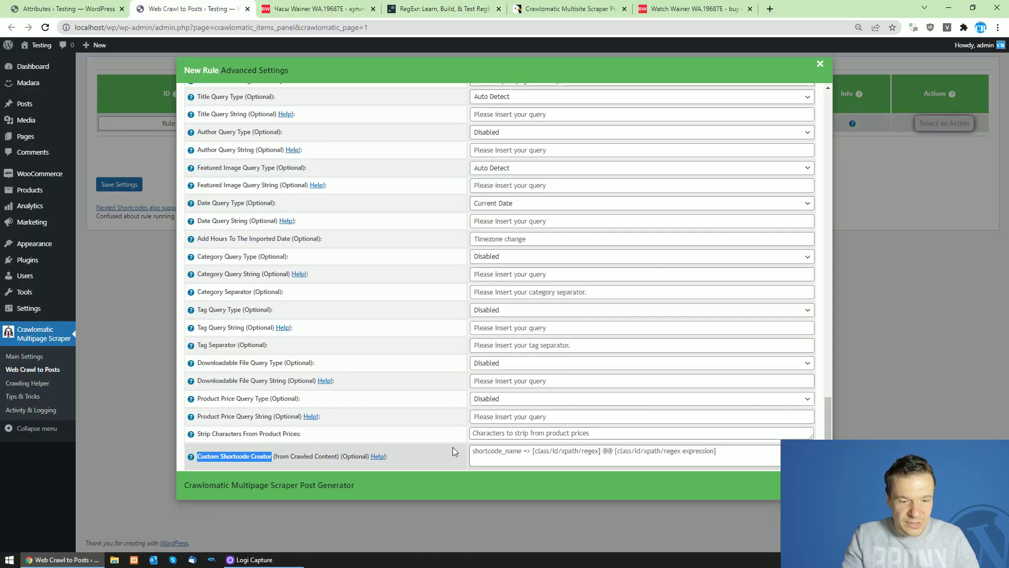
click(482, 458)
text(c)
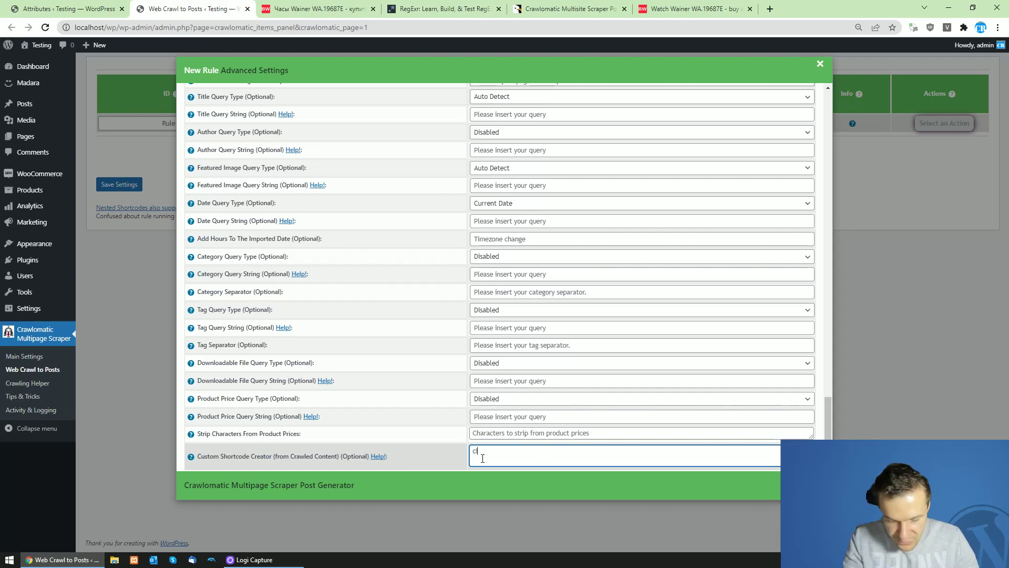
text(lock-tyep => regex)
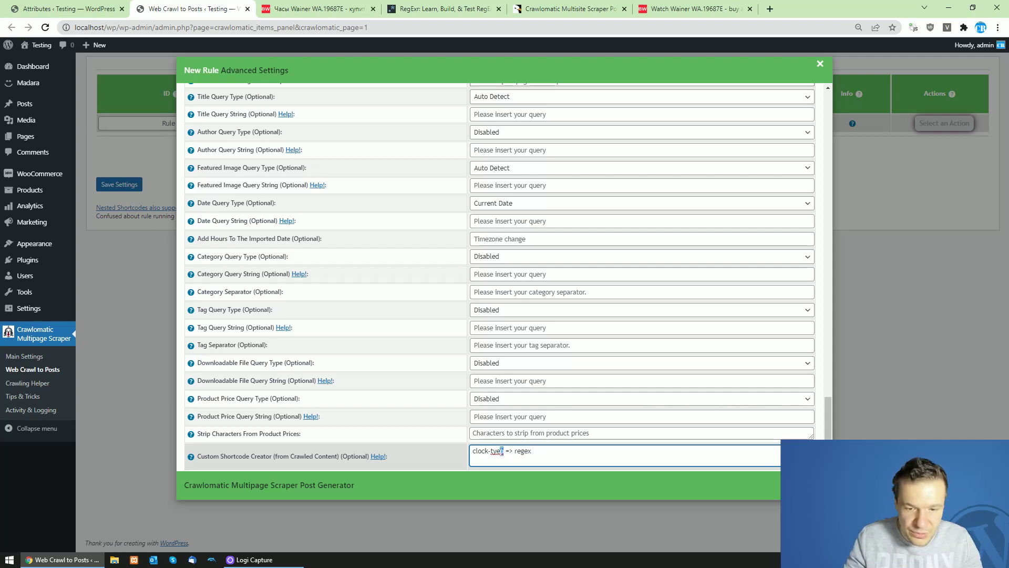
text(pe)
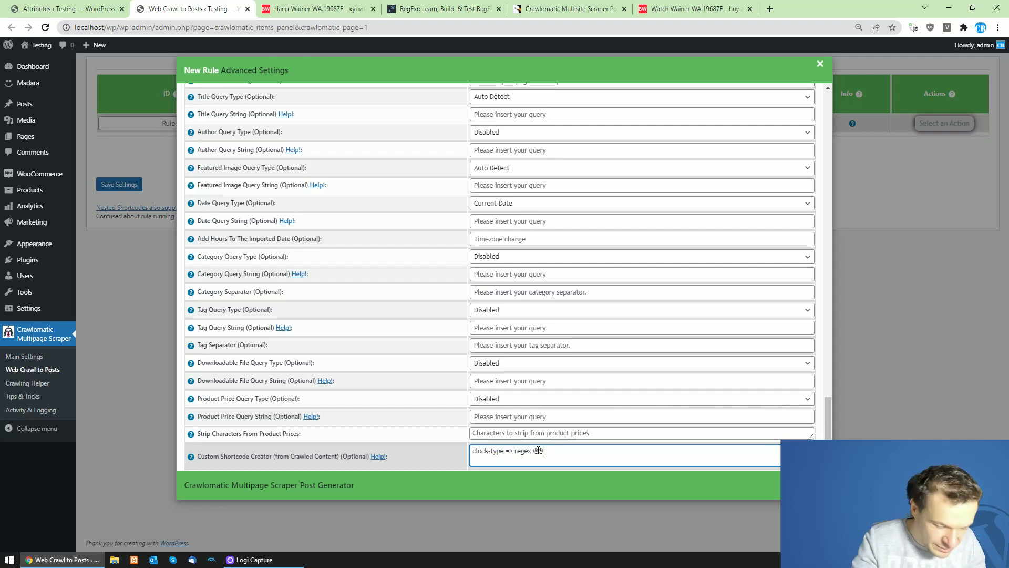
text( ##)
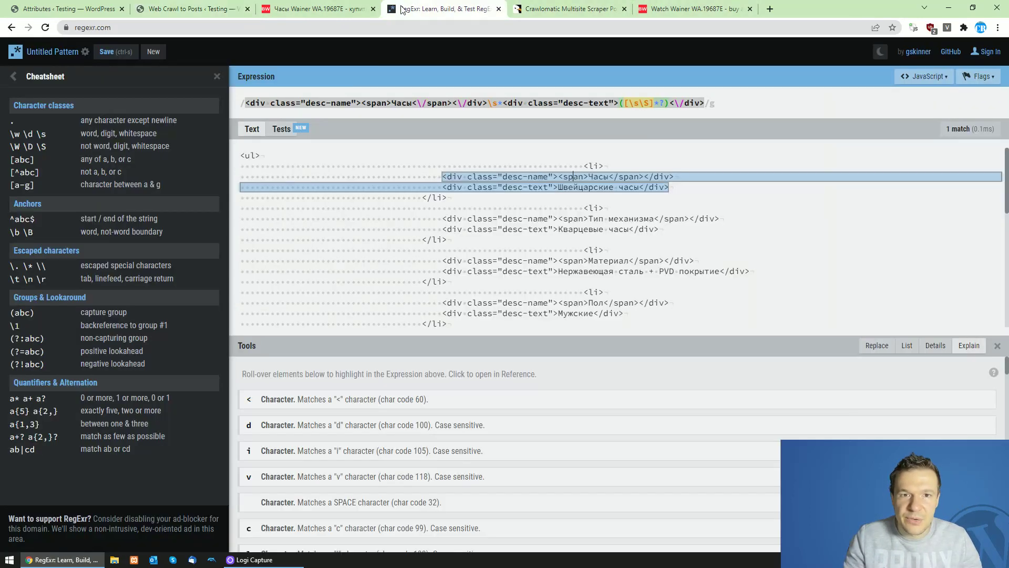
Paste the Часы desc-name/desc-text regex from RegExr after the clock-type entry, closed by #
click(405, 9)
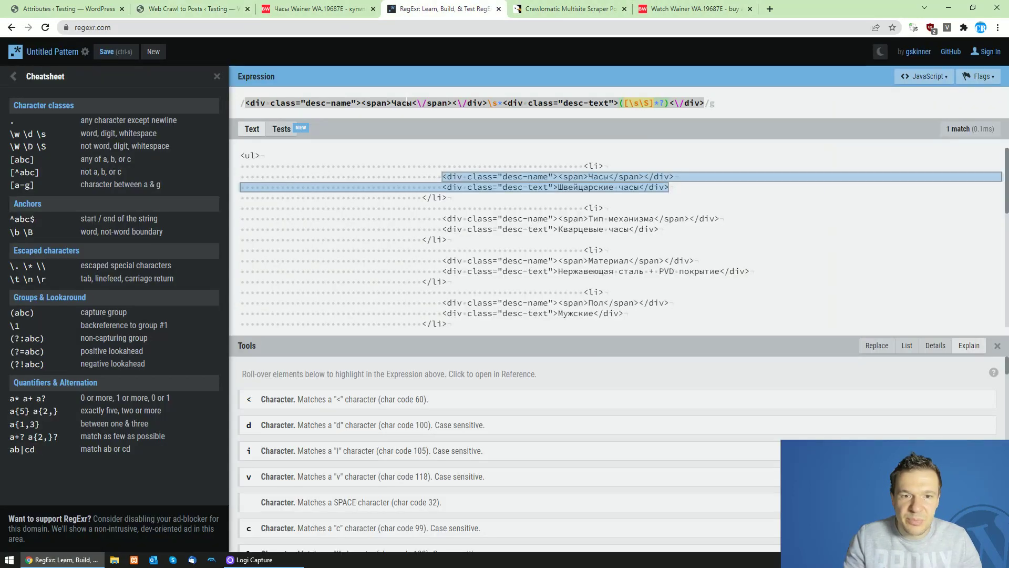
triple_click(400, 103)
right_click(400, 107)
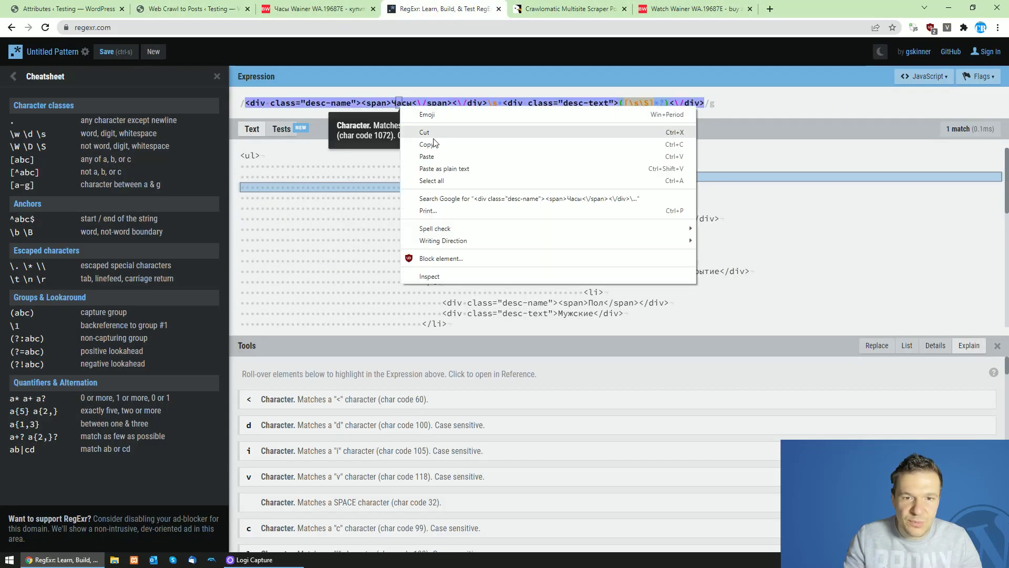
click(427, 144)
click(220, 9)
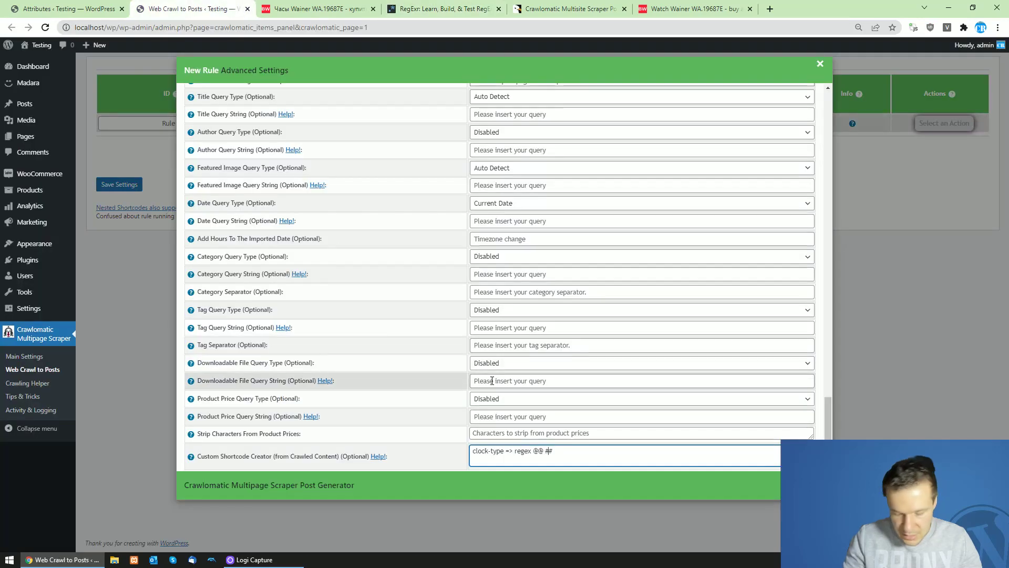
right_click(549, 450)
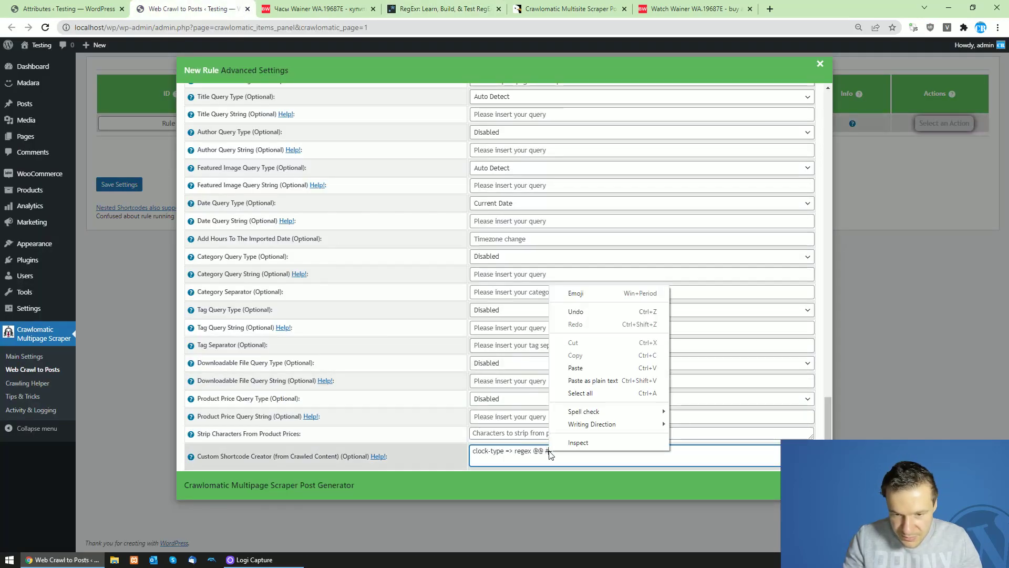
click(574, 367)
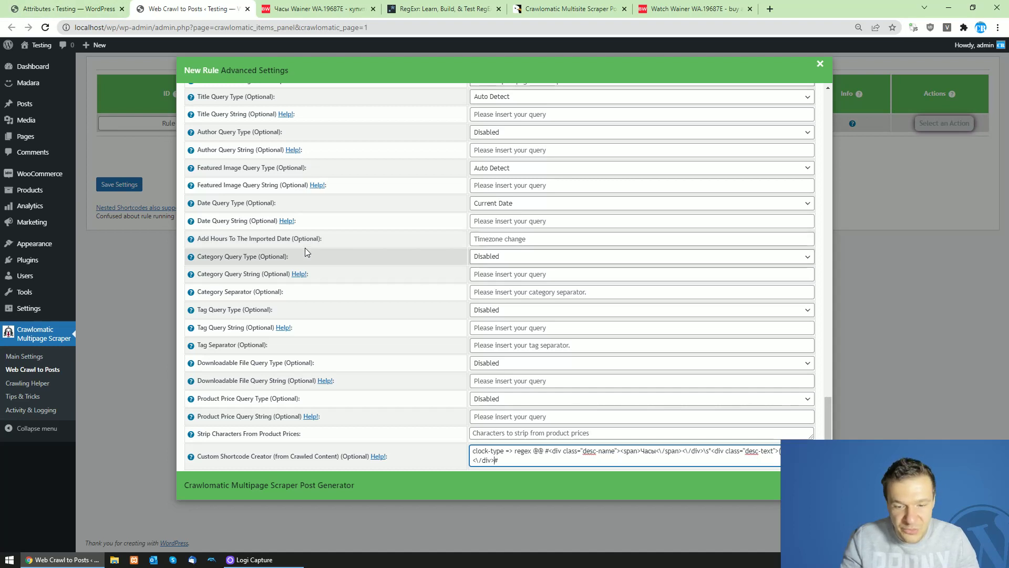
mouse_move(496, 460)
mouse_down()
mouse_move(472, 451)
mouse_move(504, 451)
mouse_up()
click(479, 453)
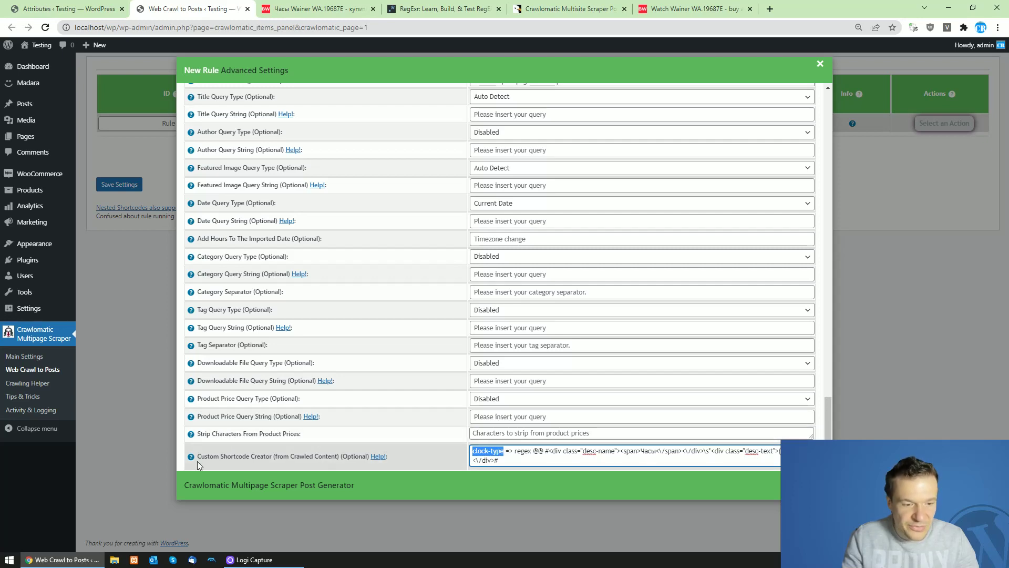
Recheck the RegExr match, the Швейцарские часы value on bestwatch.ru, and the attributes list
click(447, 9)
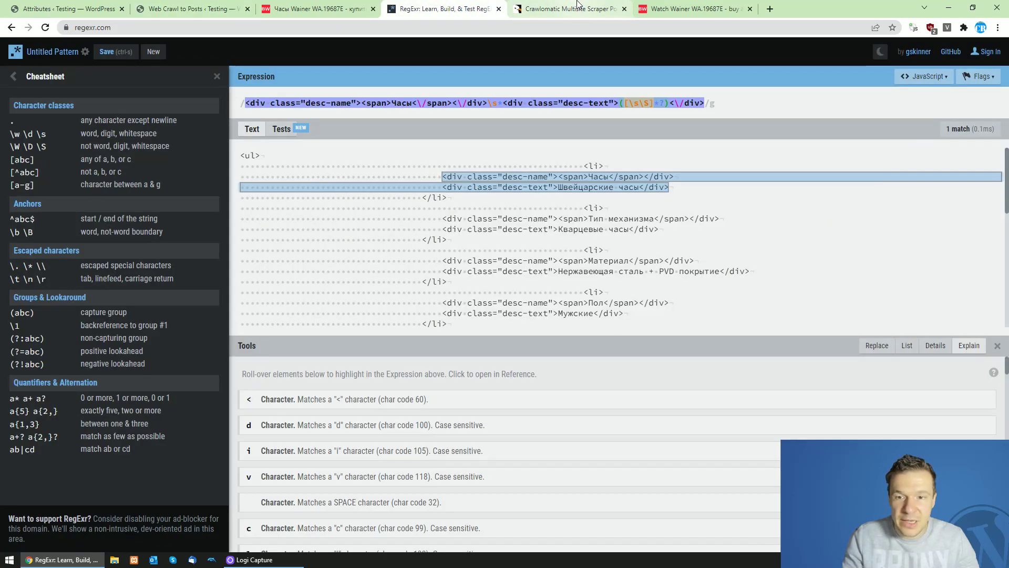
click(524, 8)
click(446, 7)
mouse_move(523, 184)
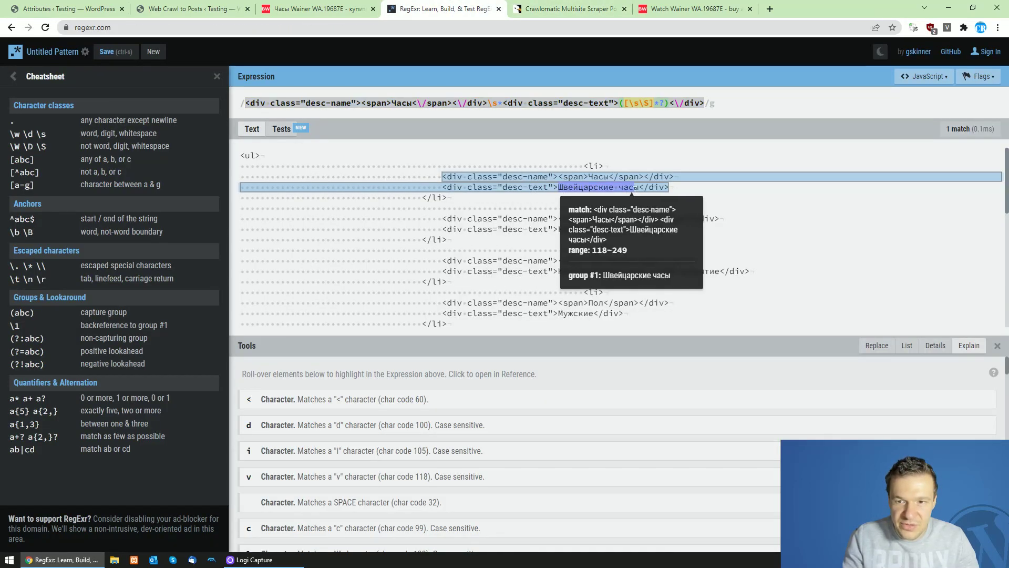
click(326, 8)
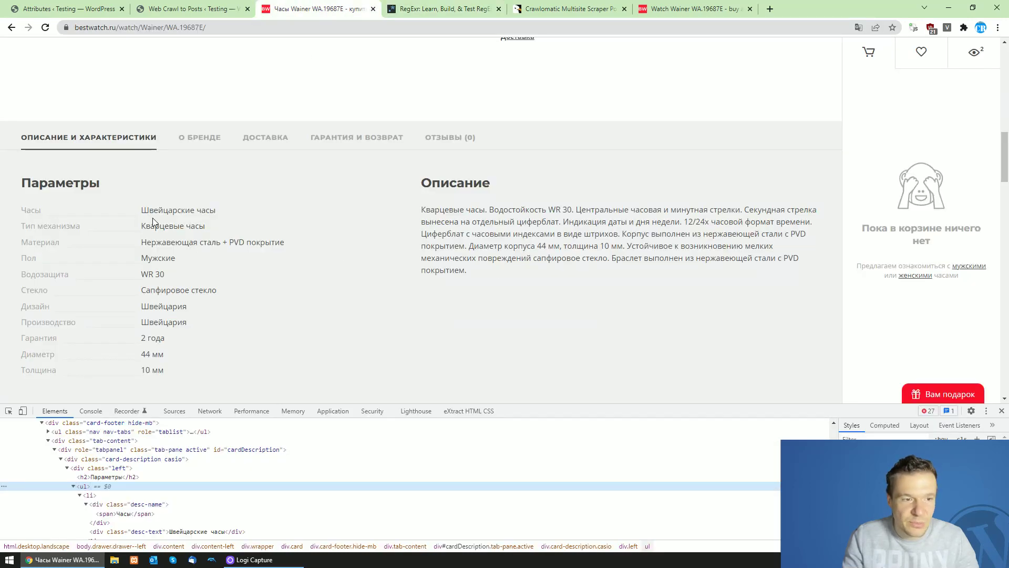
drag(140, 209, 219, 215)
click(105, 9)
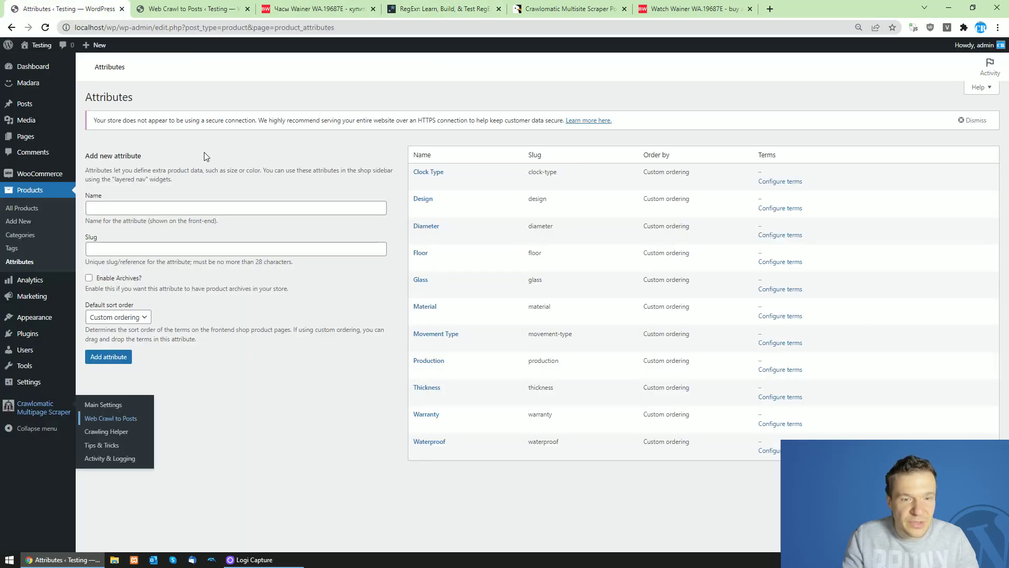
click(216, 9)
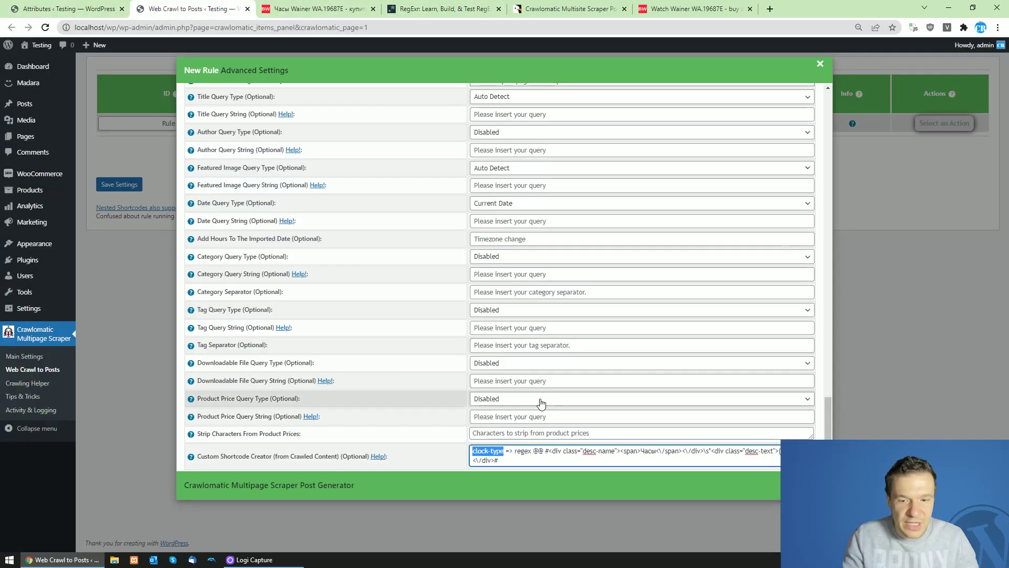
Copy the clock-type name from the shortcode field and scroll up to Post Custom Taxonomies
click(474, 451)
drag(473, 451, 499, 451)
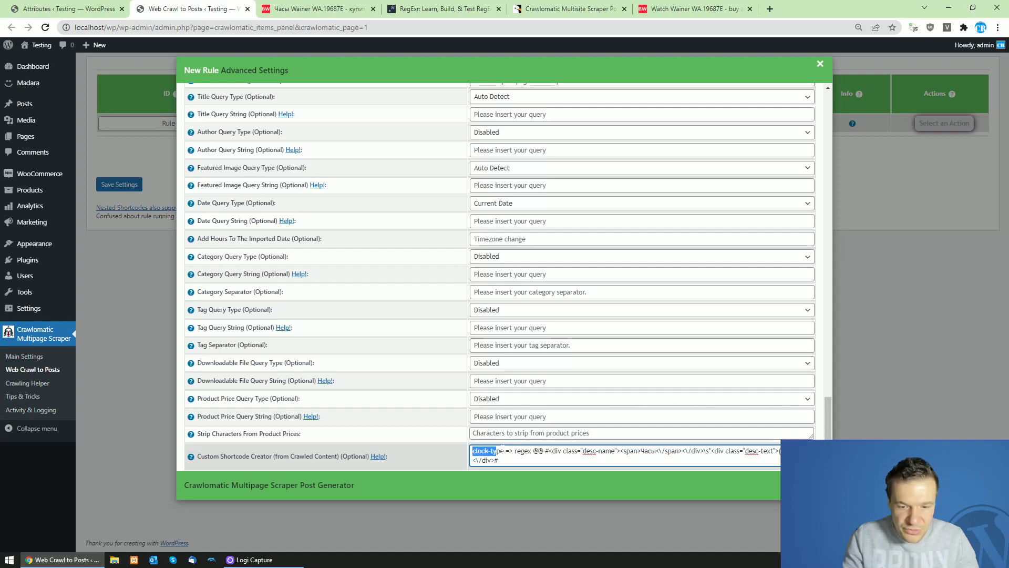
right_click(486, 451)
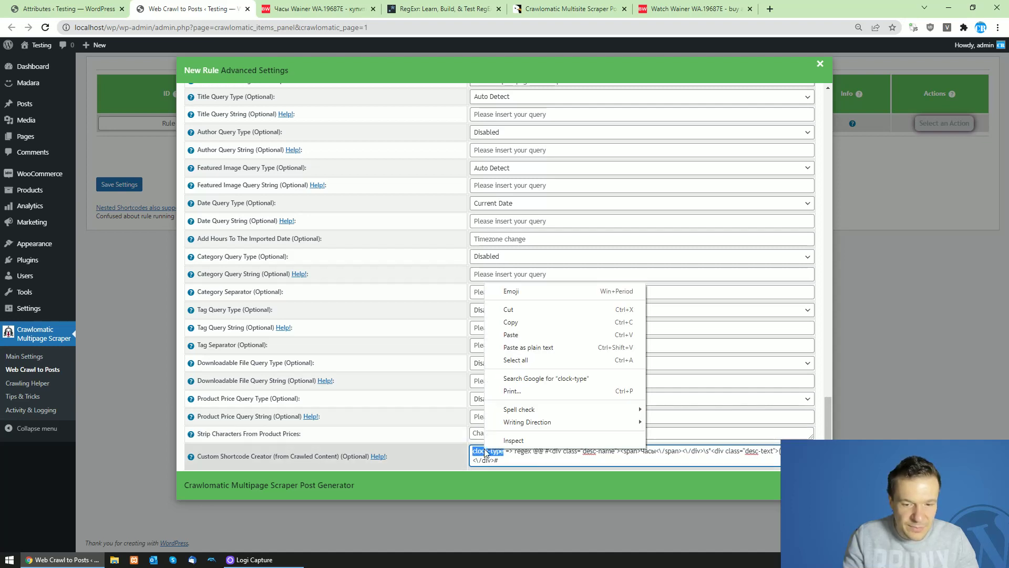
click(508, 323)
scroll(446, 376, up, 15)
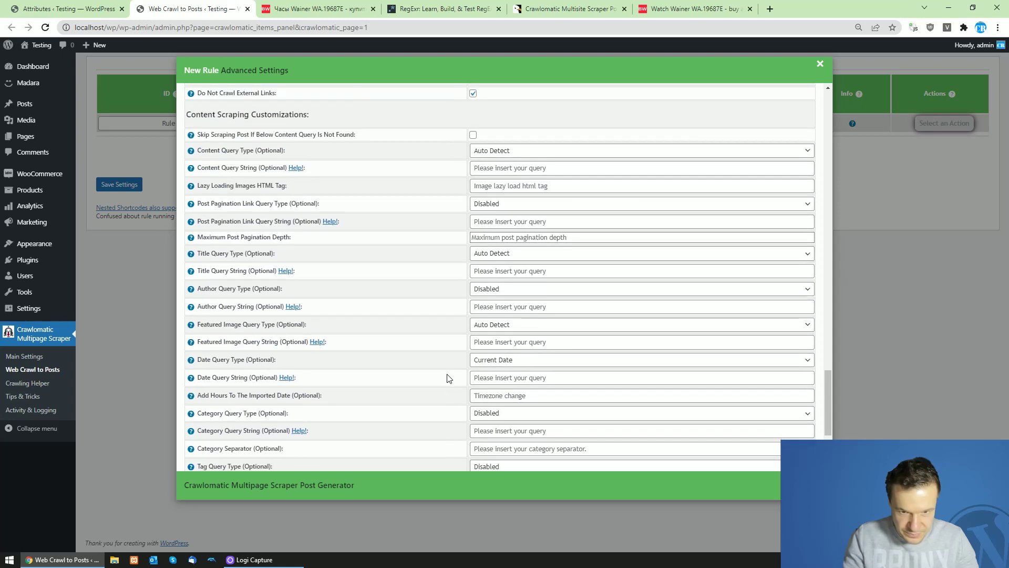
scroll(378, 345, up, 4)
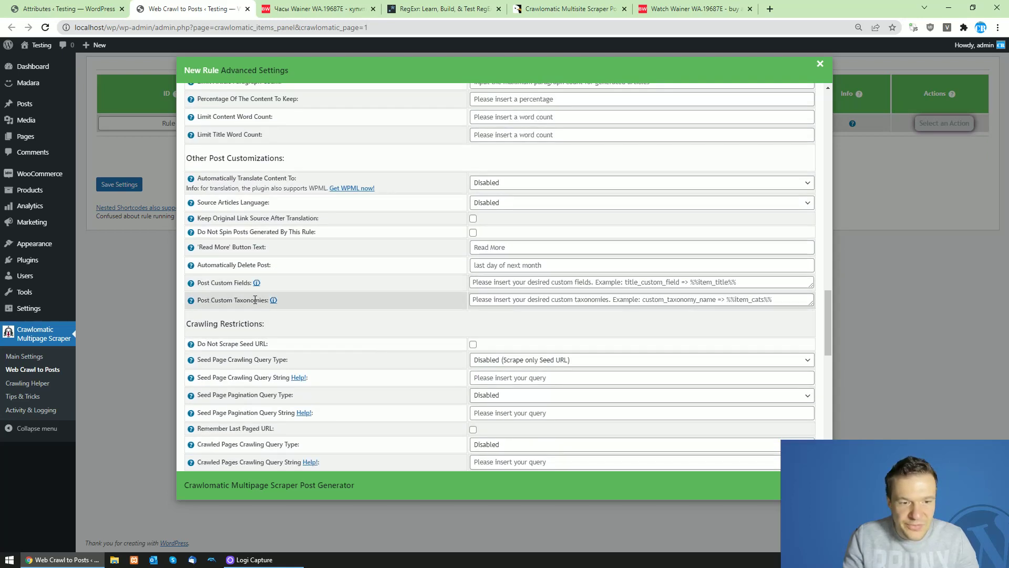
Start the Post Custom Taxonomies value with 'pa_' and paste clock-type after it
drag(267, 301, 197, 301)
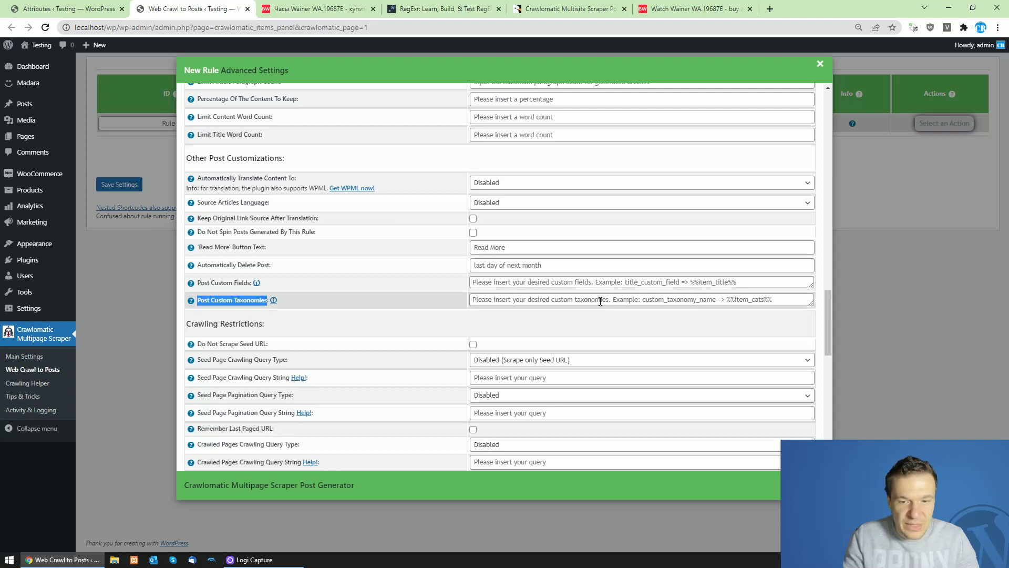
click(537, 299)
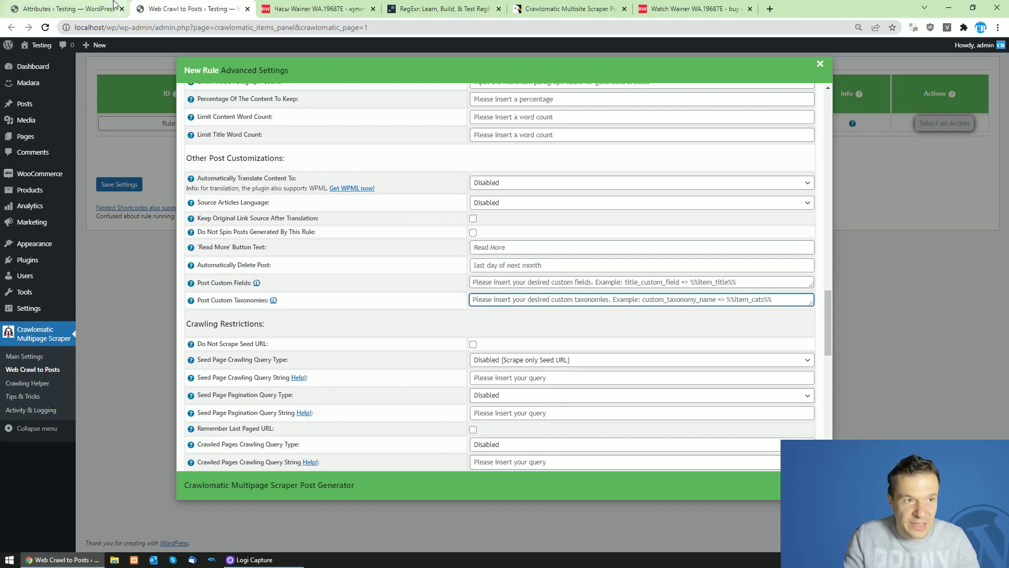
click(73, 9)
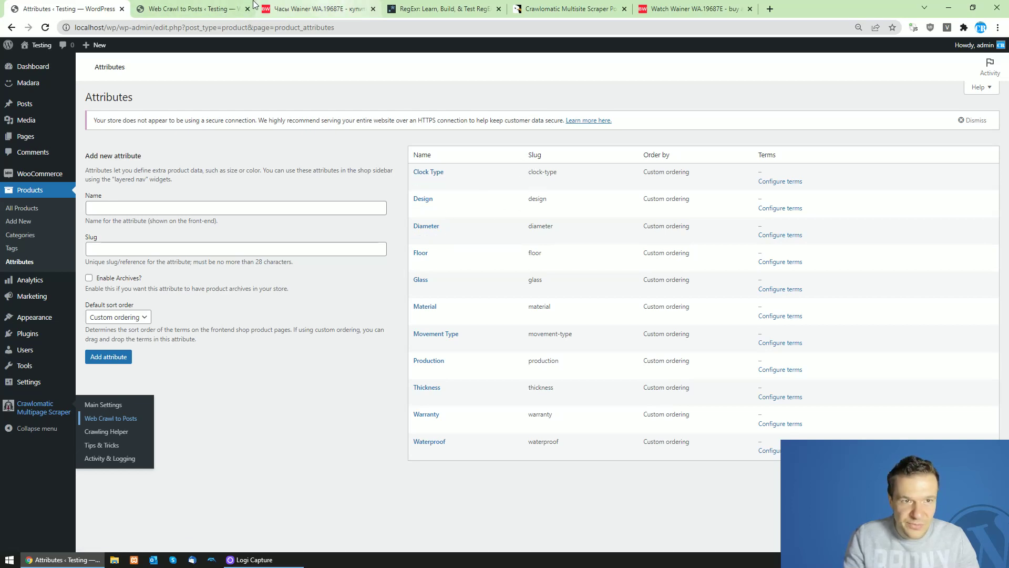
click(239, 9)
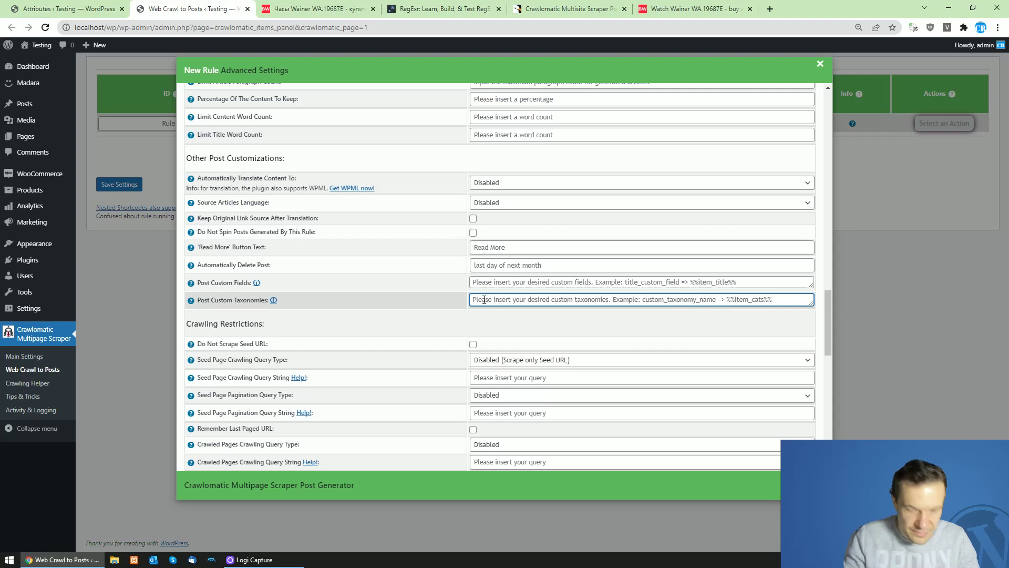
text(pa)
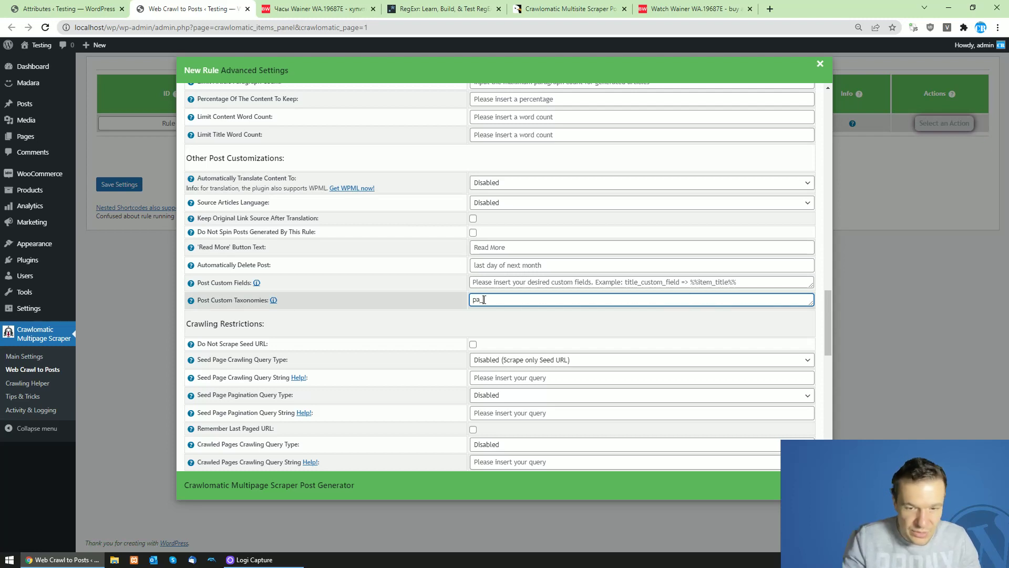
text(_)
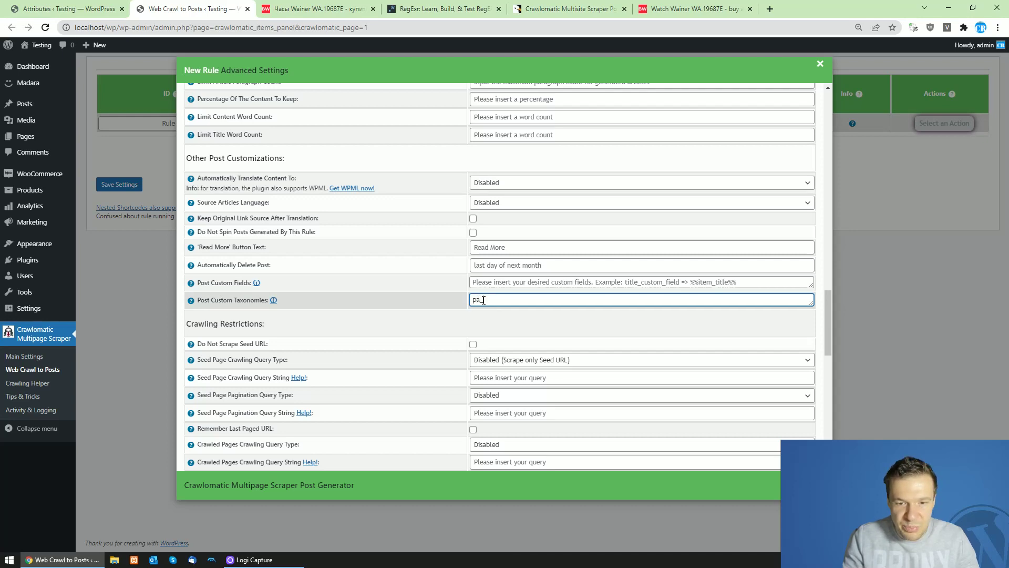
click(97, 5)
click(200, 9)
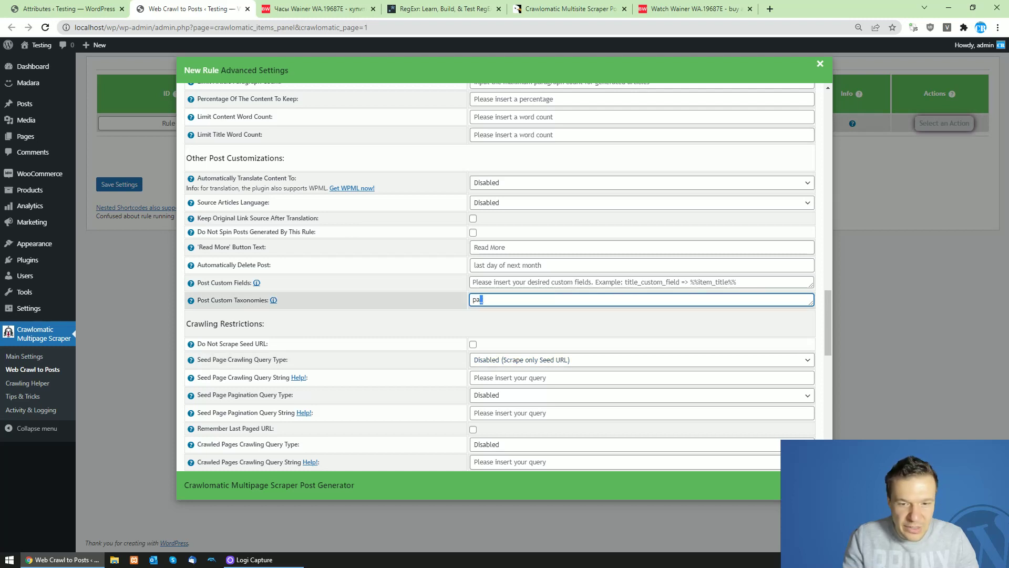
right_click(484, 300)
click(510, 383)
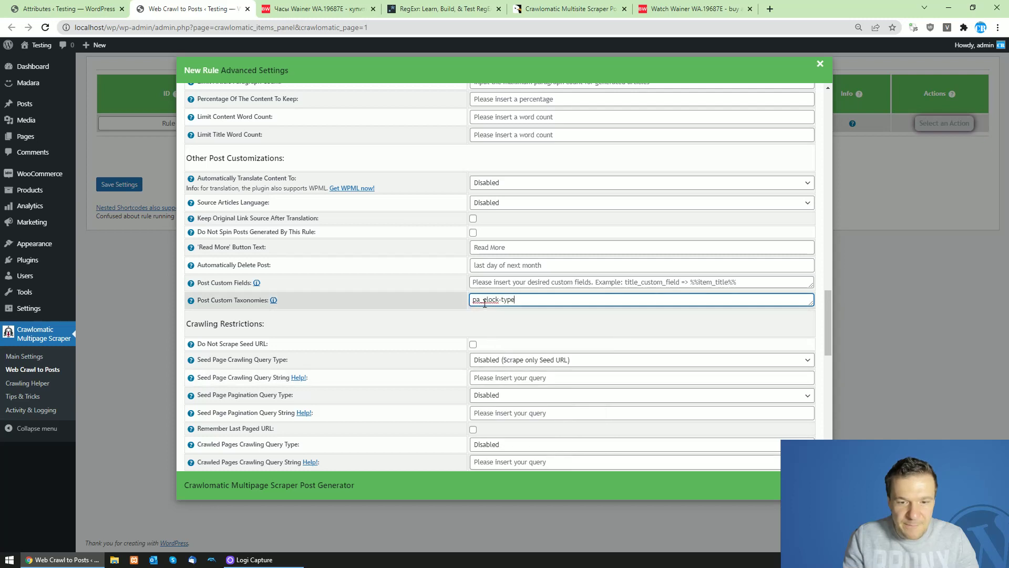
Paste the clock-type slug from Products > Attributes into the taxonomies field and add '=>'
key(ctrl+Page_Up)
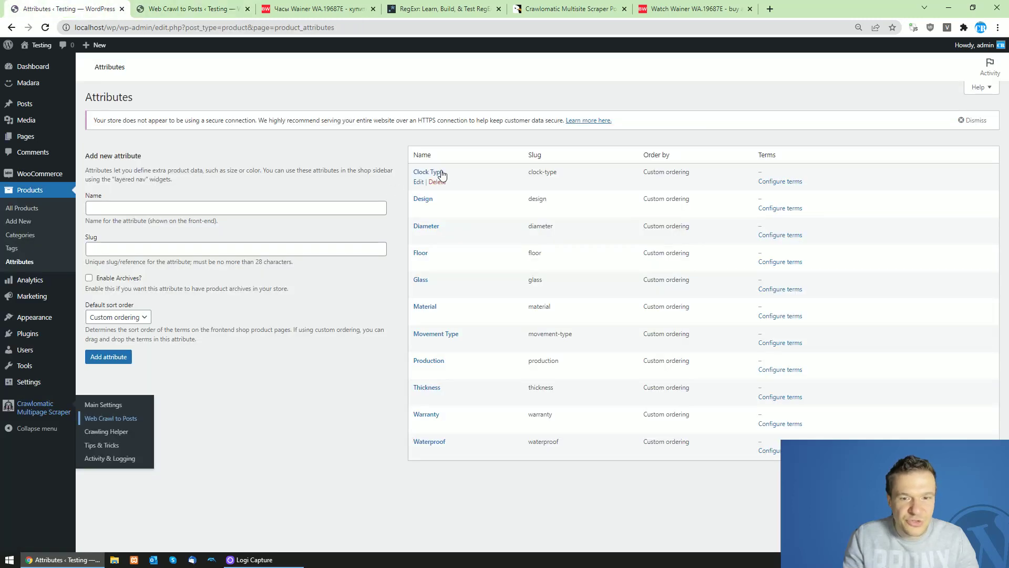
drag(529, 174, 547, 173)
right_click(559, 176)
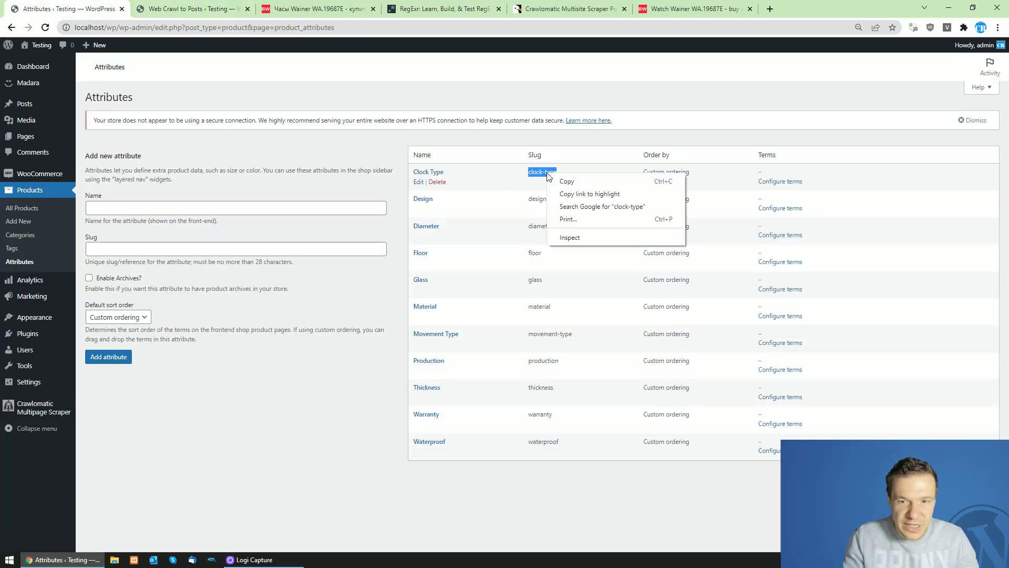
click(556, 182)
key(ctrl+Page_Down)
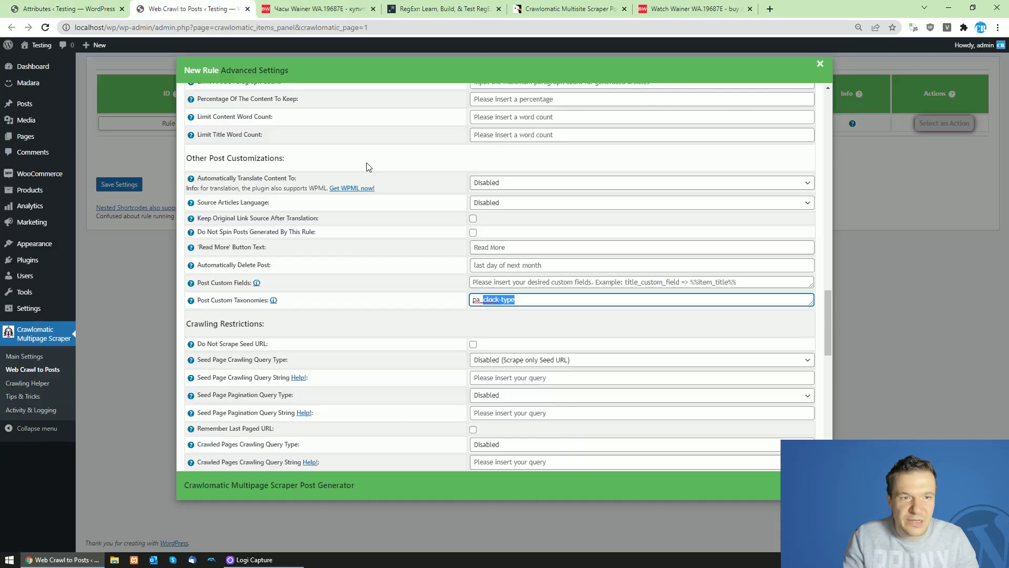
key(ctrl+v)
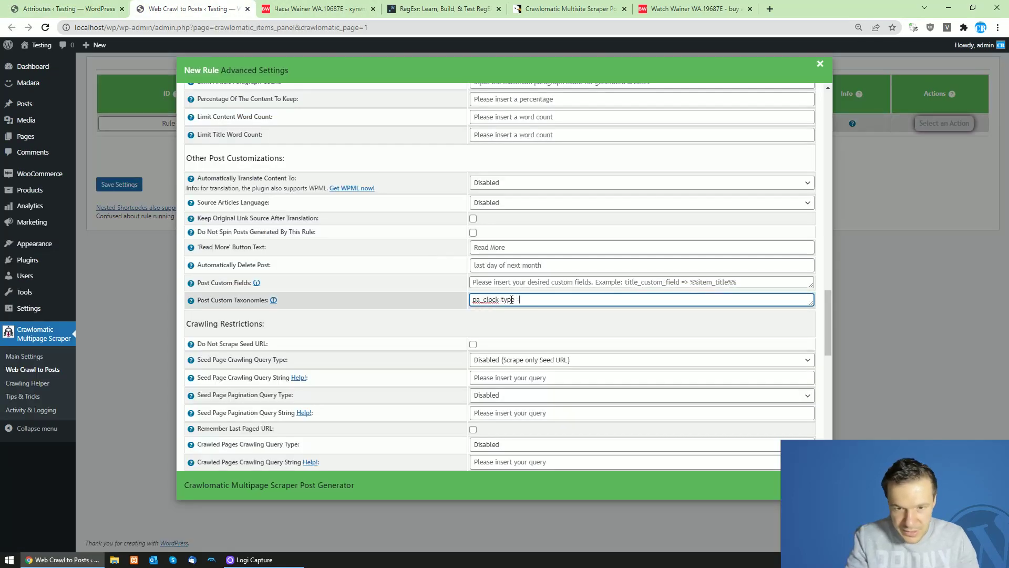
text(=>)
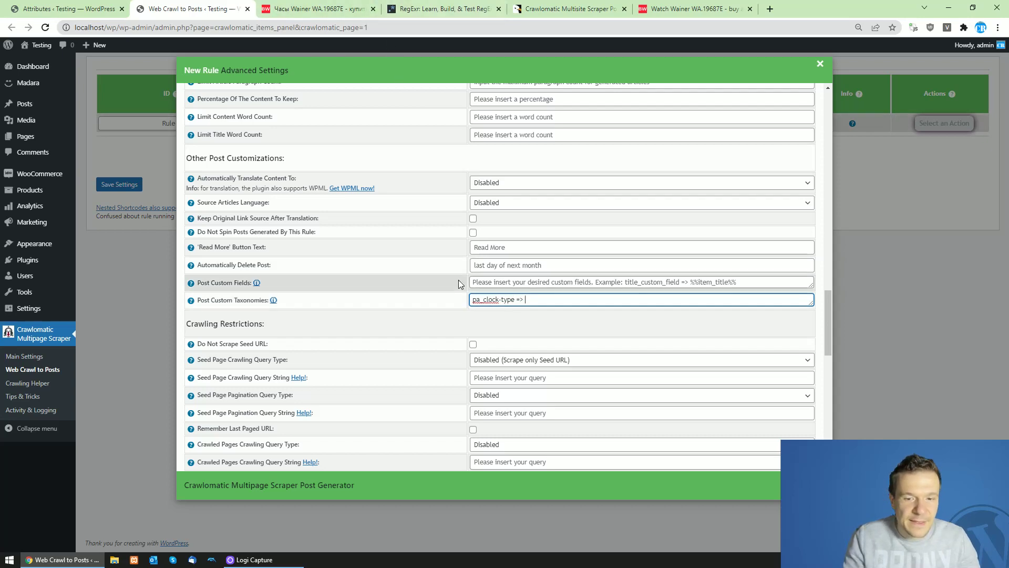
Copy the clock-type shortcode name and append '%%clock-type' to the taxonomies value
scroll(459, 279, down, 8)
scroll(455, 288, down, 4)
drag(472, 451, 500, 451)
right_click(499, 451)
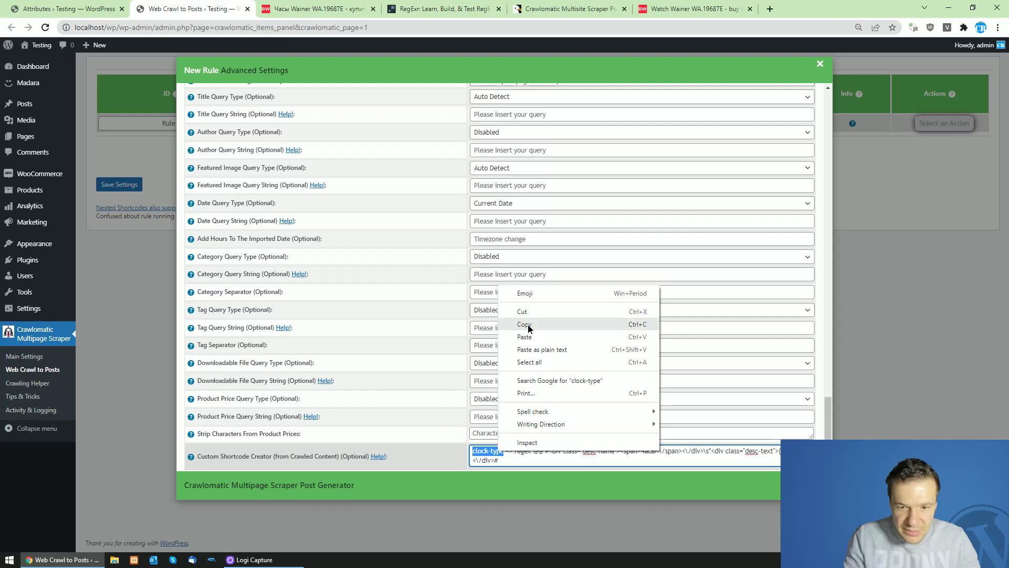
click(528, 324)
scroll(474, 360, up, 10)
scroll(474, 360, up, 3)
scroll(526, 315, down, 1)
click(534, 298)
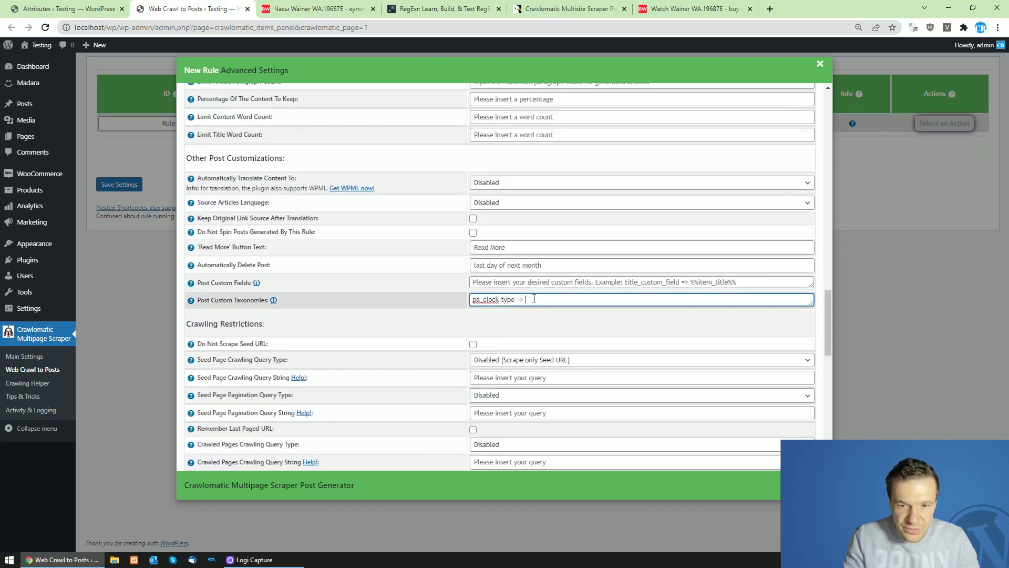
text(%%)
key(ctrl+v)
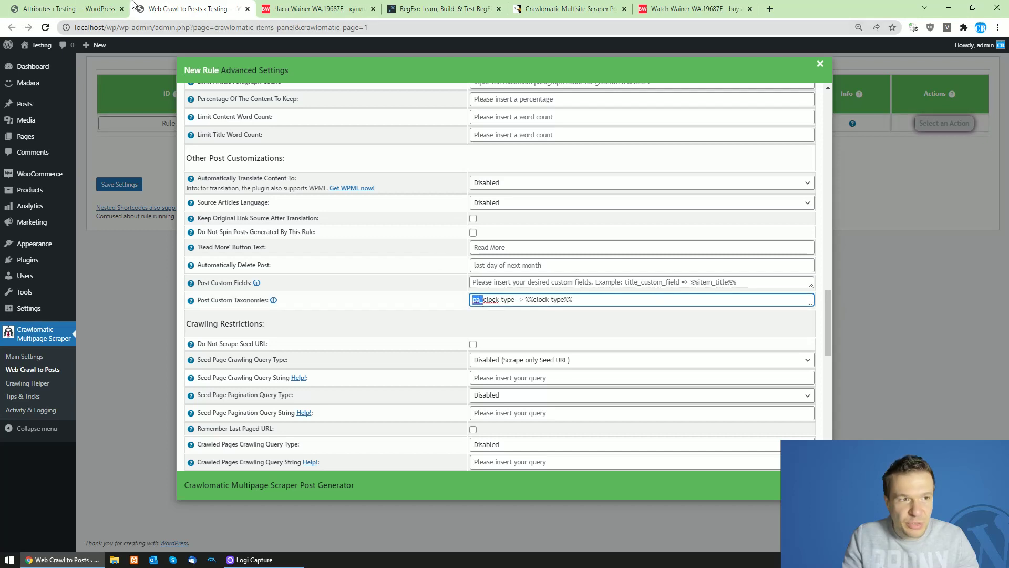
Finalize 'pa_clock-type => %%clock-type%%', close the advanced settings and save the rule
key(ctrl+shift+Tab)
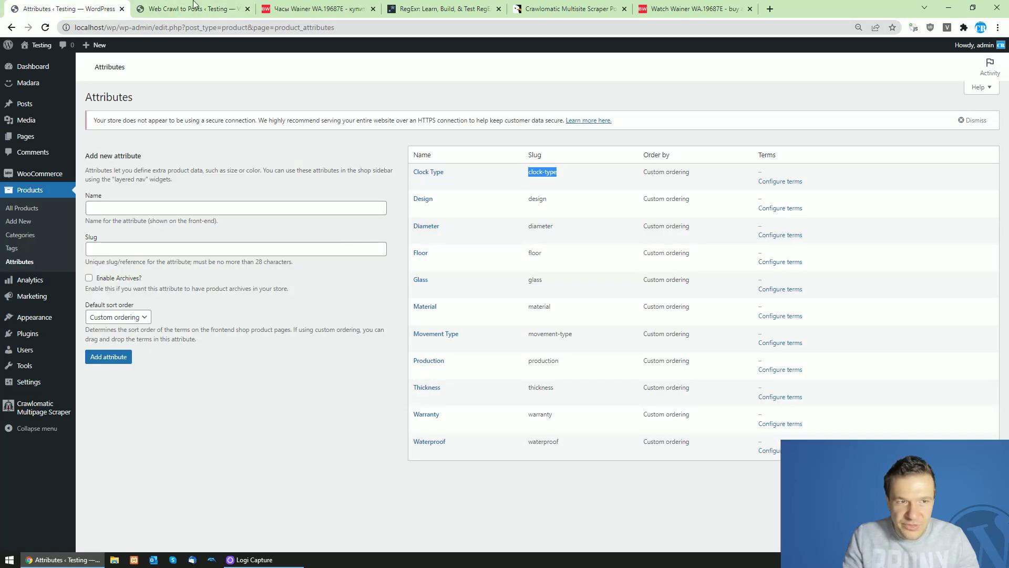
key(ctrl+Tab)
click(517, 299)
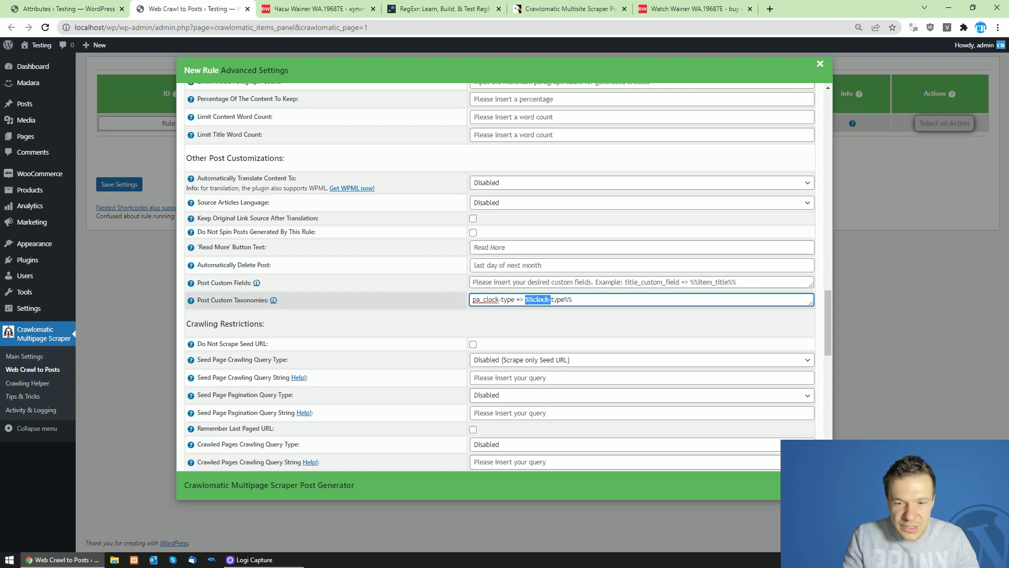
click(548, 300)
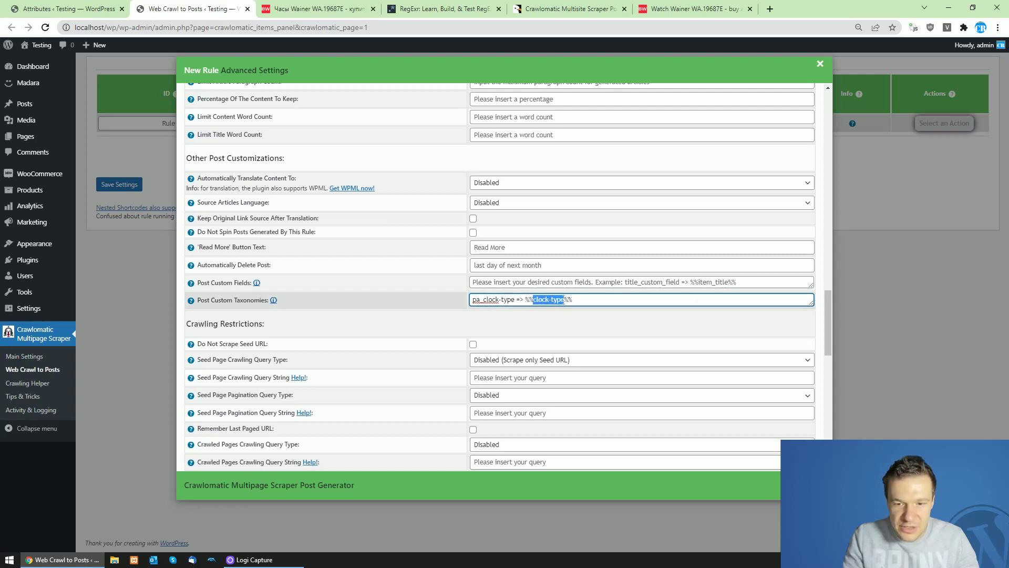
drag(573, 300, 520, 300)
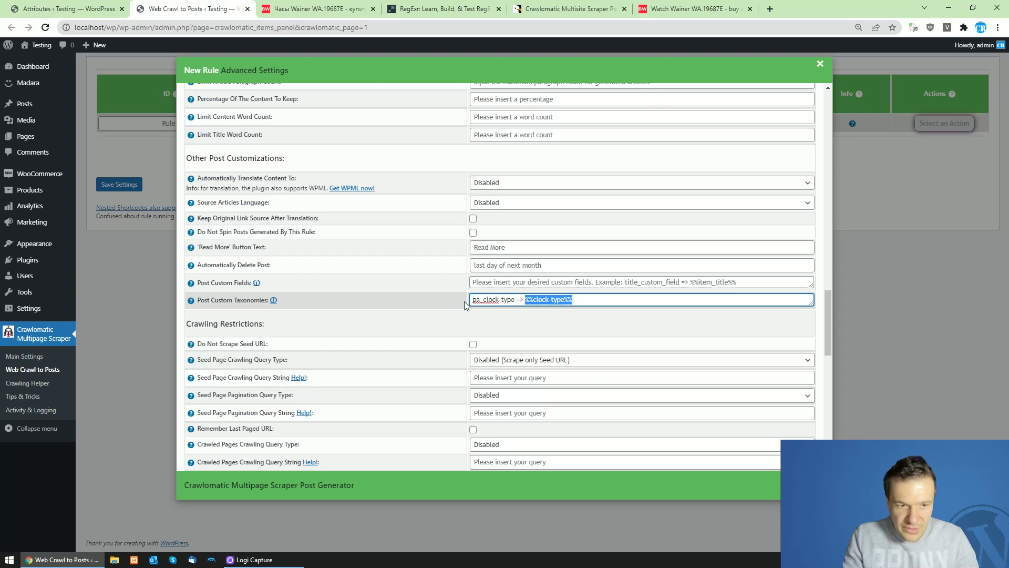
click(594, 301)
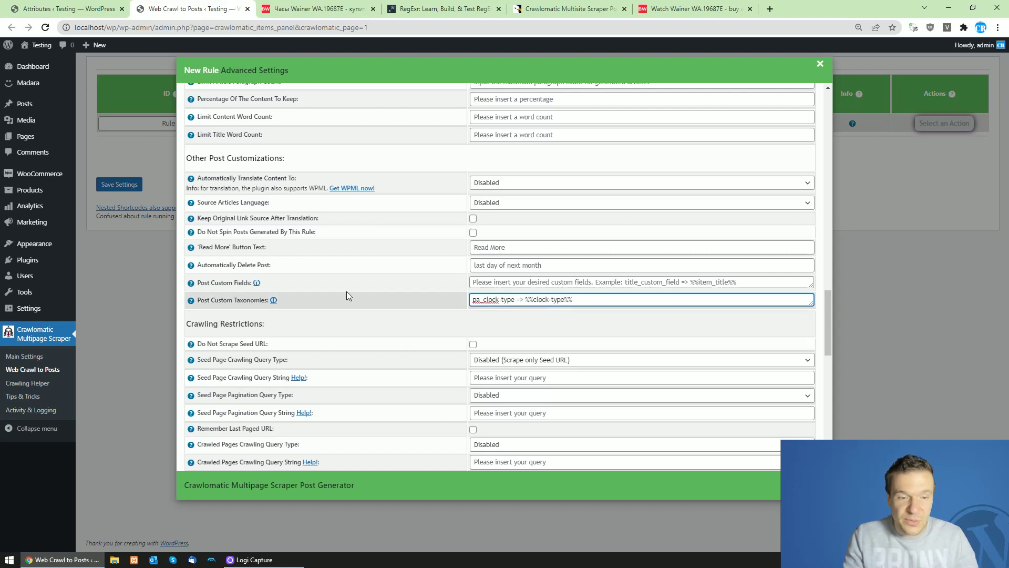
click(112, 186)
click(116, 187)
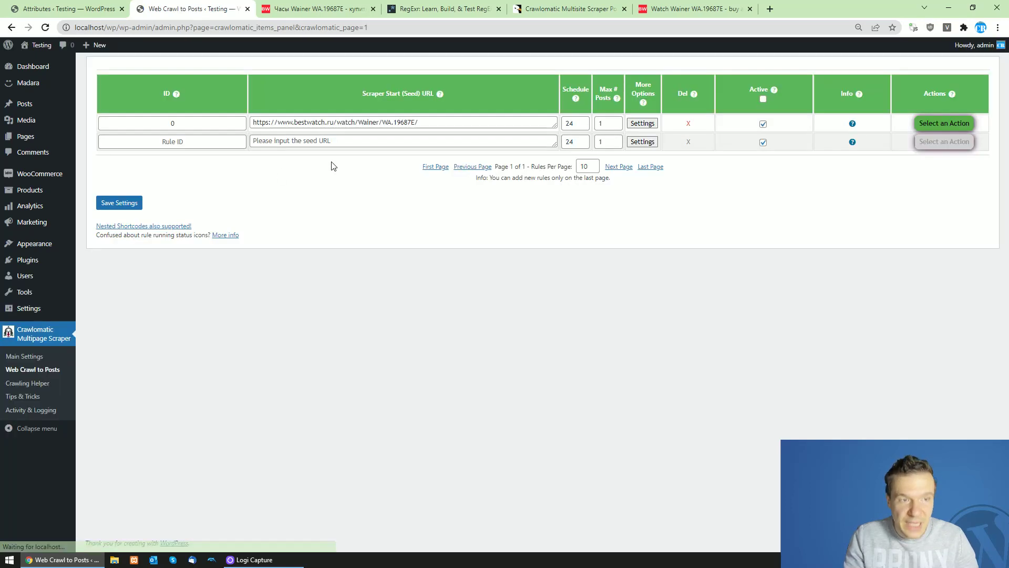
Run rule 0 and check the WooCommerce products list
click(945, 123)
click(932, 146)
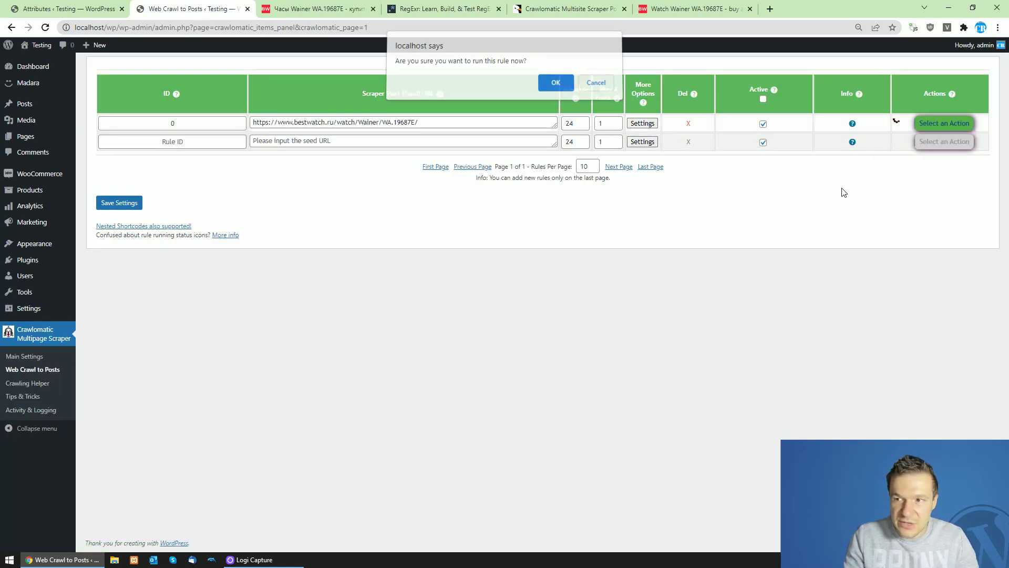
key(Return)
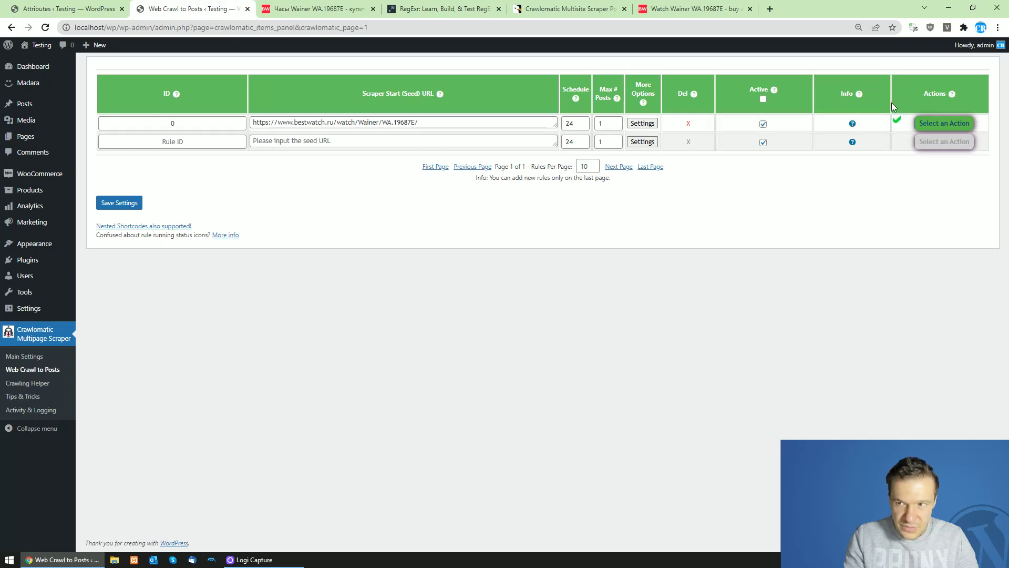
middle_click(30, 191)
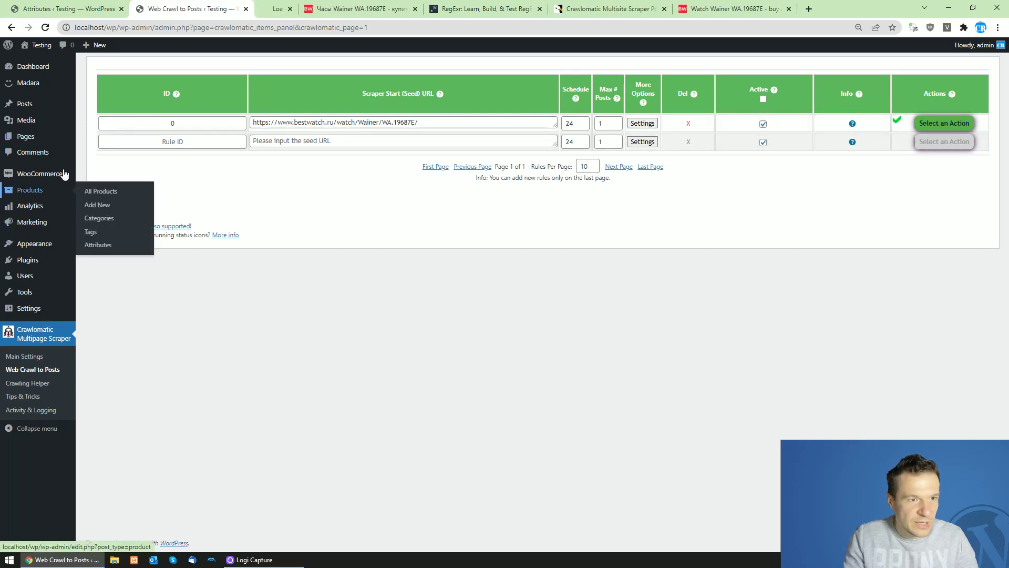
click(277, 9)
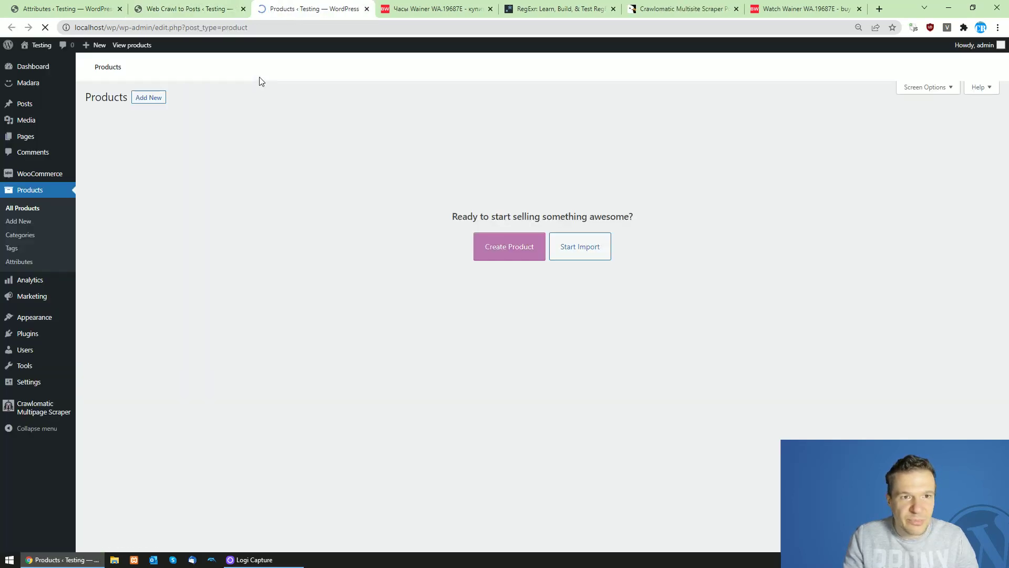
click(367, 8)
Set rule 0's Generated Post Type to product and save
click(642, 123)
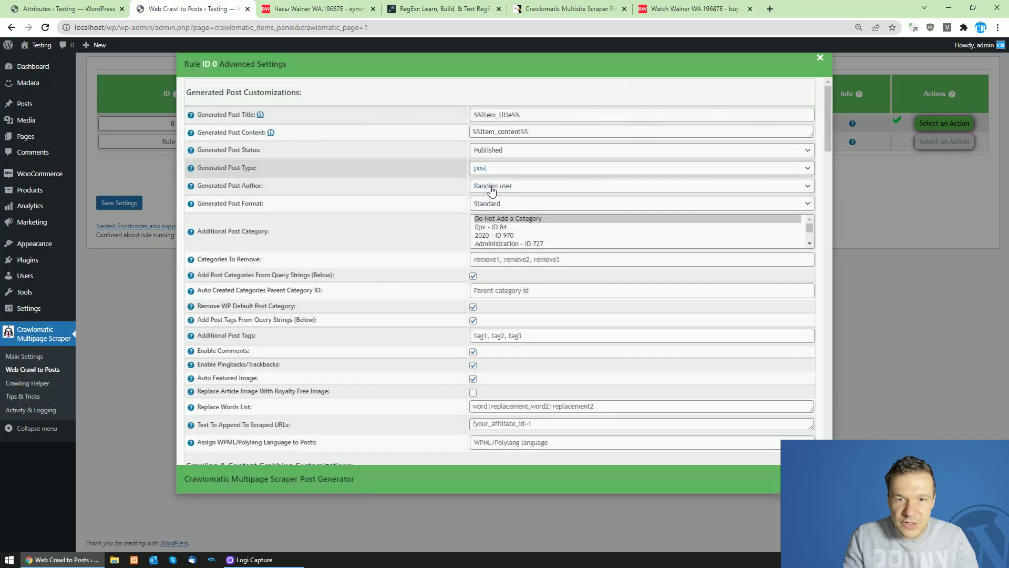
click(488, 175)
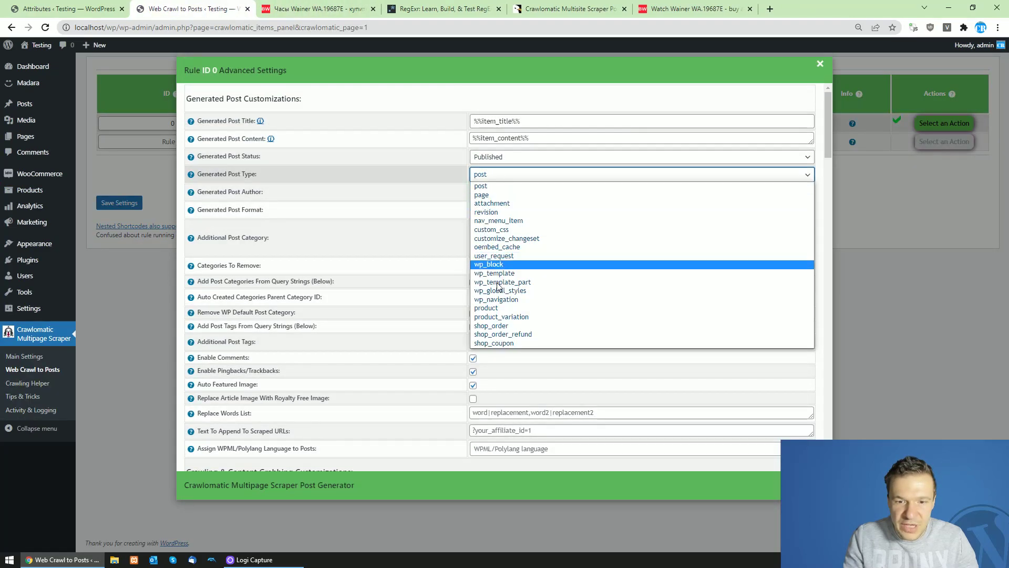
click(486, 309)
click(119, 202)
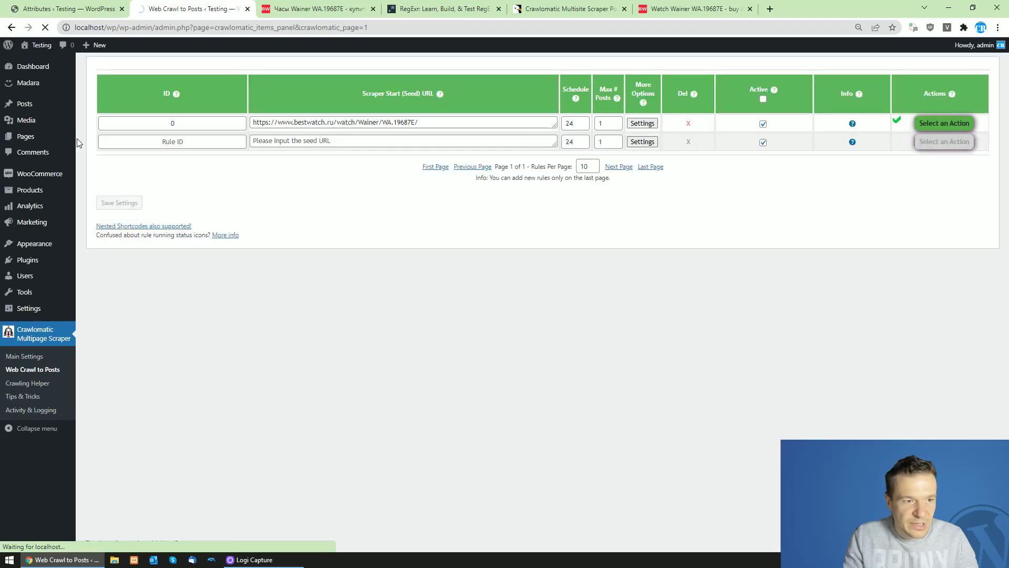
Permanently delete all posts previously generated by rule 0
middle_click(27, 107)
click(258, 6)
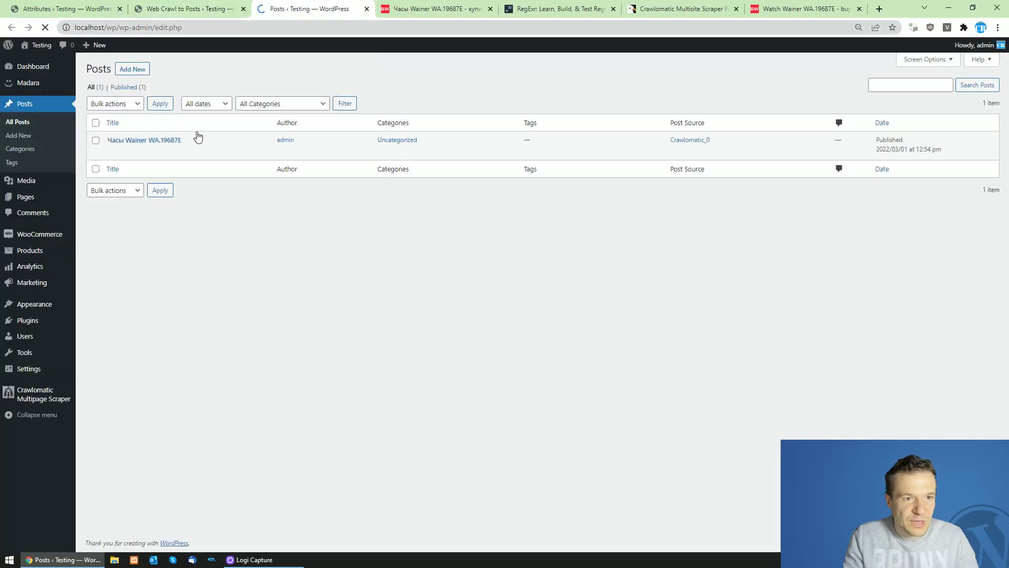
click(367, 9)
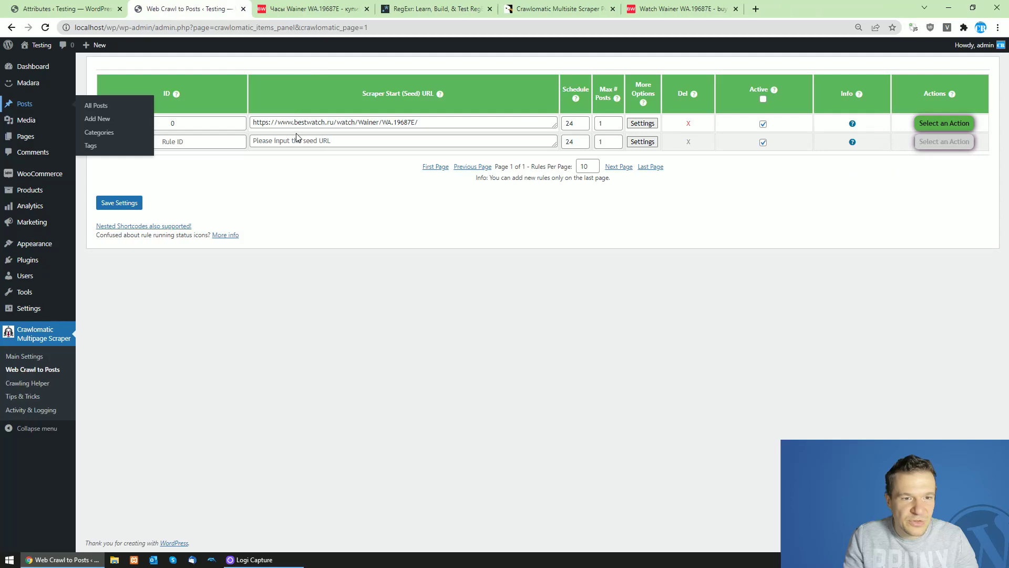
click(944, 123)
click(916, 170)
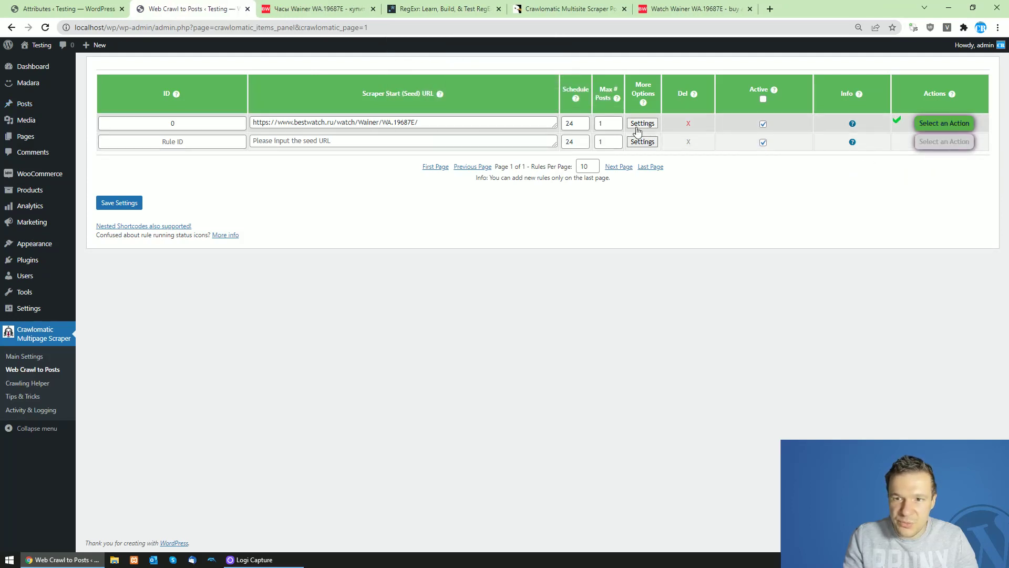
click(637, 125)
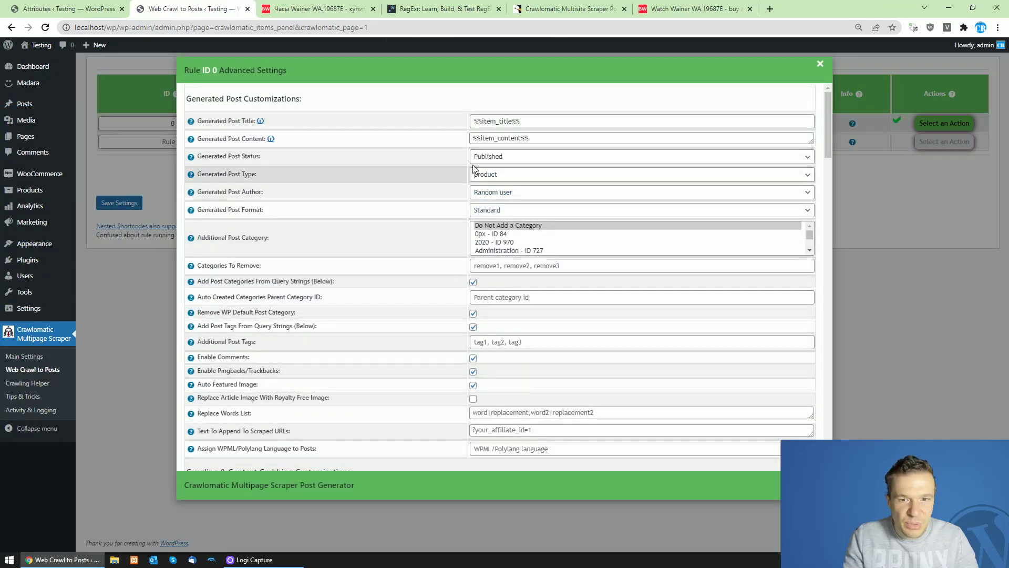
key(Escape)
Run rule 0 again and open the products list
click(941, 124)
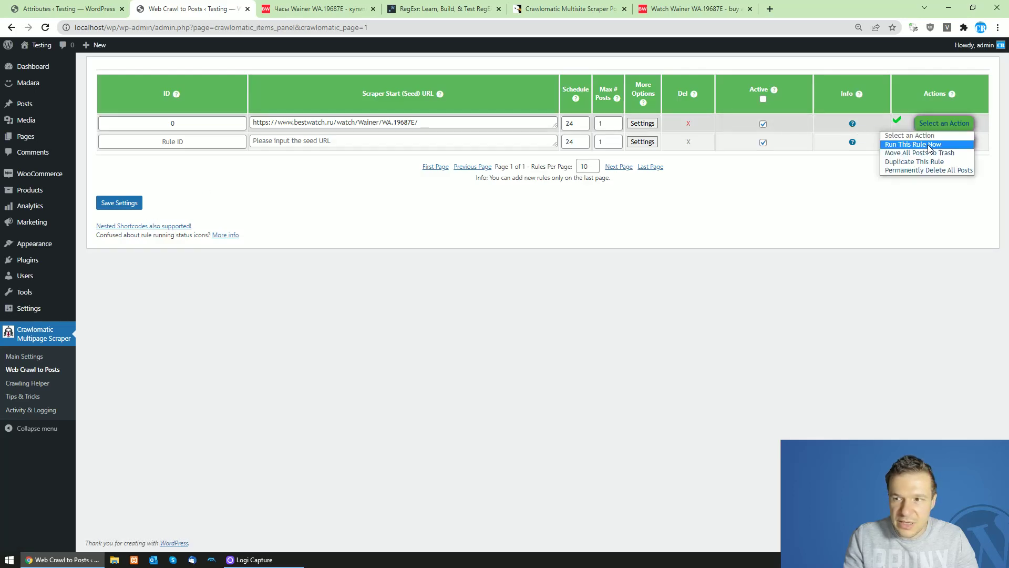
click(929, 145)
key(Return)
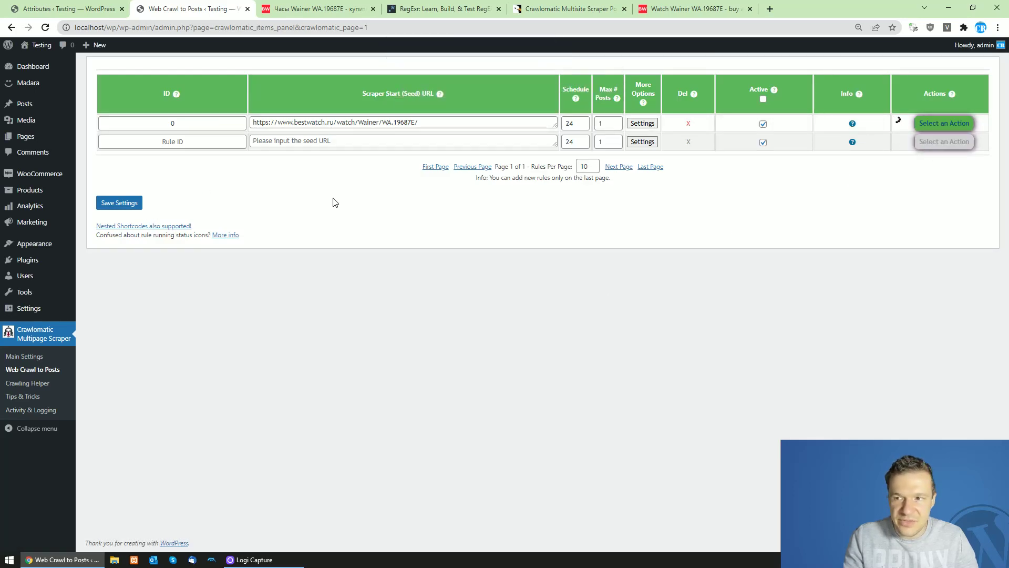
ctrl+shift+click(30, 190)
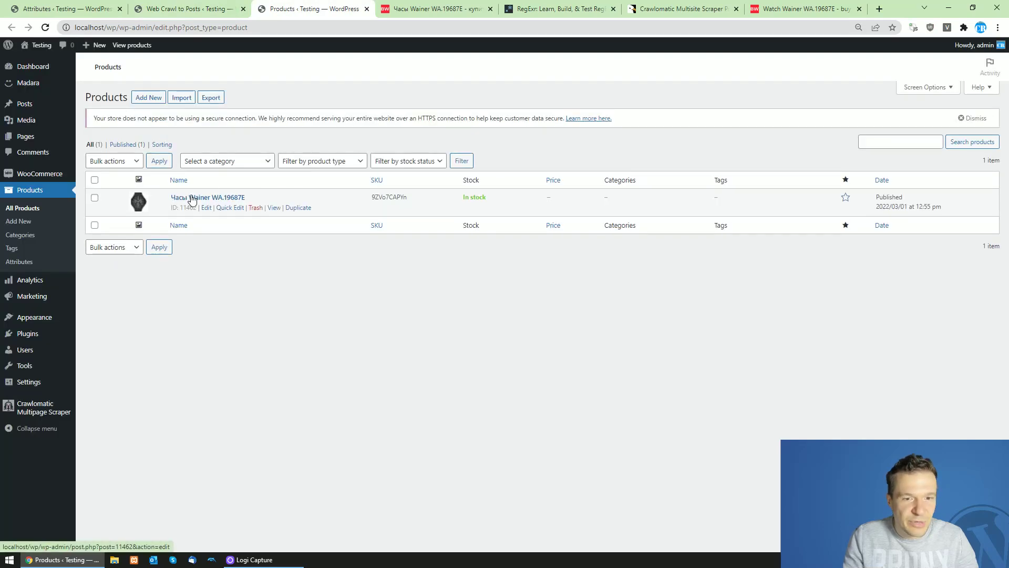
Confirm product 'Часы Wainer WA.19687E' has Clock Type 'Швейцарские часы', then return to the rules
click(220, 198)
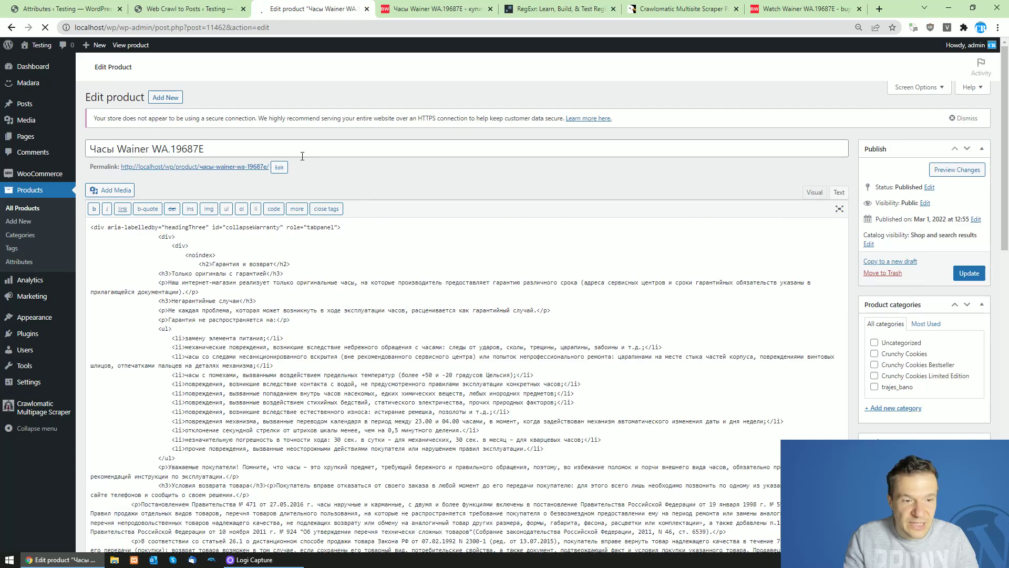
click(815, 193)
scroll(226, 357, down, 15)
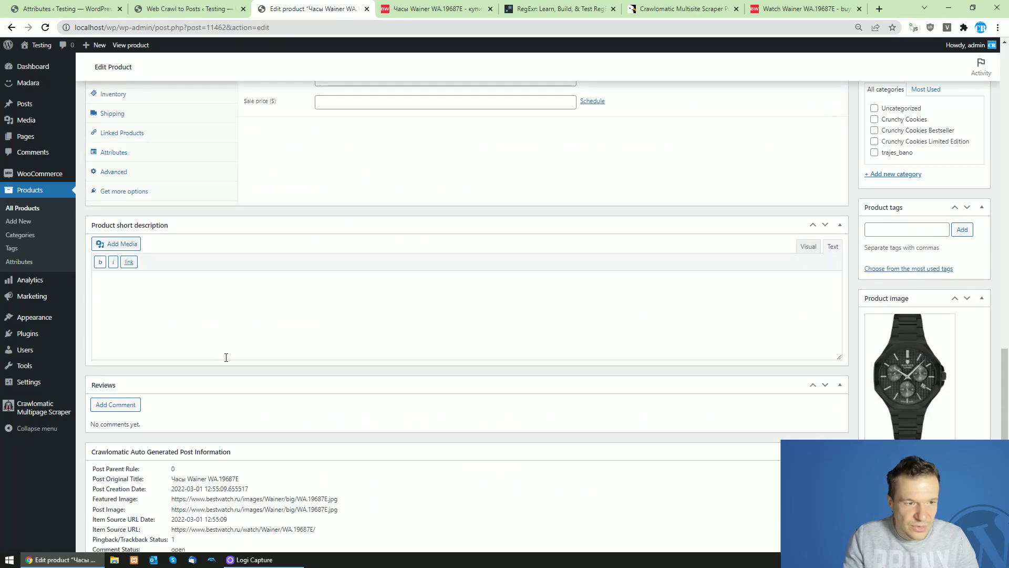
scroll(226, 358, up, 4)
click(129, 362)
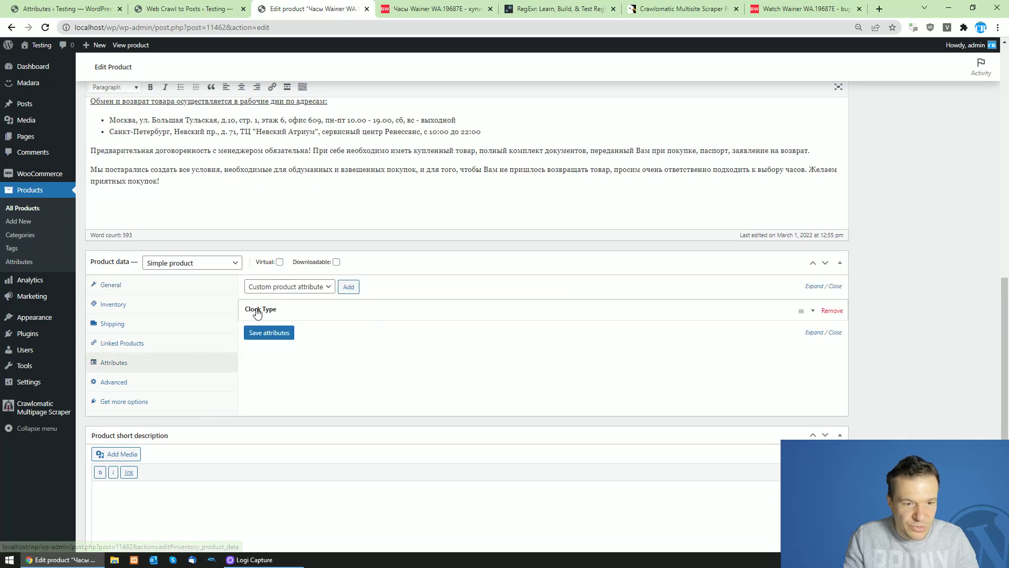
click(808, 314)
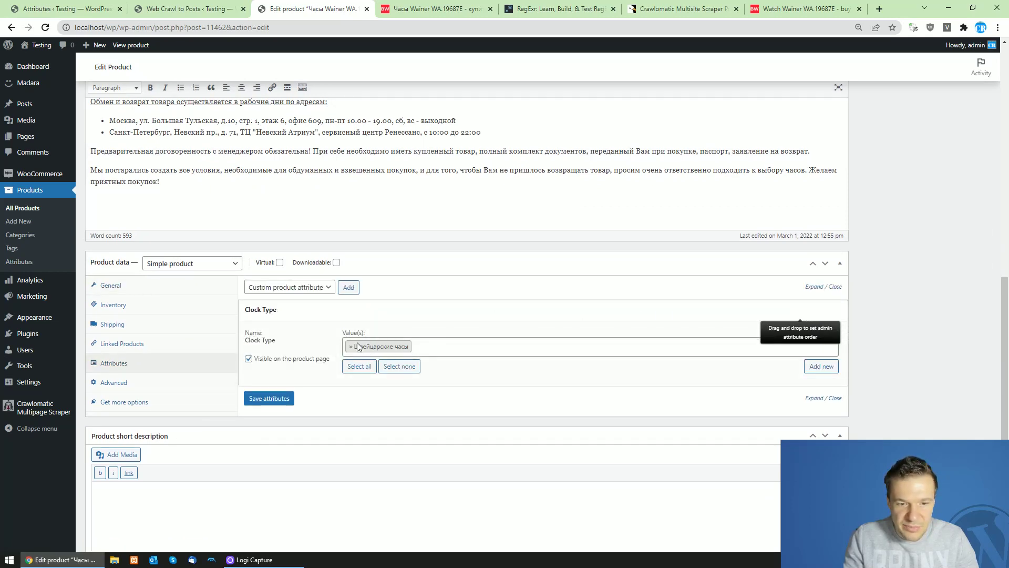
click(181, 9)
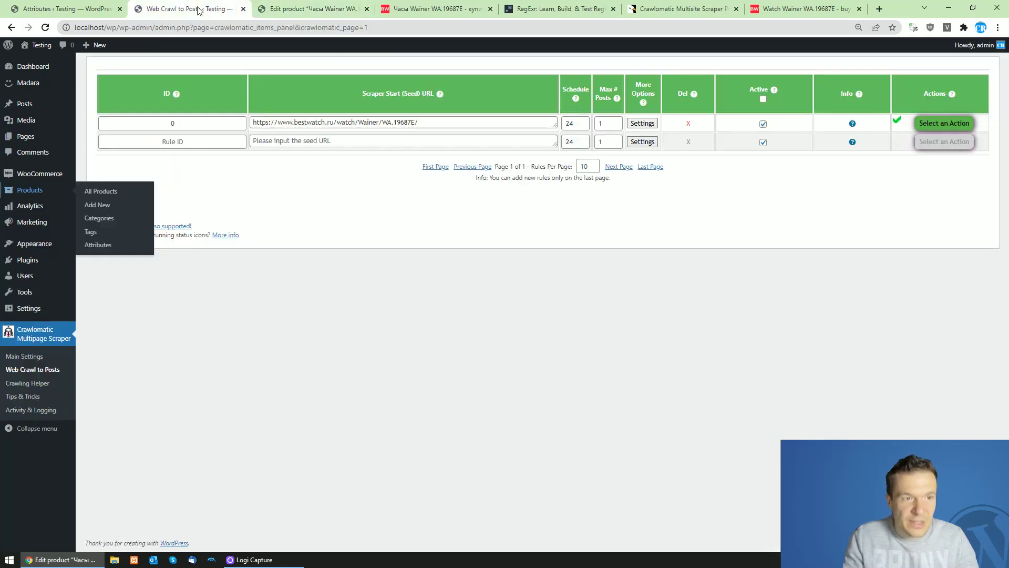
Compare the WooCommerce attribute slugs, the bestwatch source page and the RegExr test
click(88, 5)
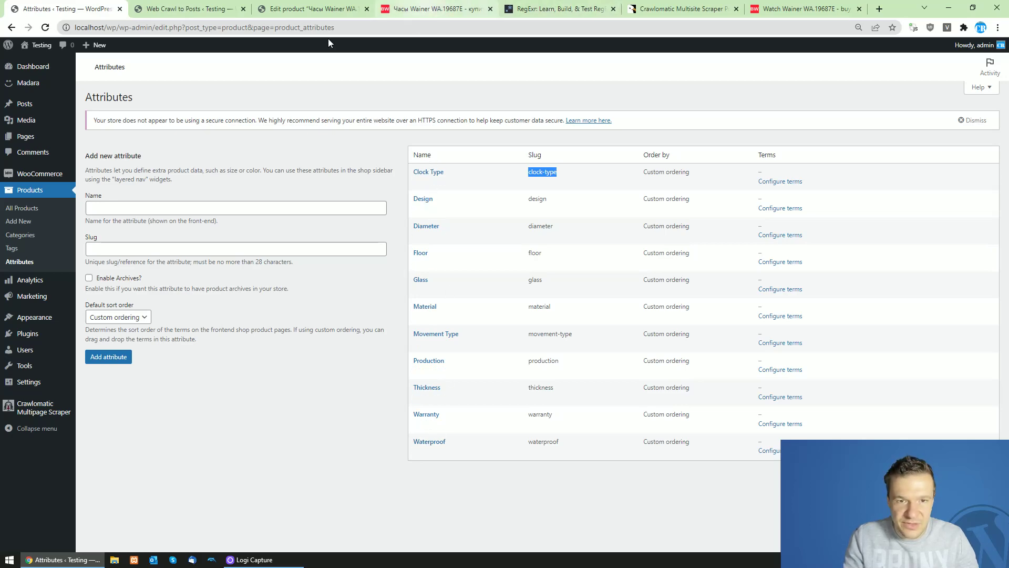
click(316, 8)
click(199, 8)
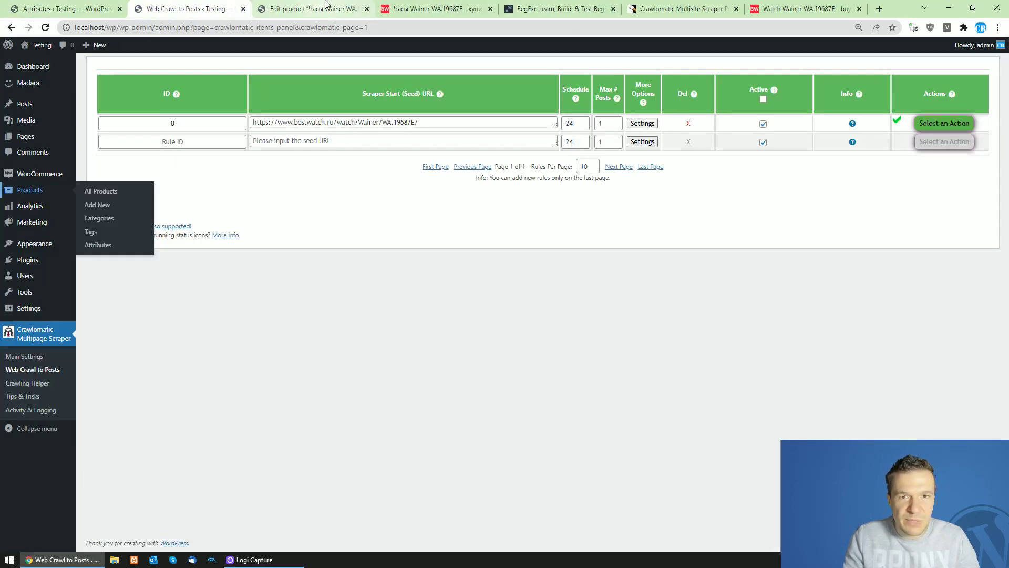
click(326, 6)
click(436, 9)
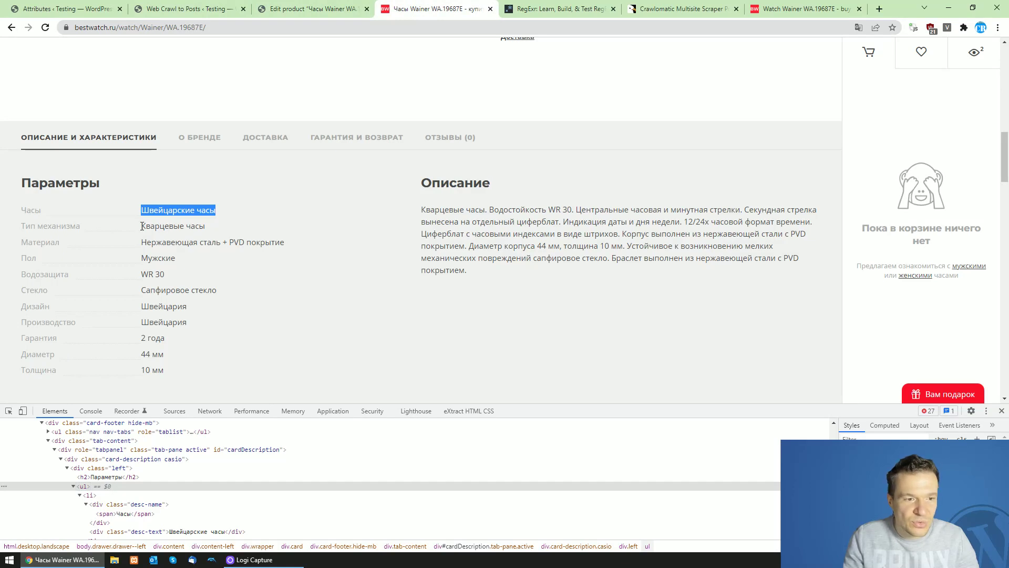
click(558, 8)
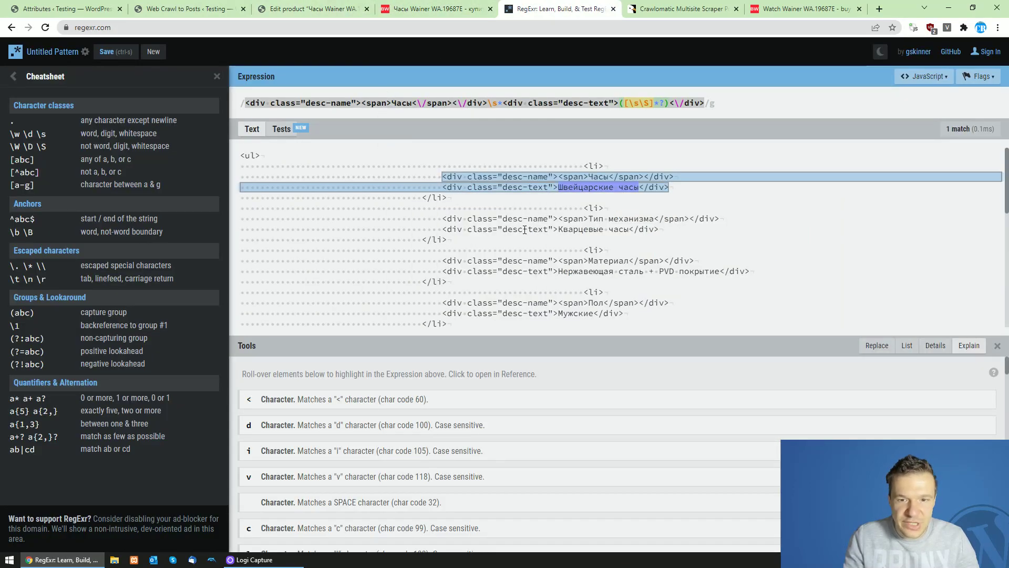
click(69, 9)
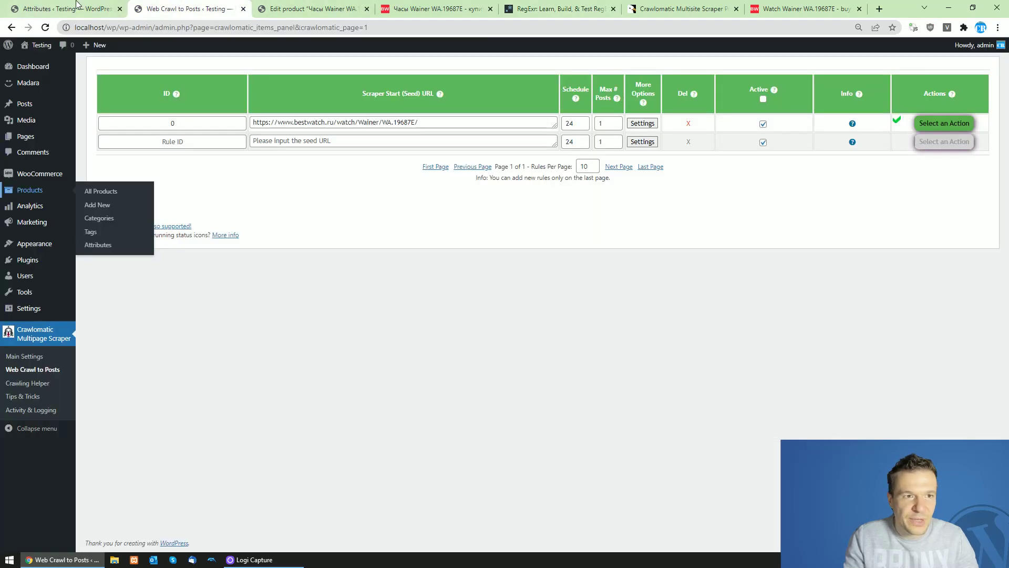
Open the advanced settings of Crawlomatic rule ID 0
click(177, 4)
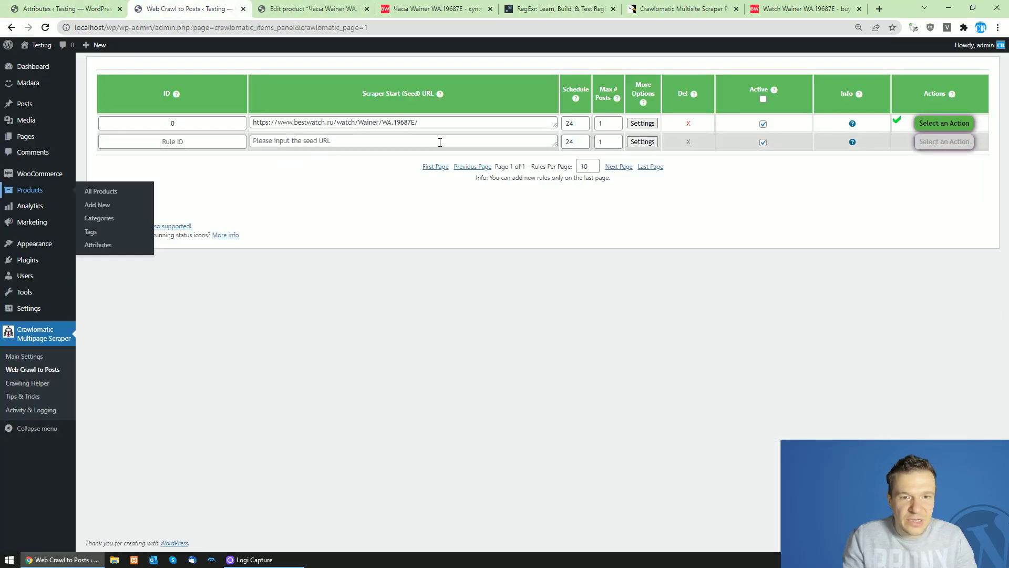
click(642, 124)
scroll(465, 358, down, 5)
Replace 'clock-type' at the start of the shortcode regex line with 'design'
scroll(464, 358, down, 20)
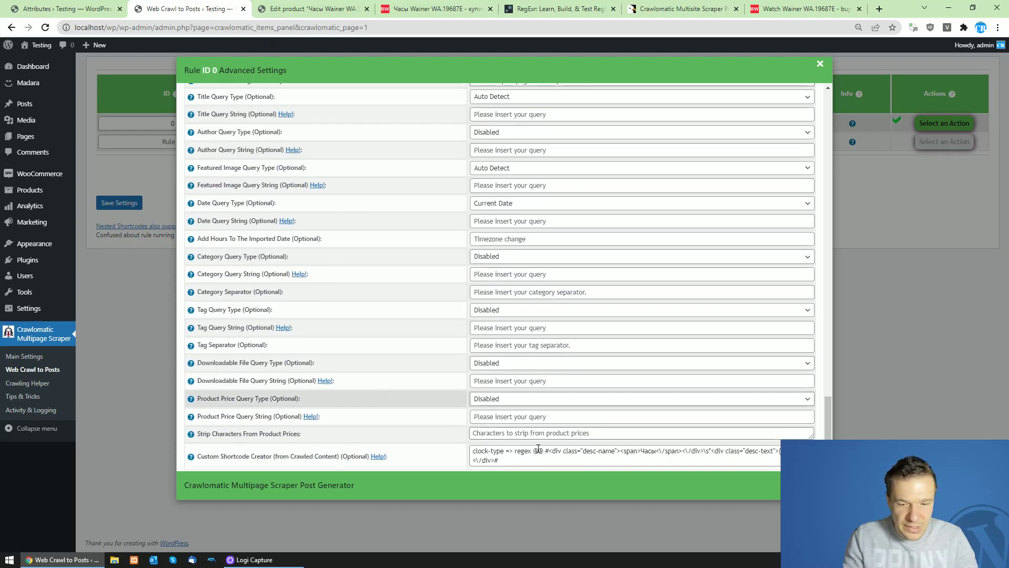
drag(500, 460, 471, 450)
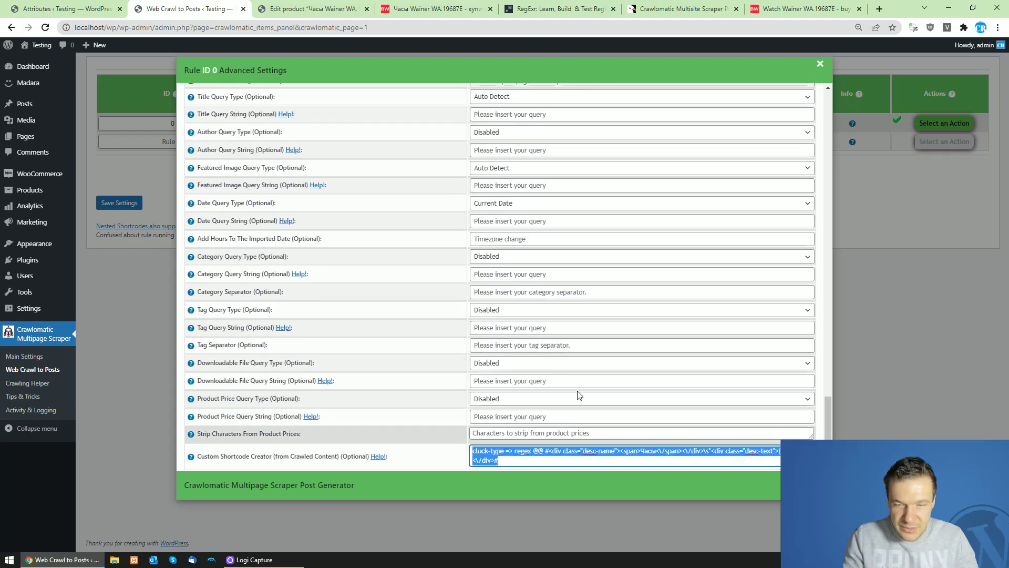
click(501, 461)
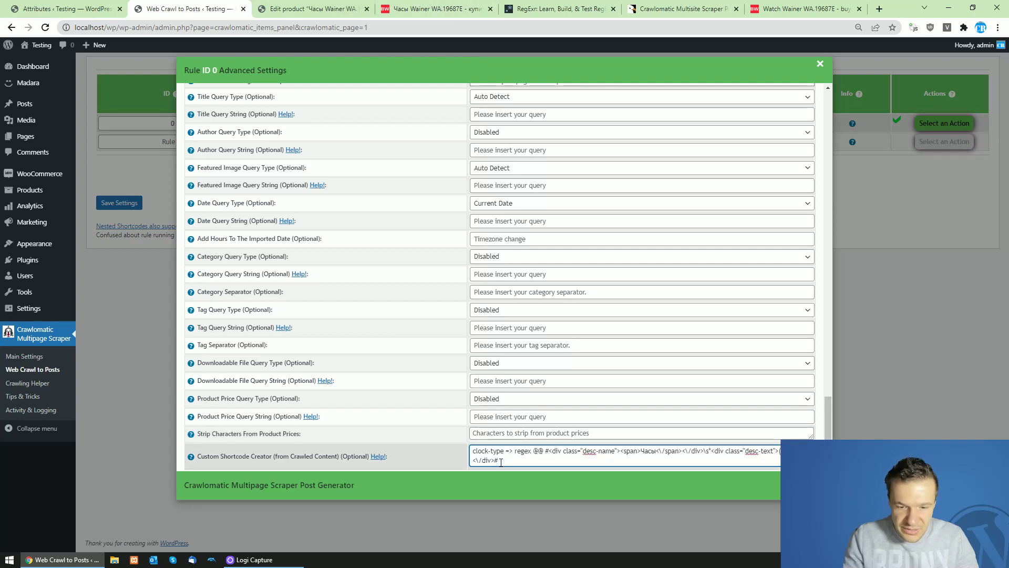
key(Return)
key(BackSpace)
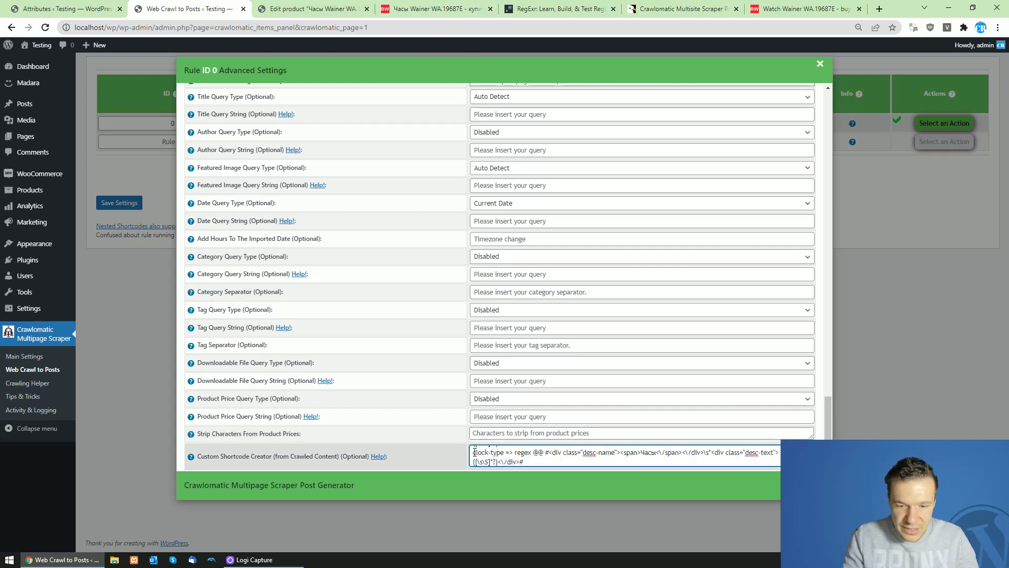
shift+click(478, 451)
click(506, 453)
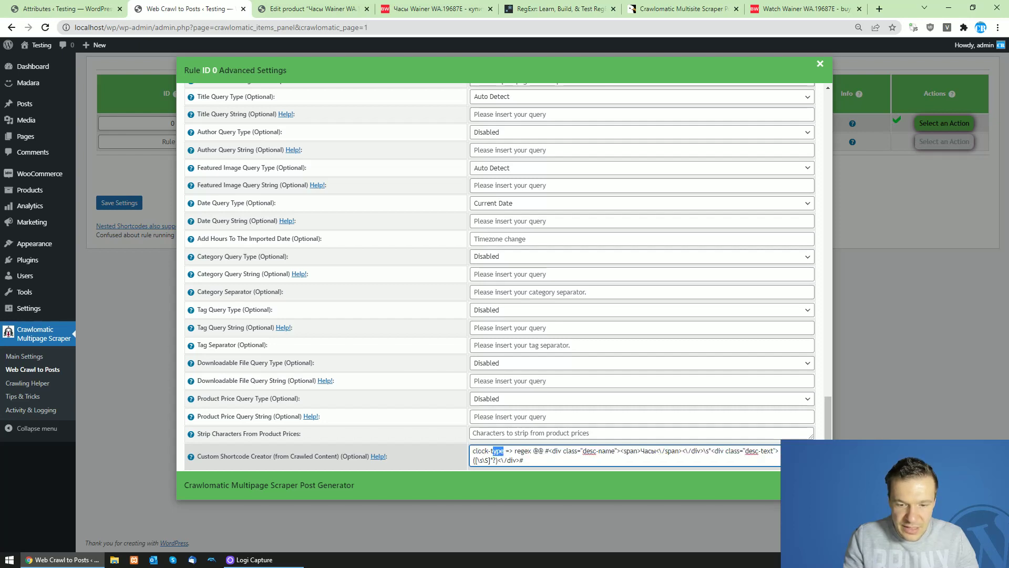
click(78, 9)
click(190, 9)
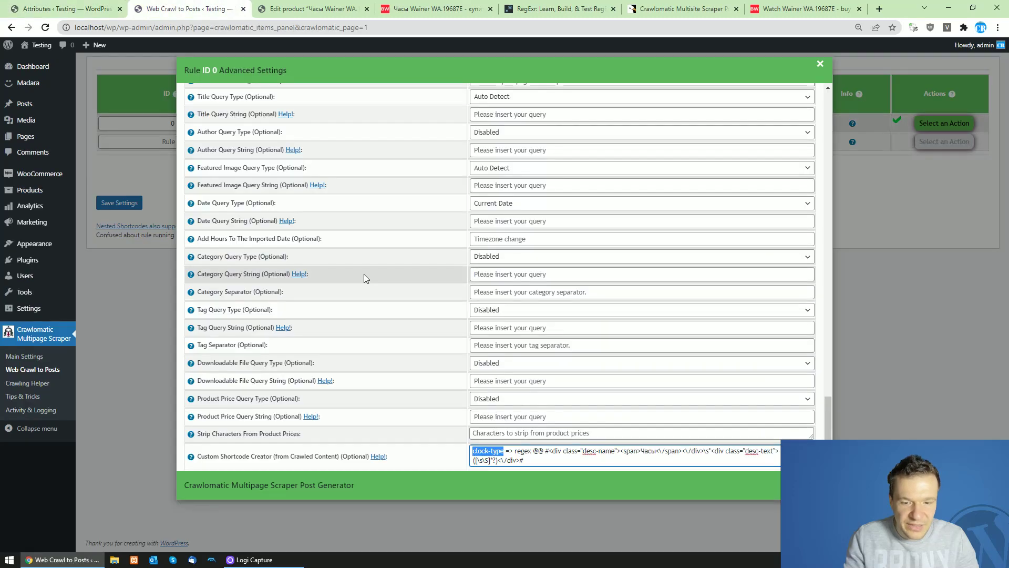
text(design)
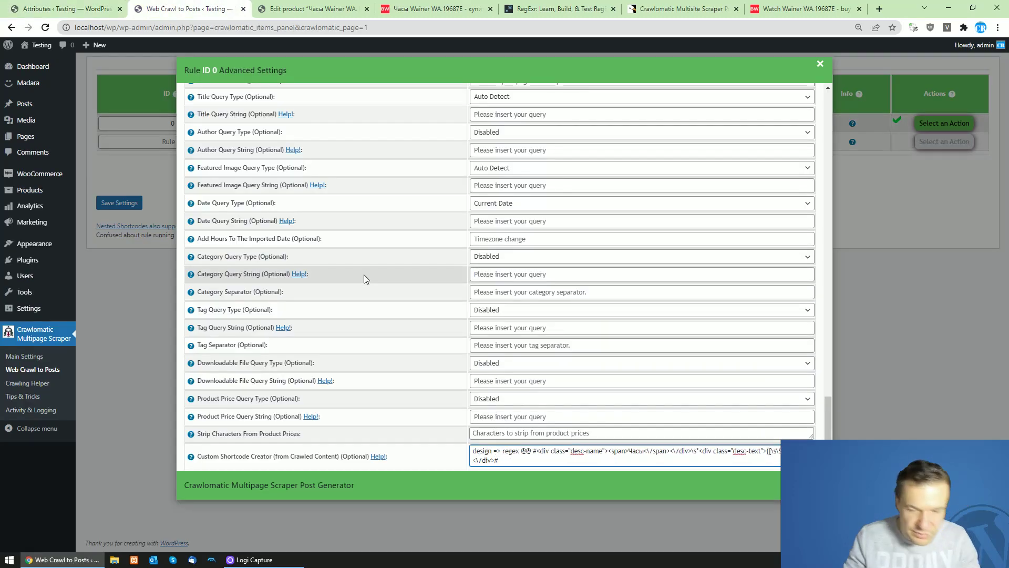
Copy the 'Тип механизма' label from the bestwatch watch page
click(421, 9)
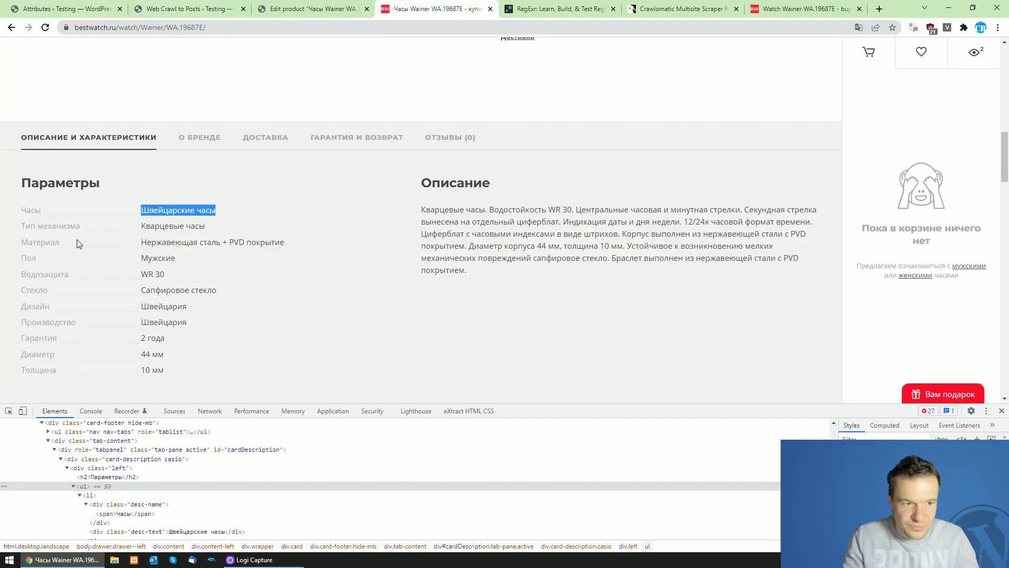
drag(21, 226, 76, 227)
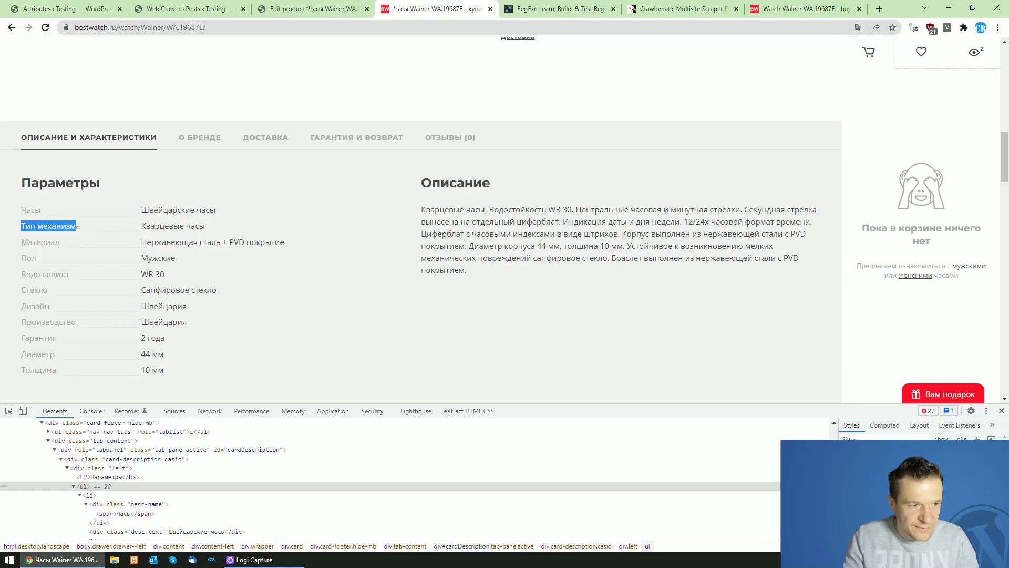
right_click(68, 227)
click(92, 235)
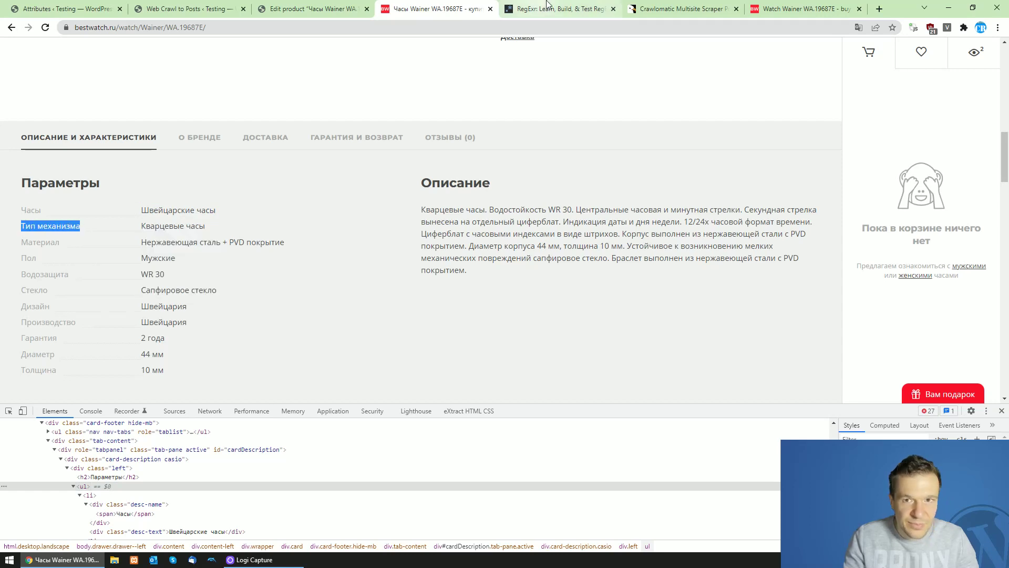
In RegExr, replace 'Часы' with 'Тип механизма' and copy the whole expression
click(559, 9)
click(599, 98)
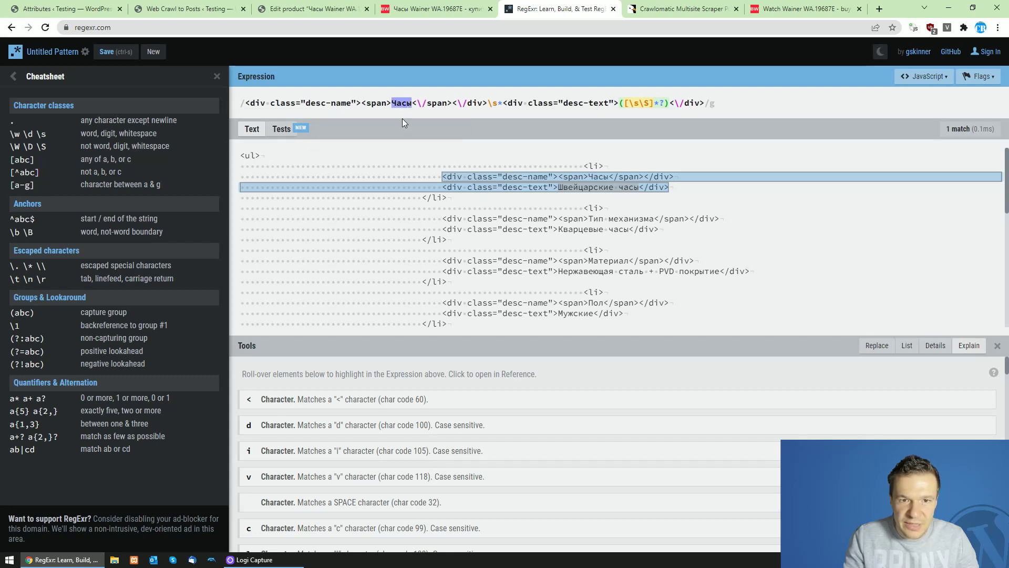
key(ctrl+v)
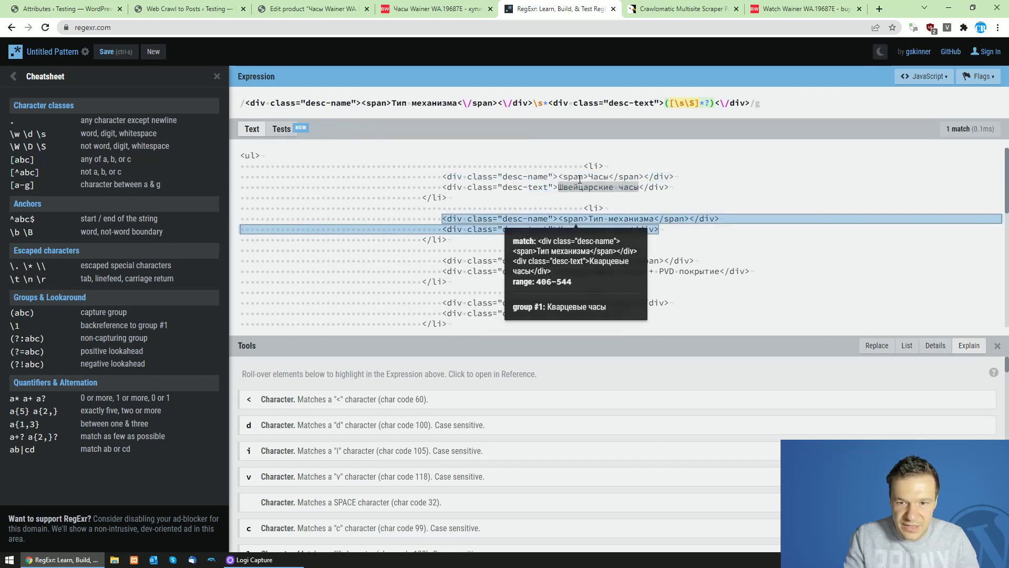
key(ctrl+a)
click(69, 9)
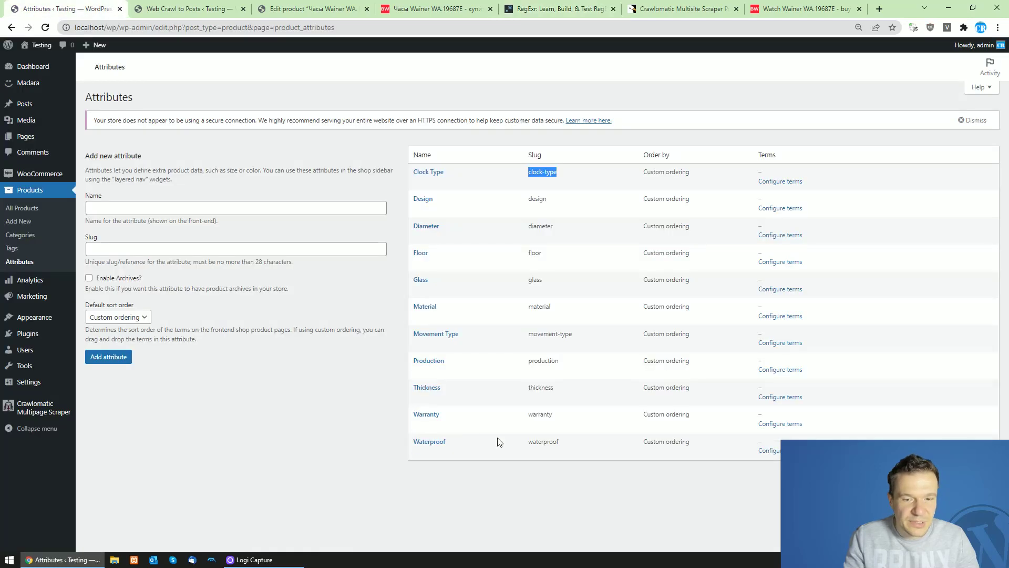
click(186, 9)
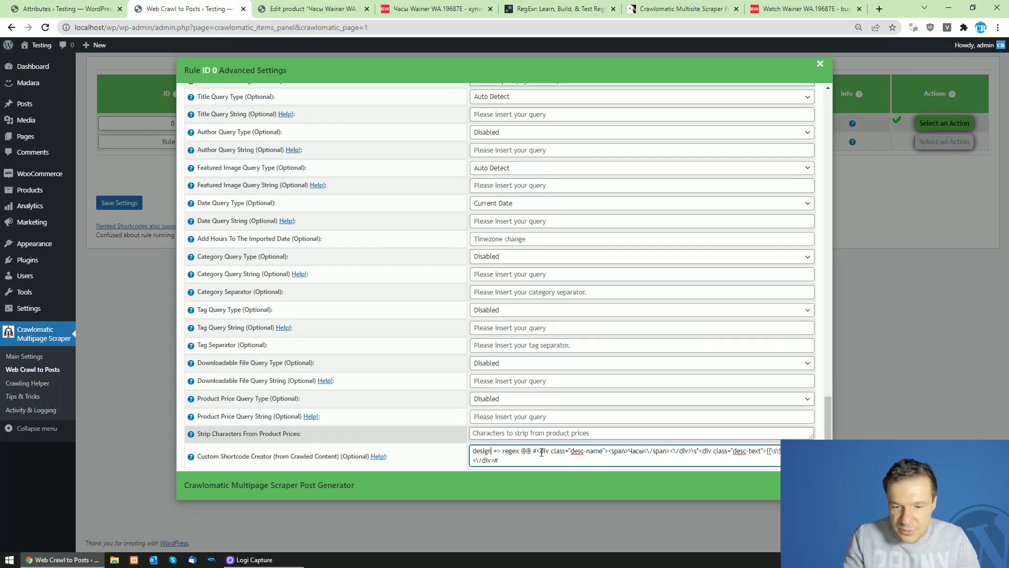
Set up clock-type and design lines, with design using the Тип механизма regex
key(shift+Home)
text(clock-type)
drag(472, 451, 512, 461)
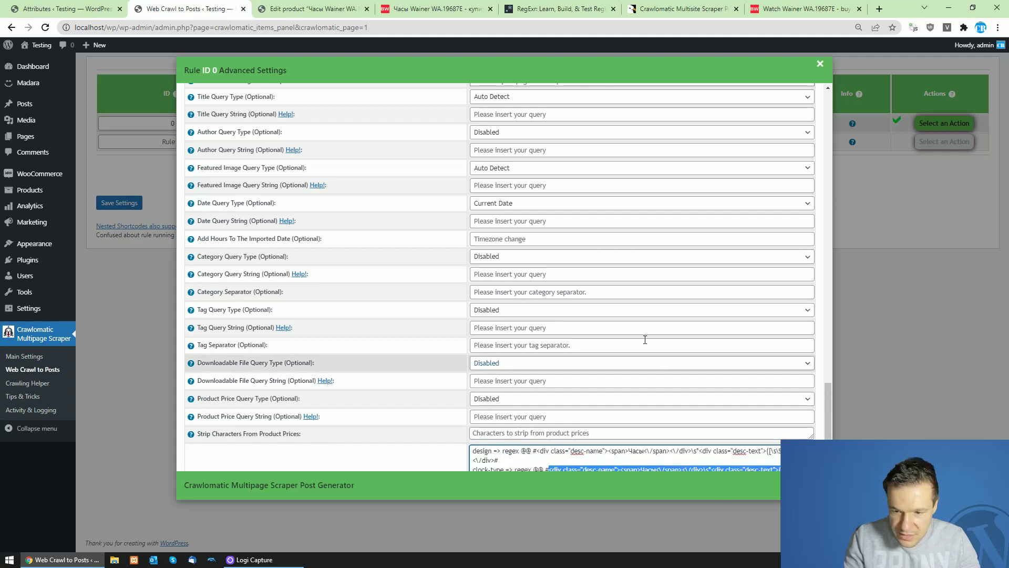
drag(812, 464, 813, 500)
scroll(553, 356, down, 2)
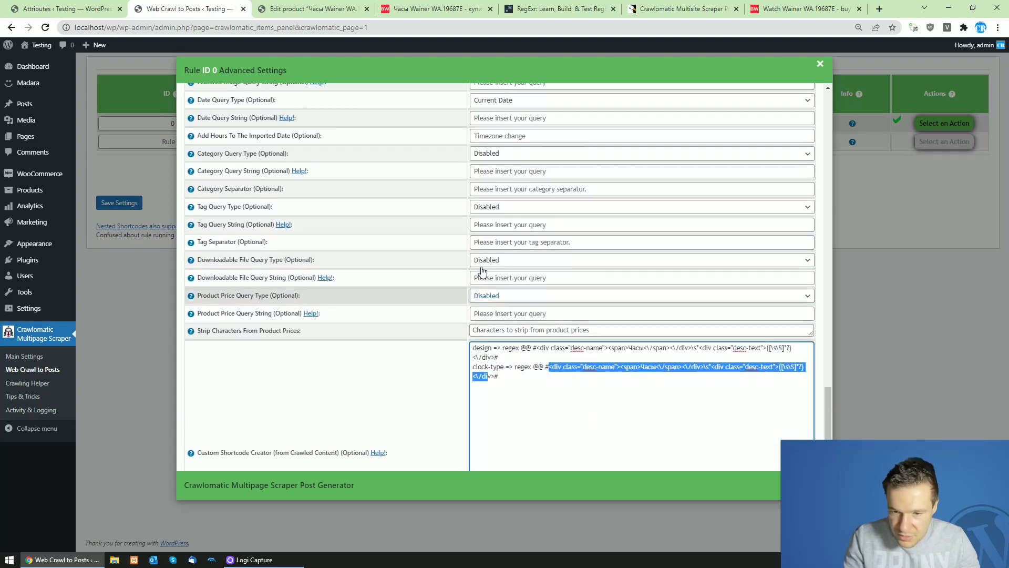
click(529, 279)
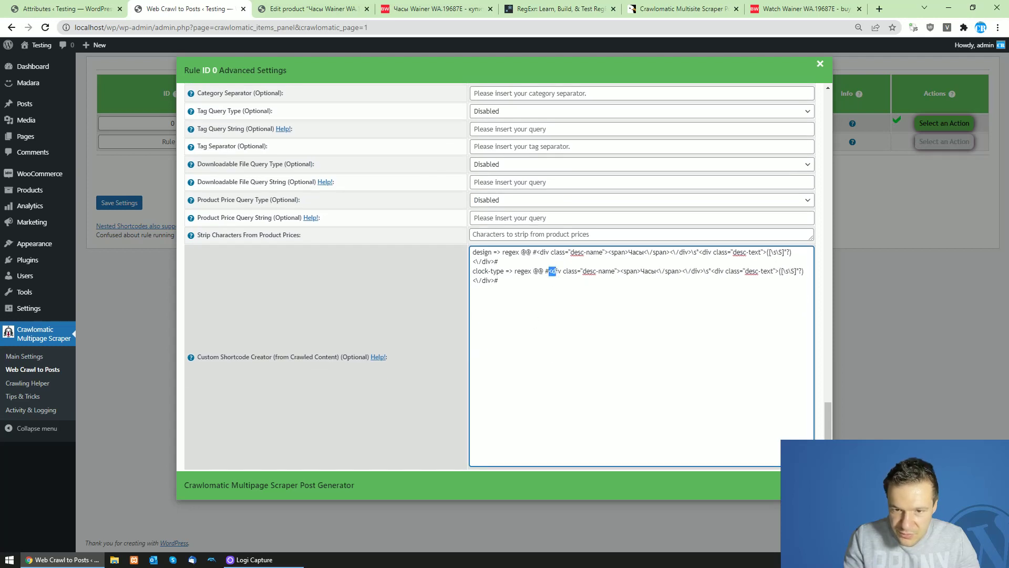
drag(556, 271, 491, 280)
key(ctrl+v)
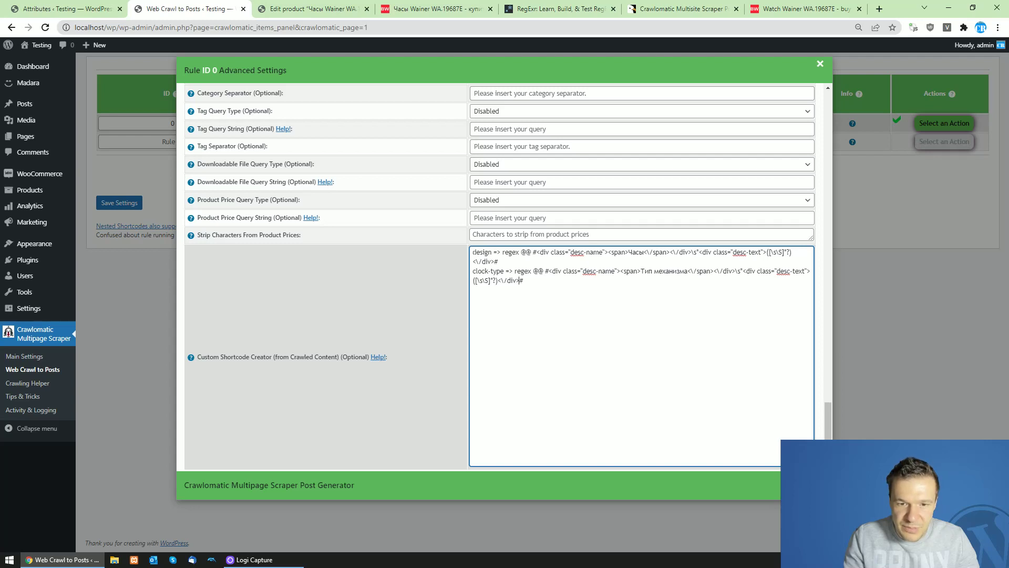
drag(473, 271, 482, 271)
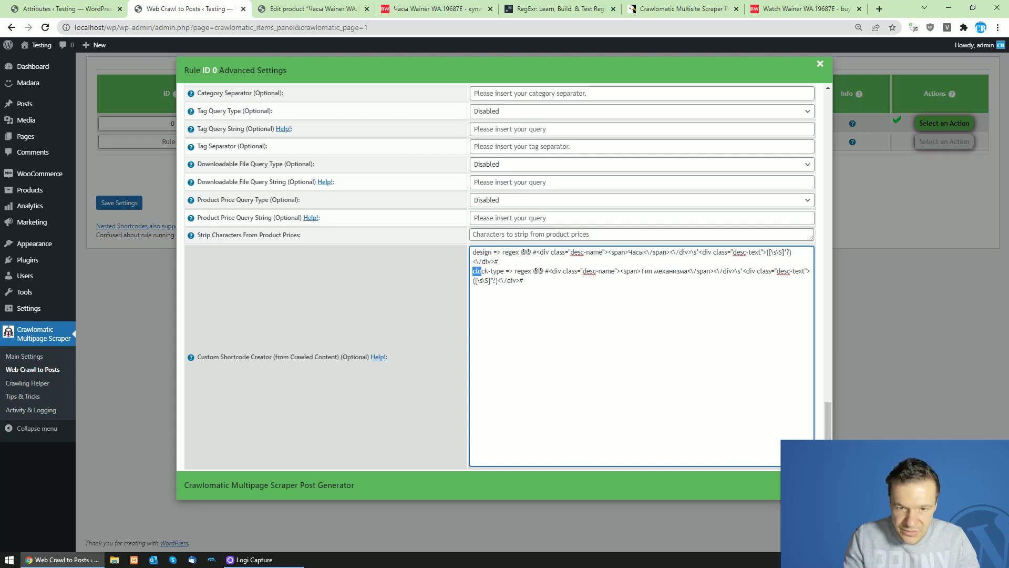
key(ctrl+v)
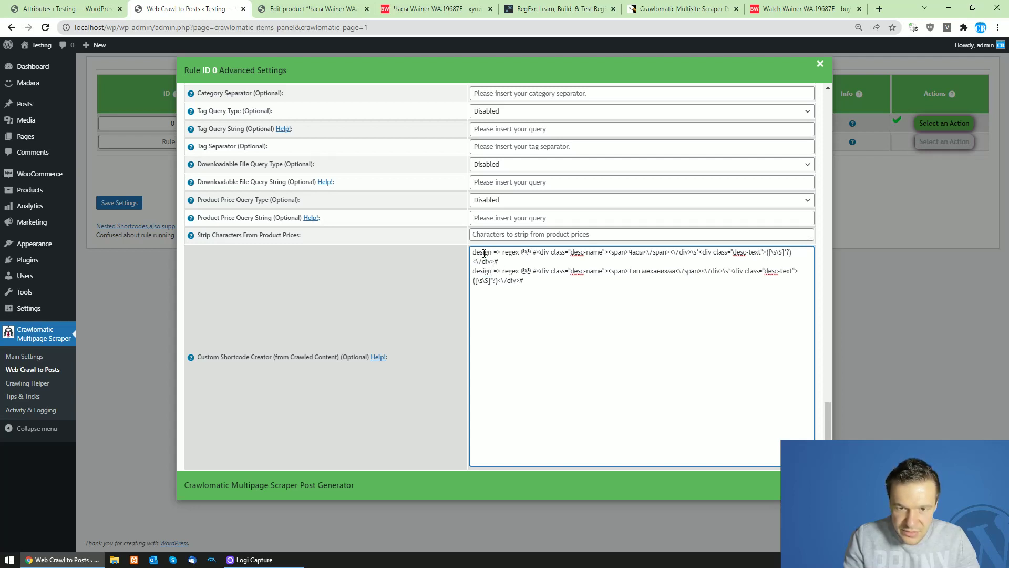
text(clock-t)
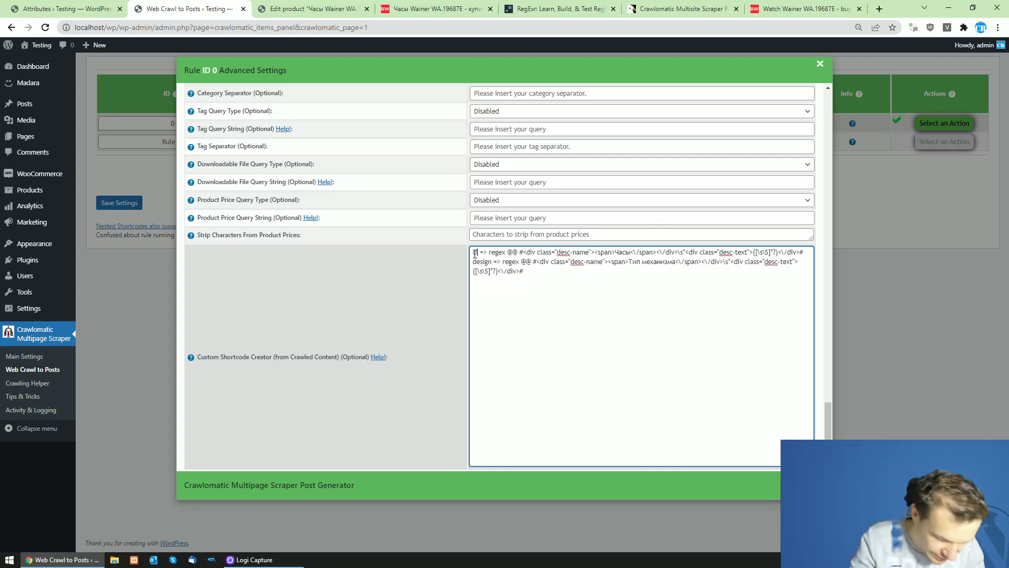
text(ype)
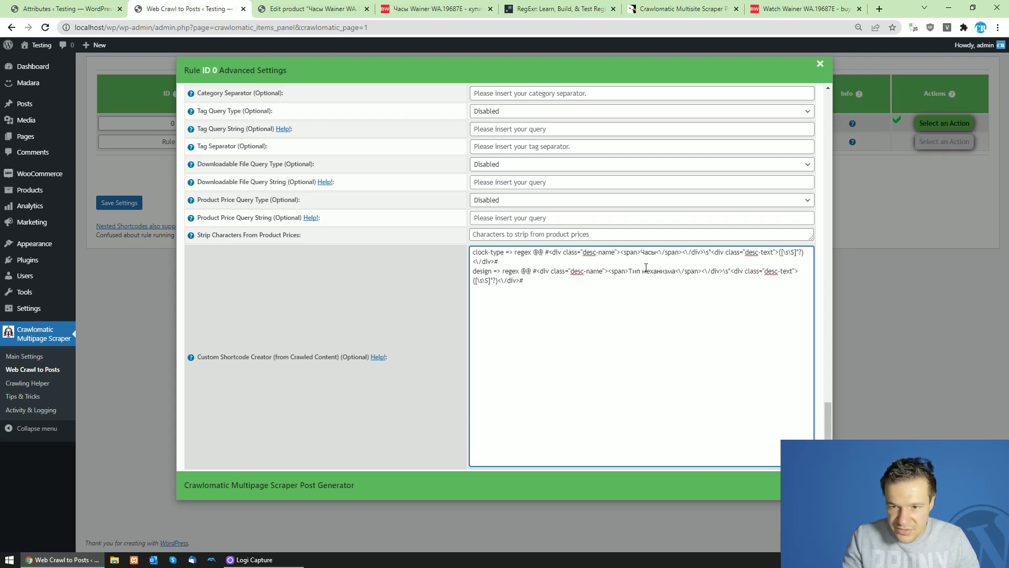
Duplicate the design line and name the copy 'diameter' from the attribute slugs
drag(510, 261, 524, 281)
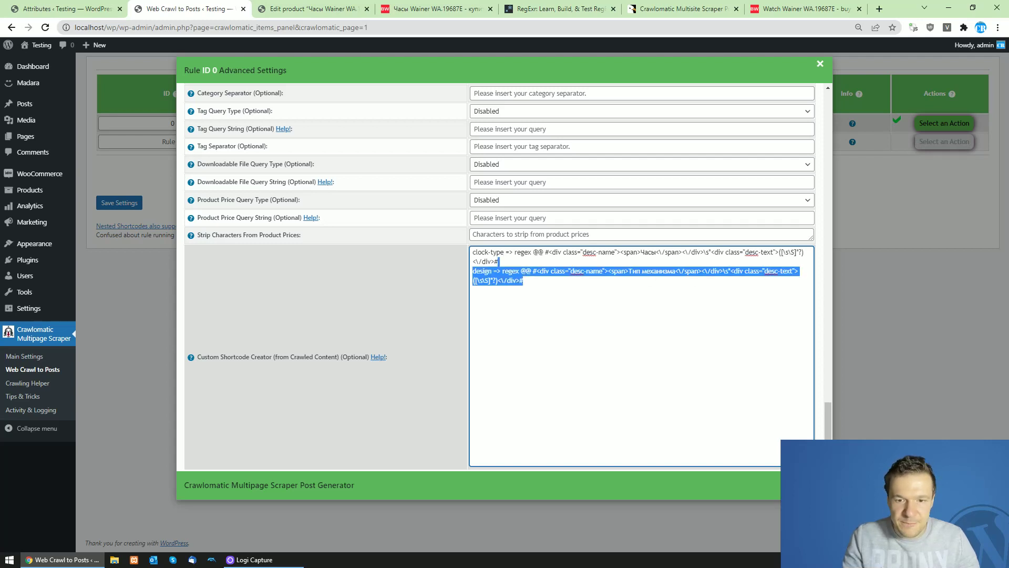
key(ctrl+c)
click(527, 284)
key(ctrl+v)
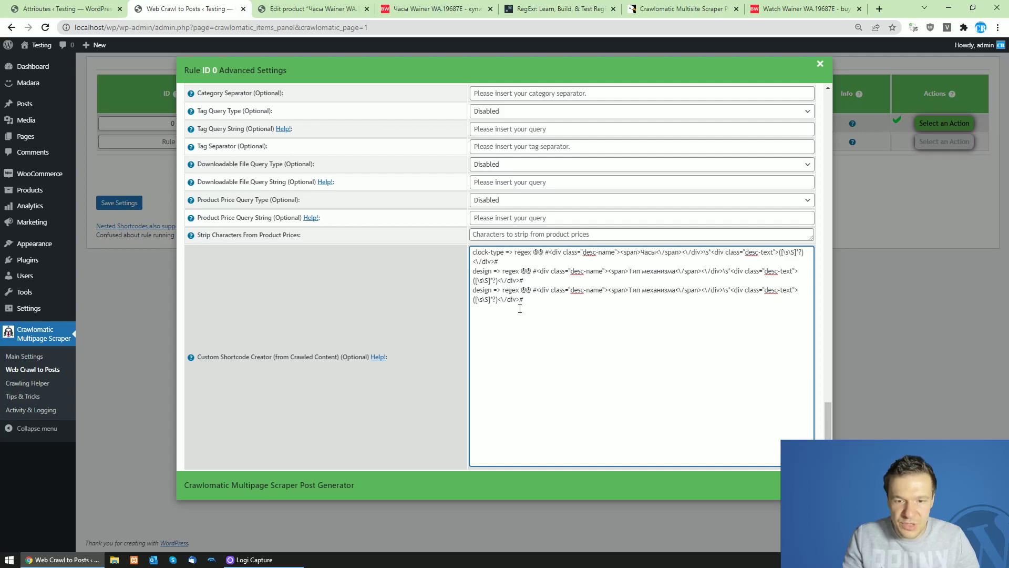
click(294, 5)
click(188, 8)
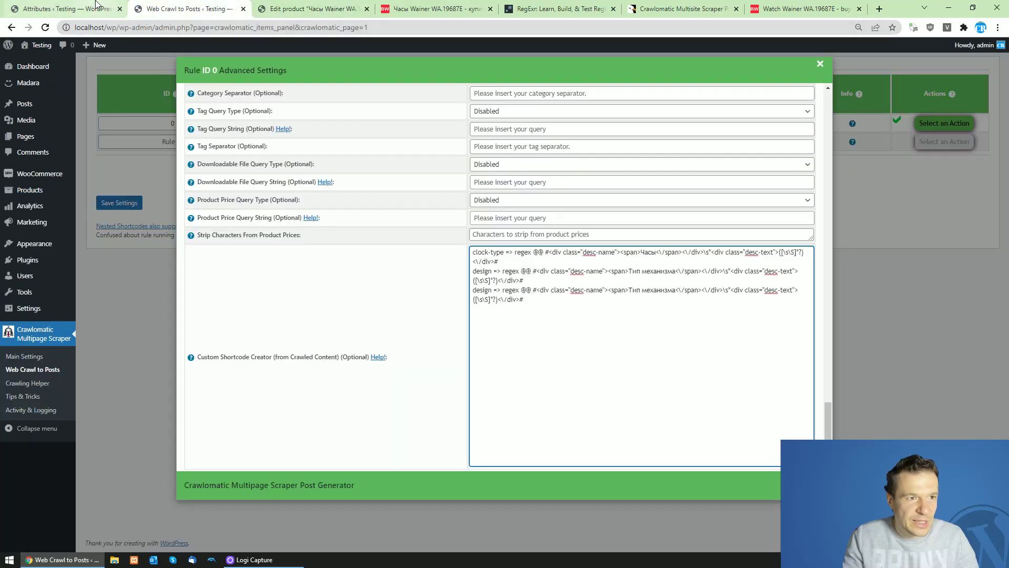
click(96, 6)
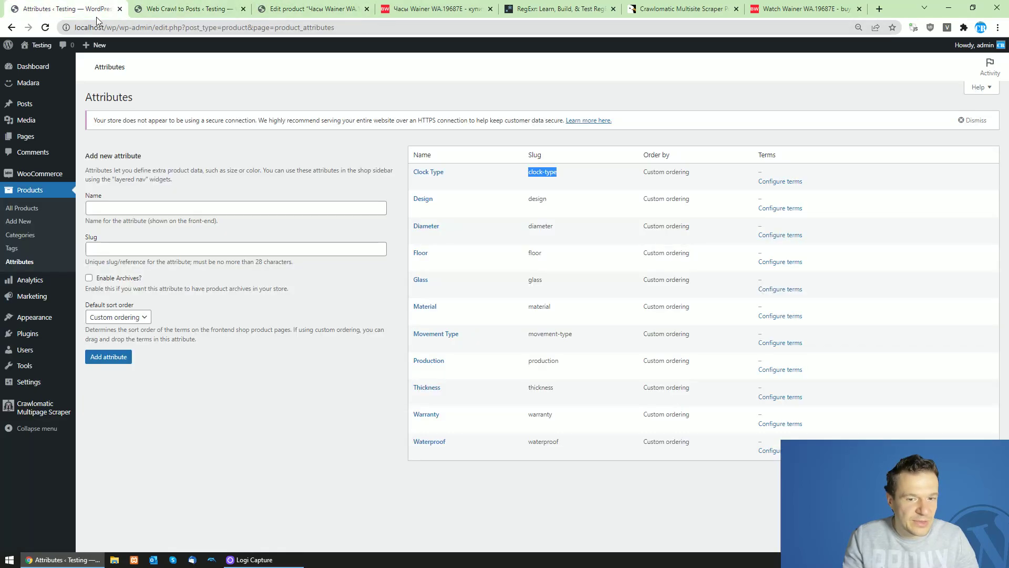
double_click(545, 228)
click(216, 8)
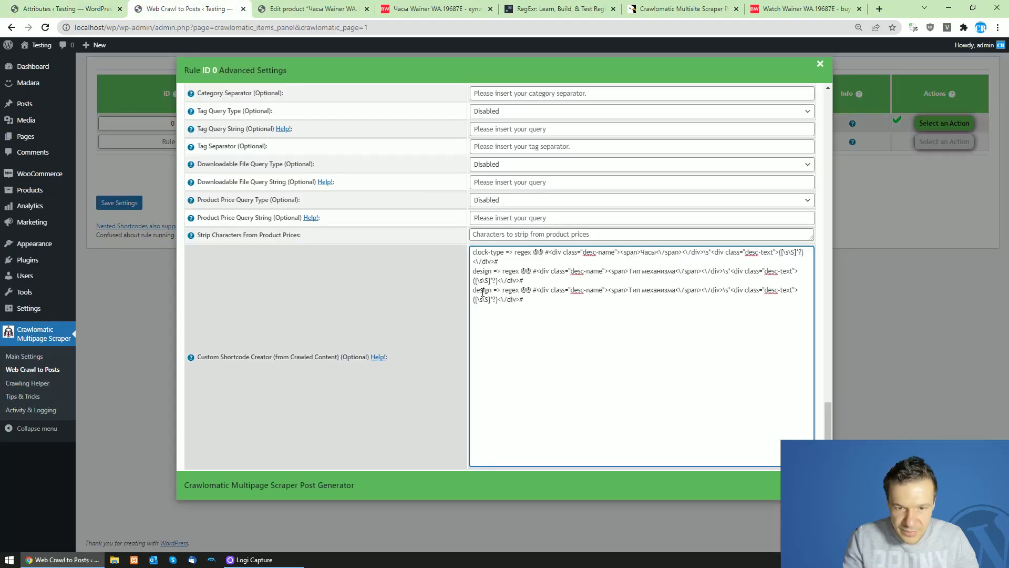
key(ctrl+v)
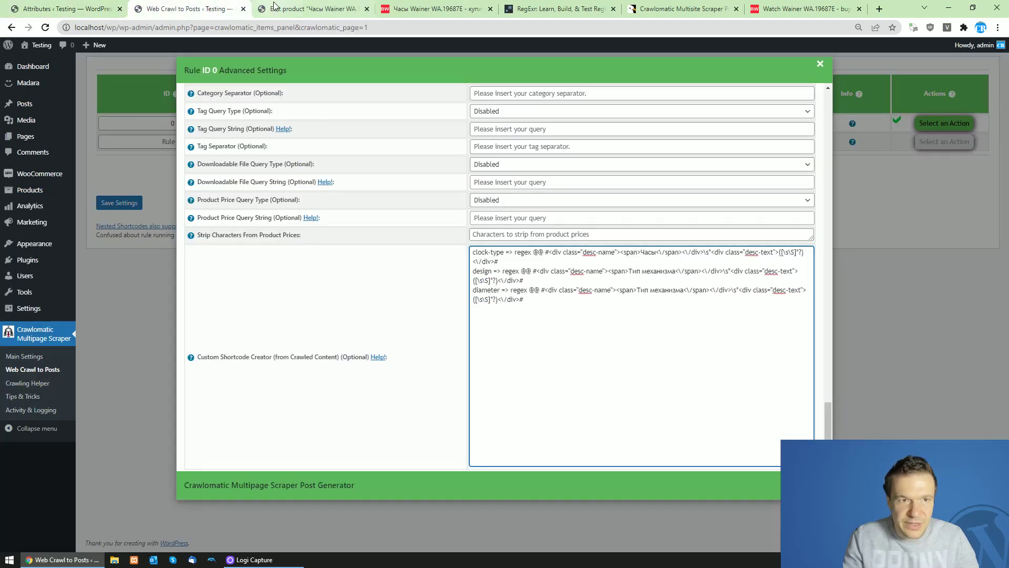
Rename the second shortcode line from design to 'movement-type'
click(277, 7)
click(389, 7)
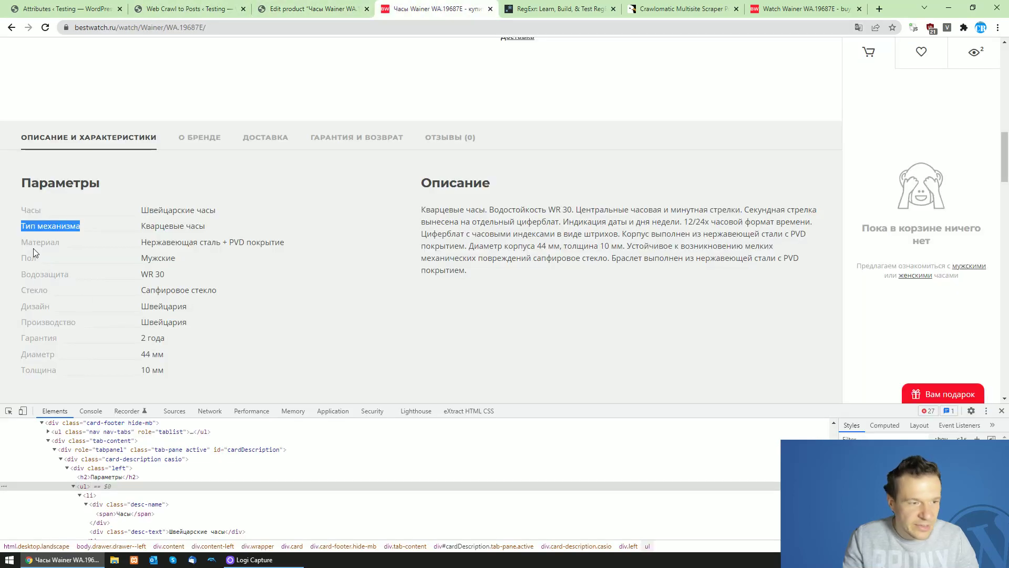
drag(21, 242, 64, 242)
key(ctrl+c)
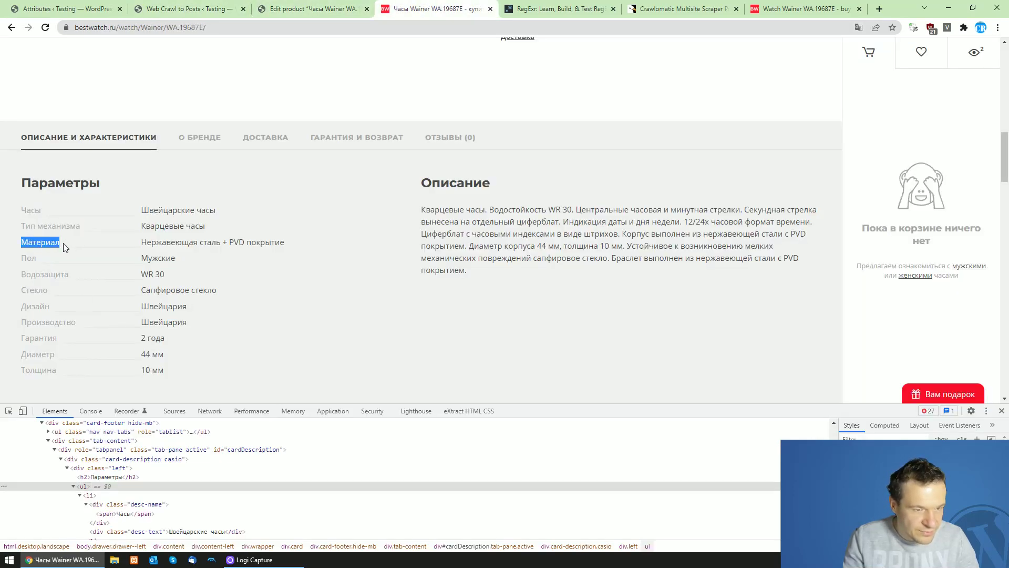
click(789, 8)
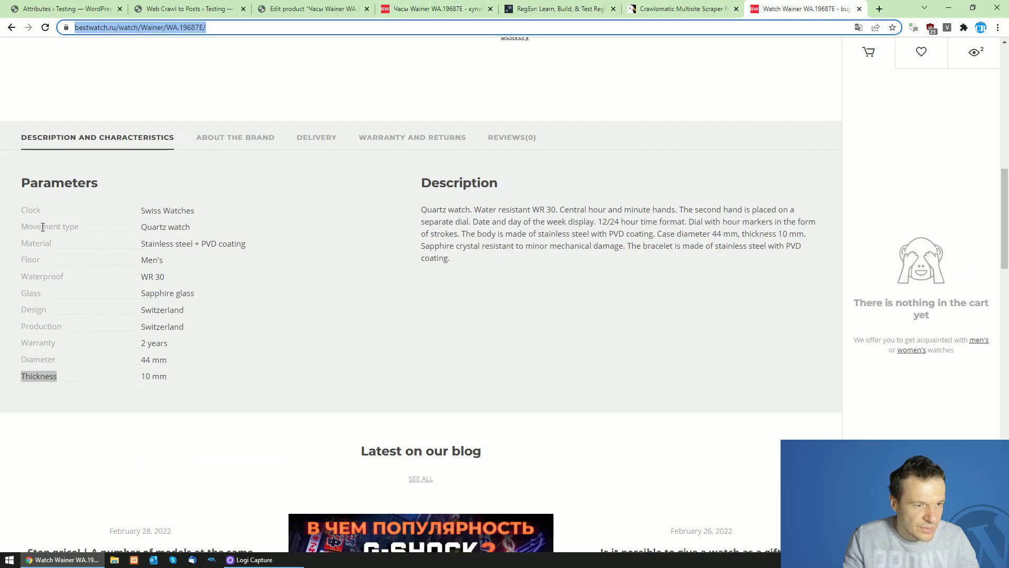
drag(21, 226, 81, 227)
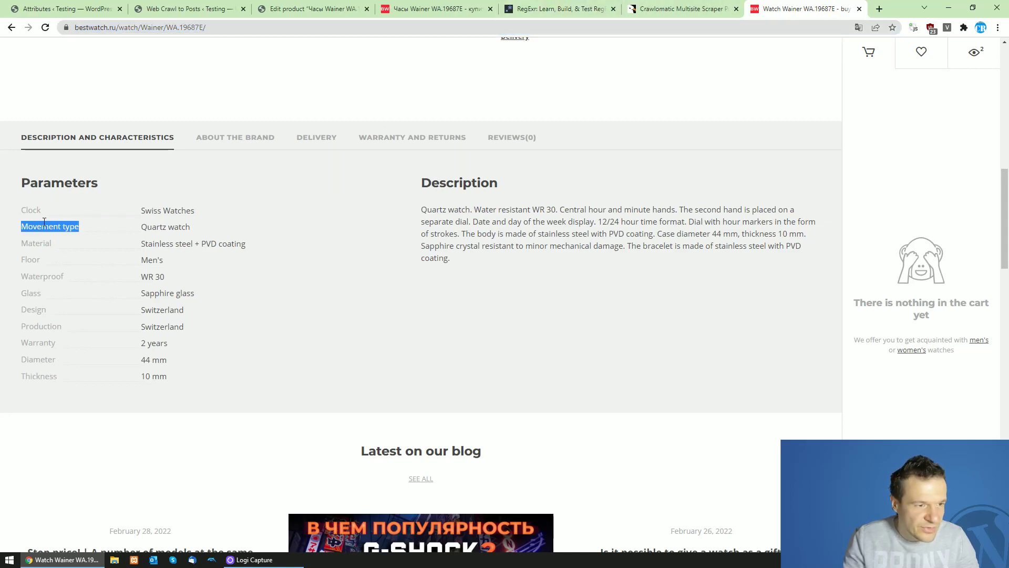
click(311, 8)
click(209, 9)
double_click(482, 271)
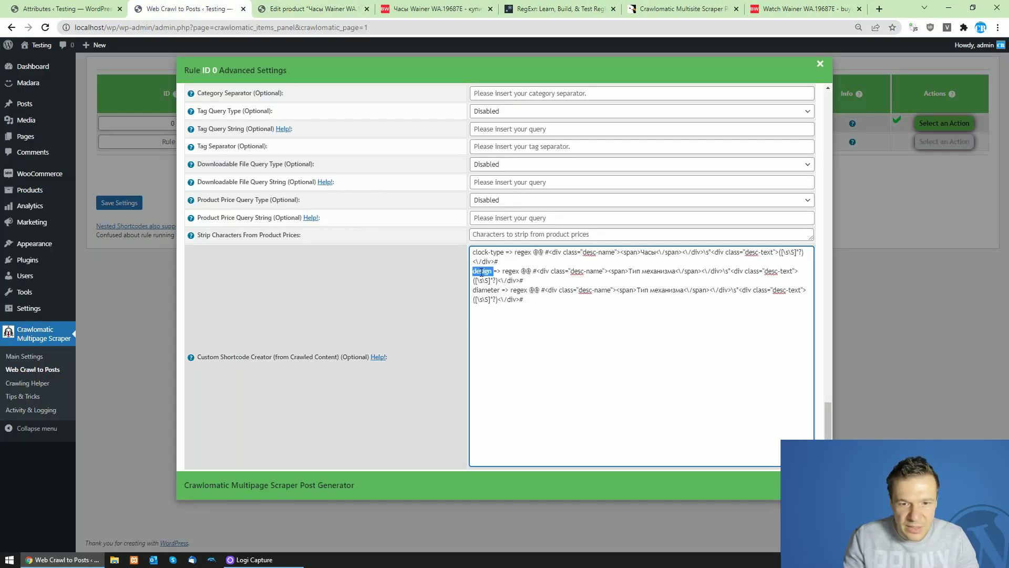
text(move)
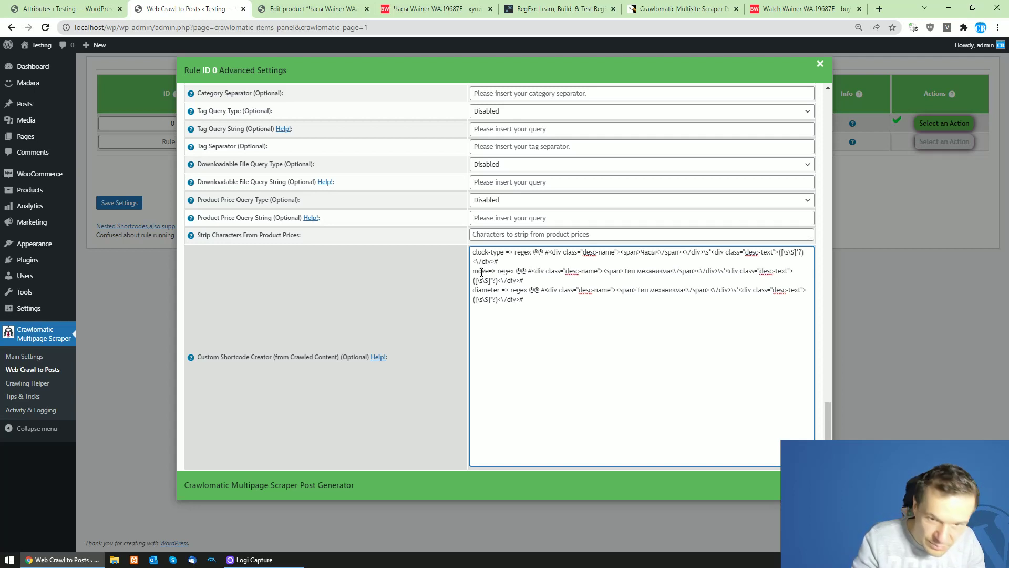
text(ment-ty)
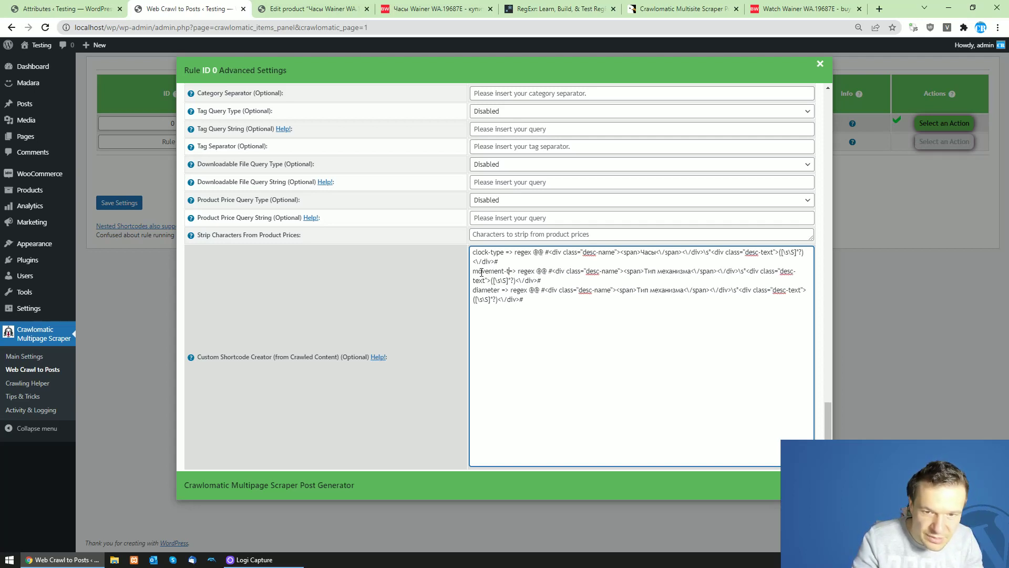
text(pe)
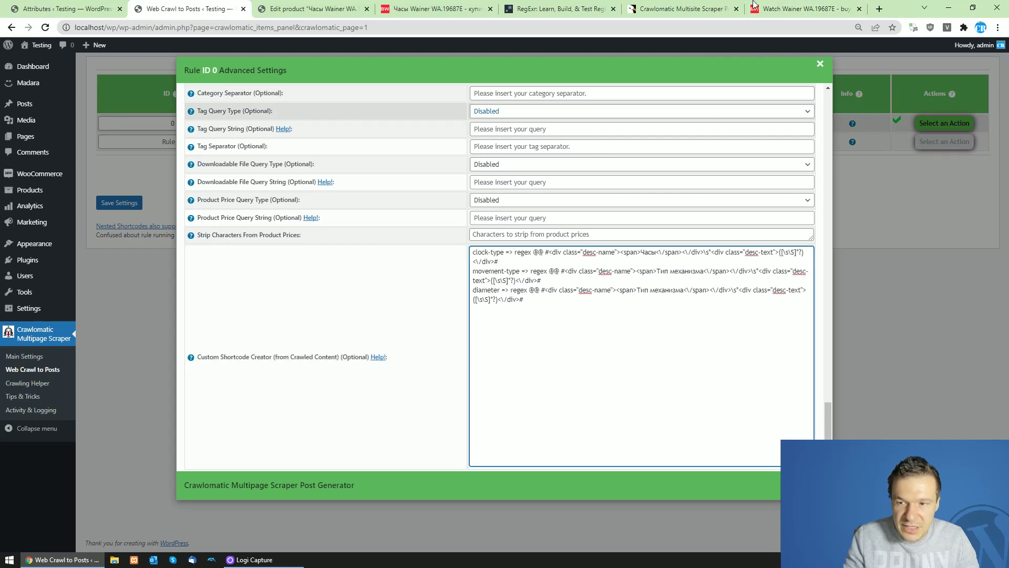
Rename the third shortcode line from diameter to 'material'
click(804, 8)
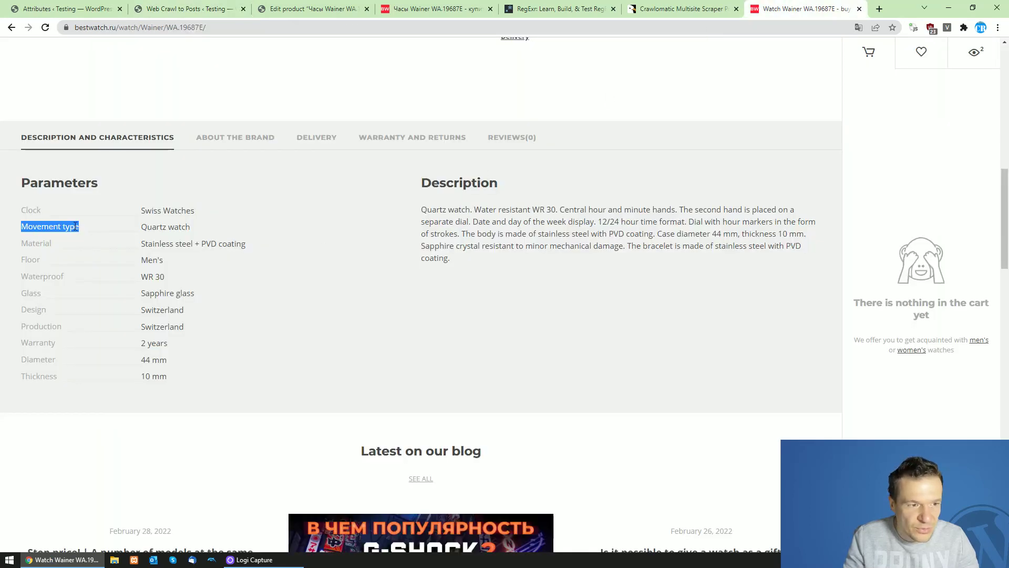
drag(436, 9, 663, 13)
double_click(54, 225)
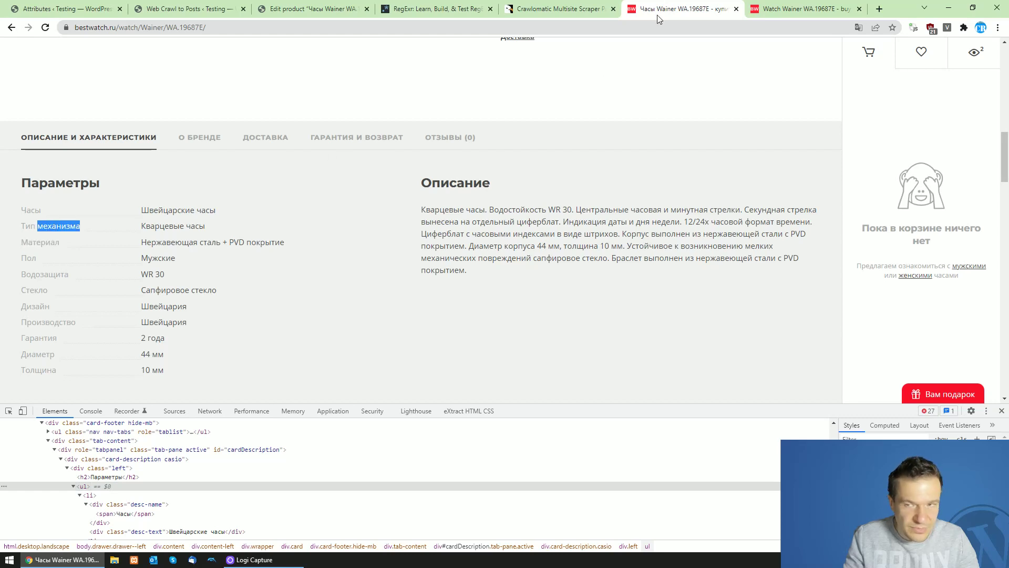
key(ctrl+Tab)
double_click(33, 243)
click(136, 7)
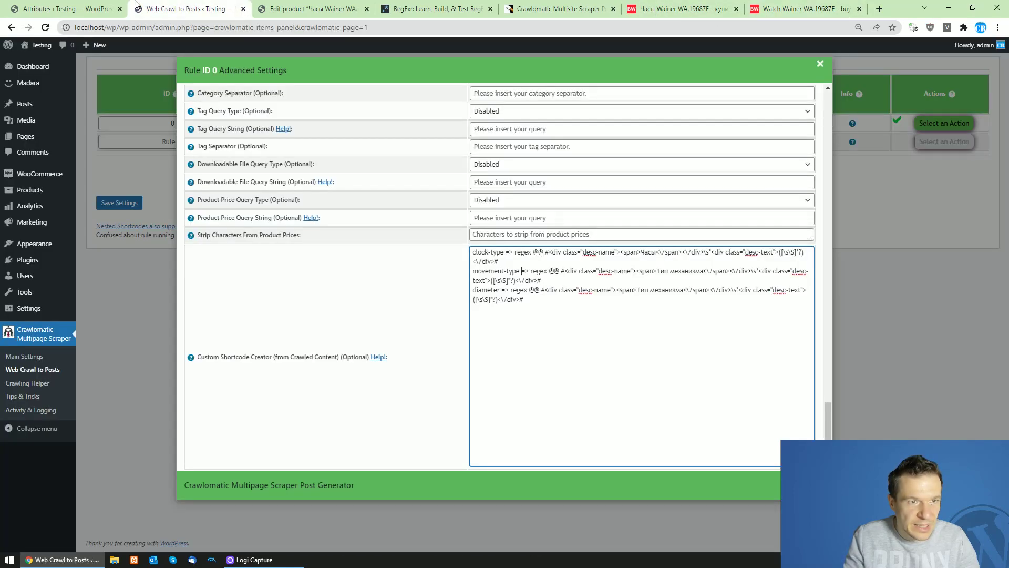
double_click(478, 288)
text(material)
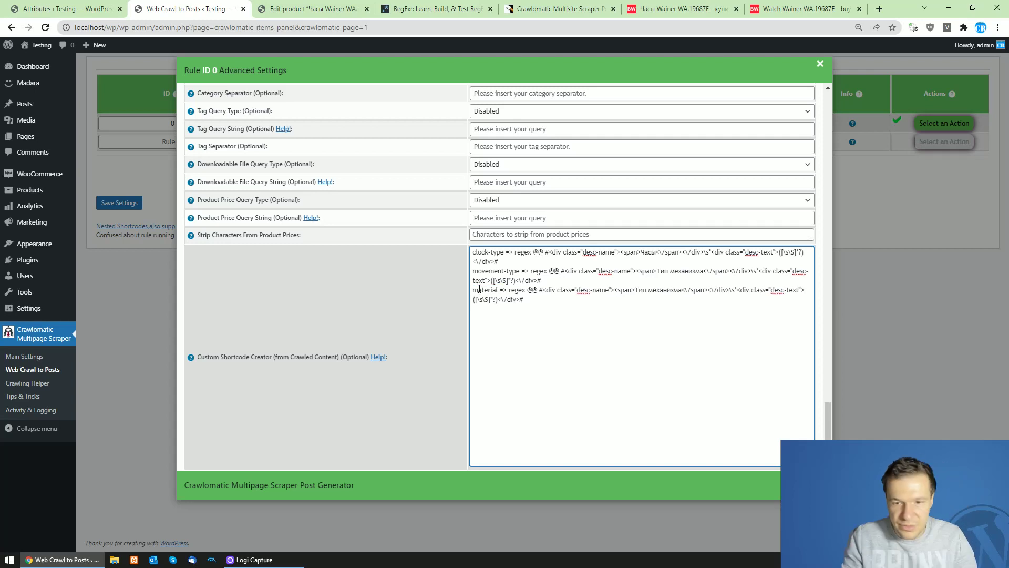
Make the material line match 'Материал' instead of 'Тип механизма' and duplicate it
key(ctrl+9)
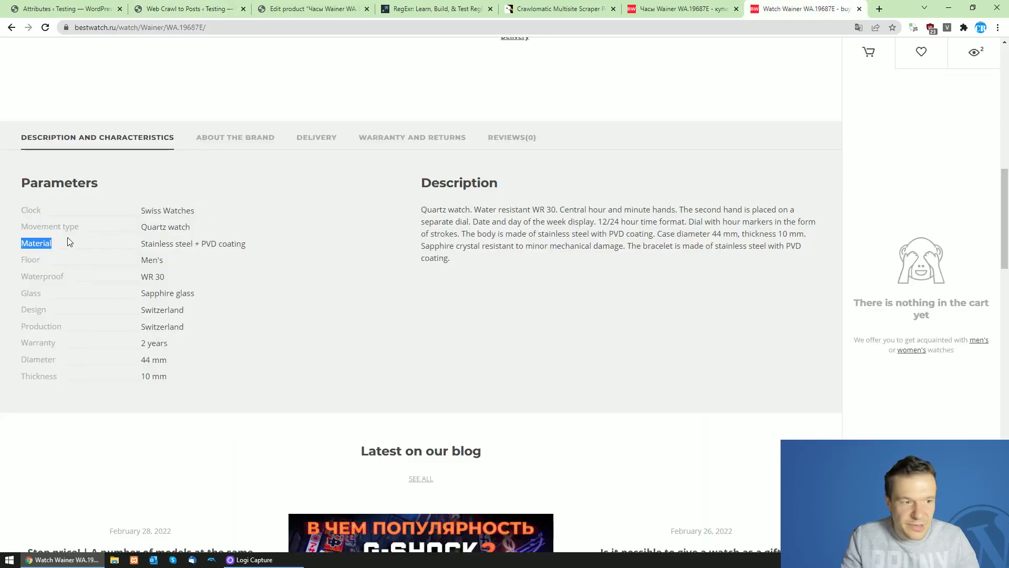
click(684, 14)
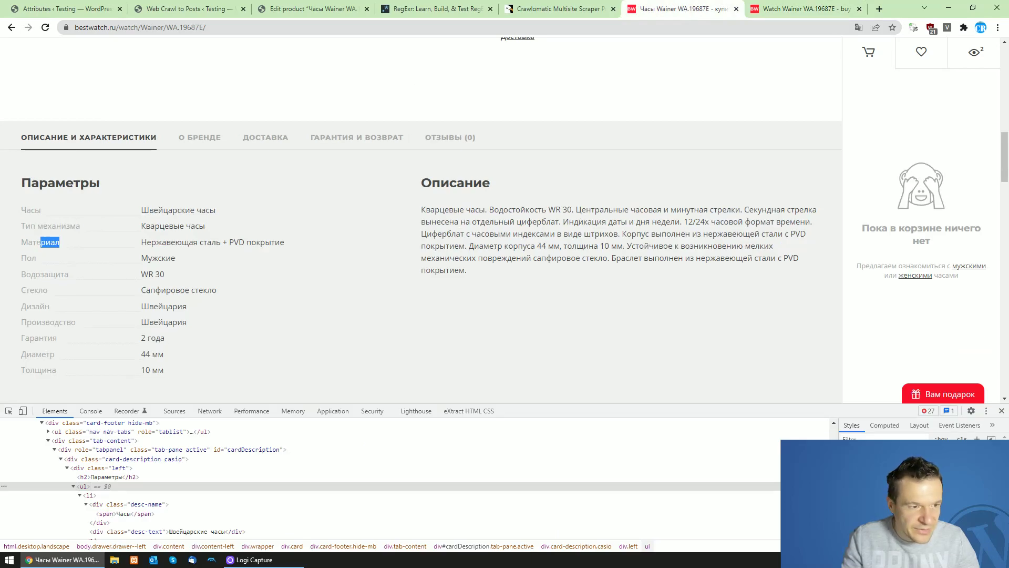
drag(41, 242, 28, 242)
click(187, 9)
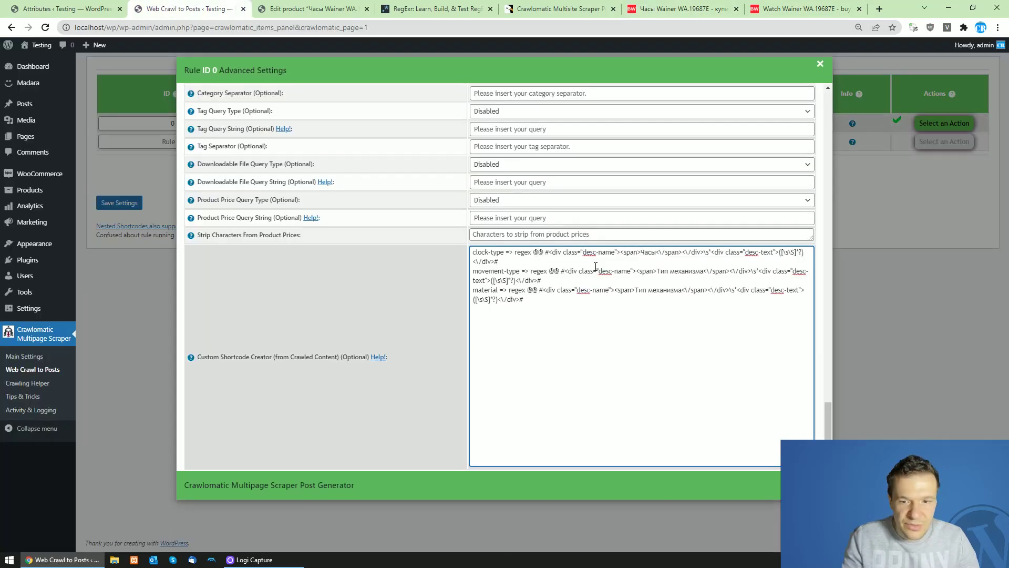
drag(635, 290, 678, 290)
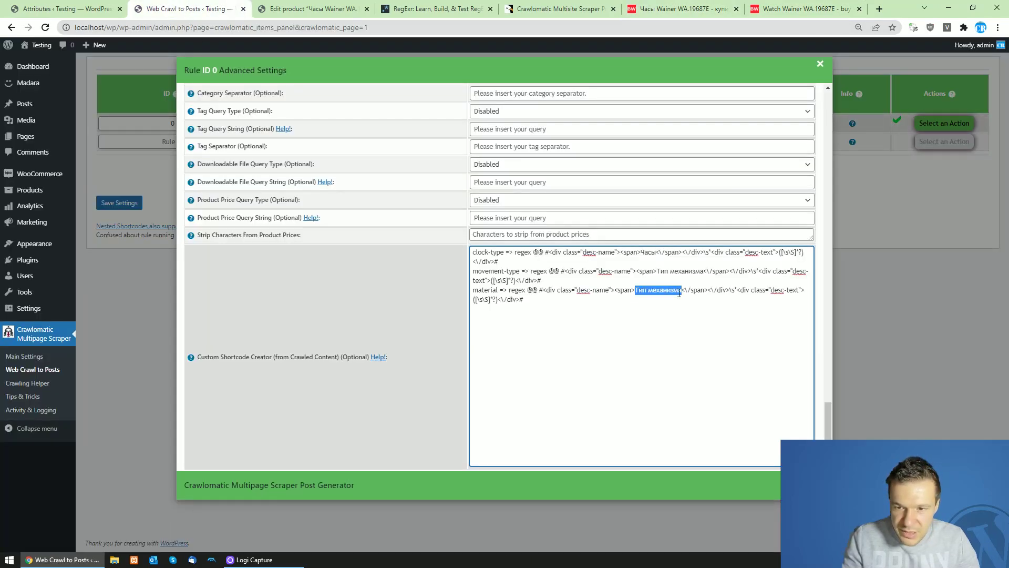
key(ctrl+v)
drag(541, 281, 530, 303)
key(ctrl+c)
click(530, 303)
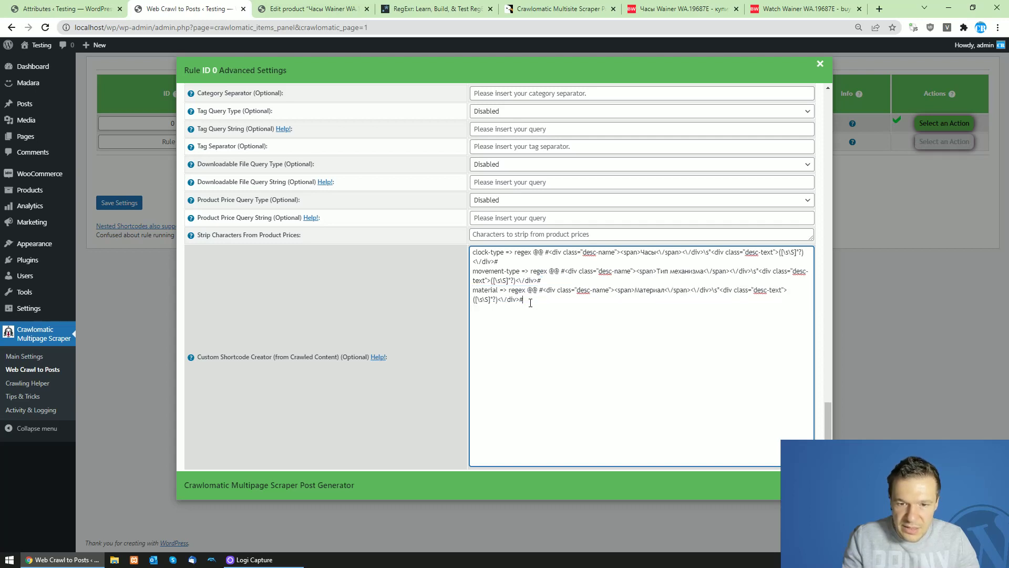
key(ctrl+v)
key(ctrl+v)
key(ctrl+v)
key(ctrl+v)
key(ctrl+v)
key(ctrl+v)
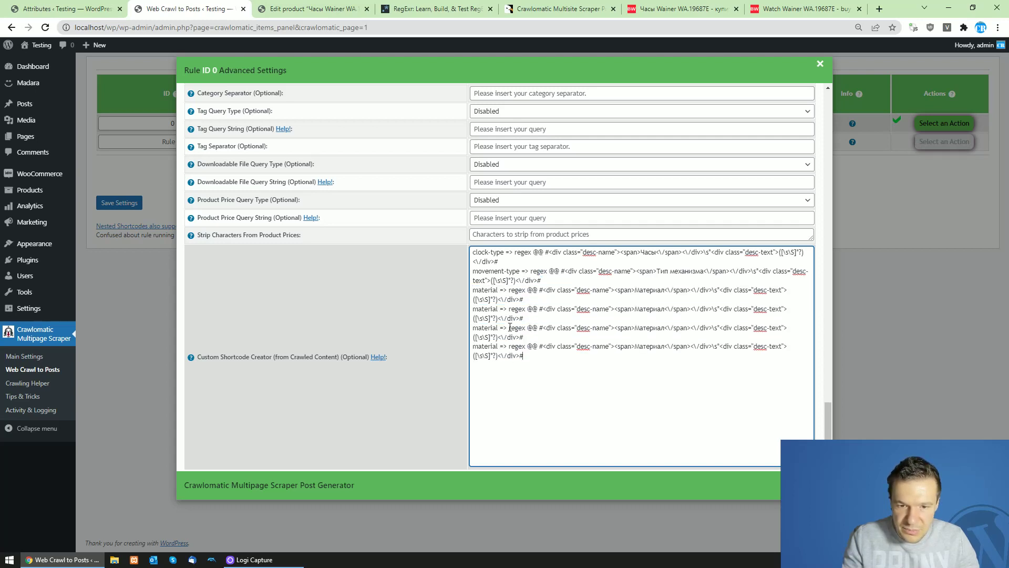
Rename the second material copy to 'floor' for the Пол label
click(804, 9)
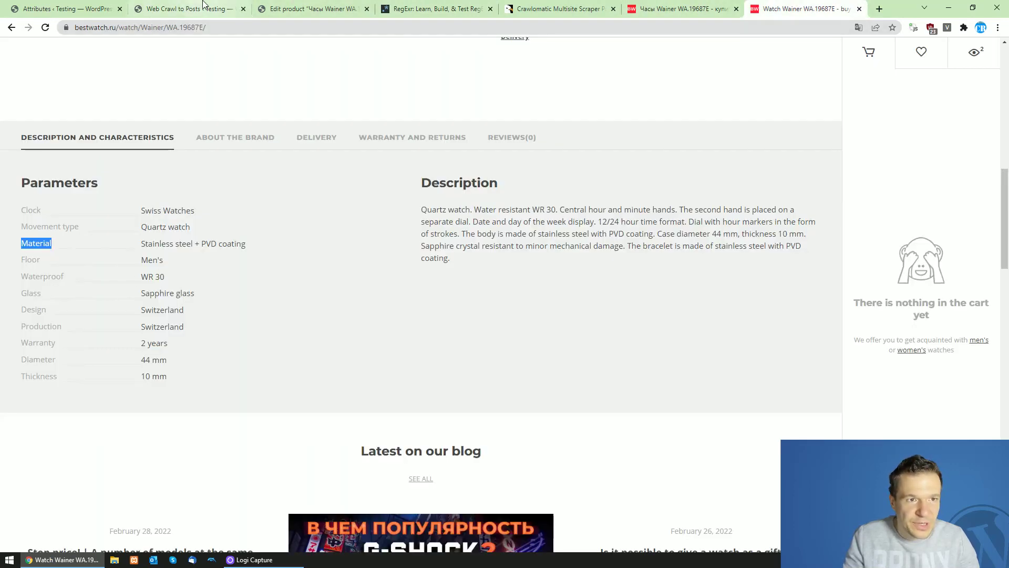
click(189, 9)
double_click(481, 308)
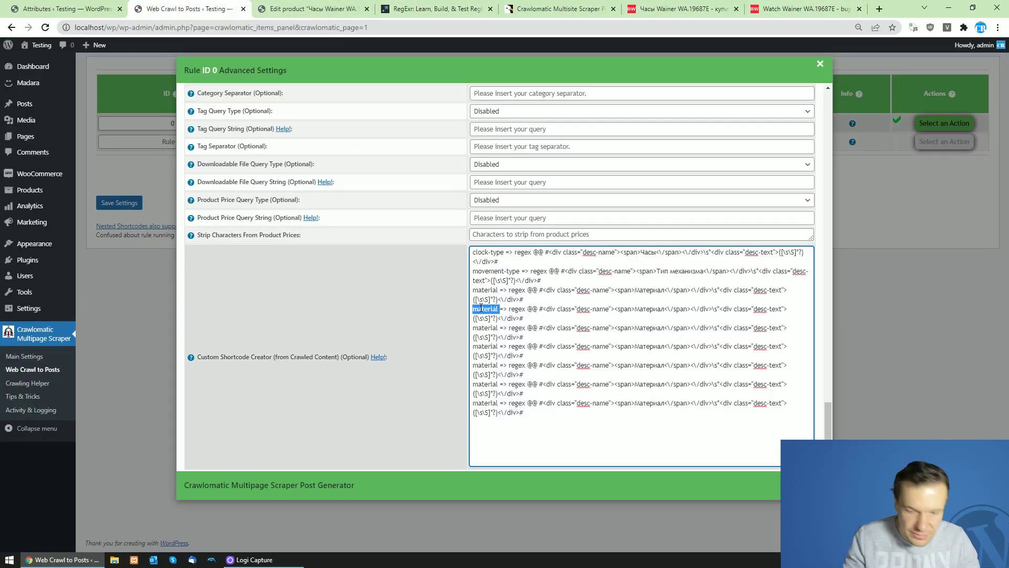
text(floor)
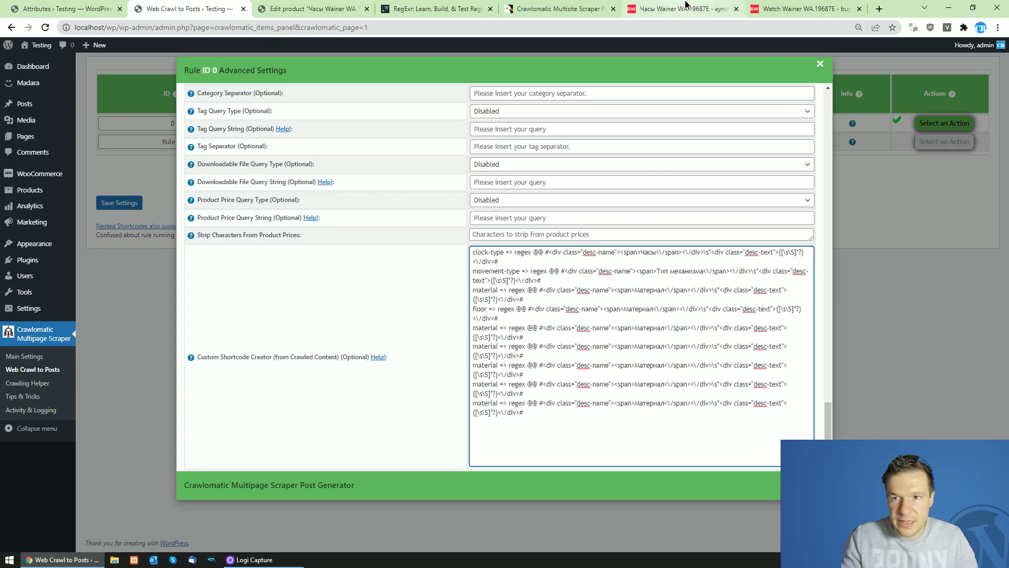
click(678, 8)
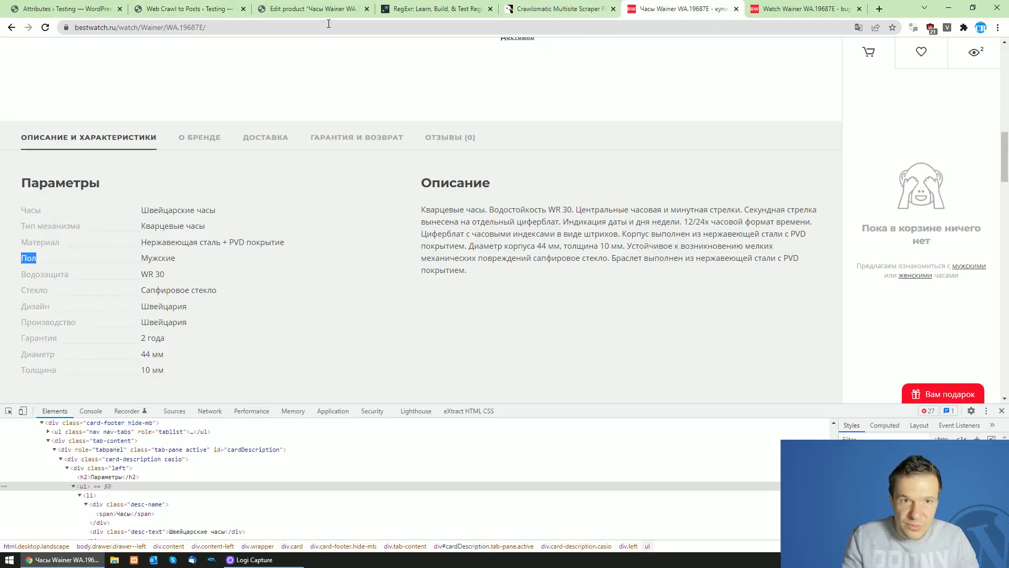
click(179, 8)
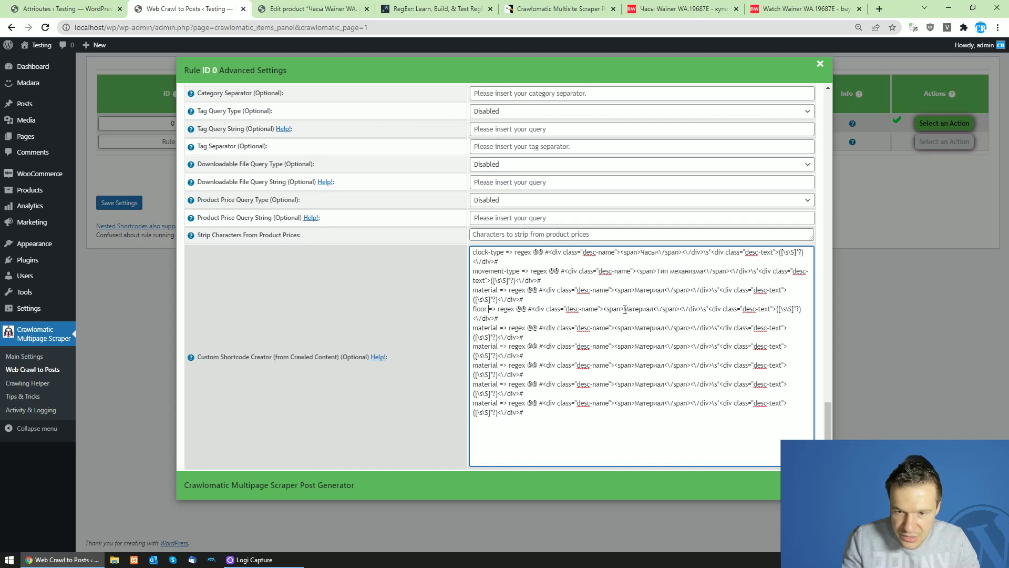
drag(625, 309, 650, 309)
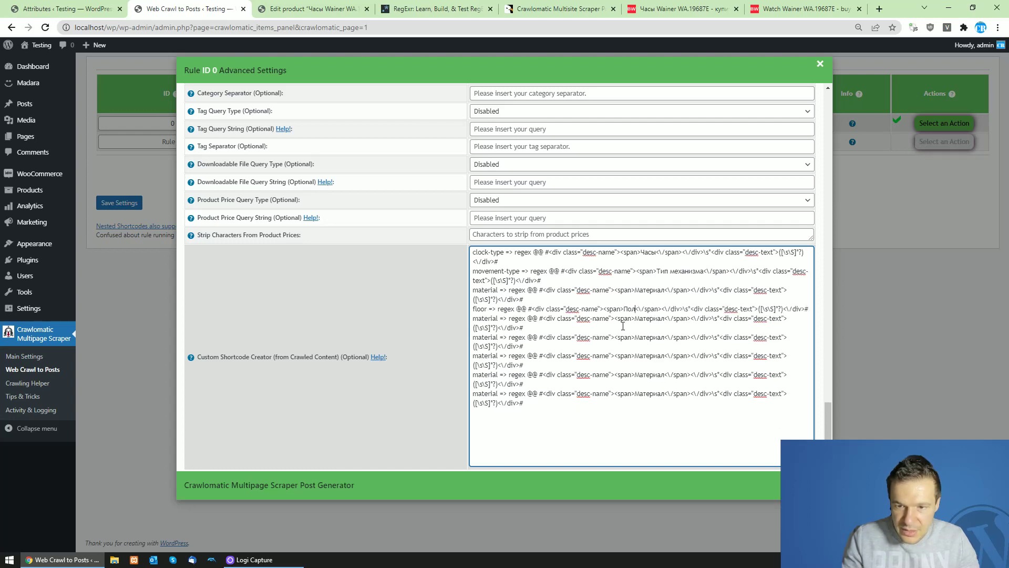
Rename the fifth shortcode line to 'waterproof'
click(794, 9)
click(708, 5)
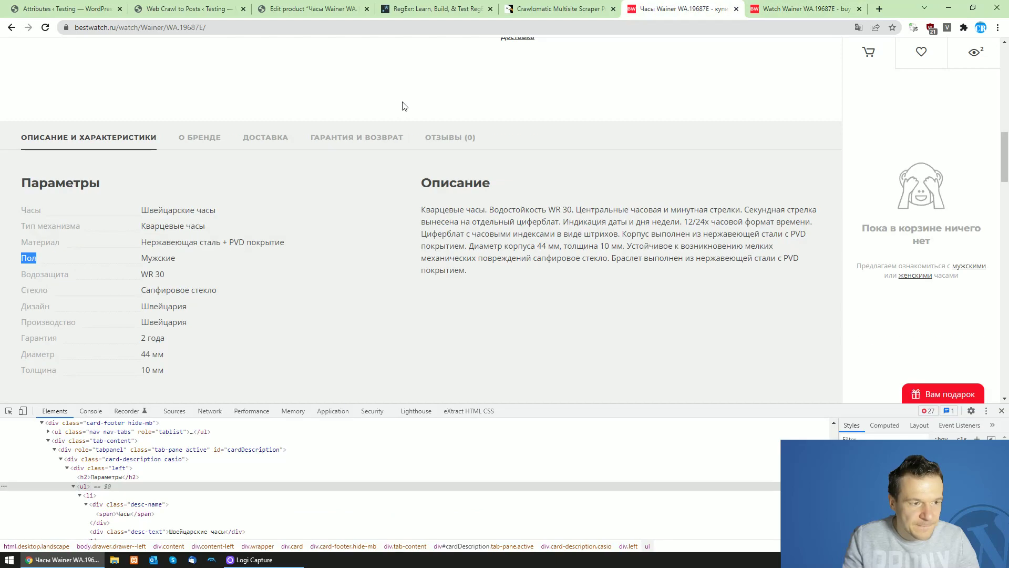
click(789, 6)
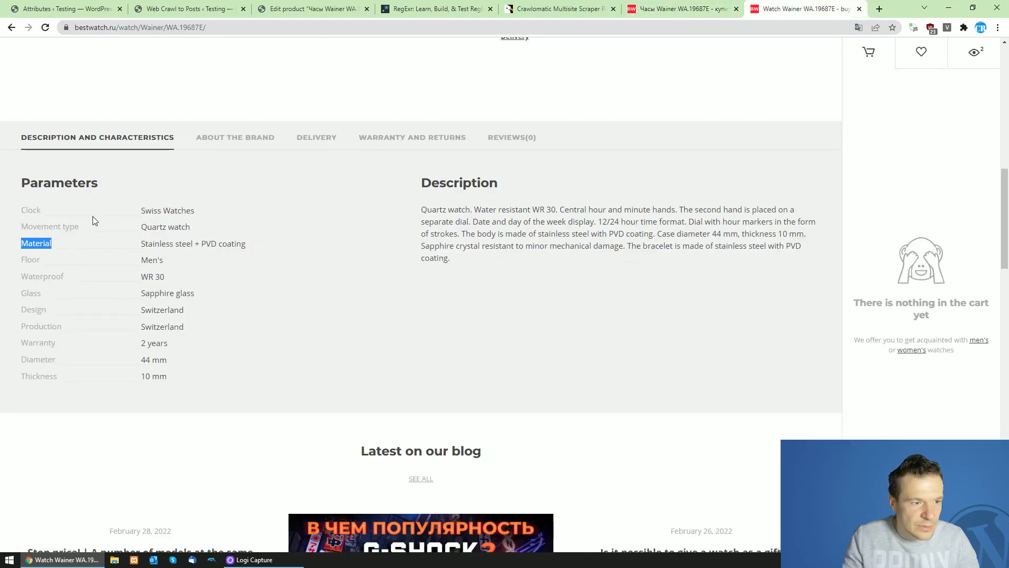
double_click(28, 273)
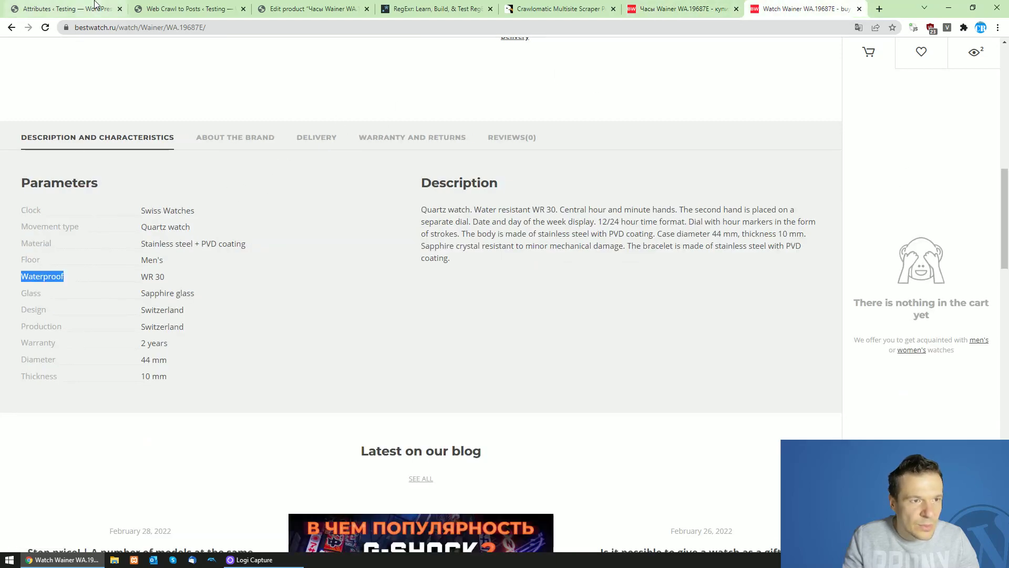
click(66, 8)
click(189, 8)
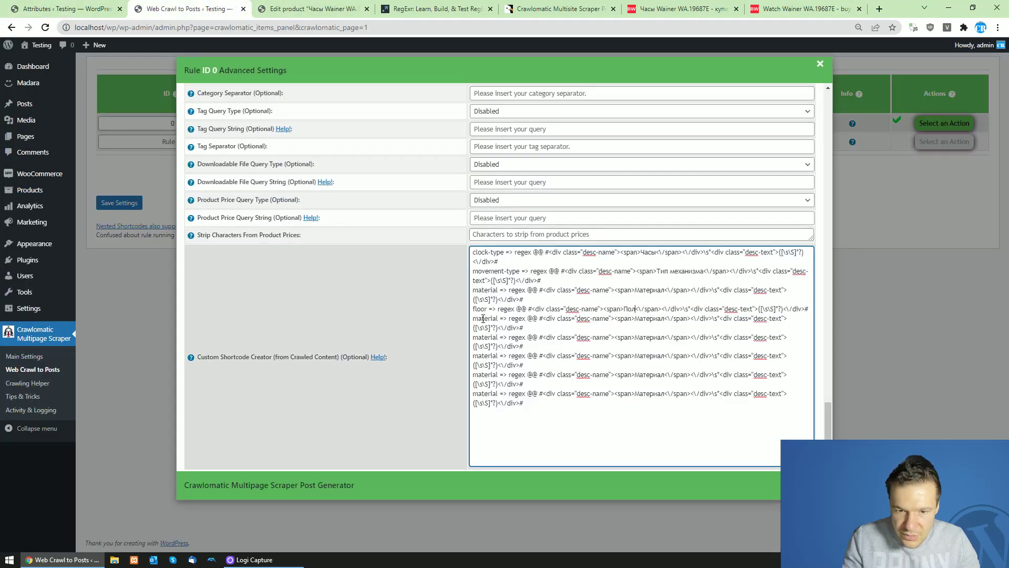
drag(473, 318, 498, 319)
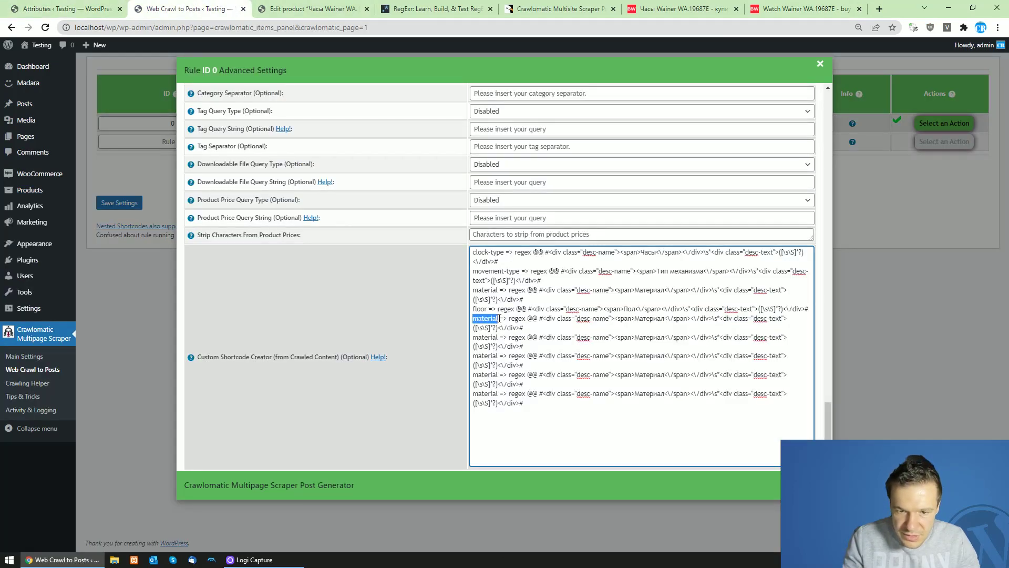
text(water)
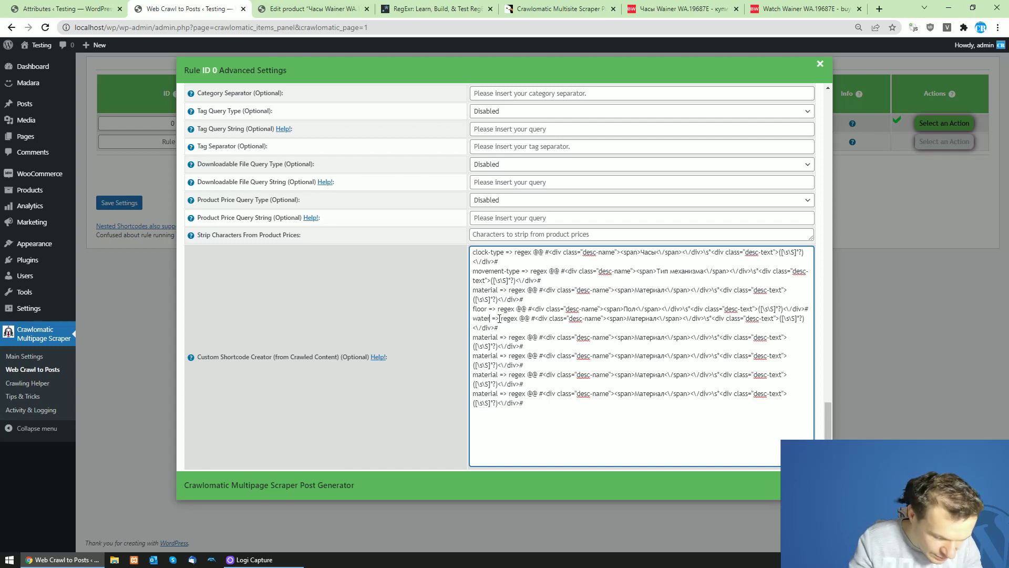
text(proof)
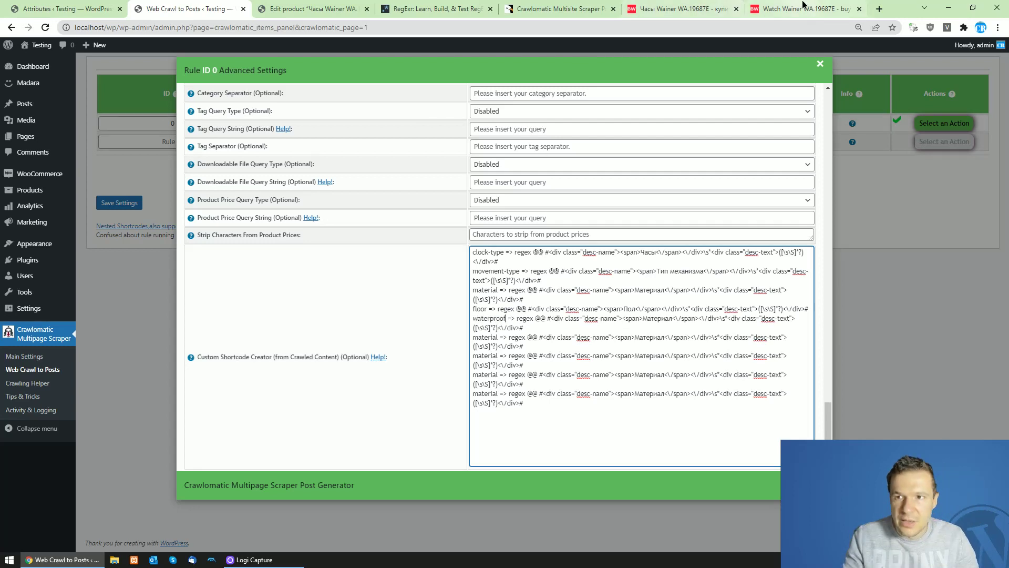
Make the waterproof line match 'Водозащита' instead of 'Материал'
click(683, 8)
key(F12)
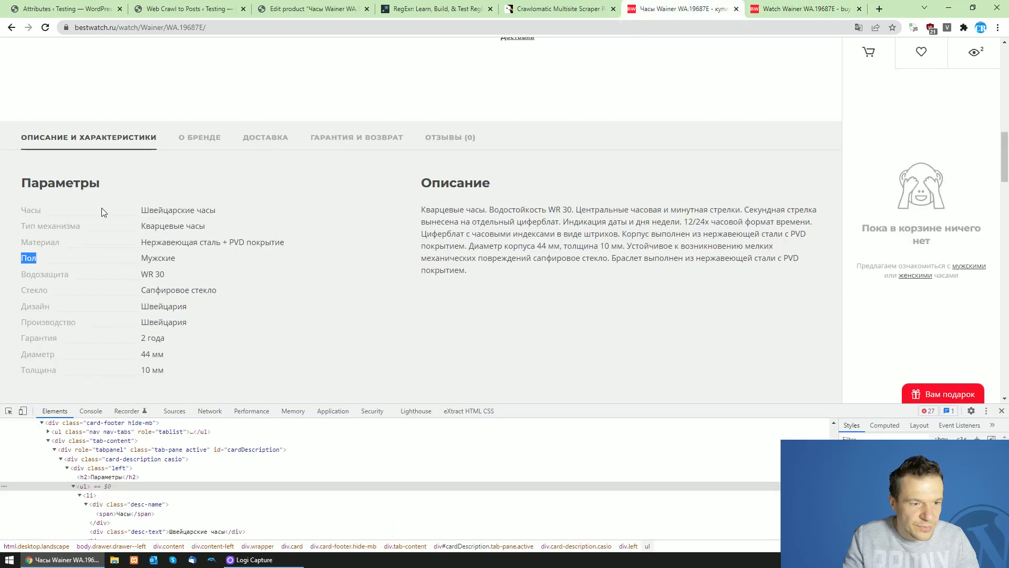
double_click(47, 274)
key(ctrl+c)
click(68, 8)
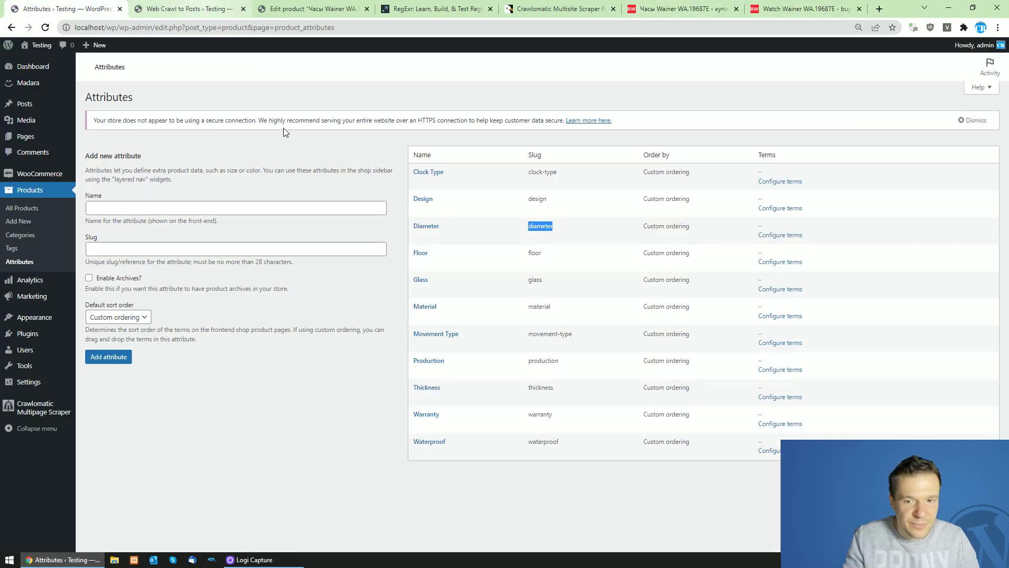
click(202, 6)
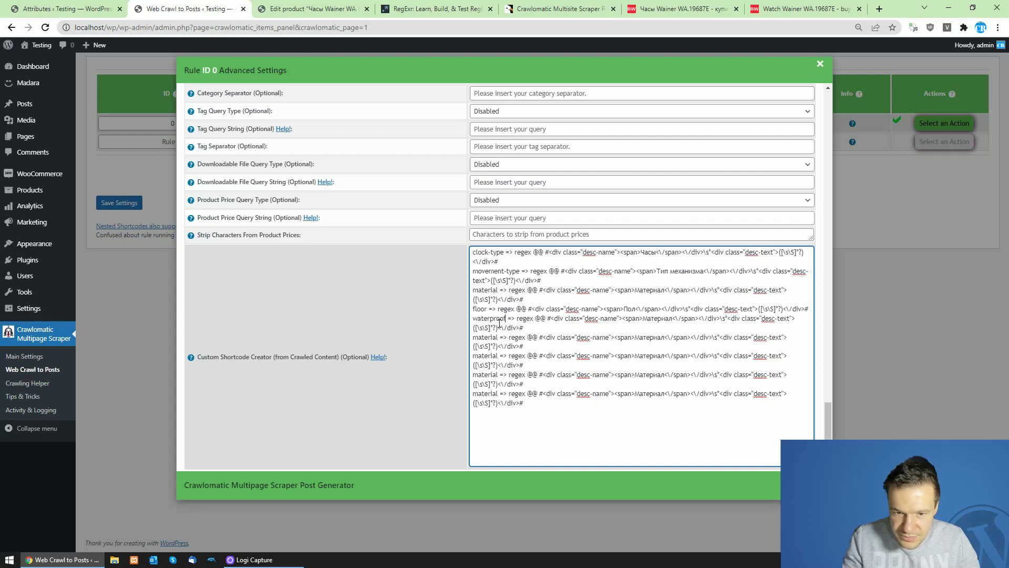
double_click(658, 318)
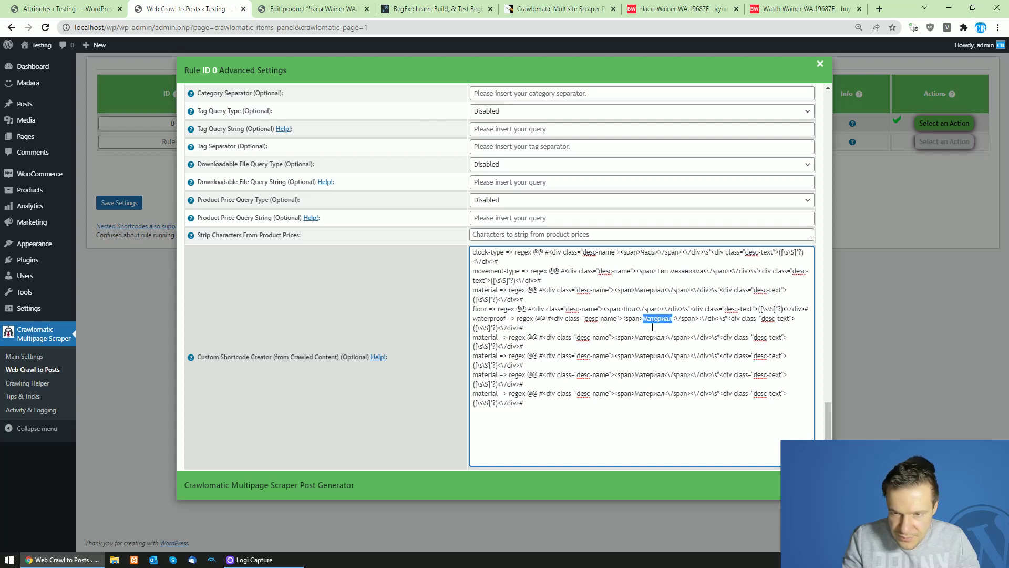
key(ctrl+v)
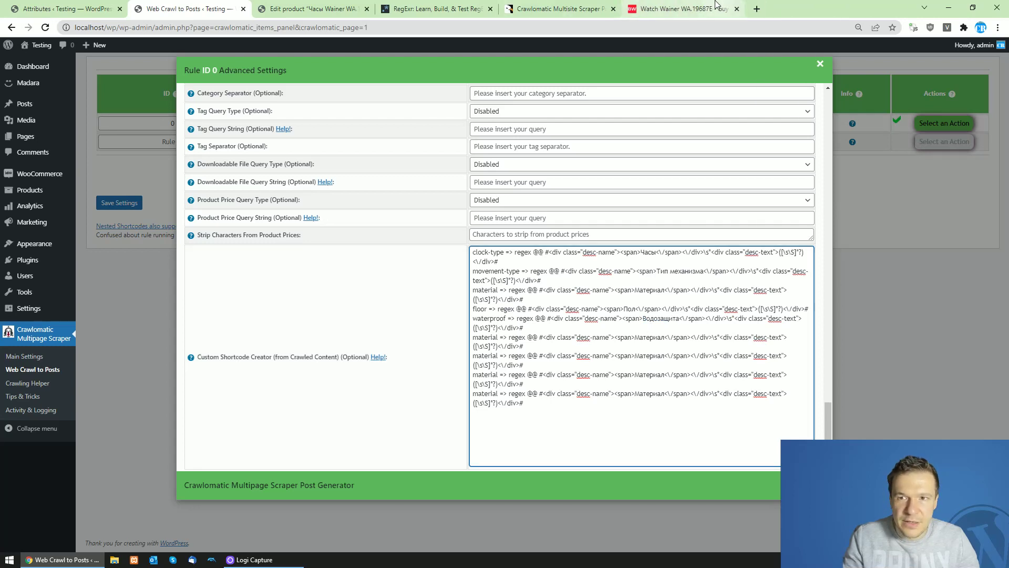
Reopen the closed Russian product page and dismiss its translation and city popups
click(736, 8)
click(998, 28)
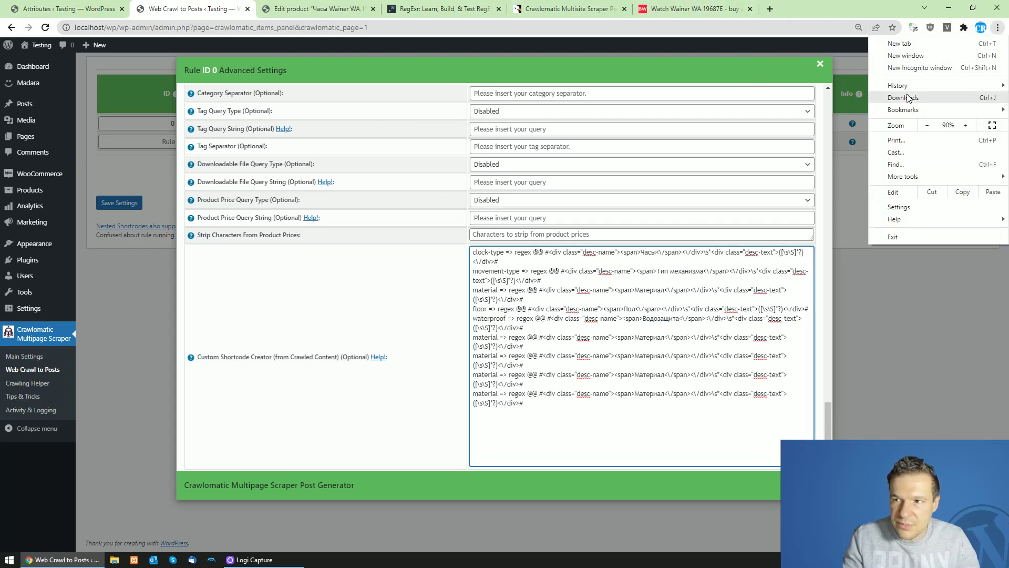
mouse_move(898, 86)
click(662, 115)
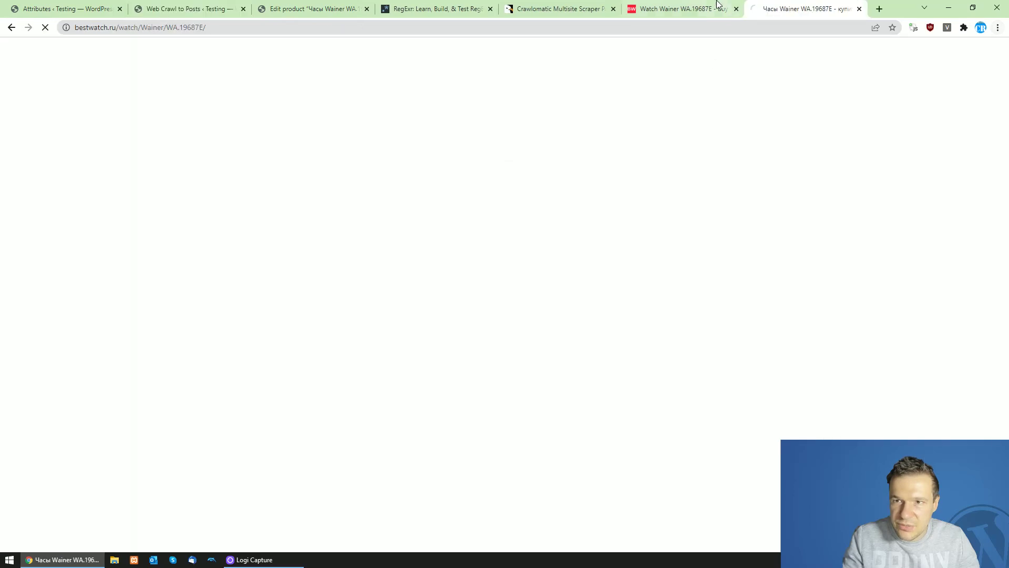
click(684, 8)
click(804, 8)
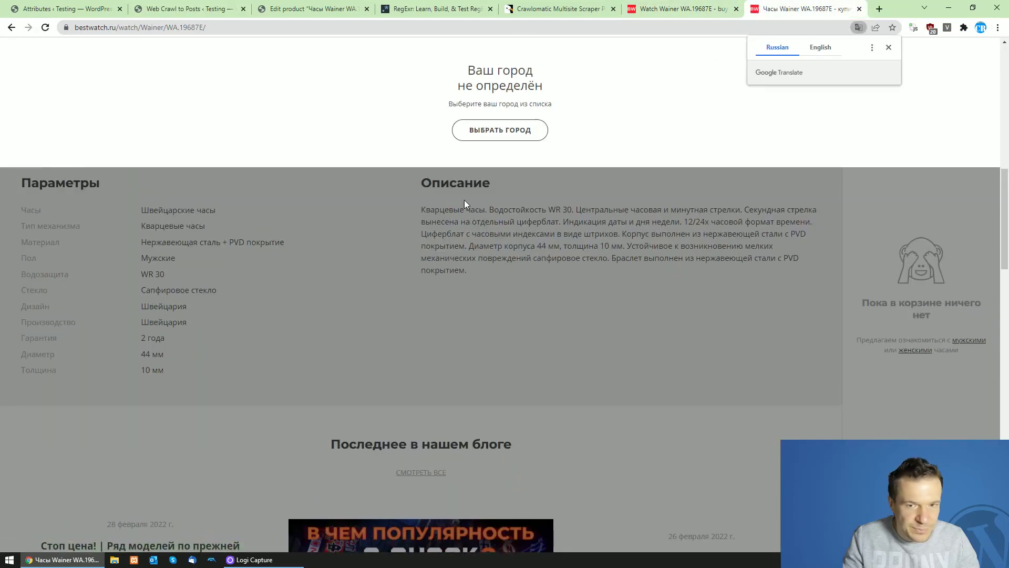
click(492, 126)
click(155, 319)
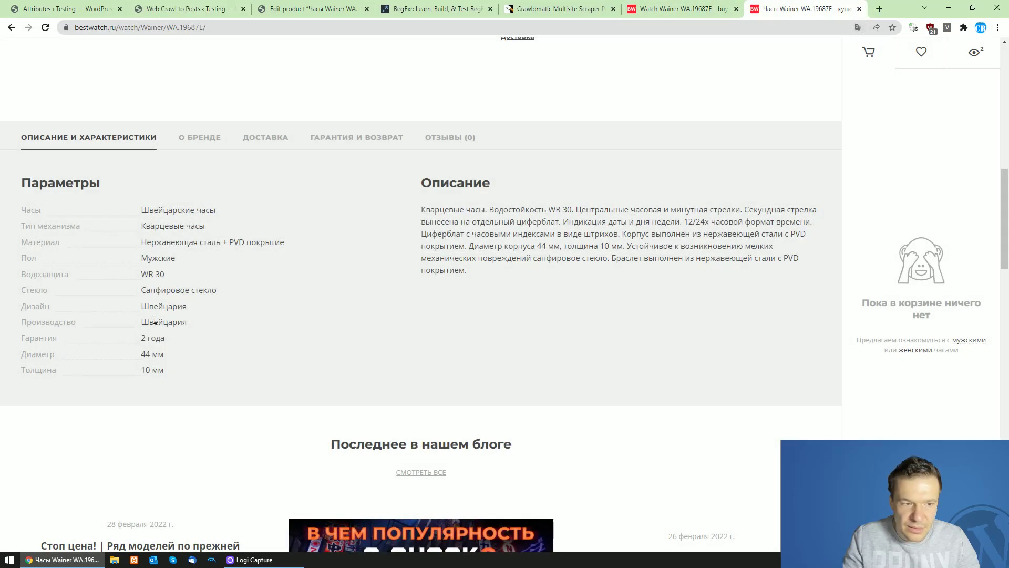
Rename the sixth shortcode line to 'glass' and make it match 'Стекло'
key(ctrl+shift+Tab)
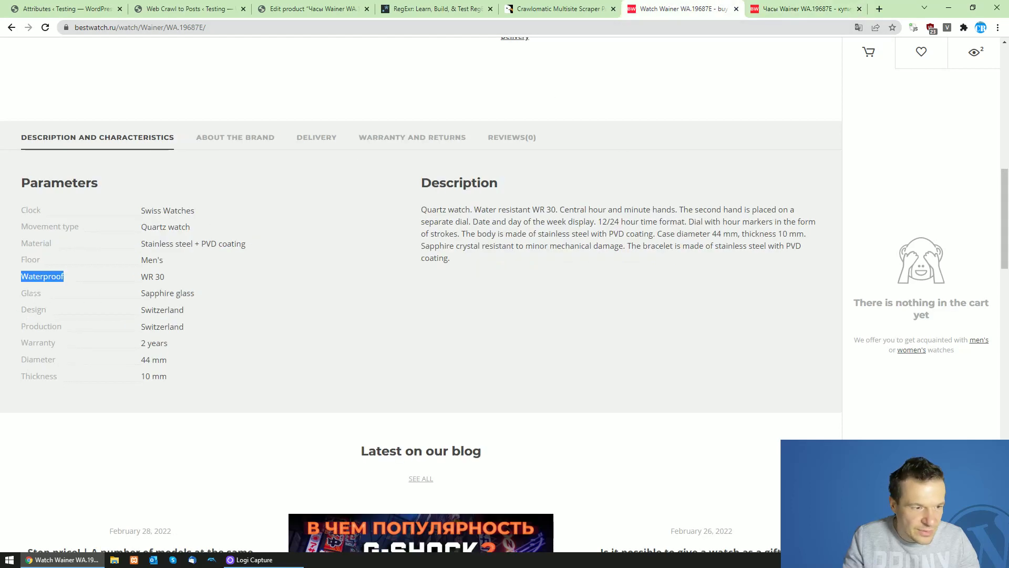
click(810, 8)
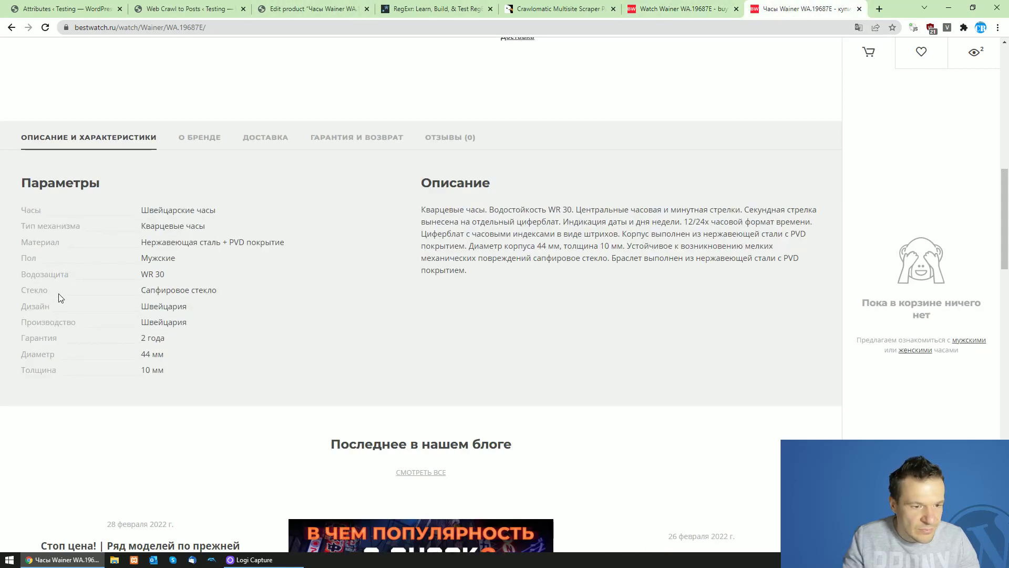
click(704, 4)
click(751, 7)
click(287, 8)
click(220, 4)
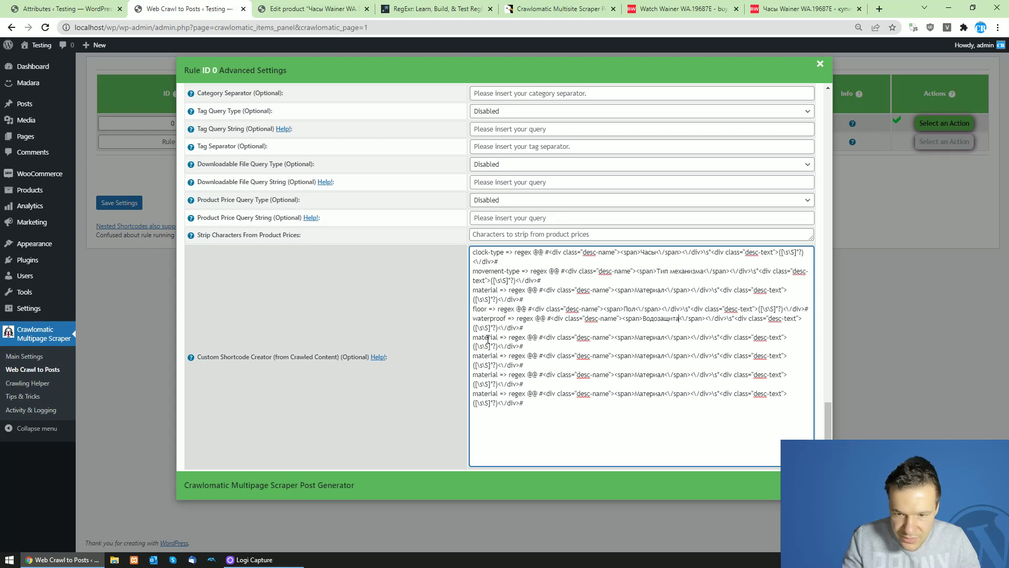
double_click(481, 338)
text(glass)
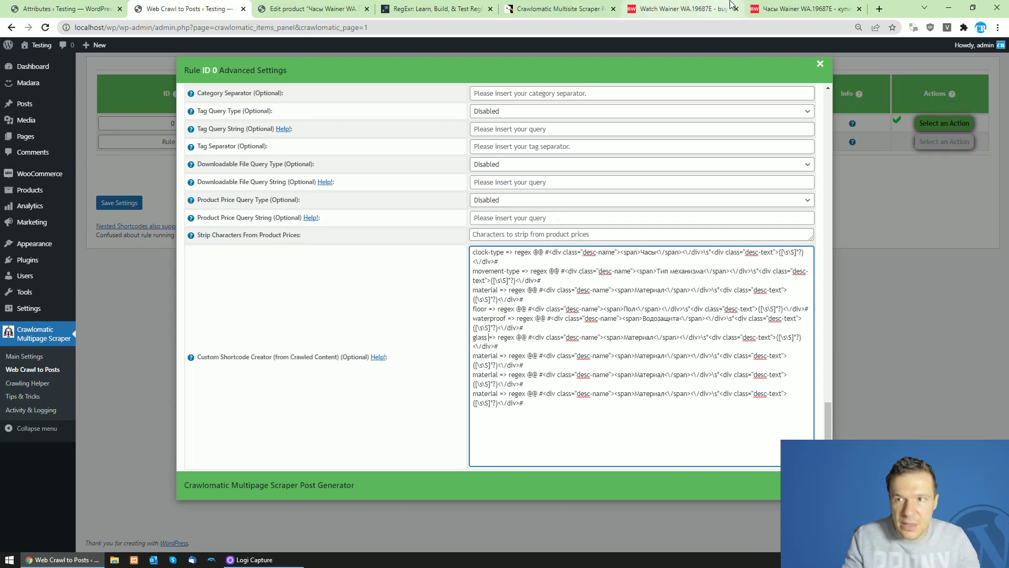
click(805, 9)
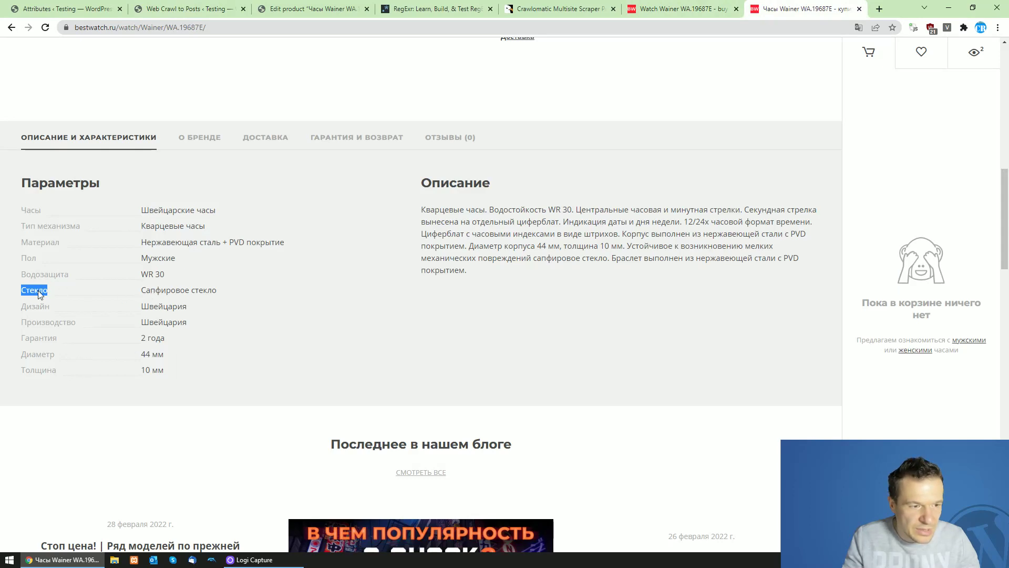
click(184, 8)
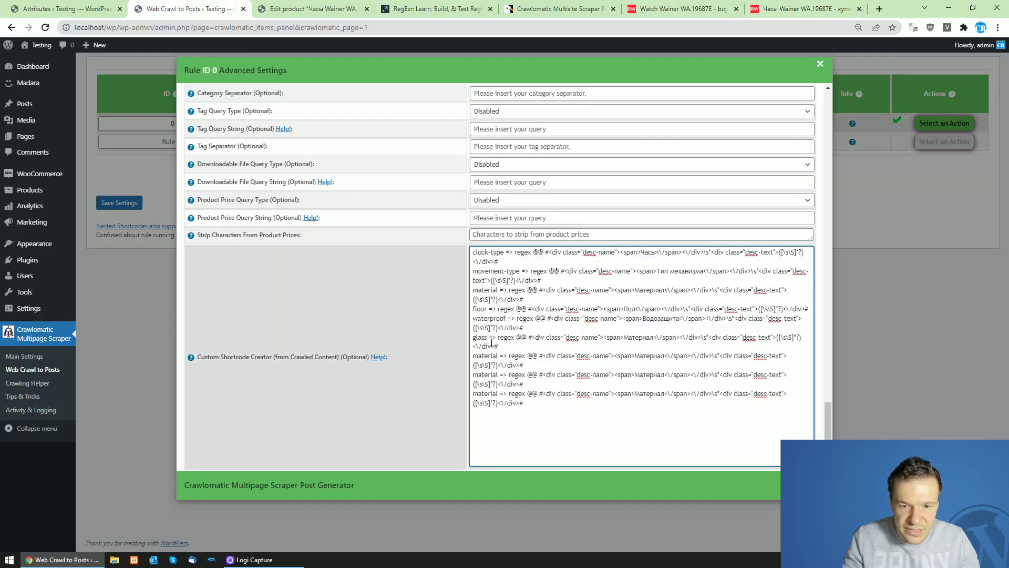
double_click(624, 342)
text(Стекло)
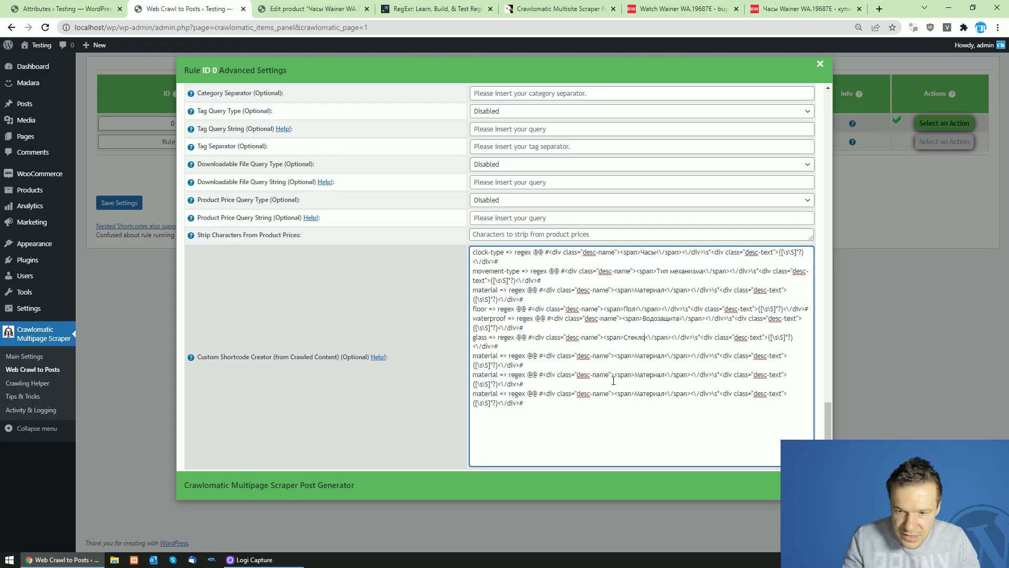
Rename the seventh line to 'design' and replace its 'Материал' label with 'Дизайн'
click(711, 4)
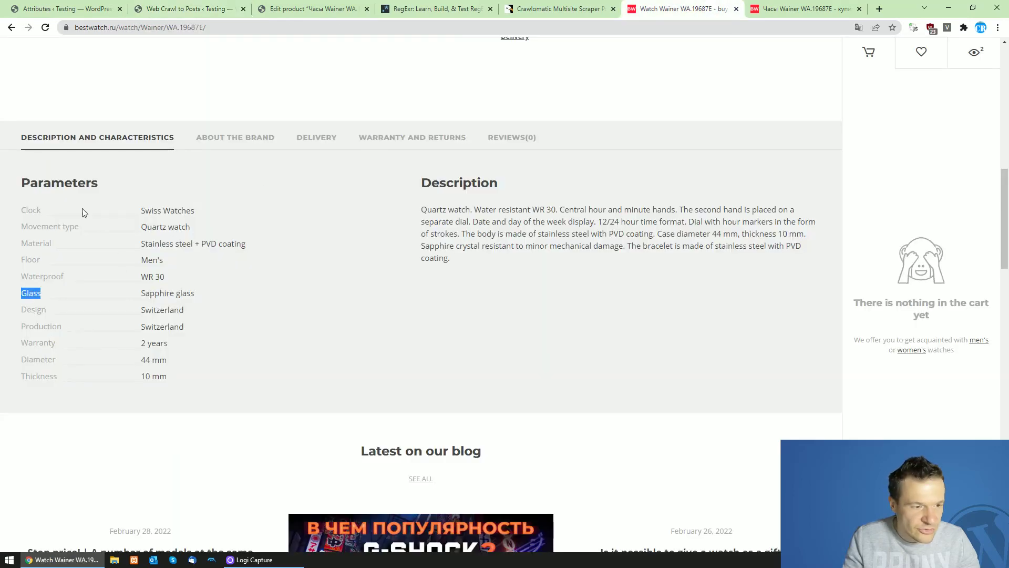
key(ctrl+2)
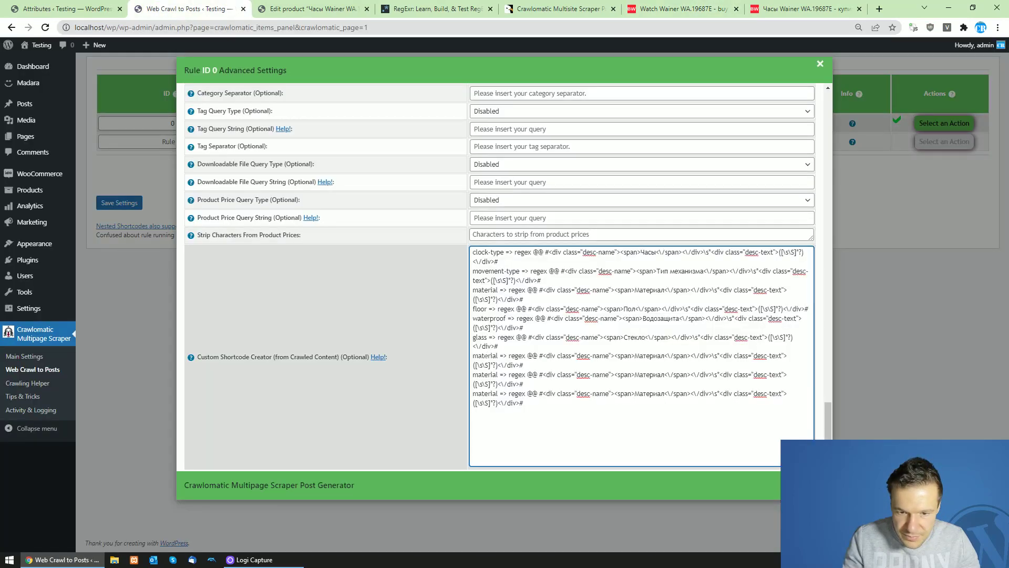
double_click(483, 356)
text(design)
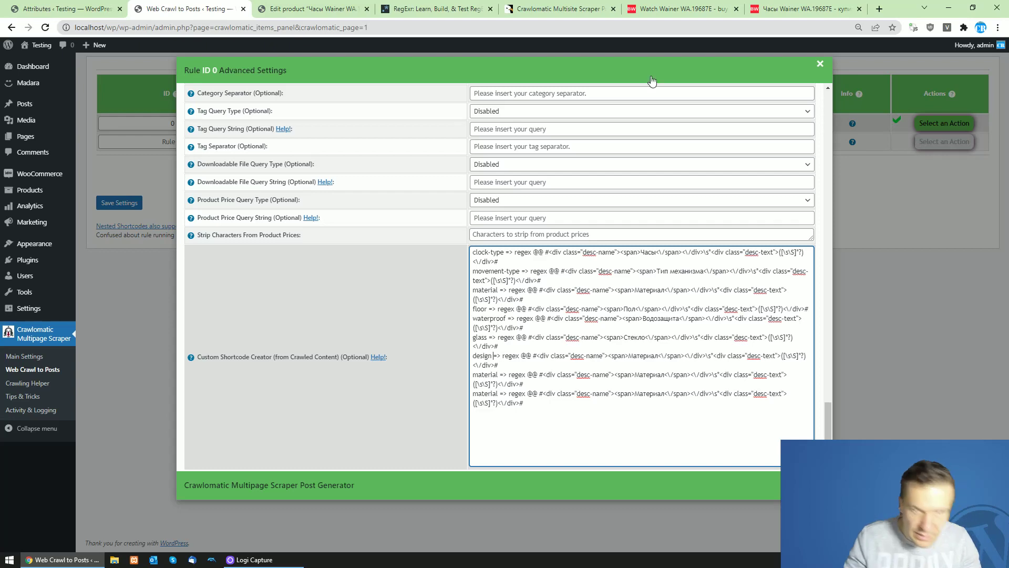
key(ctrl+7)
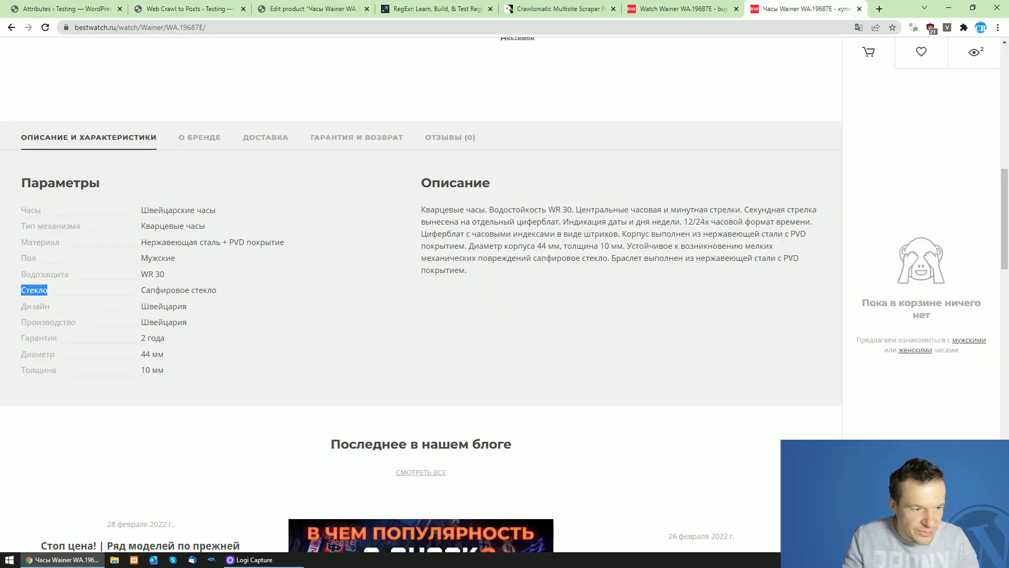
double_click(35, 306)
key(ctrl+c)
key(ctrl+2)
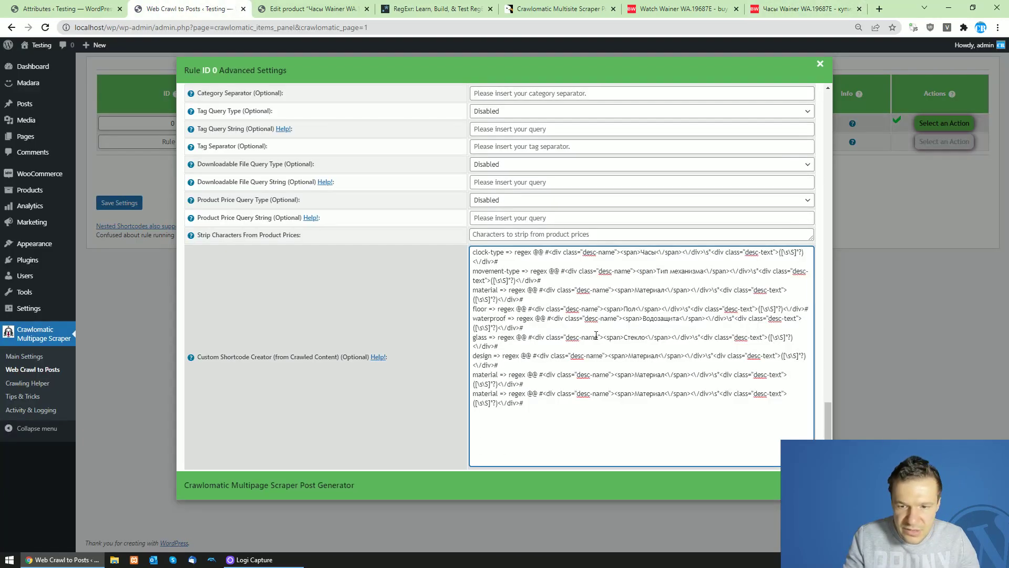
double_click(643, 356)
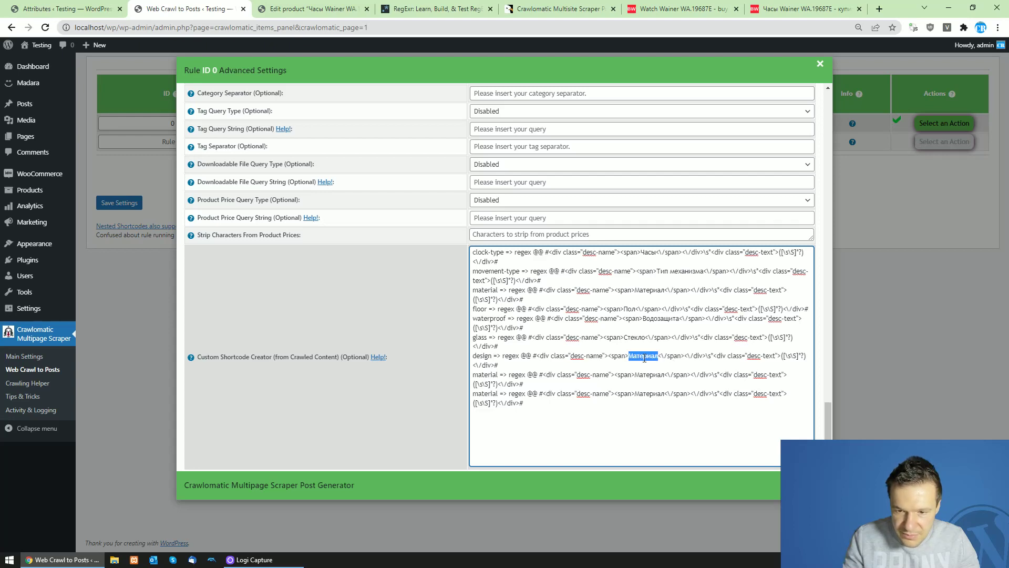
key(ctrl+v)
Look up the next parameter, Производство, on the Russian and English product pages
key(ctrl+6)
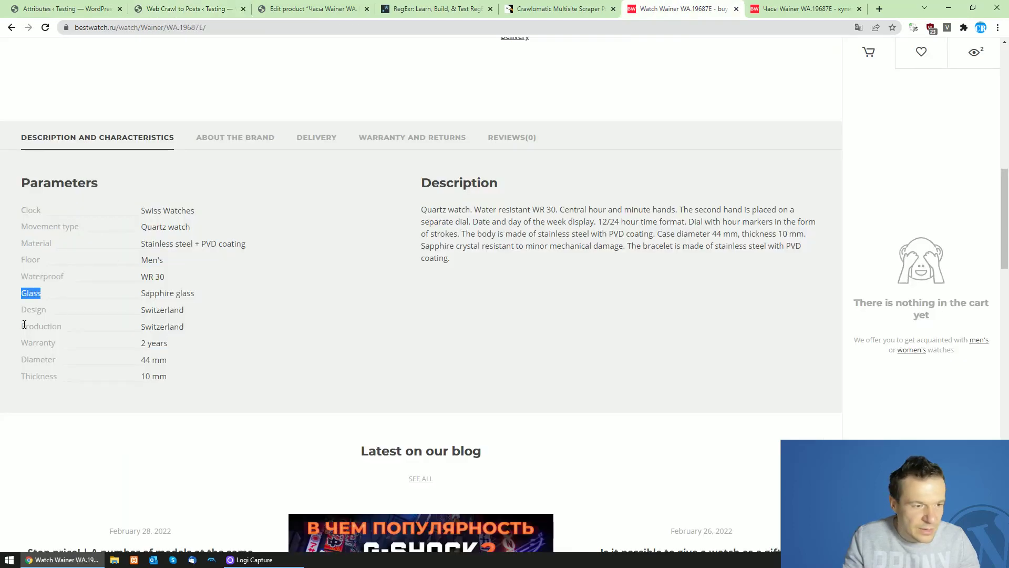
key(ctrl+7)
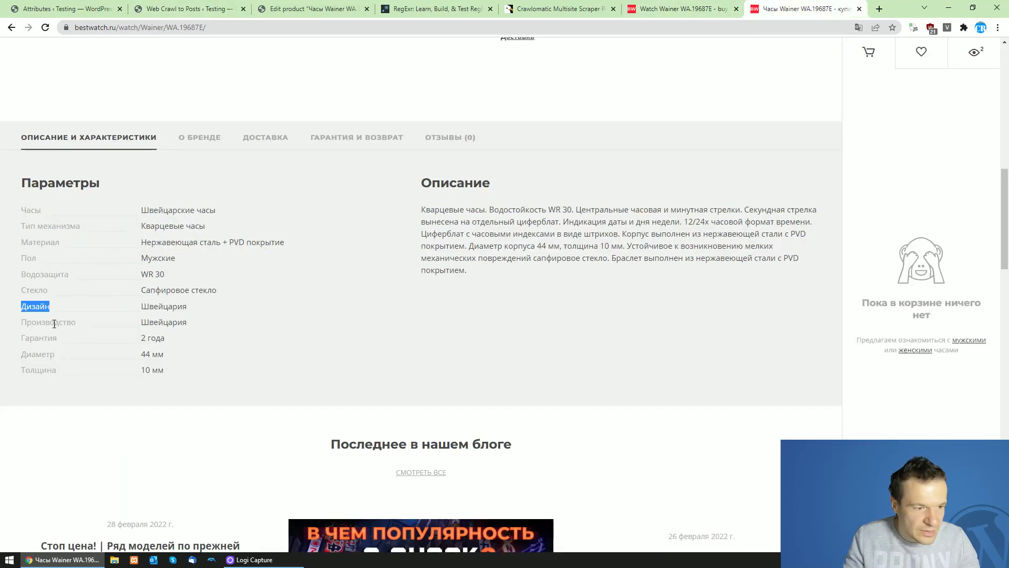
double_click(54, 322)
key(ctrl+c)
click(652, 10)
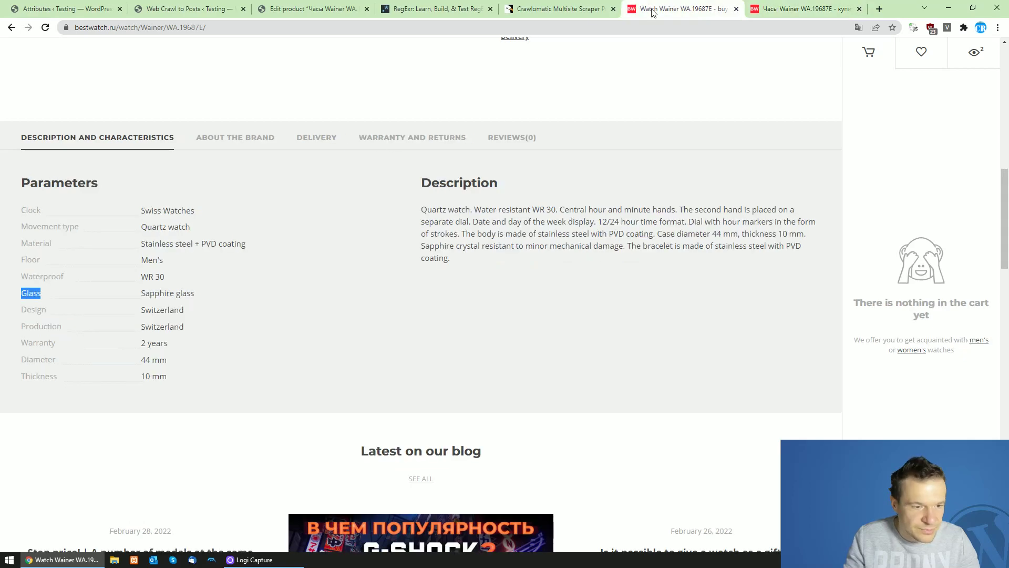
click(186, 8)
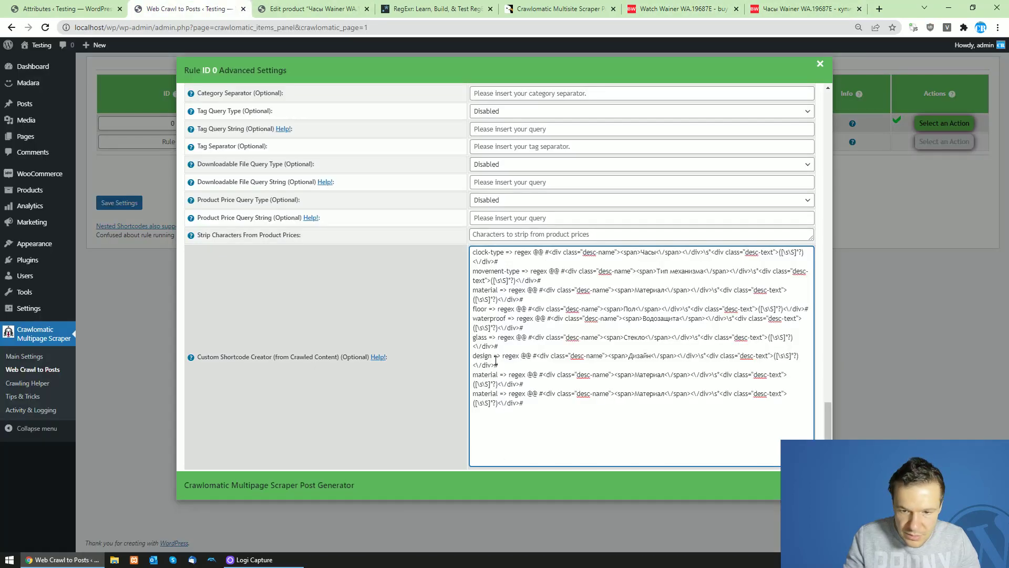
Rename the first leftover material line to production and replace Материал with Производство
double_click(487, 374)
text(product)
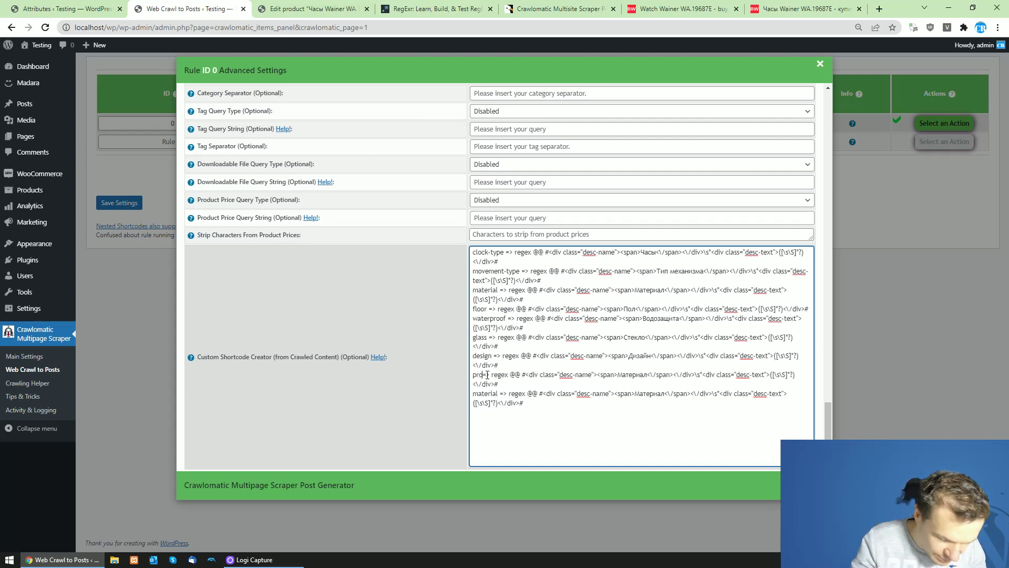
text(ion)
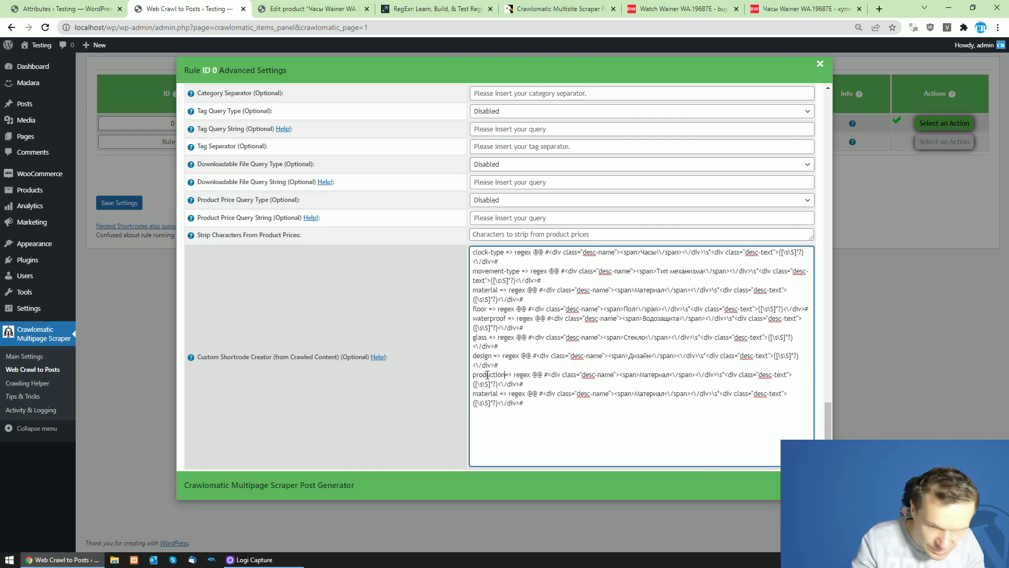
double_click(654, 375)
key(ctrl+v)
Identify the next parameter as Warranty / Гарантия on the English and Russian product pages
click(684, 8)
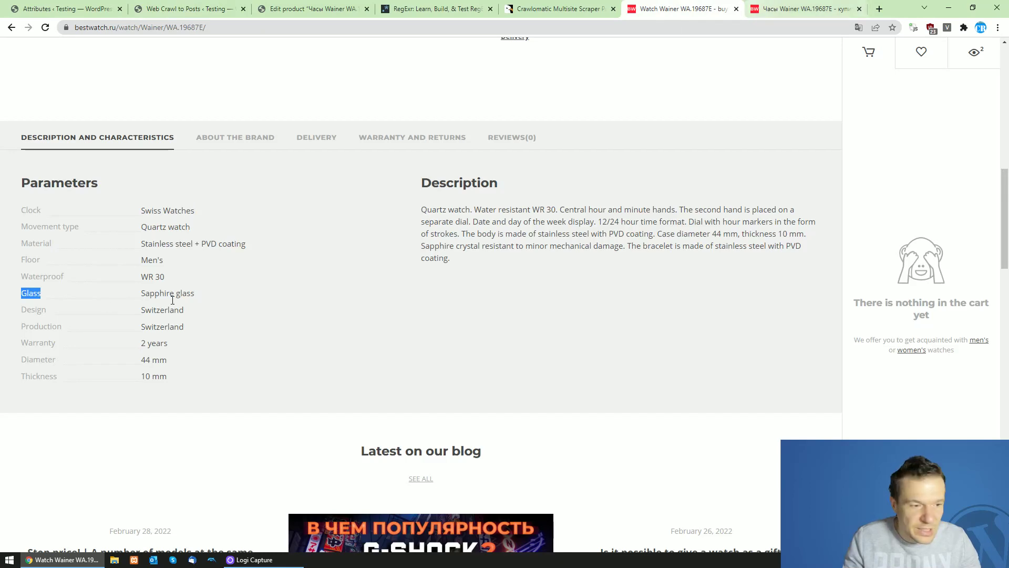
double_click(38, 342)
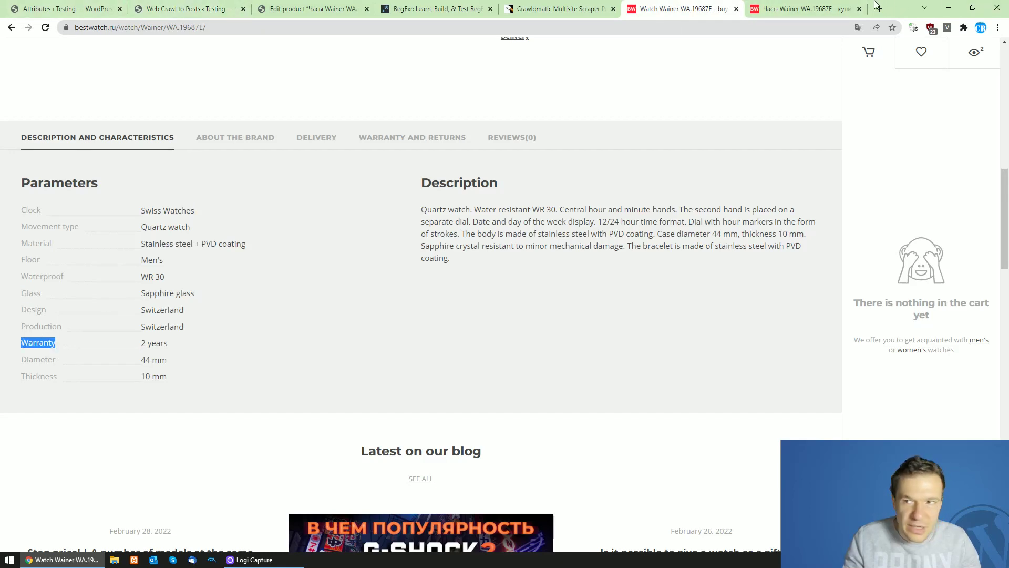
click(841, 8)
double_click(39, 337)
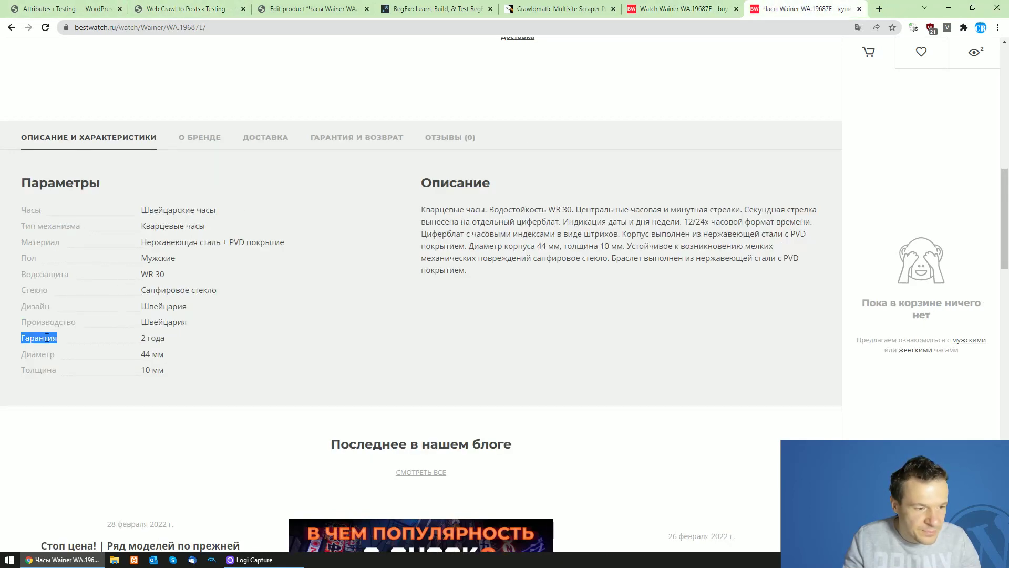
click(221, 4)
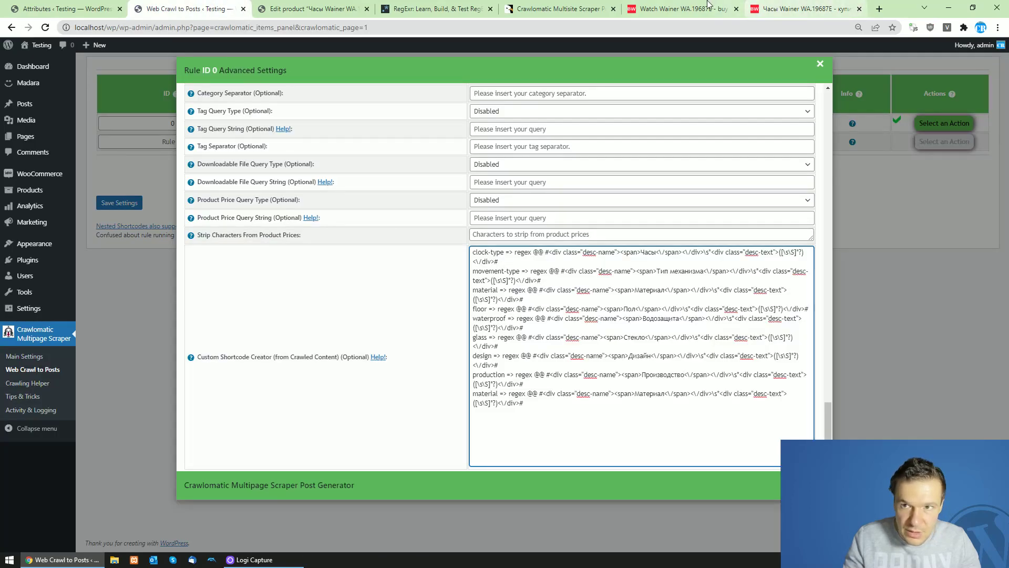
click(708, 8)
click(239, 6)
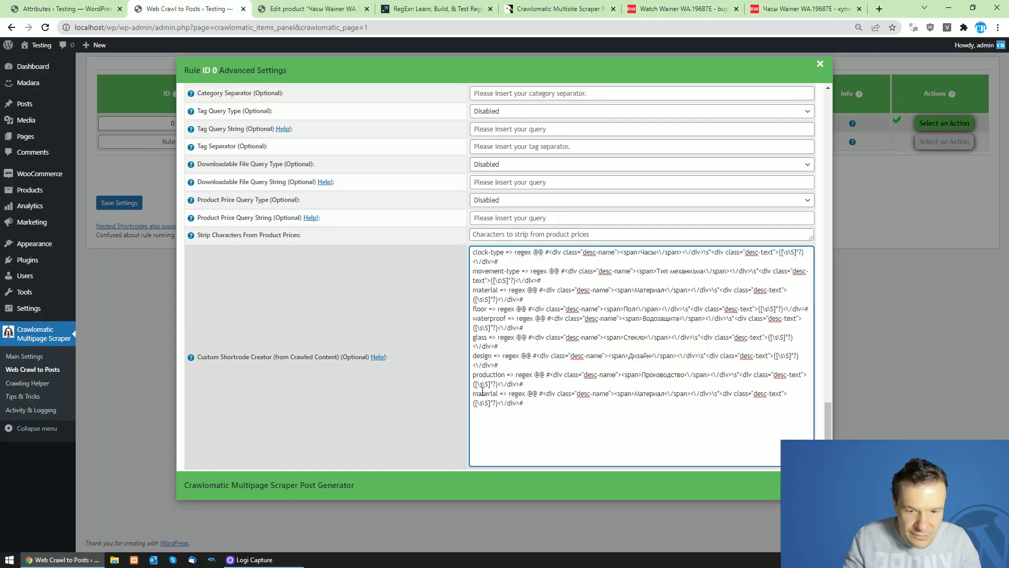
Rename the last material line to warranty and replace Материал with Гарантия
double_click(484, 394)
text(warranty)
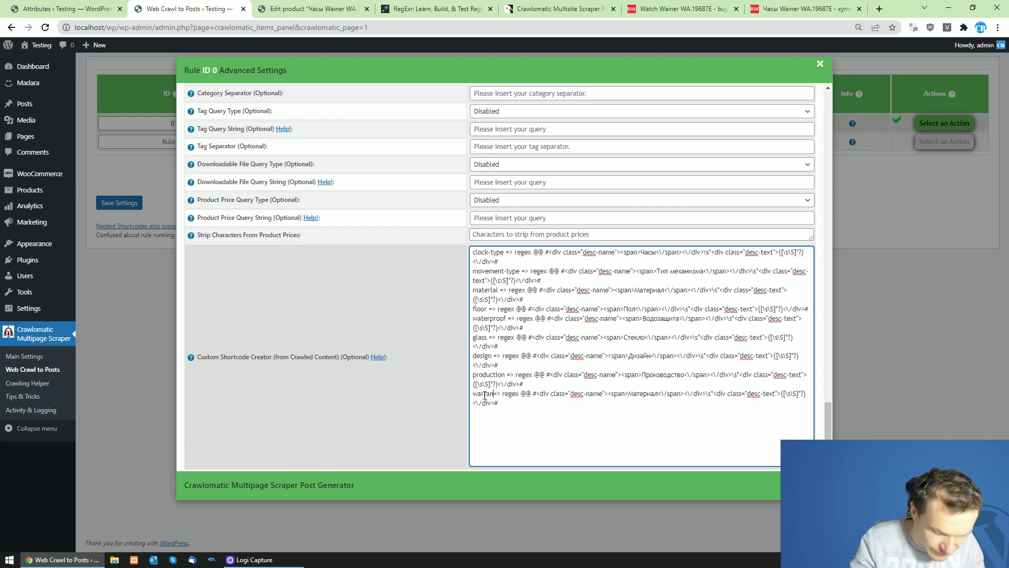
double_click(652, 394)
text(Гарантия)
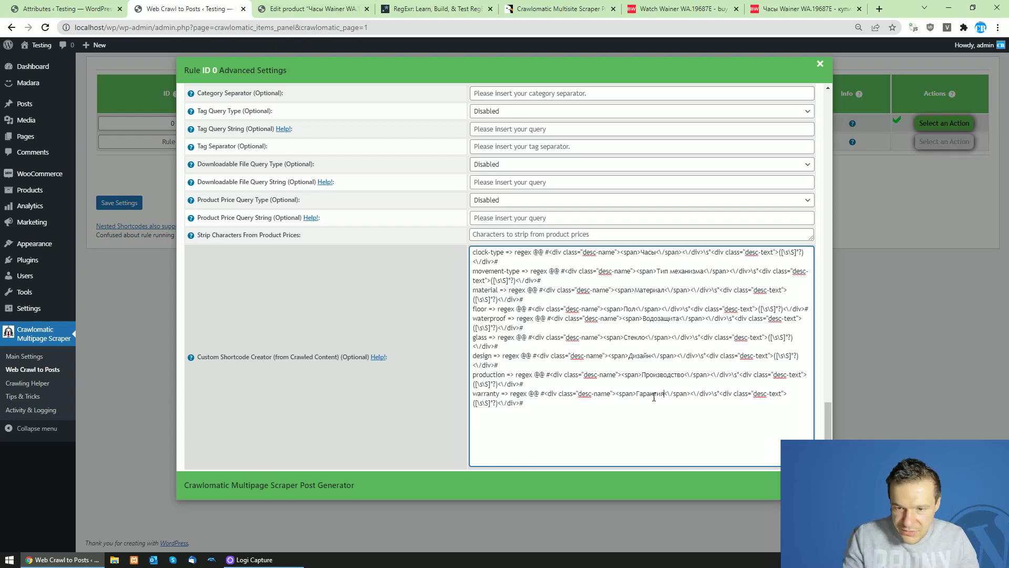
click(678, 9)
click(158, 9)
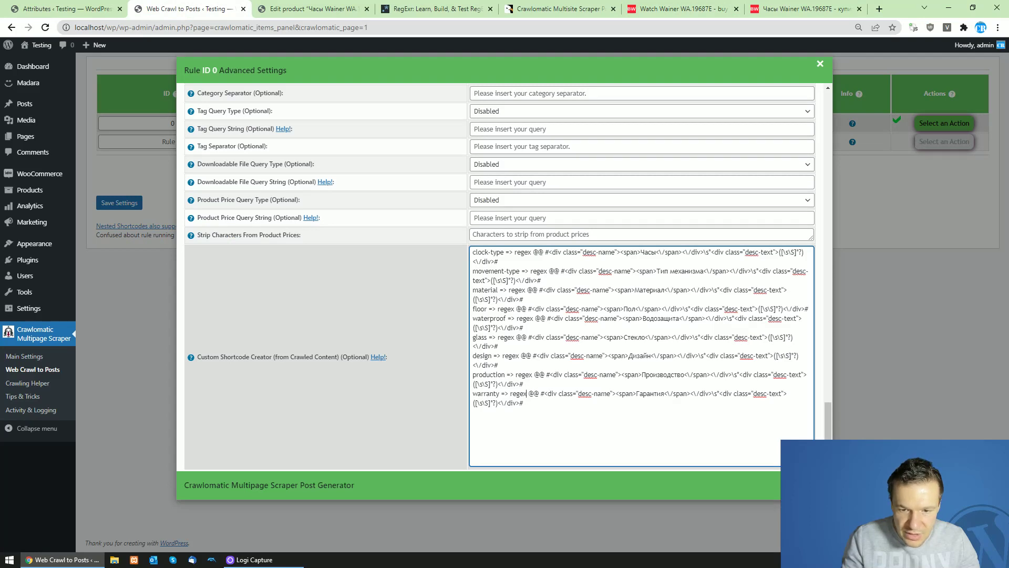
drag(525, 384, 537, 402)
Duplicate the warranty rule line twice below itself
key(ctrl+c)
key(Right)
key(ctrl+v)
key(ctrl+v)
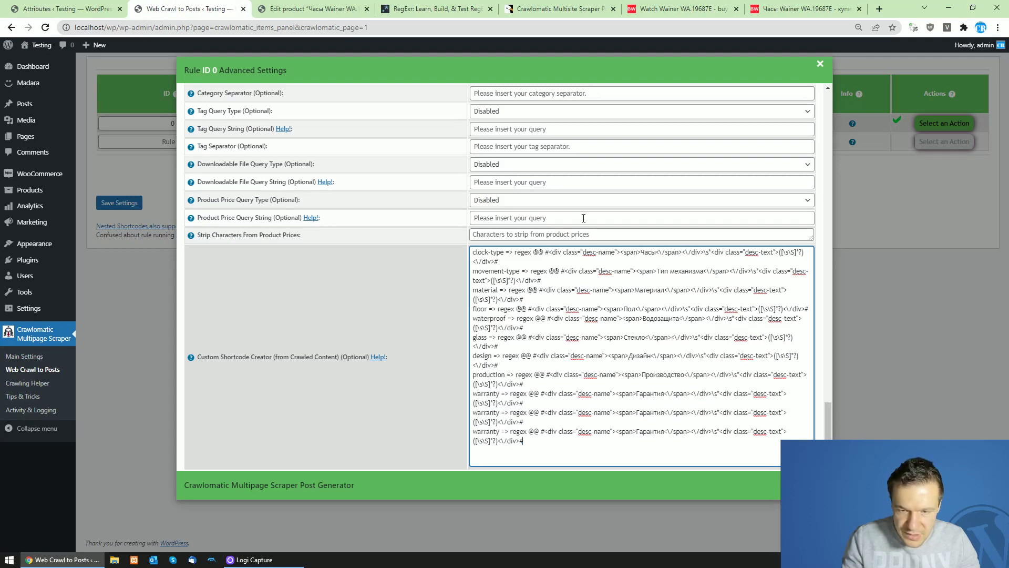
Turn the first copy into a diameter rule matching the Диаметр label
click(678, 9)
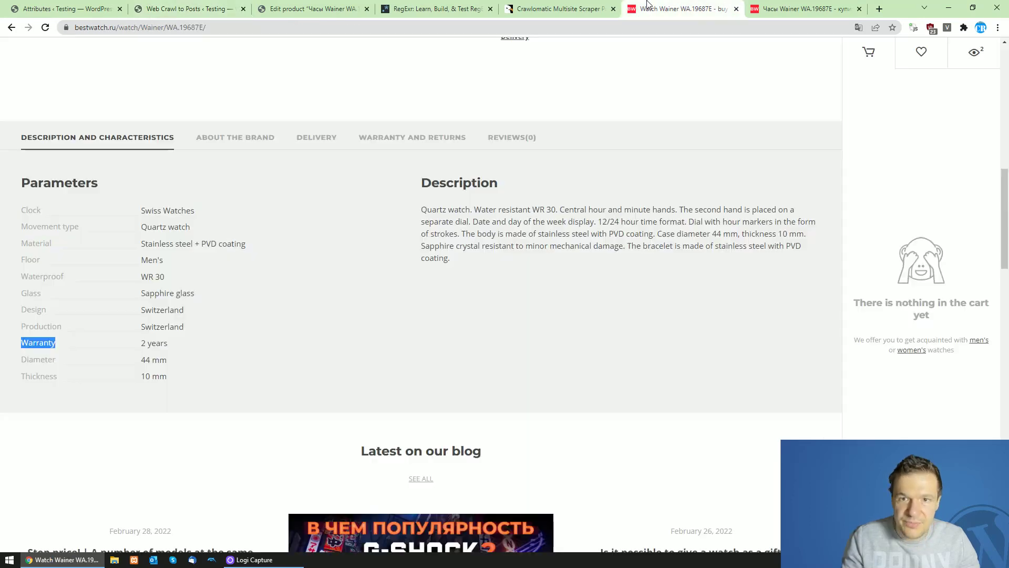
key(ctrl+Tab)
double_click(36, 354)
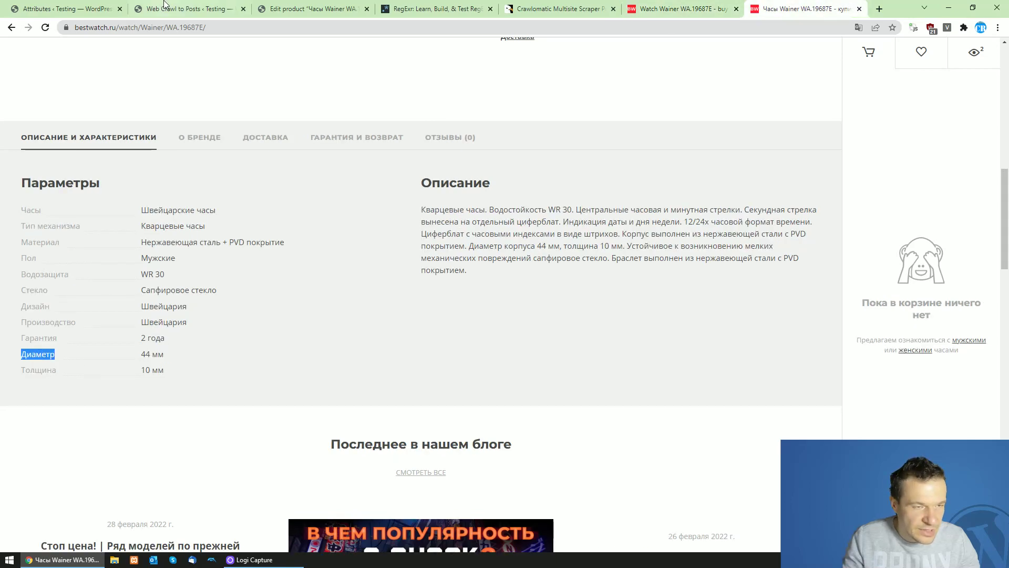
click(164, 6)
double_click(483, 413)
text(d)
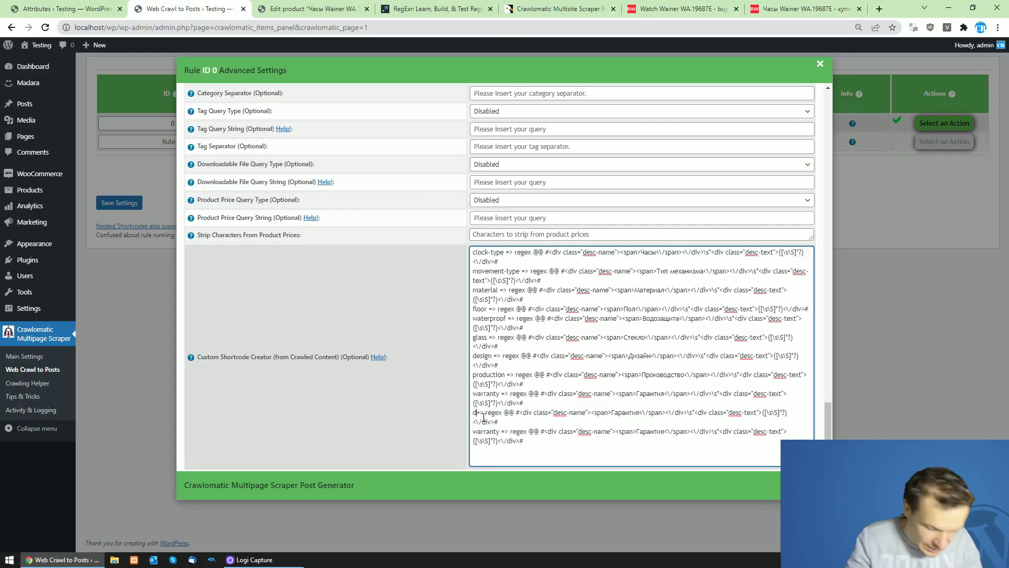
text(iameter)
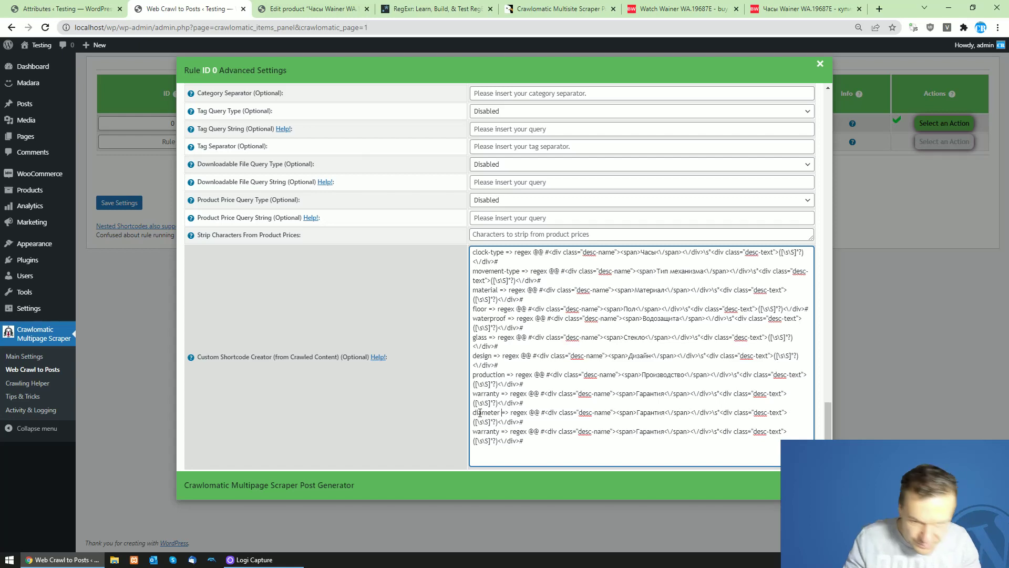
double_click(651, 413)
key(ctrl+v)
Turn the second copy into a thickness rule matching the Толщина label
click(718, 4)
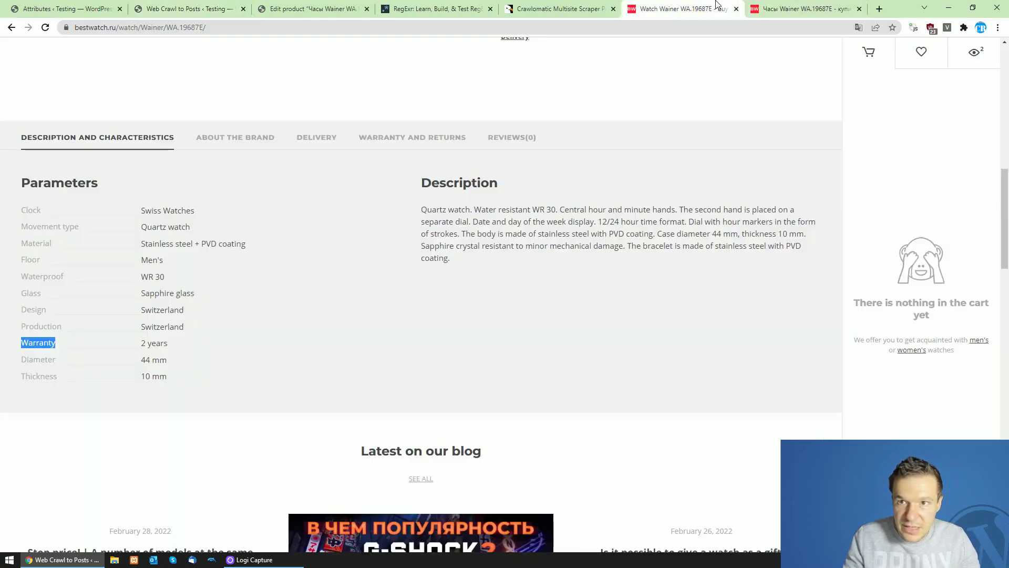
double_click(35, 375)
click(184, 8)
double_click(487, 431)
key(ctrl+v)
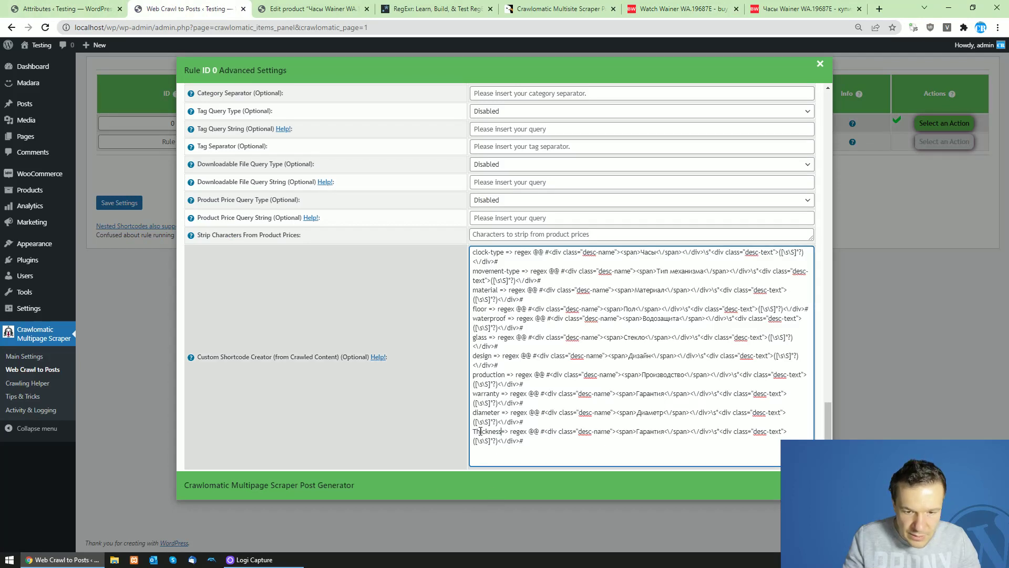
click(477, 432)
key(BackSpace)
text(t)
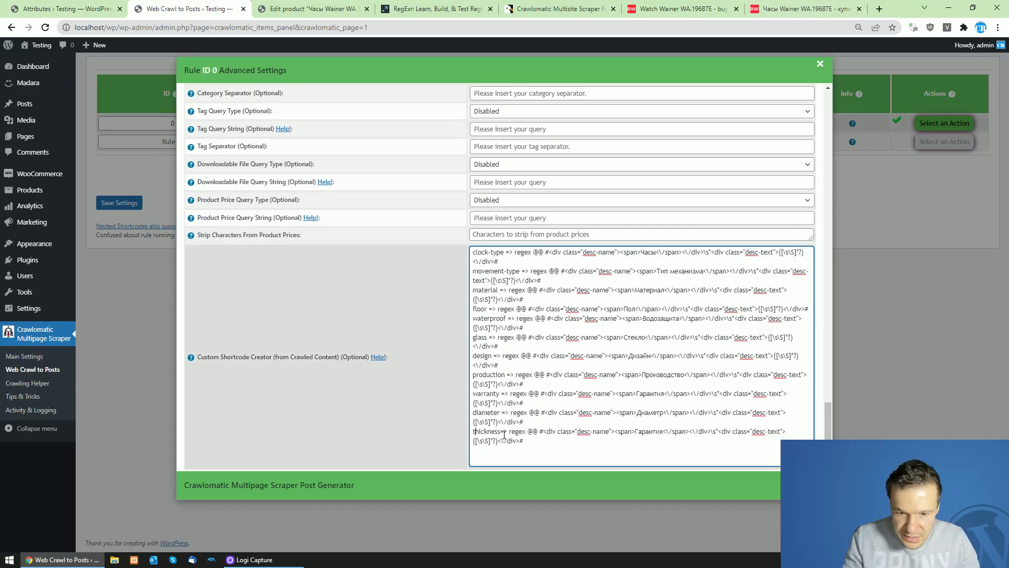
click(804, 9)
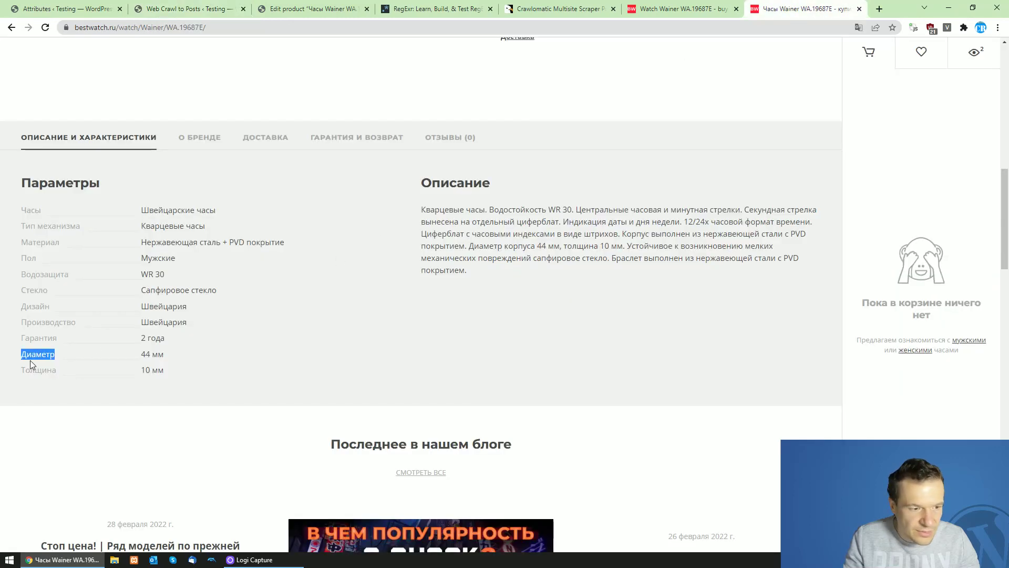
click(171, 7)
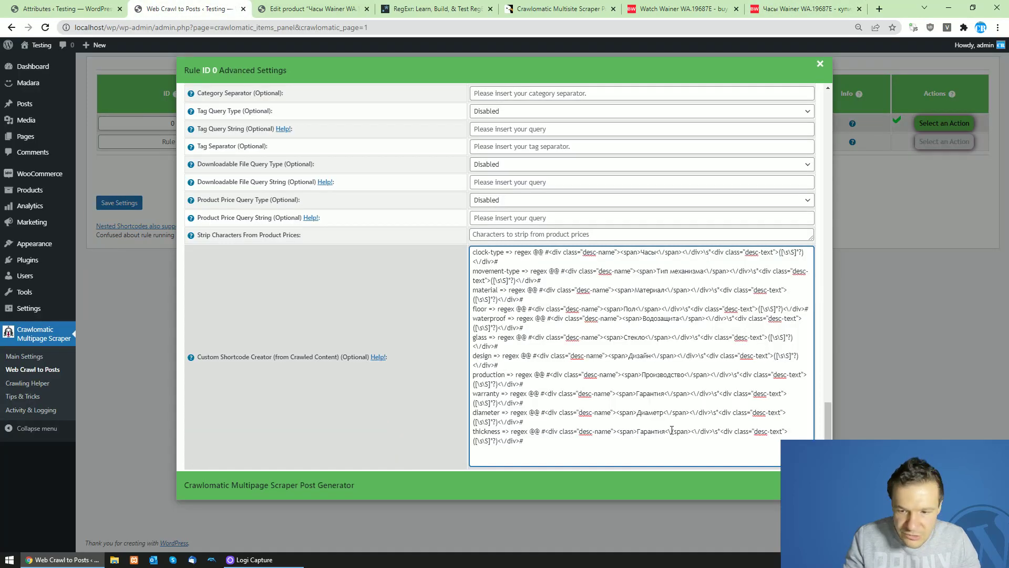
double_click(646, 432)
key(ctrl+v)
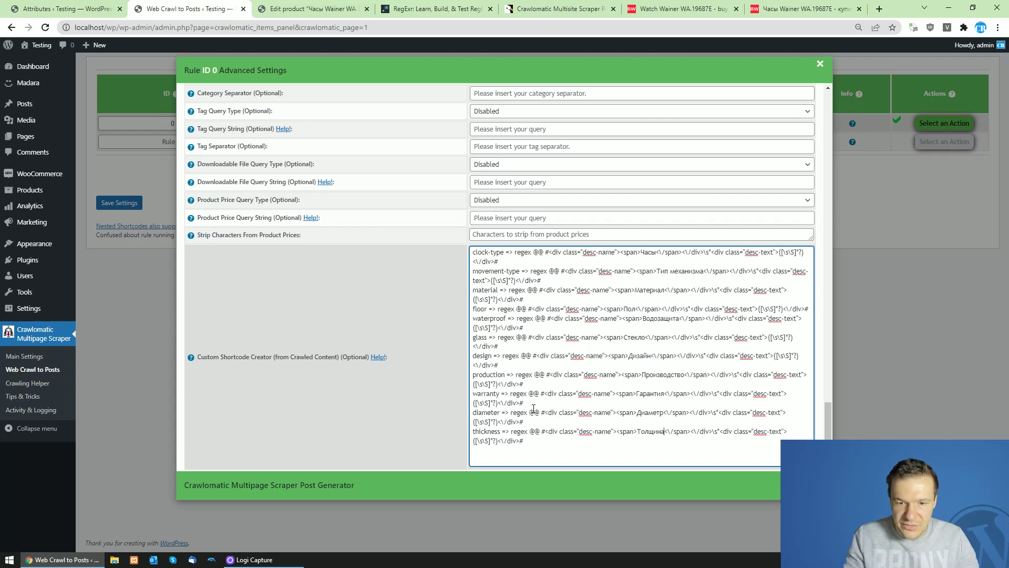
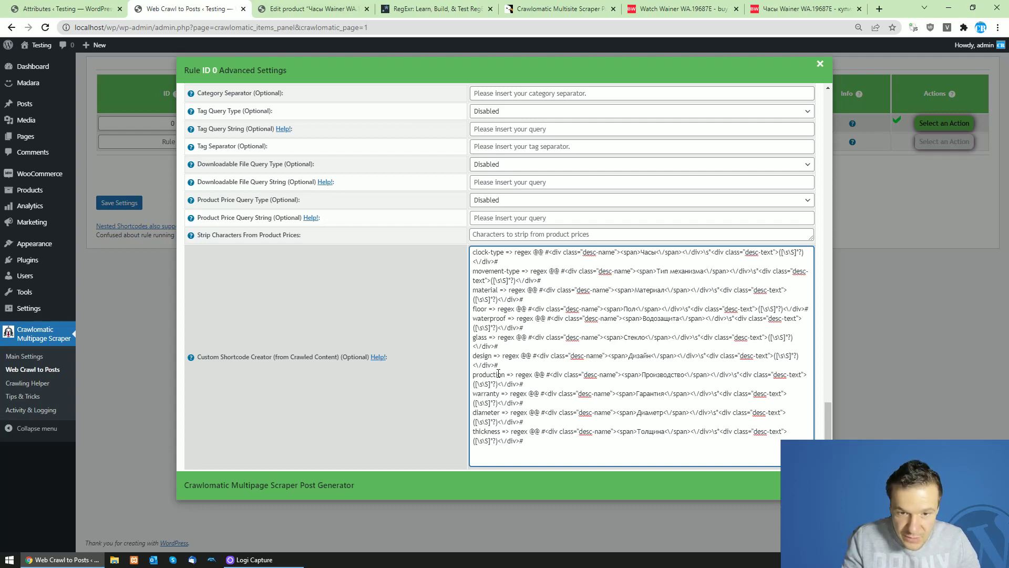
Append a duplicate of the pa_clock-type mapping at the end of the custom taxonomies
scroll(499, 373, up, 1)
scroll(338, 375, down, 1)
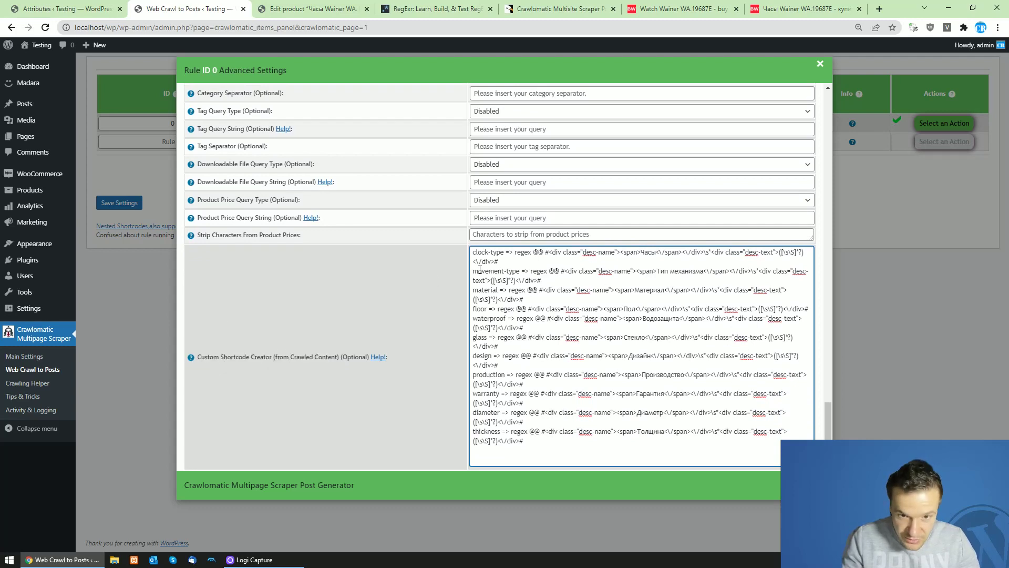
drag(473, 271, 520, 271)
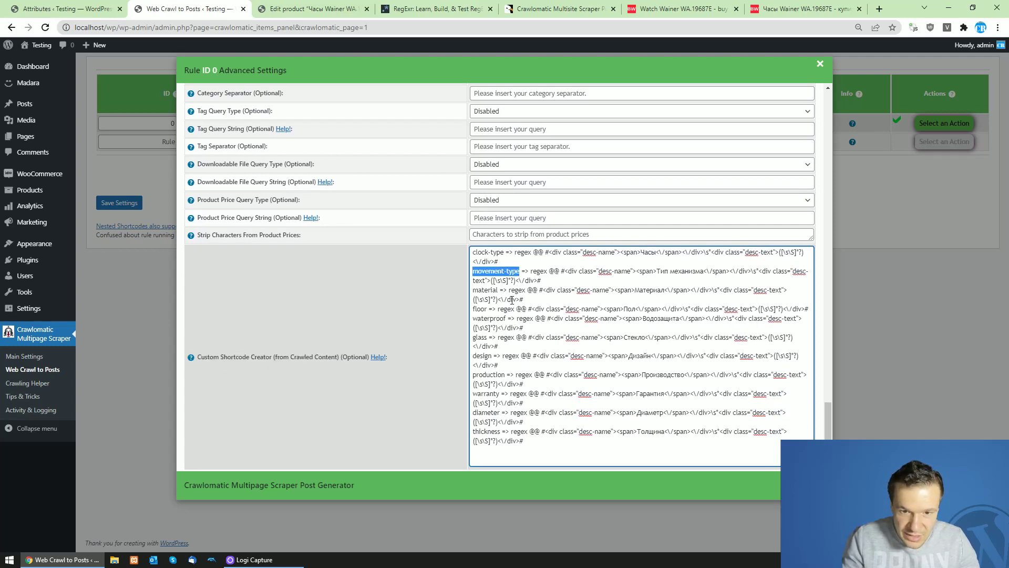
scroll(509, 329, up, 20)
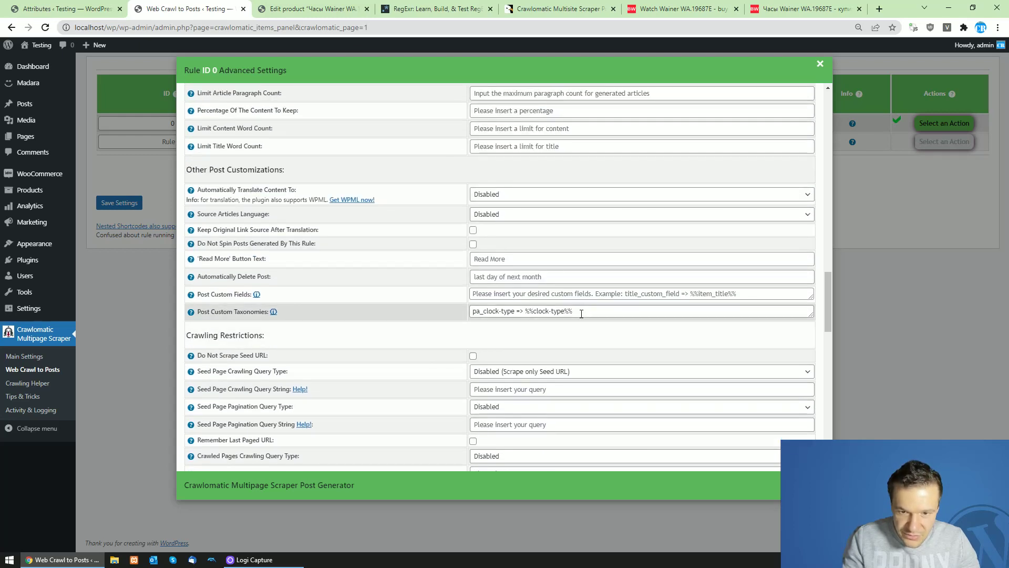
click(581, 313)
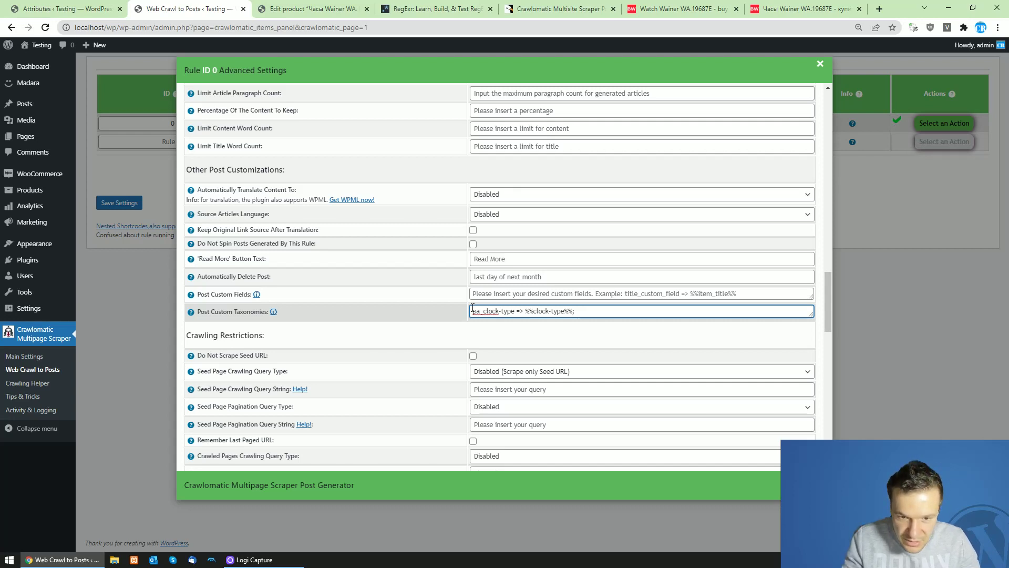
drag(486, 311, 555, 310)
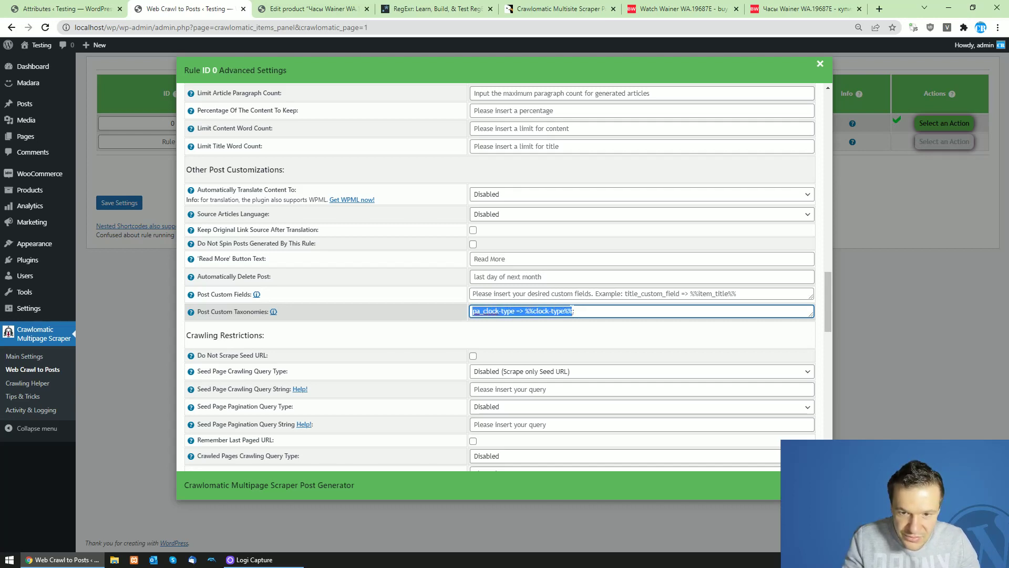
click(581, 312)
text(pa_clock-type => %%clock-type%%)
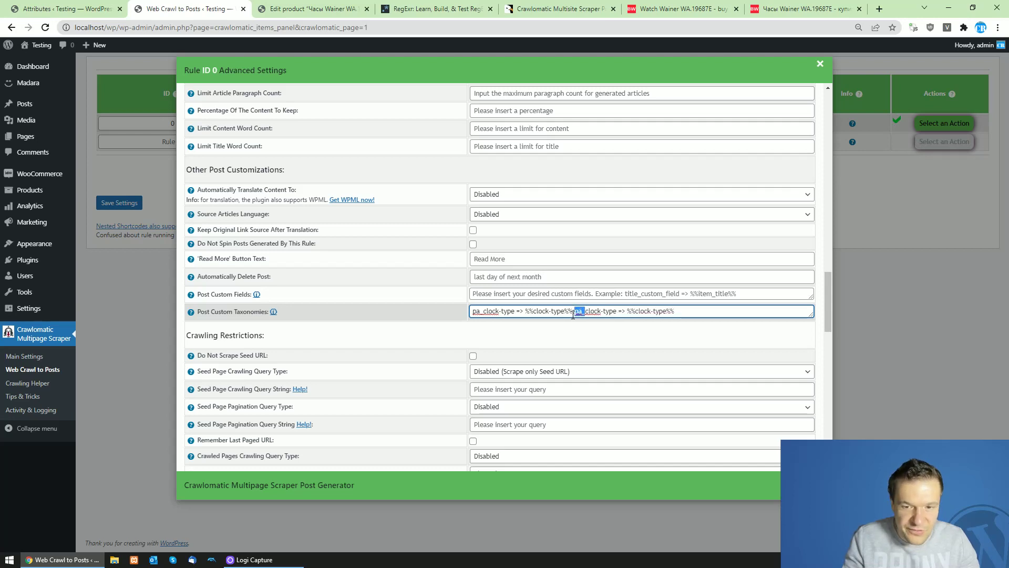
Change the copy to pa_design => %%design%% and append a duplicate of it
key(ctrl+Page_Up)
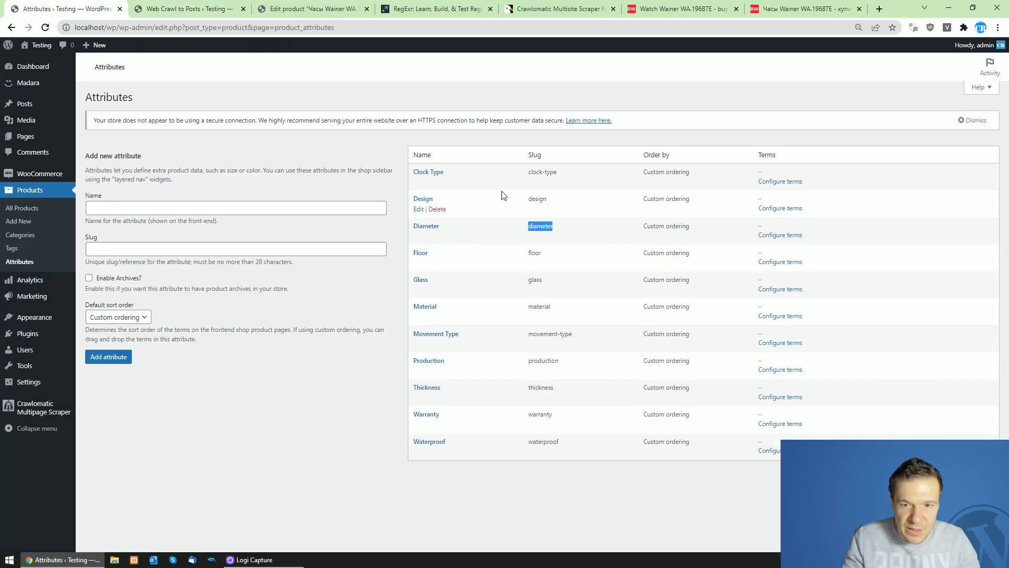
click(532, 199)
click(234, 15)
drag(574, 311, 650, 311)
text(design => %%design%%)
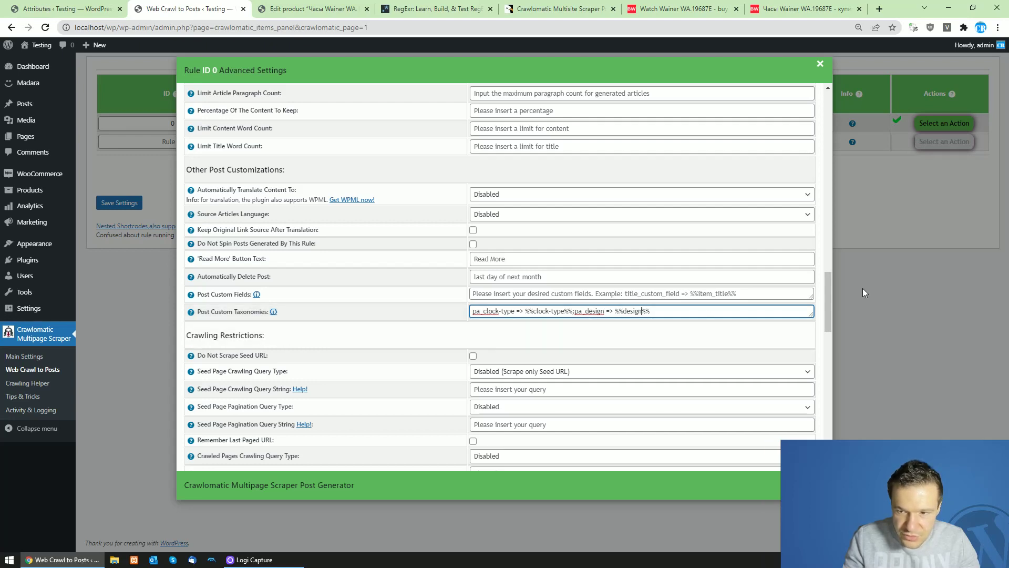
drag(830, 290, 830, 421)
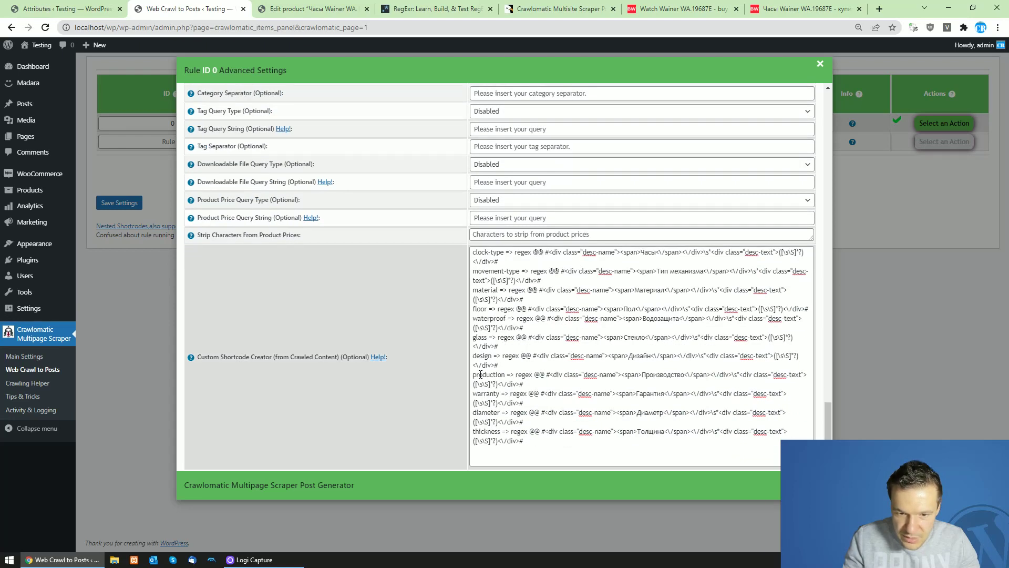
double_click(480, 357)
scroll(450, 349, up, 10)
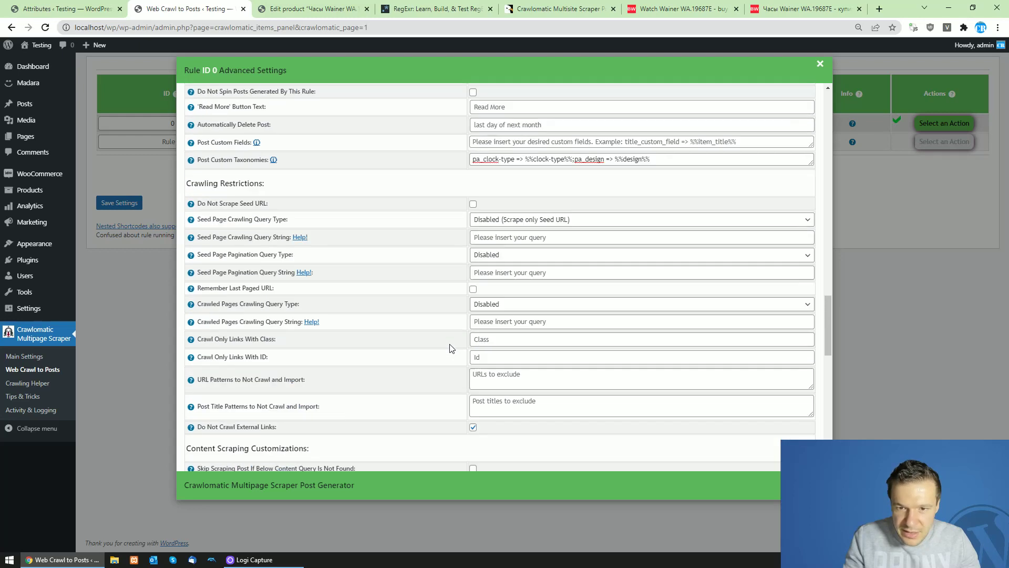
scroll(451, 349, up, 2)
drag(572, 313, 654, 316)
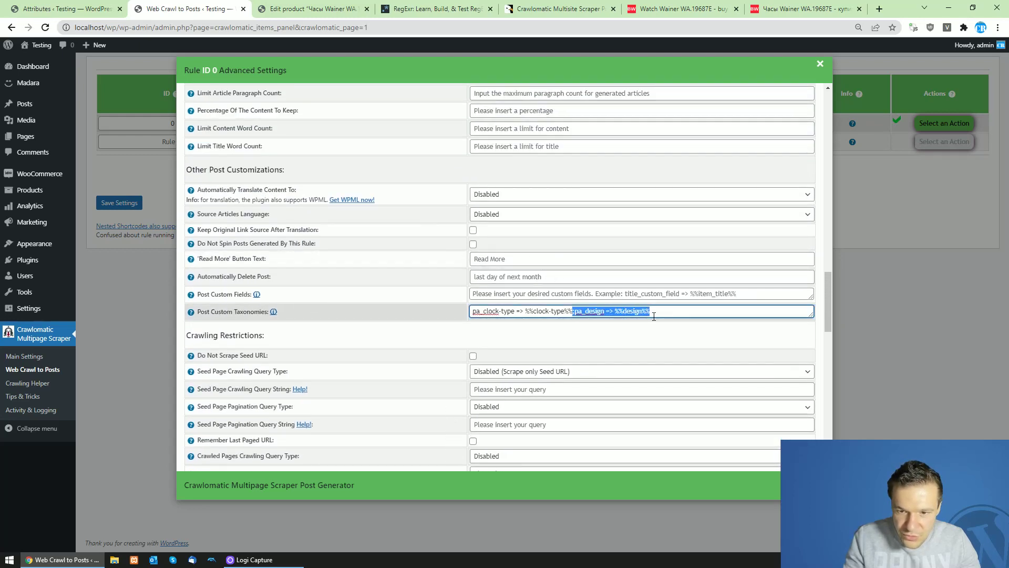
key(ctrl+c)
key(End)
key(ctrl+v)
Turn the duplicate into pa_diameter => %%diameter%%, append another copy, and enlarge the field
click(63, 9)
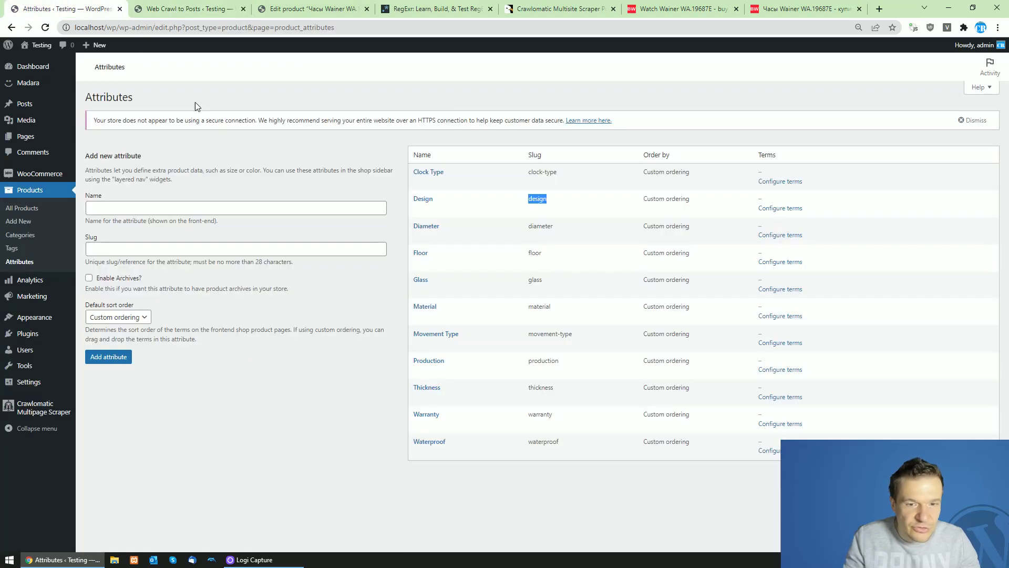
double_click(533, 227)
click(187, 8)
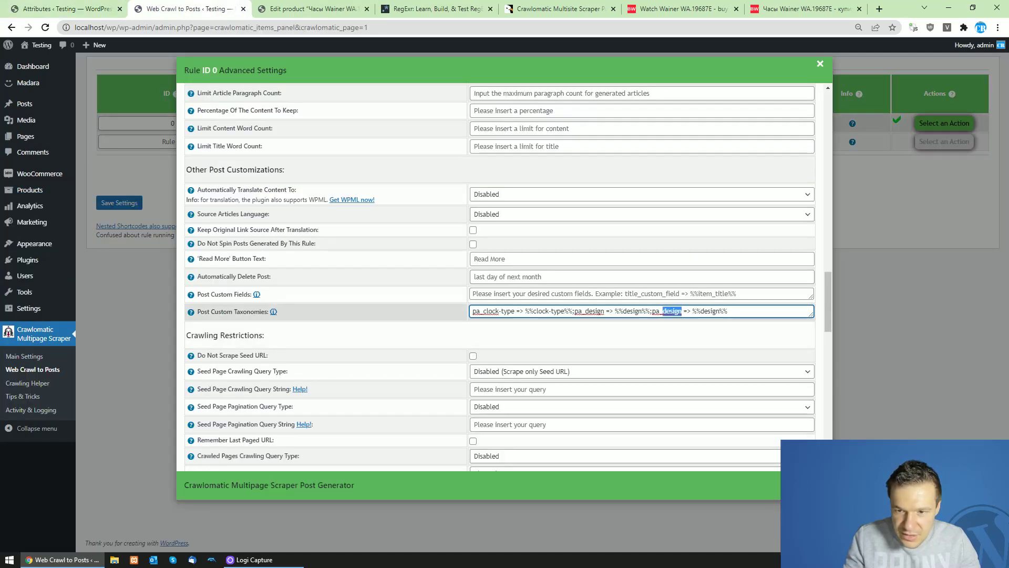
key(ctrl+v)
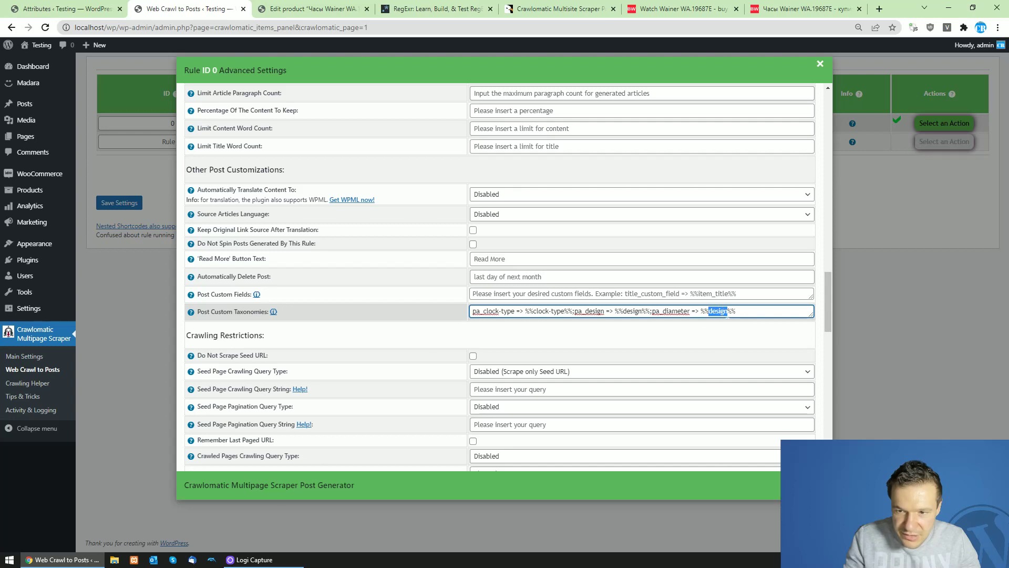
key(ctrl+v)
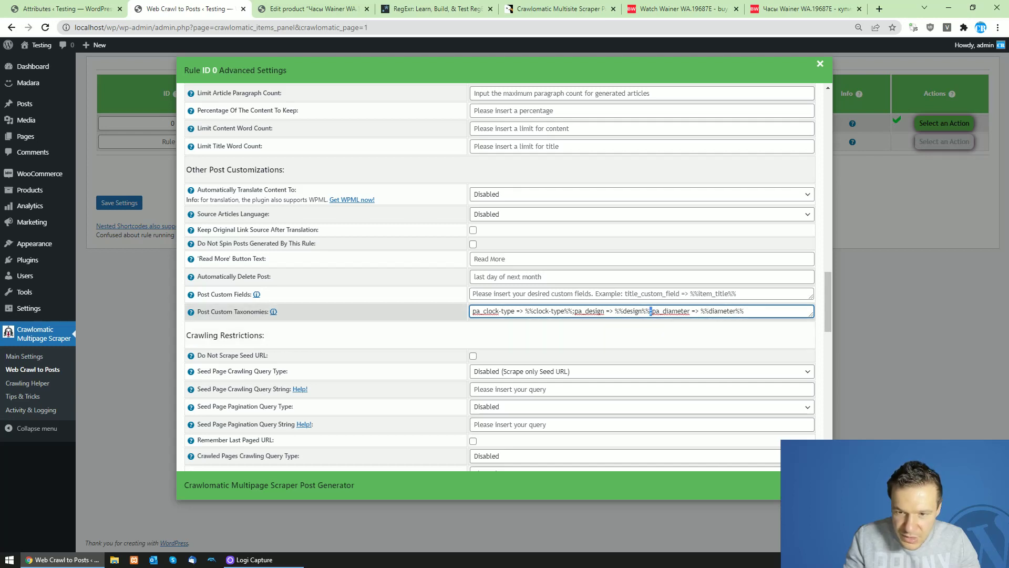
drag(651, 311, 744, 311)
key(ctrl+c)
click(753, 314)
key(ctrl+v)
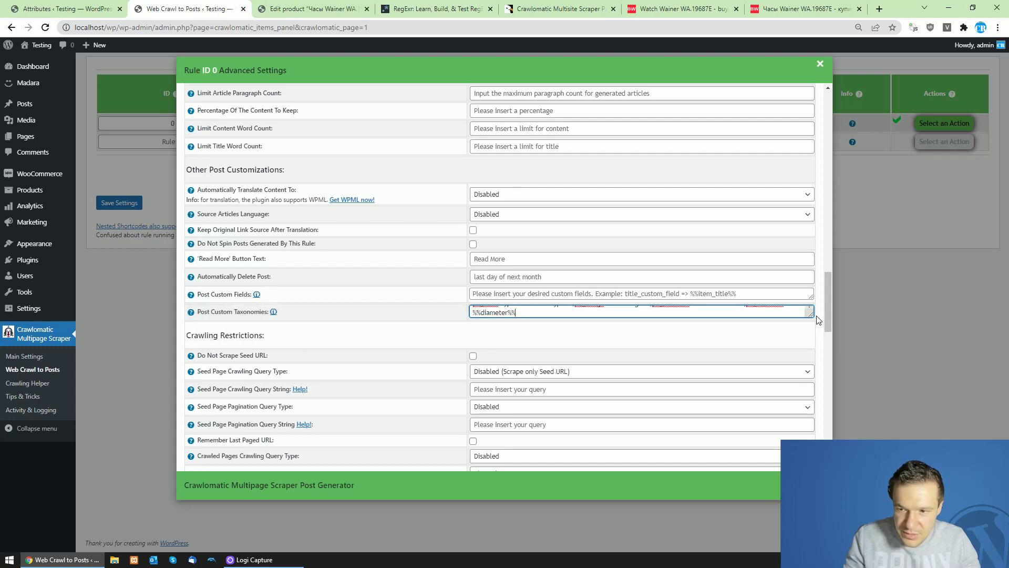
drag(812, 316, 811, 454)
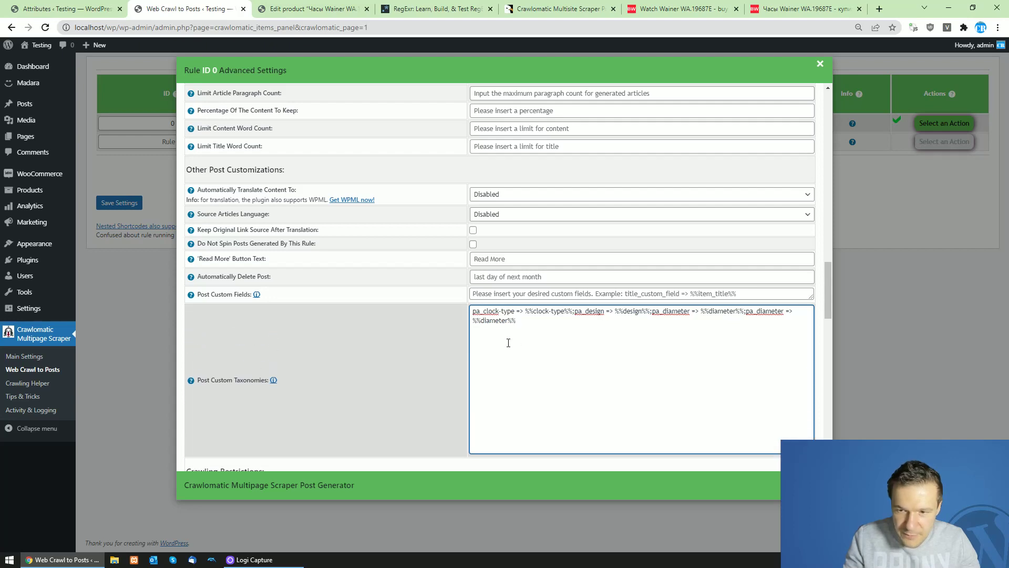
Change the duplicate to pa_floor => %%floor%% and append several copies of it
click(97, 8)
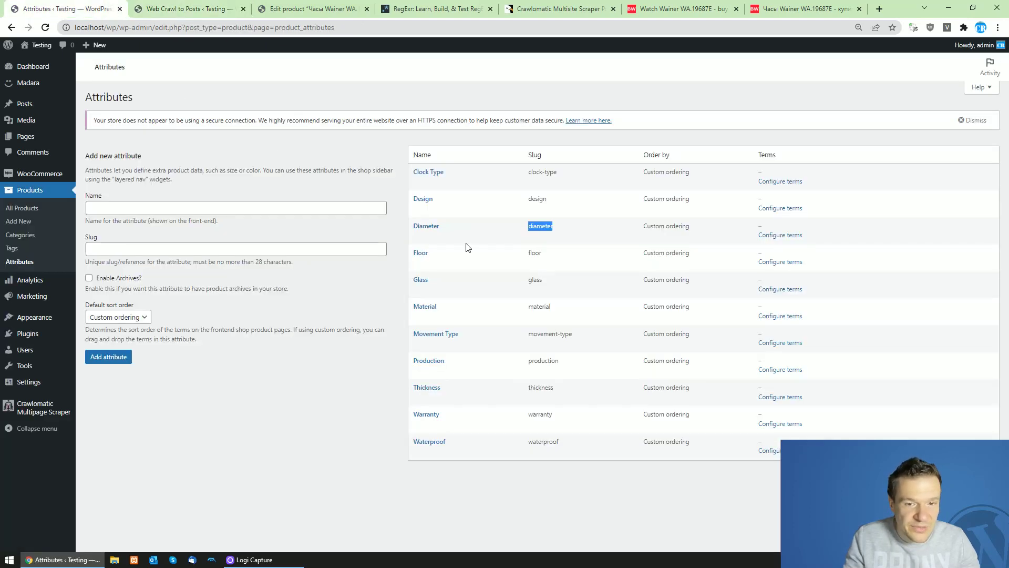
double_click(535, 253)
click(171, 7)
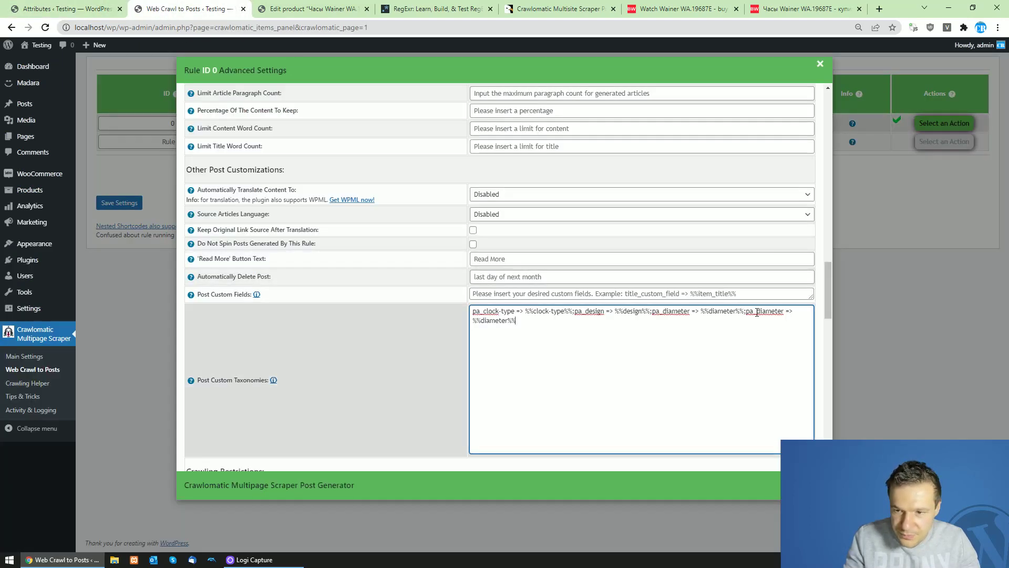
key(ctrl+v)
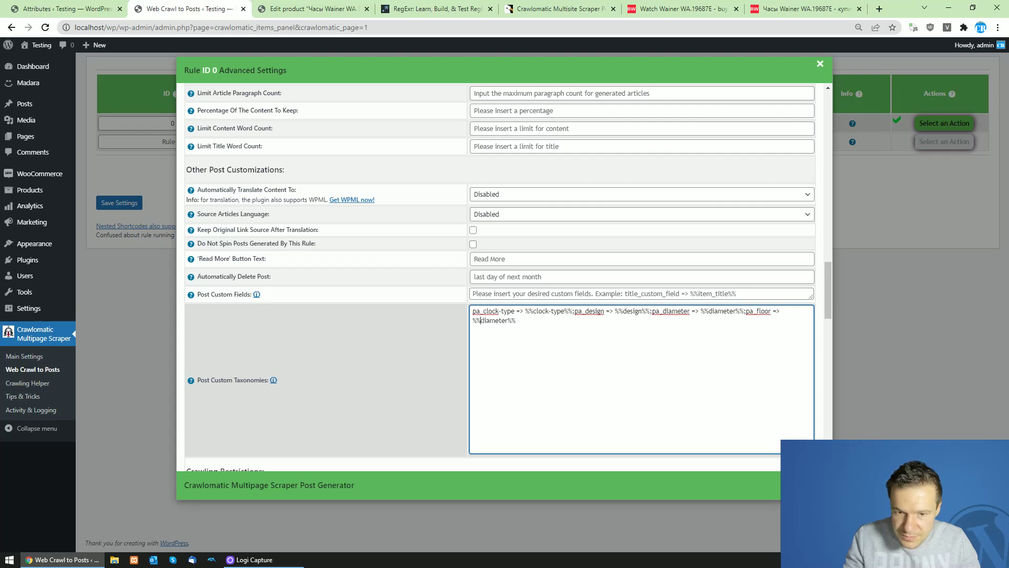
drag(481, 320, 505, 320)
key(ctrl+v)
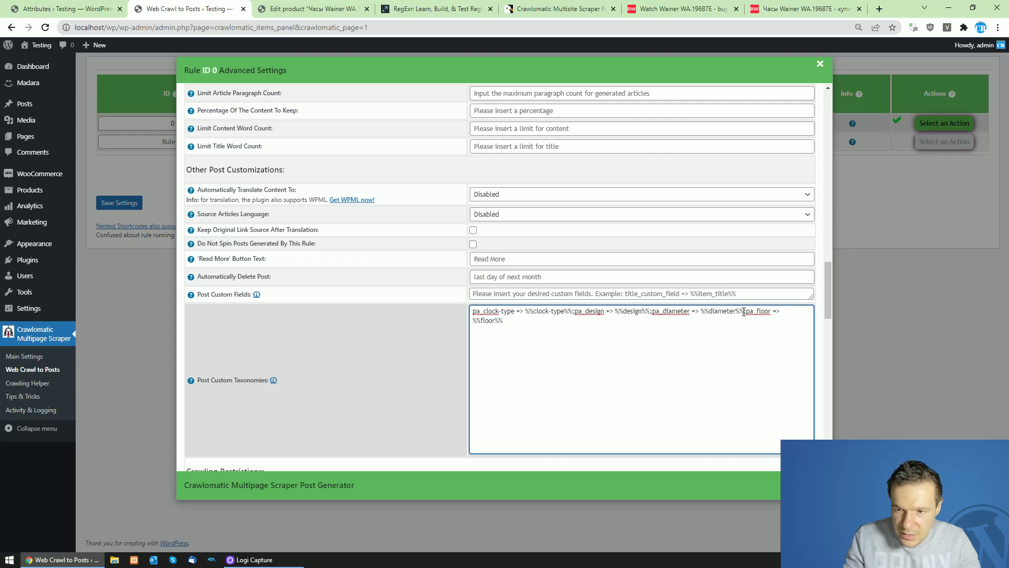
drag(752, 312, 503, 321)
key(ctrl+c)
click(570, 325)
key(ctrl+v)
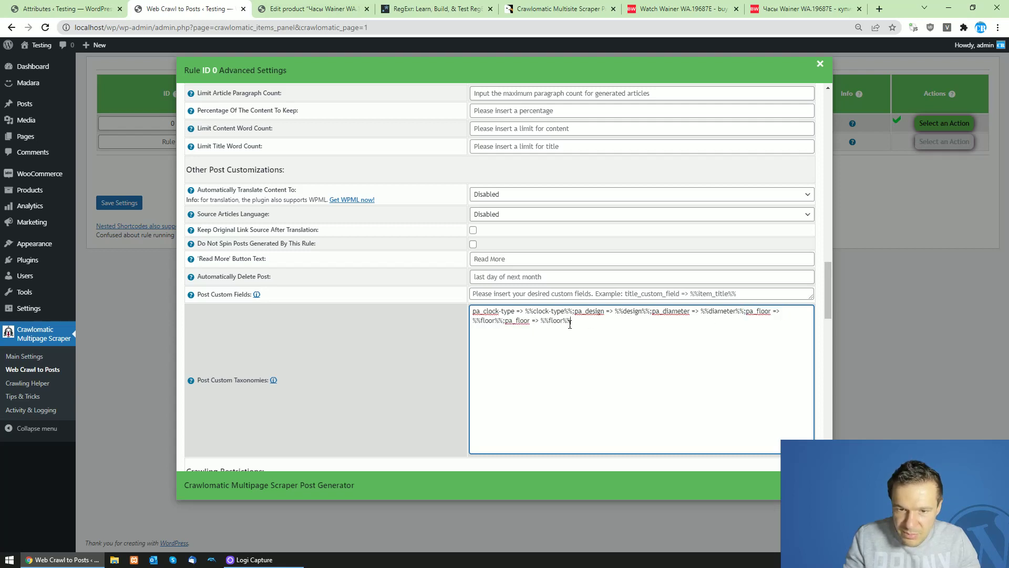
key(ctrl+v)
key(ctrl+v)
key(ctrl+v)
key(ctrl+v)
Turn the next two copies into pa_glass => %%glass%% and pa_material => %%material%%
key(ctrl+Page_Up)
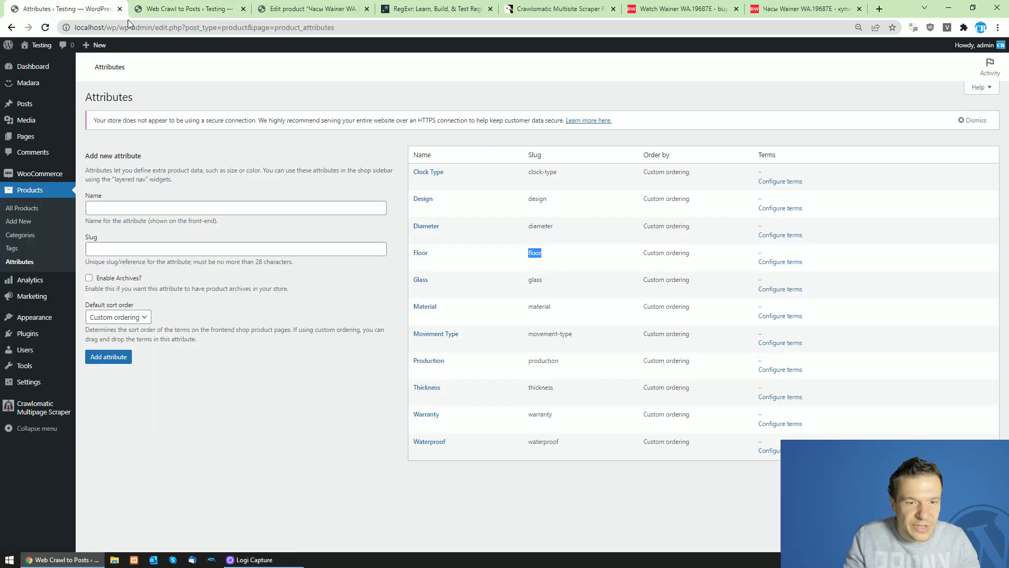
double_click(532, 281)
click(221, 9)
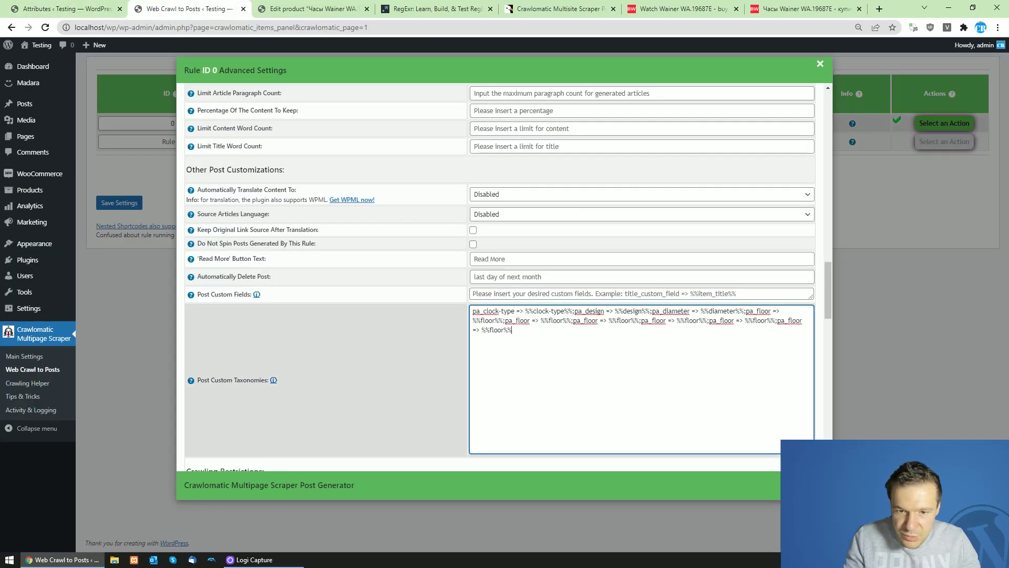
key(ctrl+v)
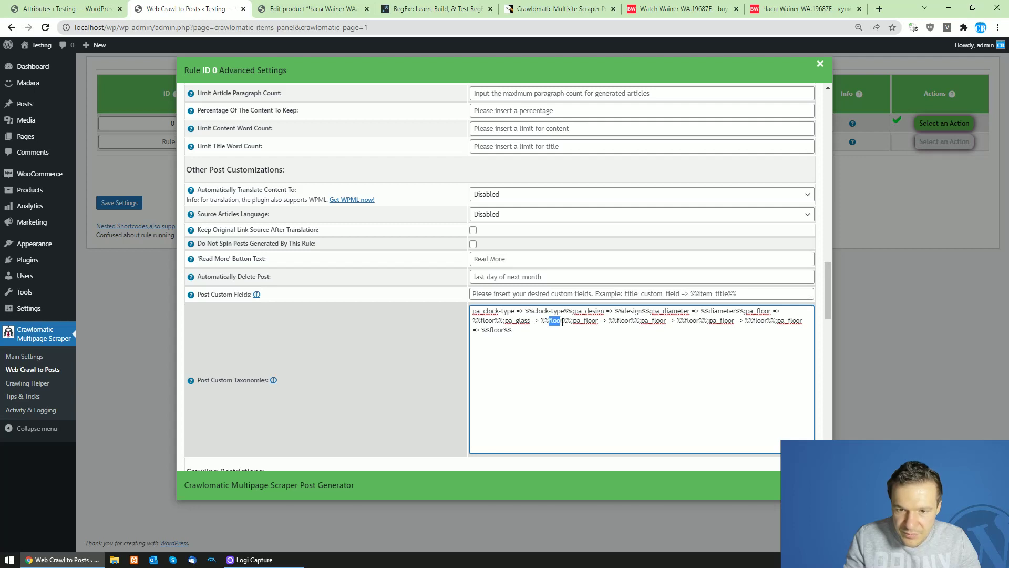
key(ctrl+v)
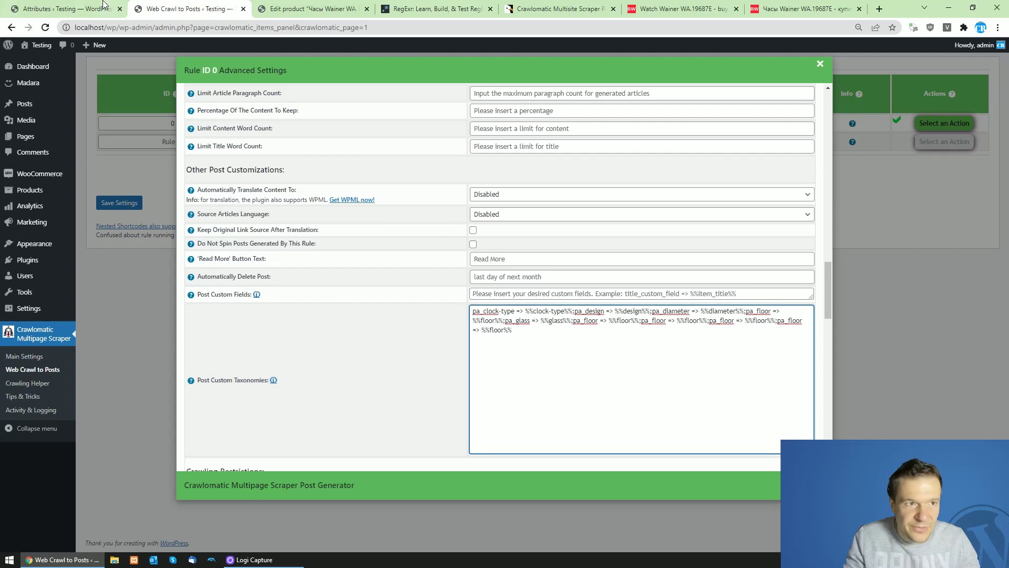
key(ctrl+Page_Up)
double_click(539, 307)
key(ctrl+Page_Down)
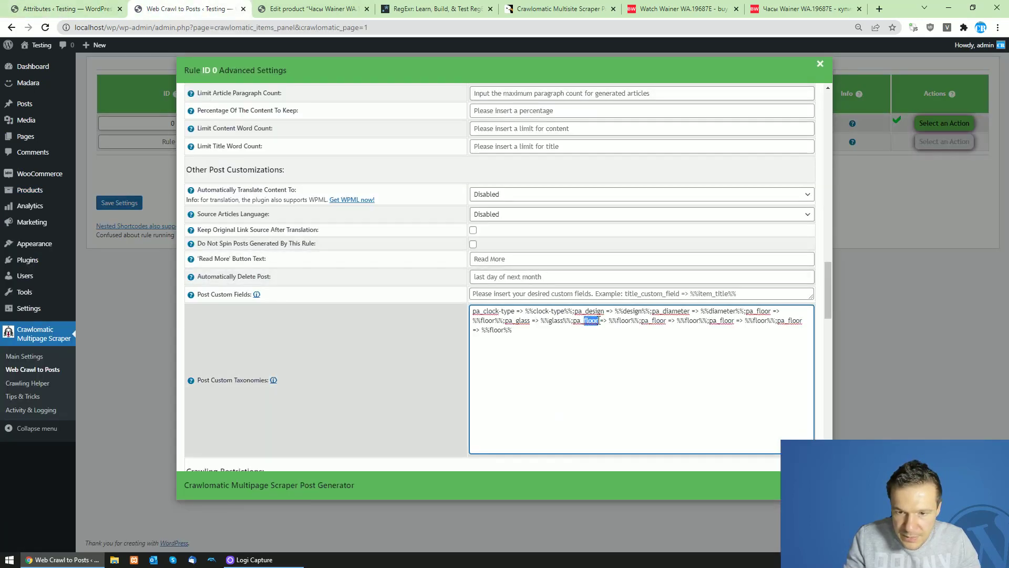
key(ctrl+v)
double_click(635, 321)
key(ctrl+v)
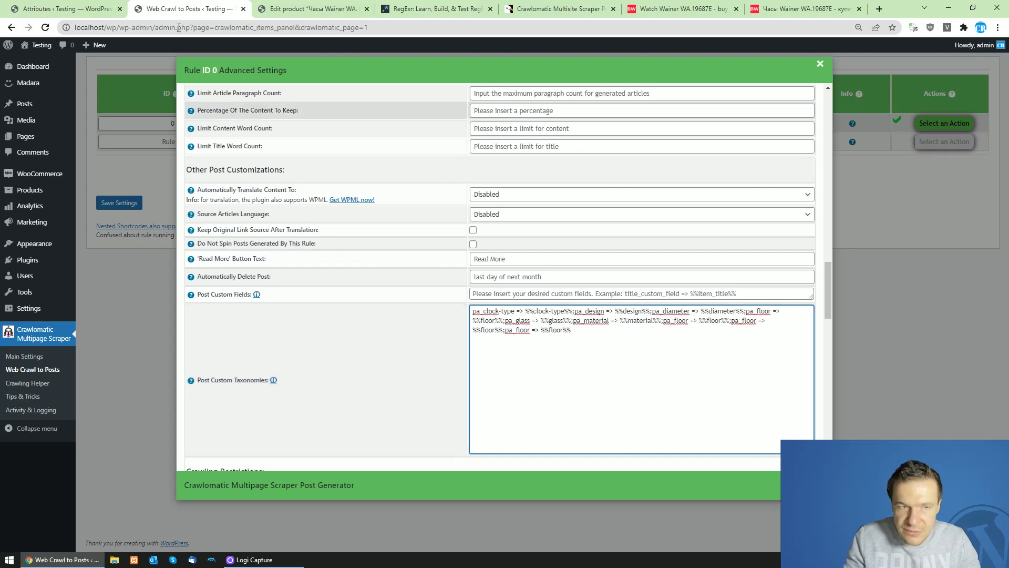
Map the next copies to pa_movement-type and pa_production with matching %% placeholders
key(ctrl+Page_Up)
drag(527, 334, 572, 333)
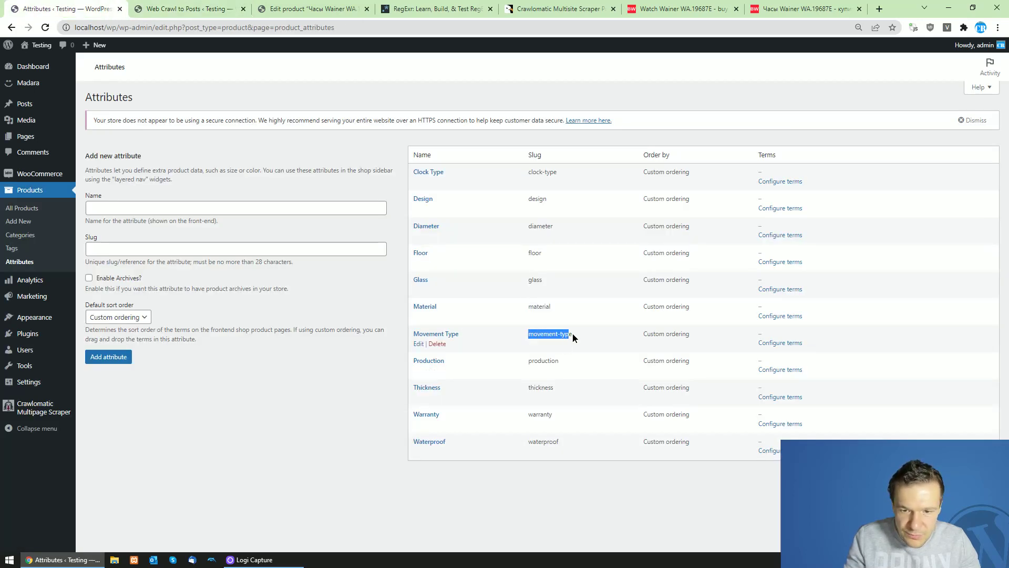
click(211, 9)
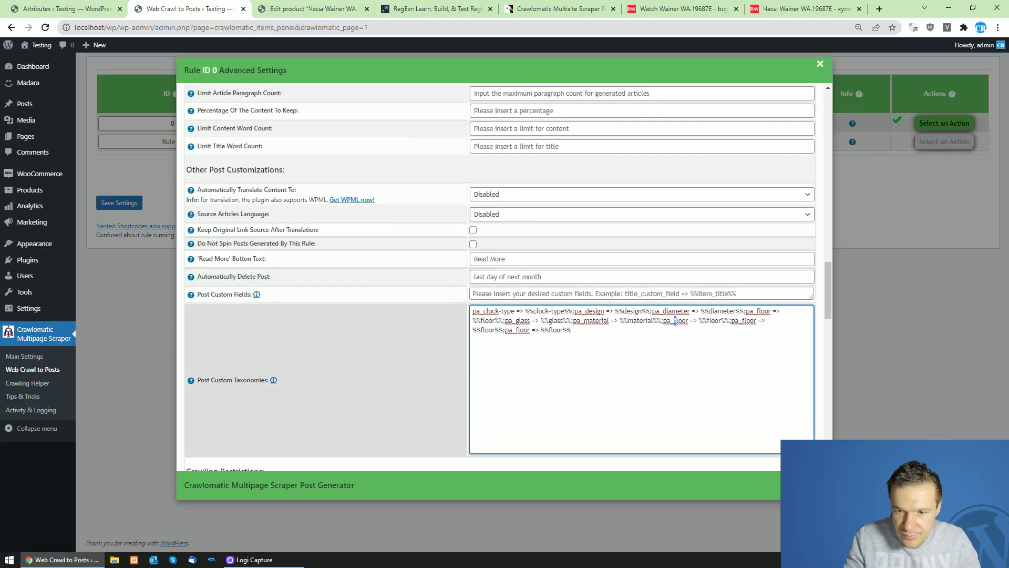
key(ctrl+v)
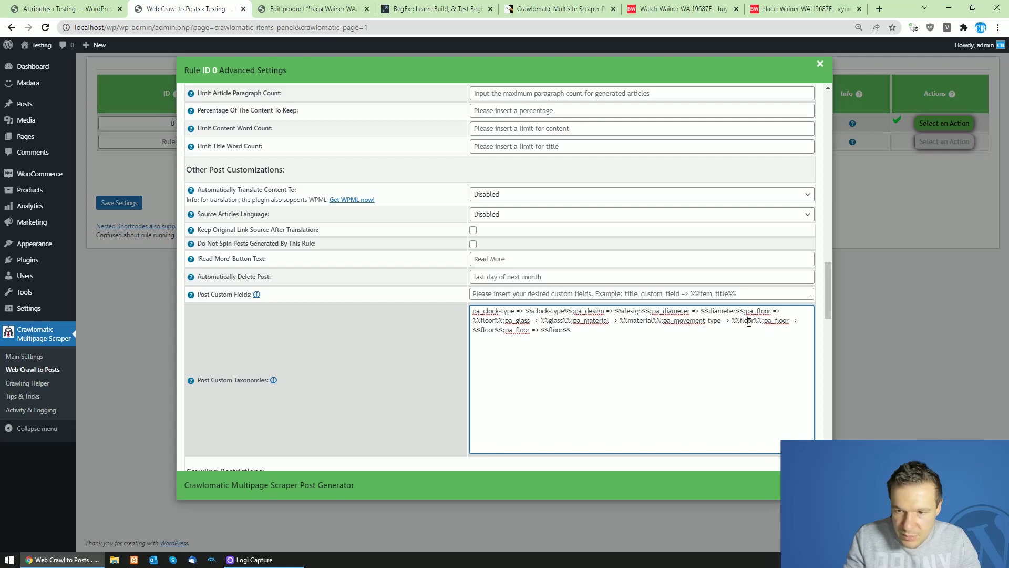
double_click(749, 322)
key(ctrl+v)
key(ctrl+Page_Up)
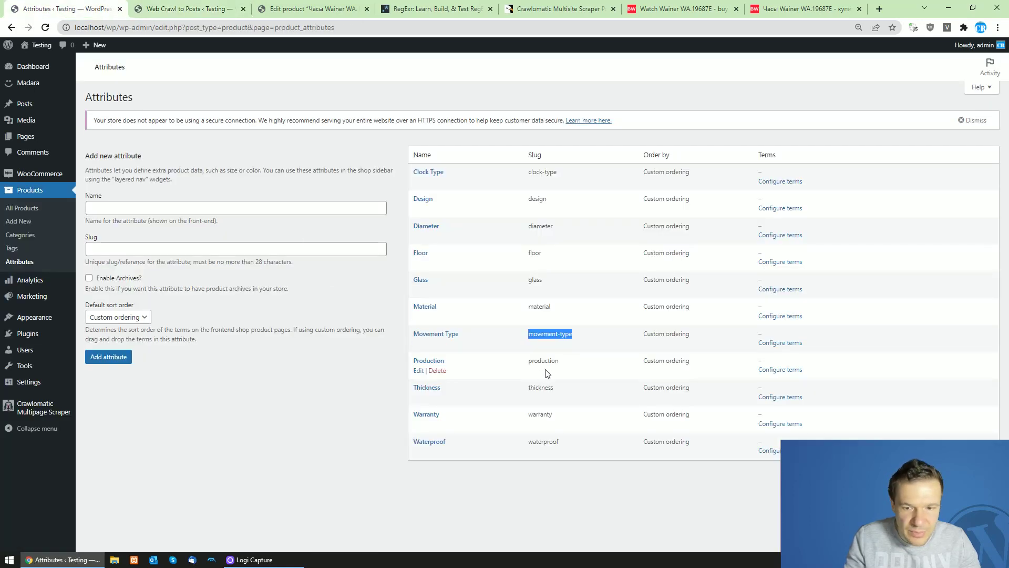
double_click(543, 360)
click(189, 8)
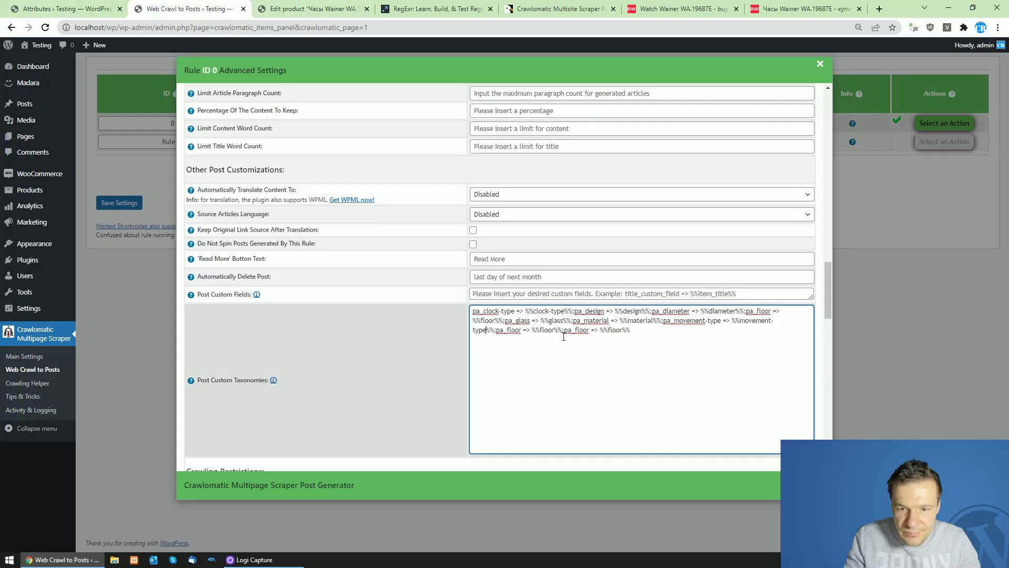
key(ctrl+v)
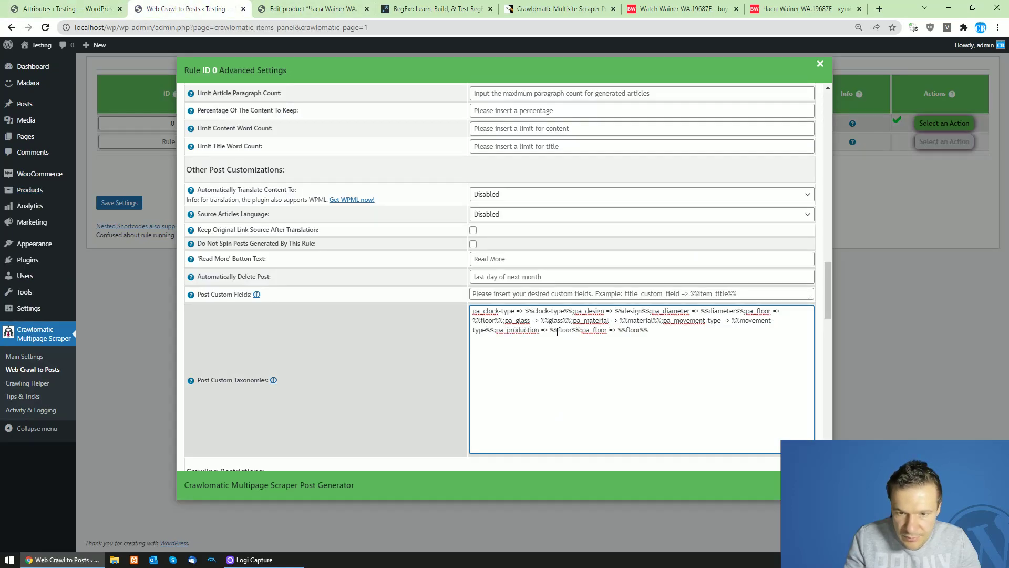
key(ctrl+v)
Set the next copy to pa_thickness => %%thickness%% and append more copies of it
key(ctrl+Page_Up)
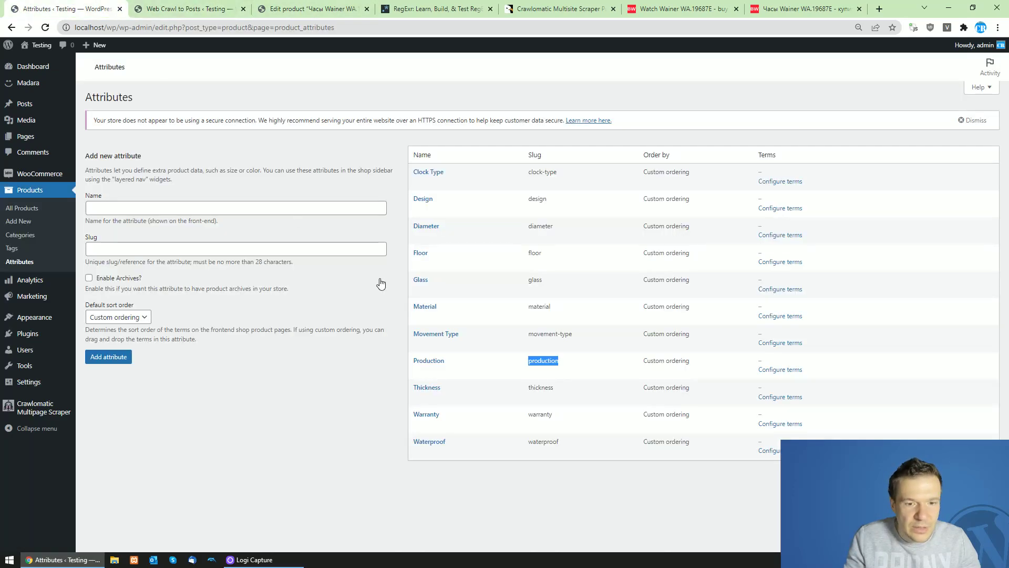
double_click(552, 388)
key(ctrl+c)
click(190, 9)
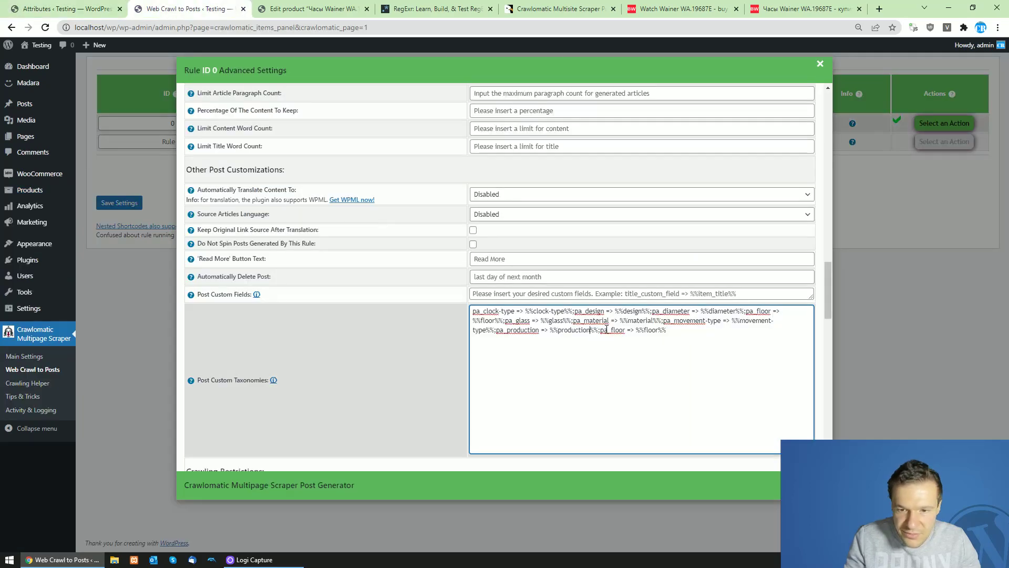
key(ctrl+v)
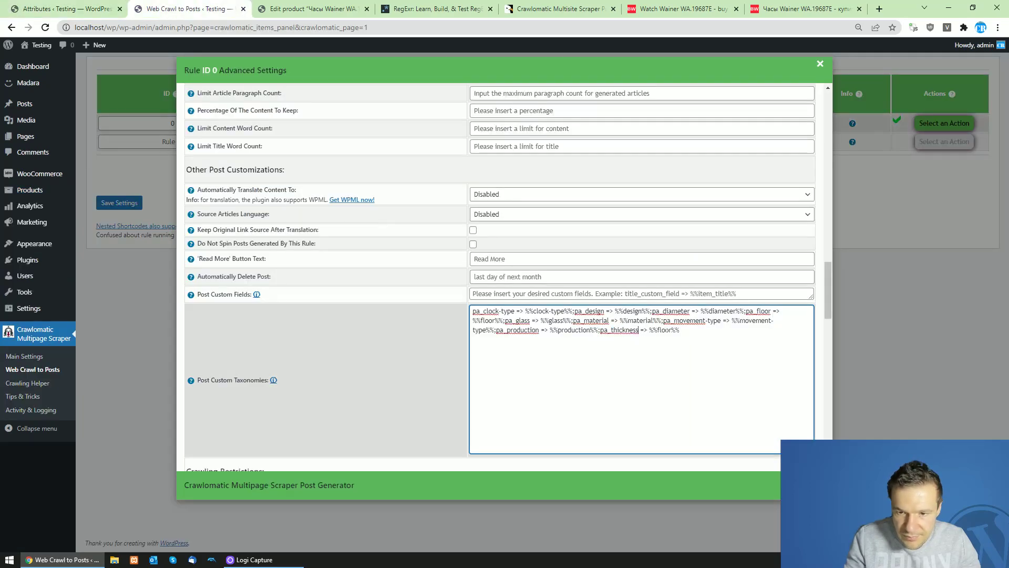
double_click(664, 330)
key(ctrl+v)
key(ctrl+Page_Up)
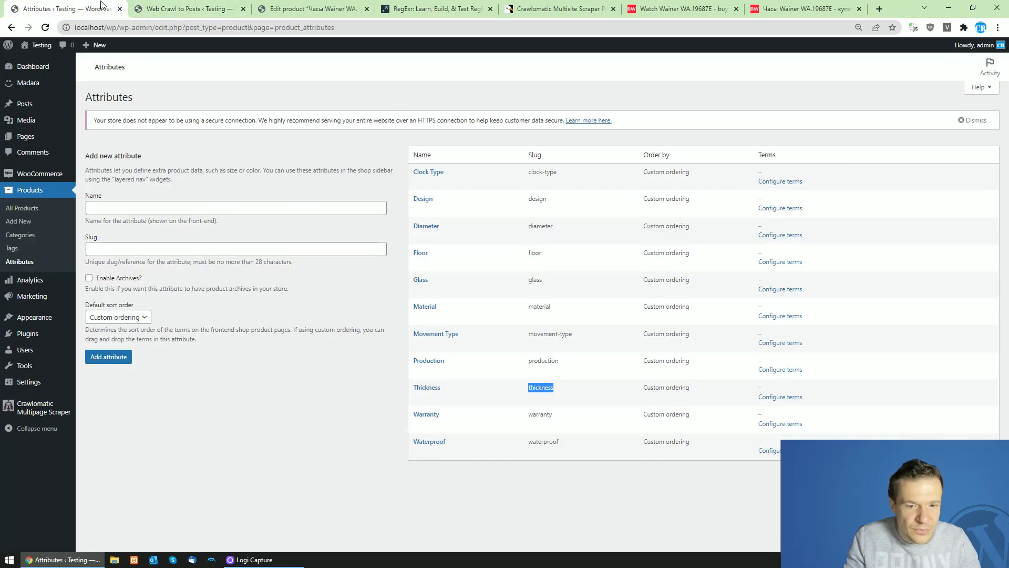
key(ctrl+Page_Down)
drag(597, 330, 693, 329)
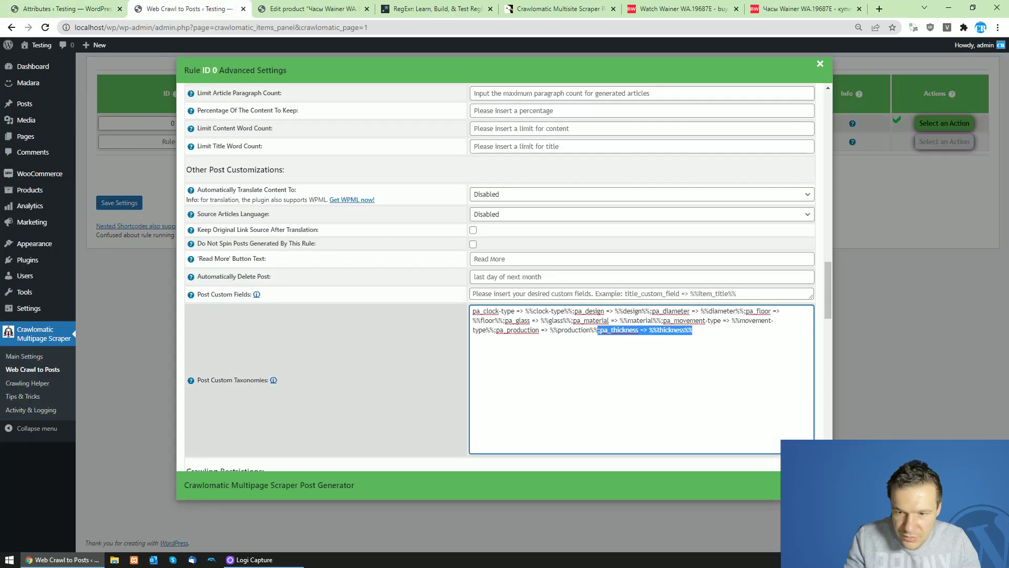
key(ctrl+c)
click(700, 330)
key(ctrl+v)
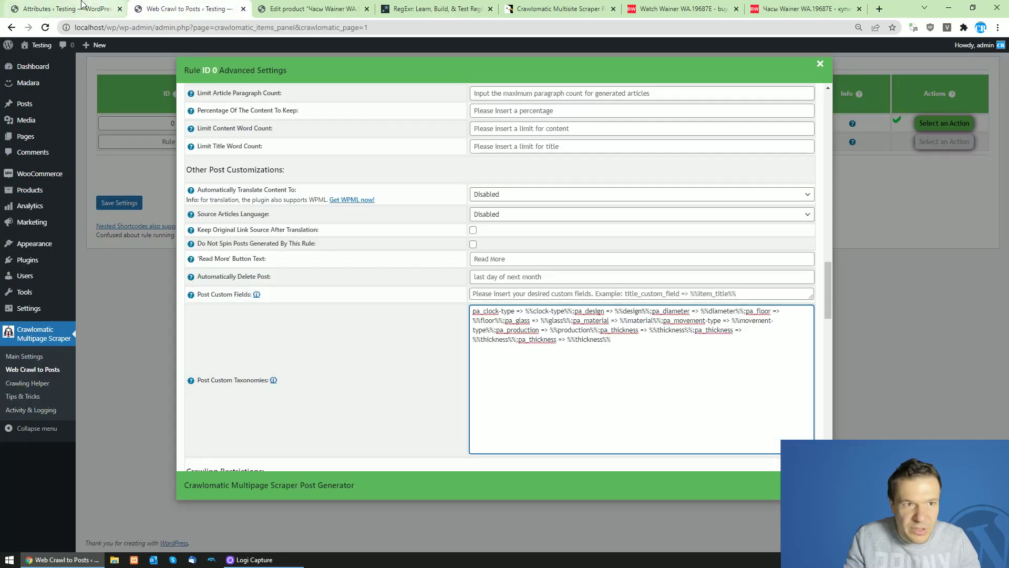
Map the last copies to pa_warranty and pa_waterproof, then close the advanced settings
key(ctrl+Page_Up)
double_click(540, 414)
key(ctrl+Page_Down)
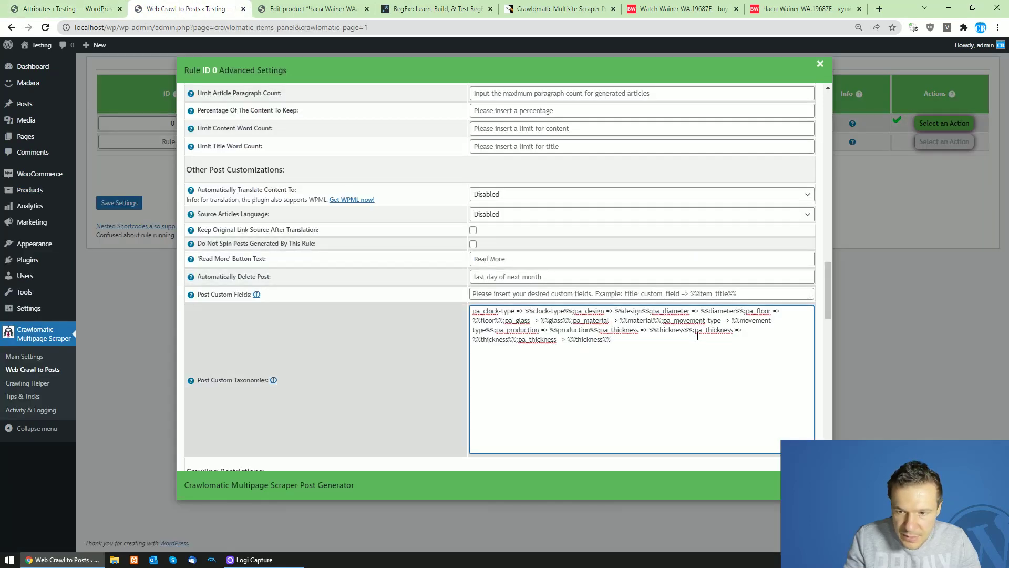
key(ctrl+v)
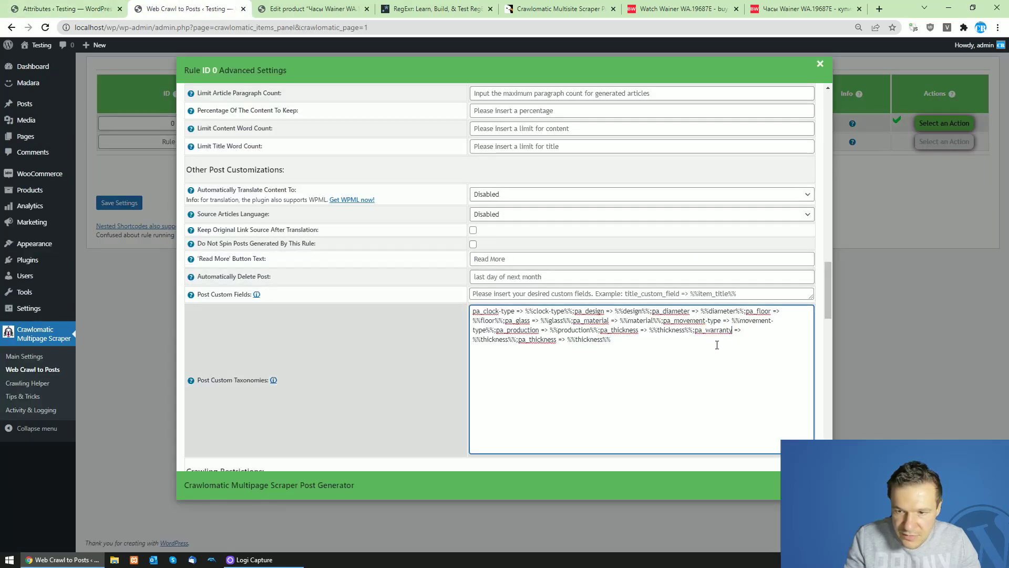
drag(480, 339, 509, 339)
key(ctrl+v)
key(ctrl+Page_Up)
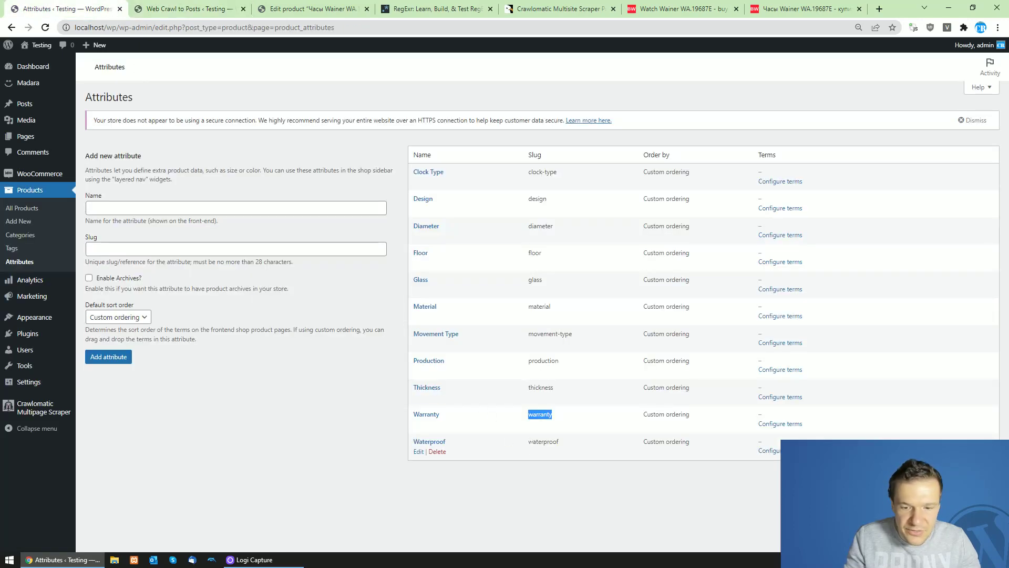
double_click(542, 441)
key(ctrl+c)
key(ctrl+Page_Down)
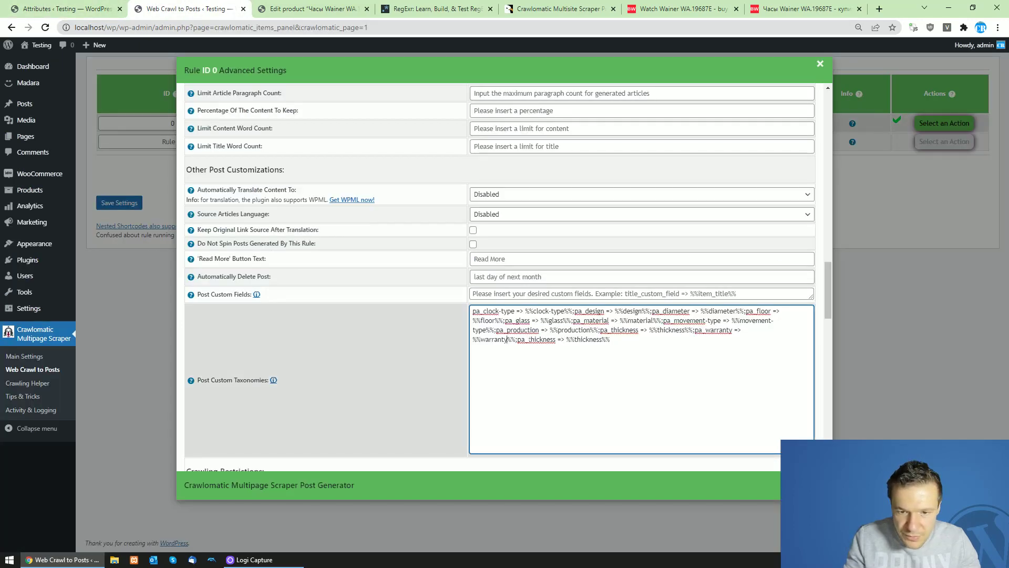
key(ctrl+v)
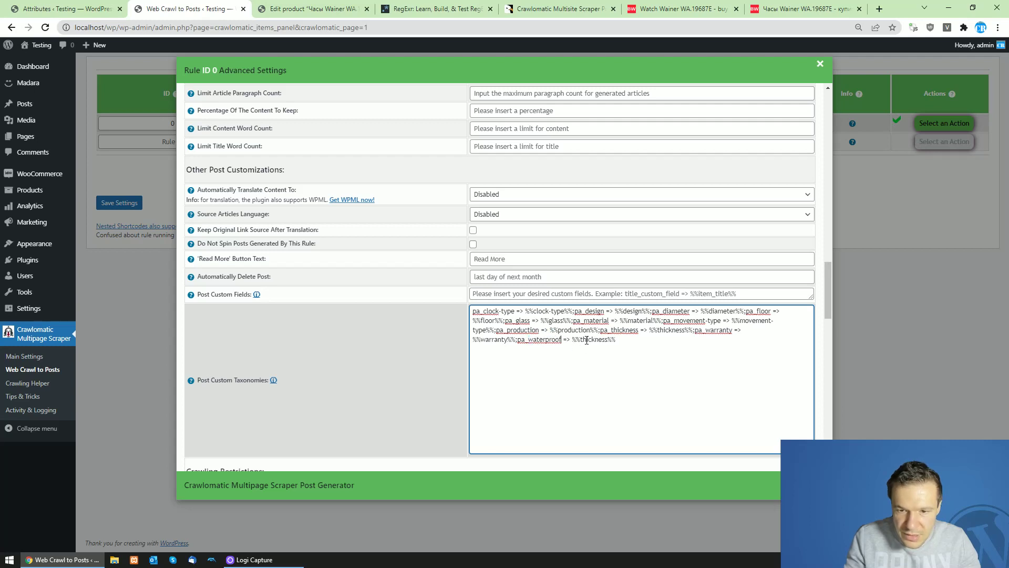
key(ctrl+v)
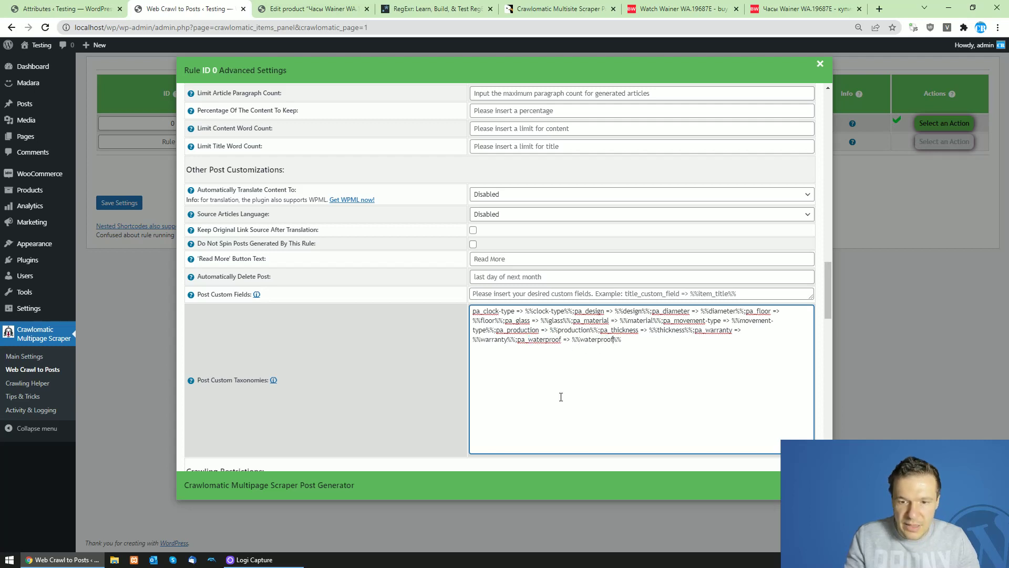
click(133, 205)
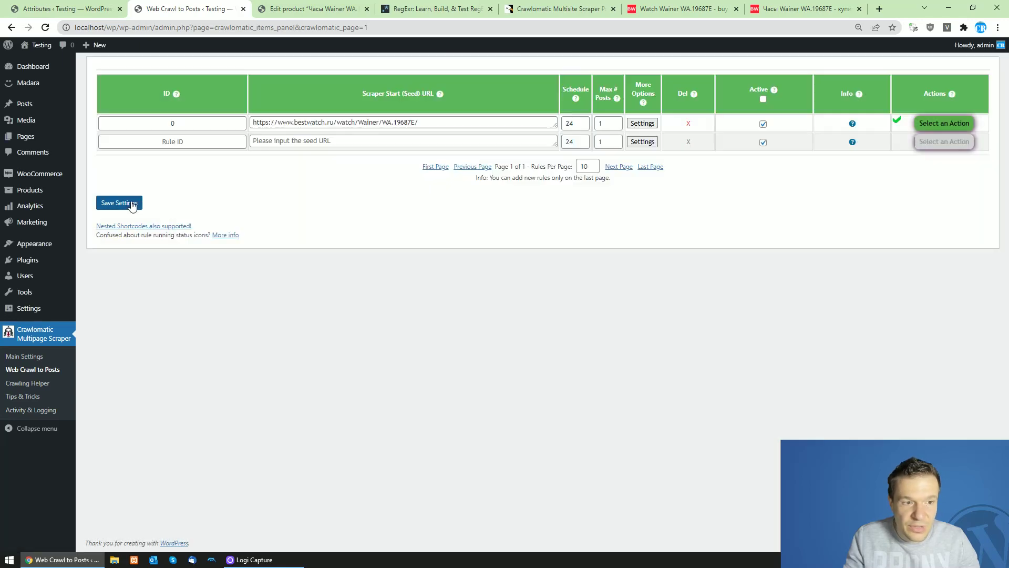
Save the rule and permanently delete all posts it generated earlier
click(133, 205)
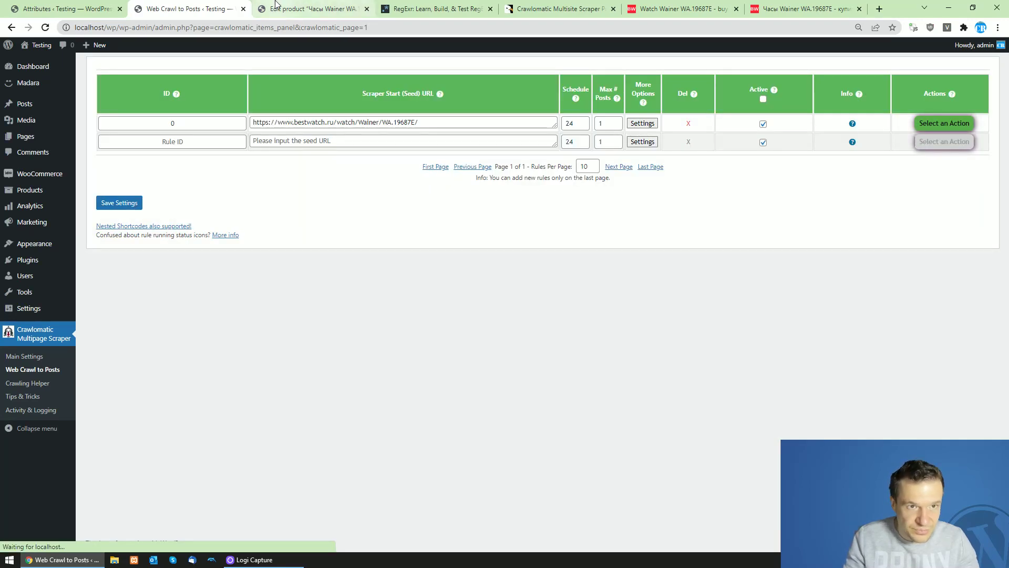
click(310, 8)
click(184, 8)
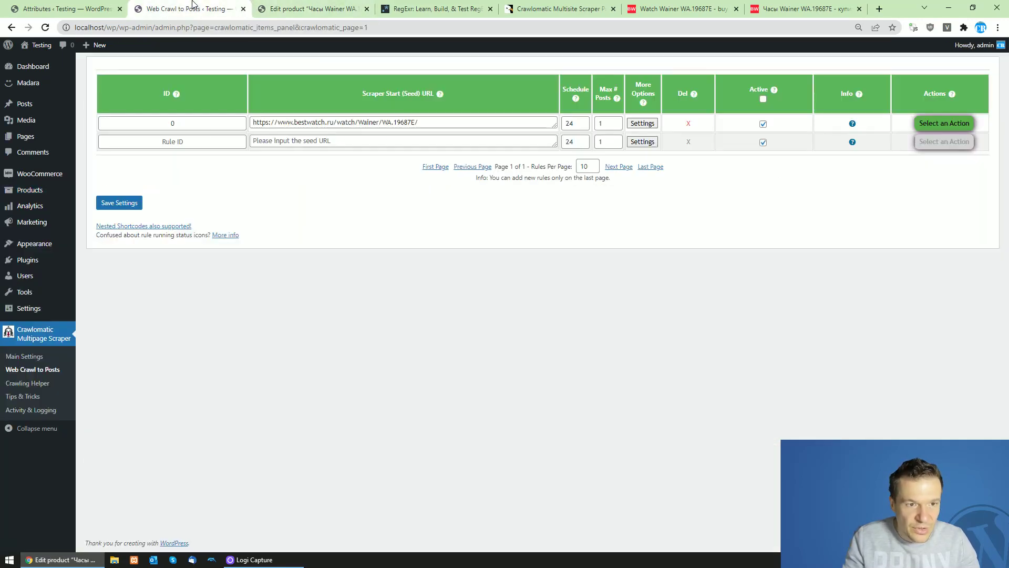
click(941, 123)
click(915, 171)
key(Return)
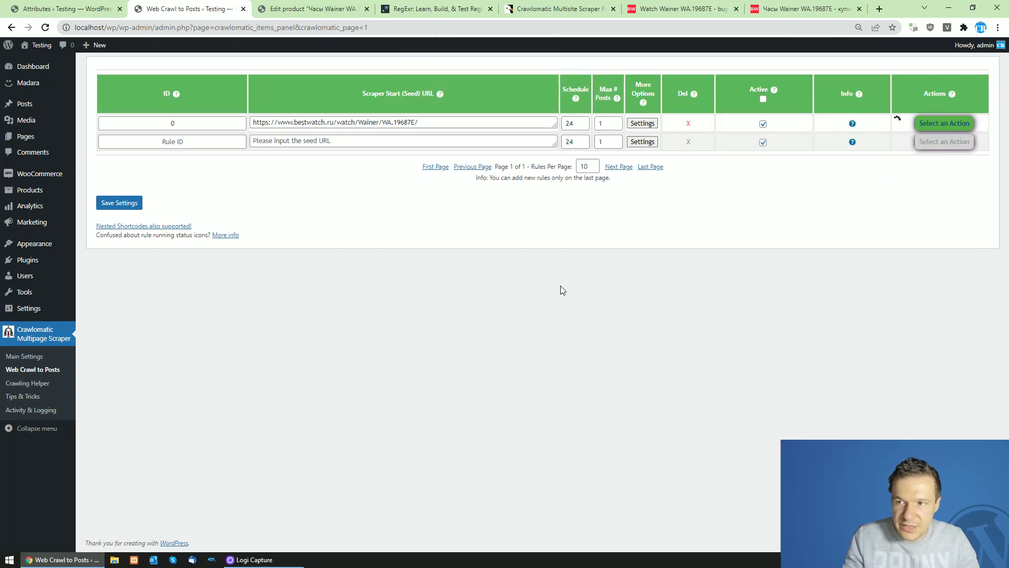
click(310, 8)
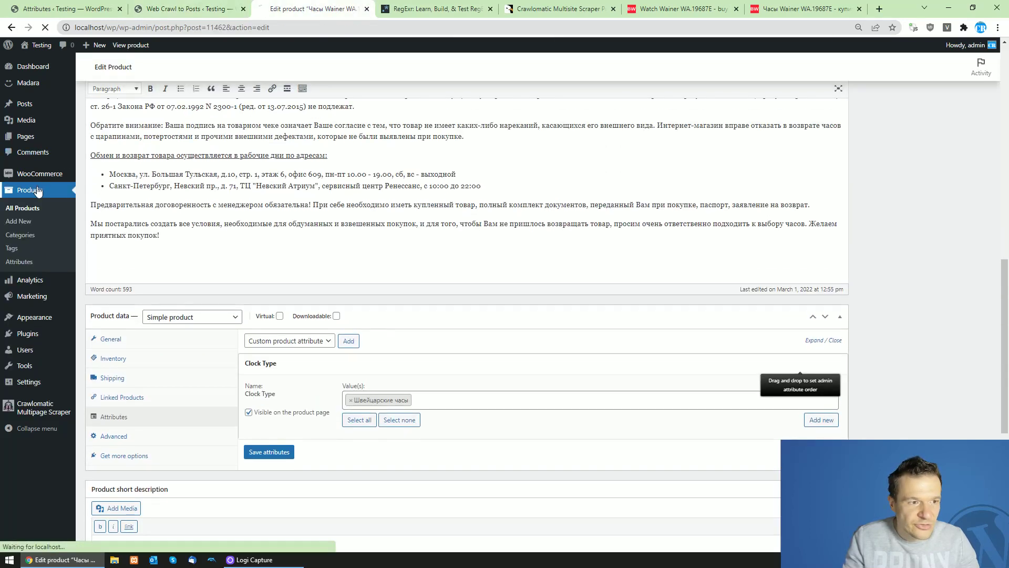
click(38, 191)
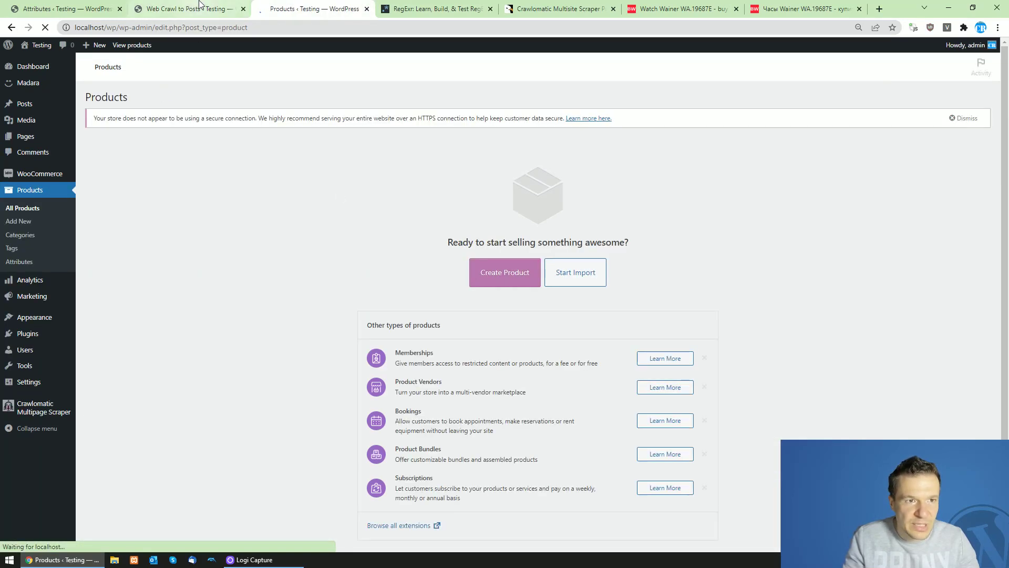
Run the watch rule now, then reload Products to find the new Wainer watch product
click(200, 7)
click(945, 123)
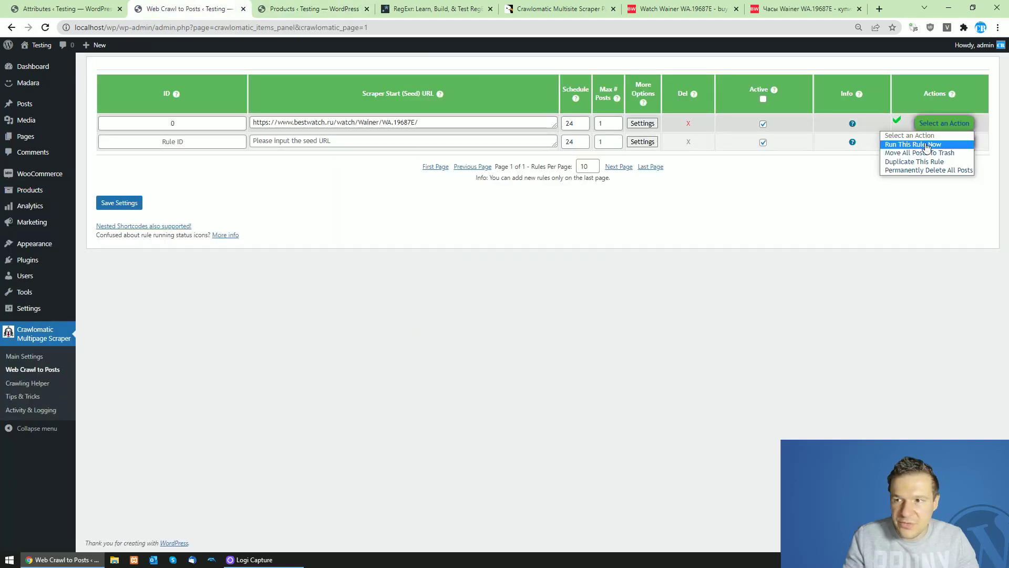
click(925, 143)
key(Return)
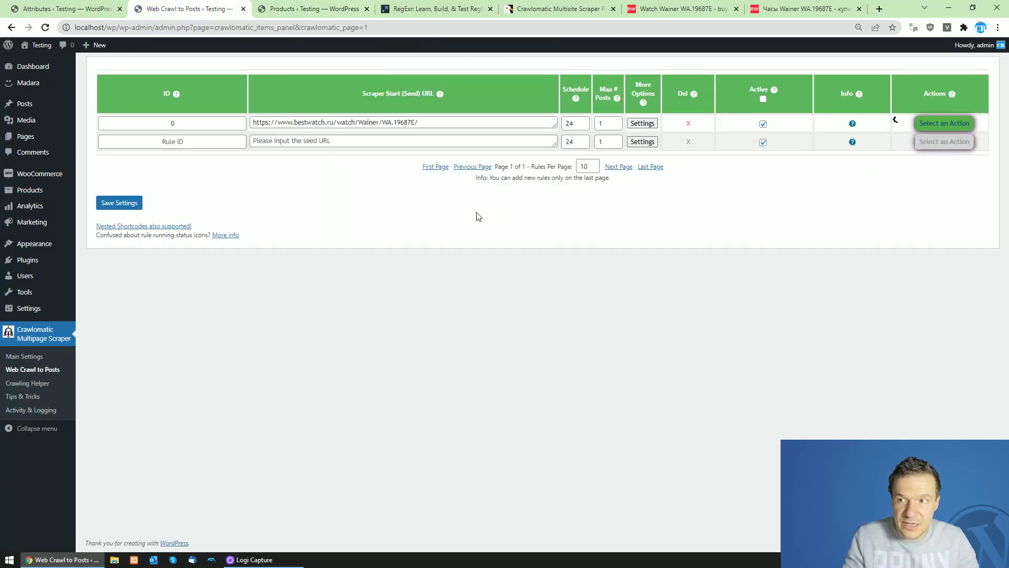
click(315, 8)
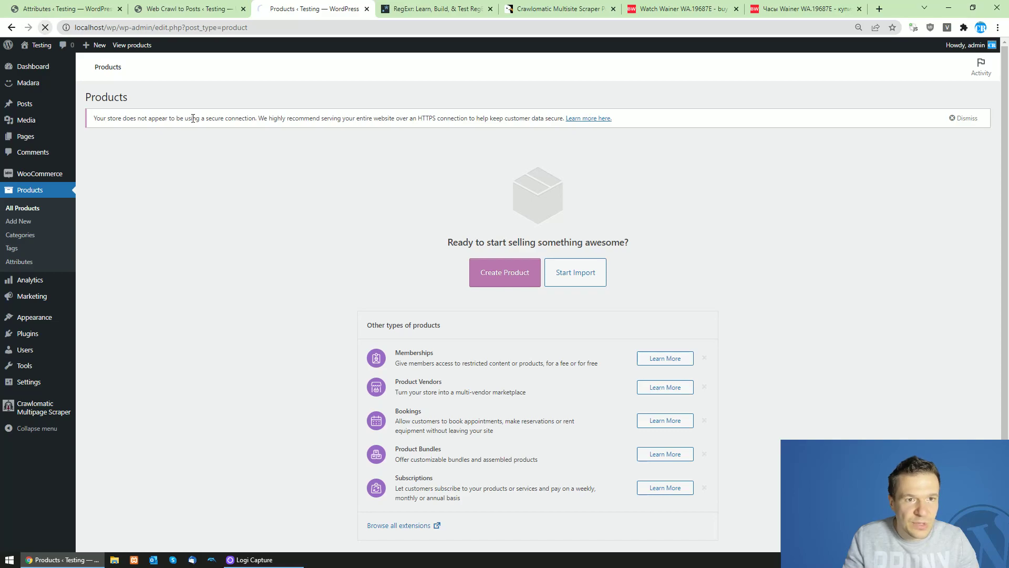
key(F5)
click(196, 198)
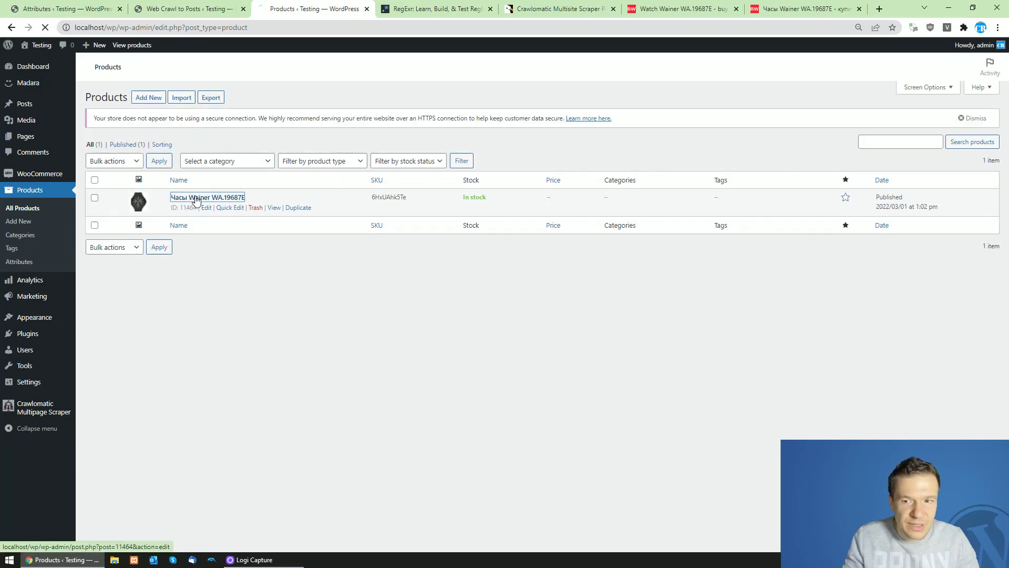
Expand the Clock Type, Design, Diameter and Floor attributes in Product data
scroll(271, 271, down, 10)
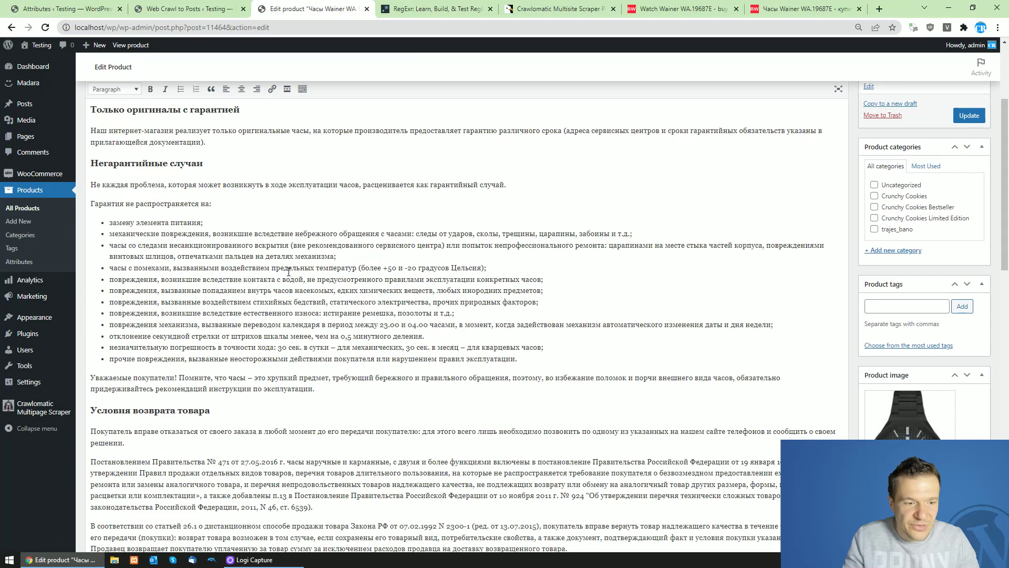
scroll(221, 268, down, 4)
click(132, 206)
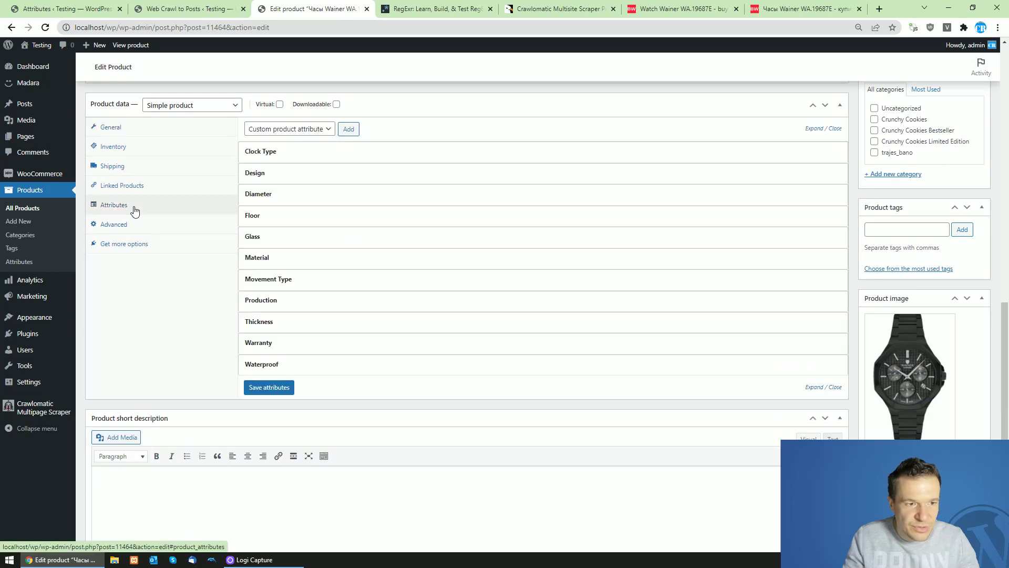
click(359, 152)
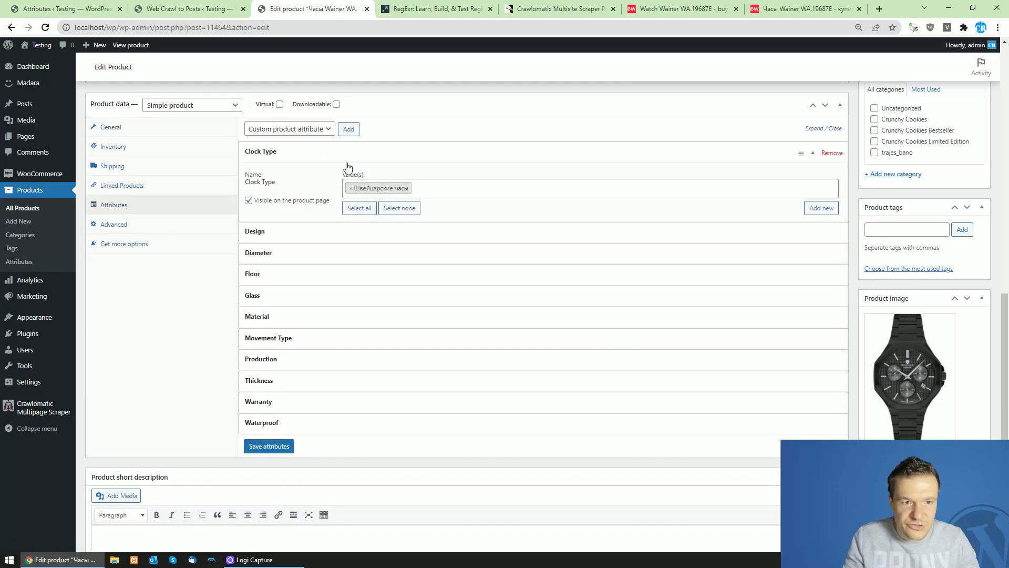
click(276, 241)
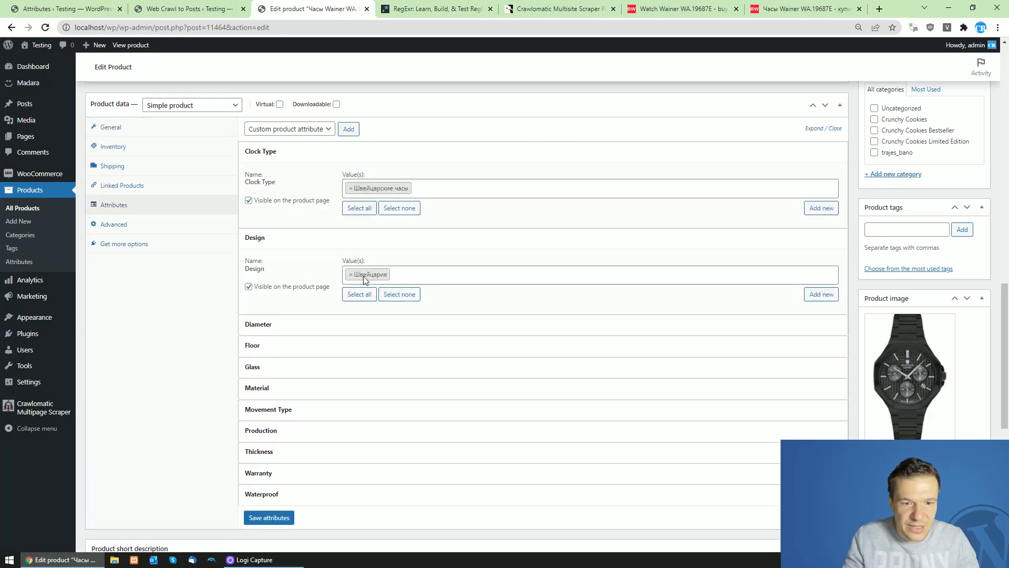
click(289, 335)
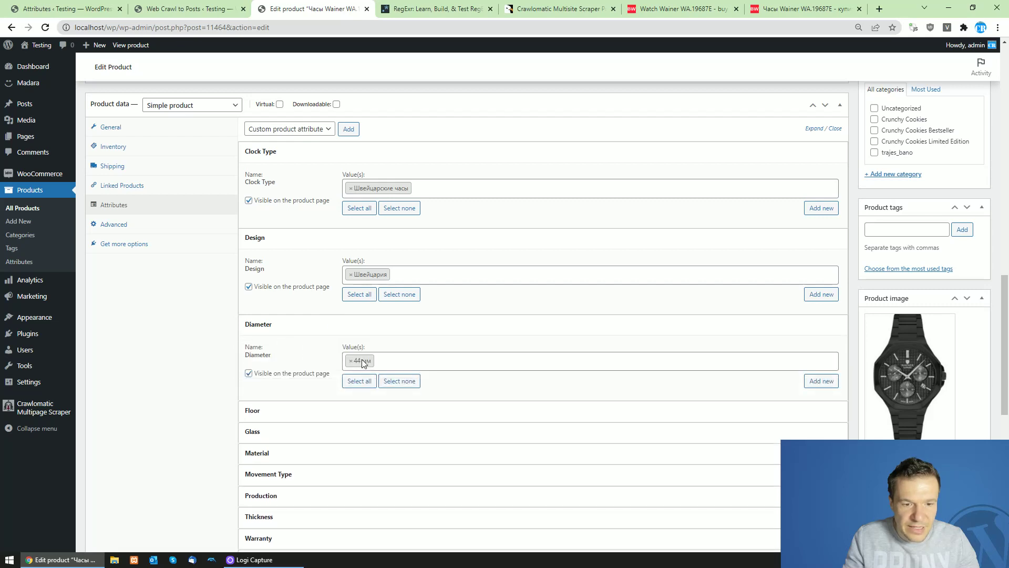
click(290, 412)
scroll(291, 411, down, 1)
scroll(290, 411, down, 1)
Expand Glass, Material, Movement Type, Production, Thickness, Warranty and Waterproof, then go to bestwatch.ru
click(301, 395)
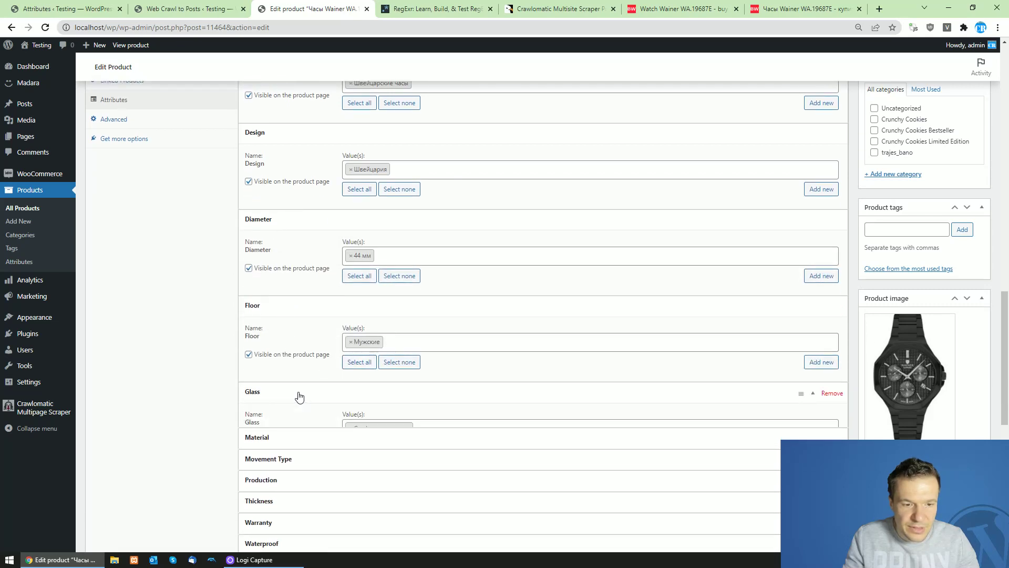
scroll(302, 395, down, 2)
click(302, 377)
scroll(294, 368, down, 2)
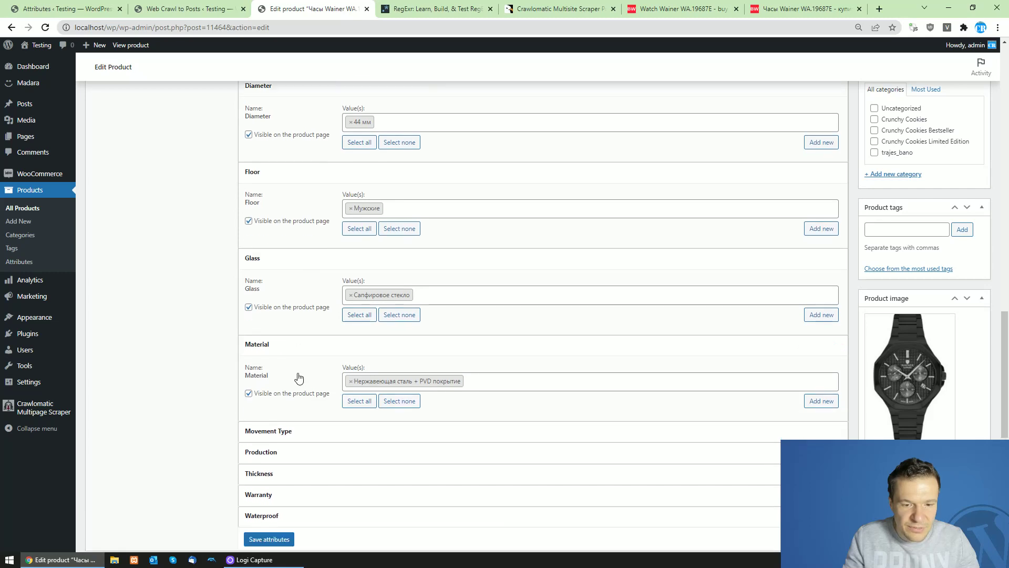
click(293, 358)
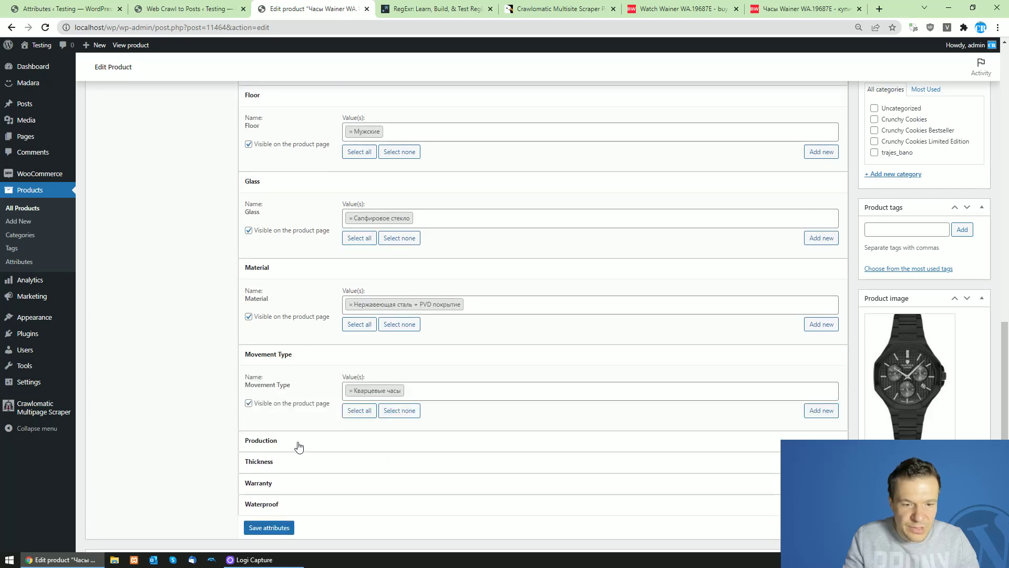
click(290, 443)
scroll(289, 433, down, 2)
click(284, 423)
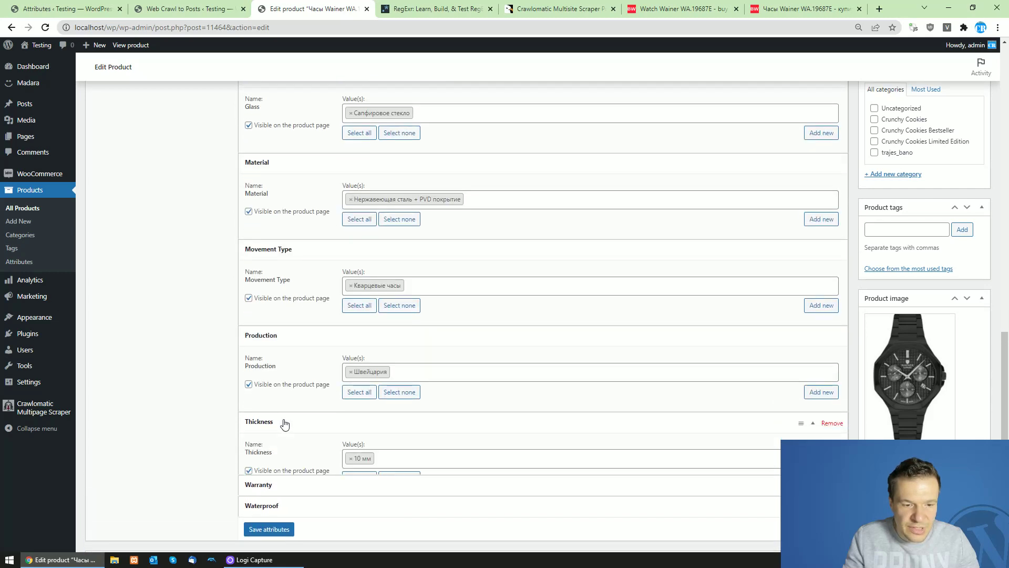
scroll(286, 418, down, 2)
click(289, 408)
scroll(288, 407, down, 2)
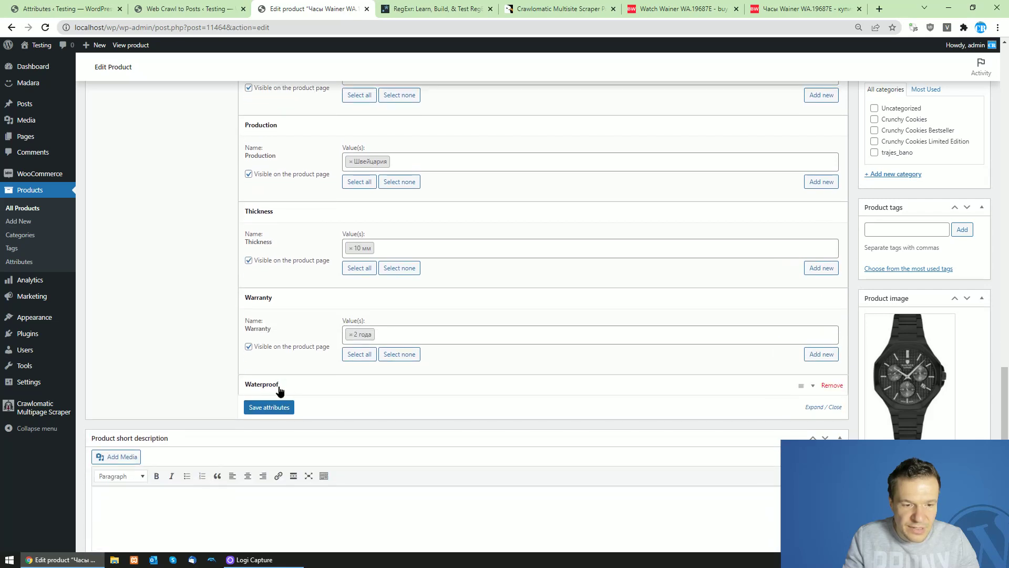
click(282, 386)
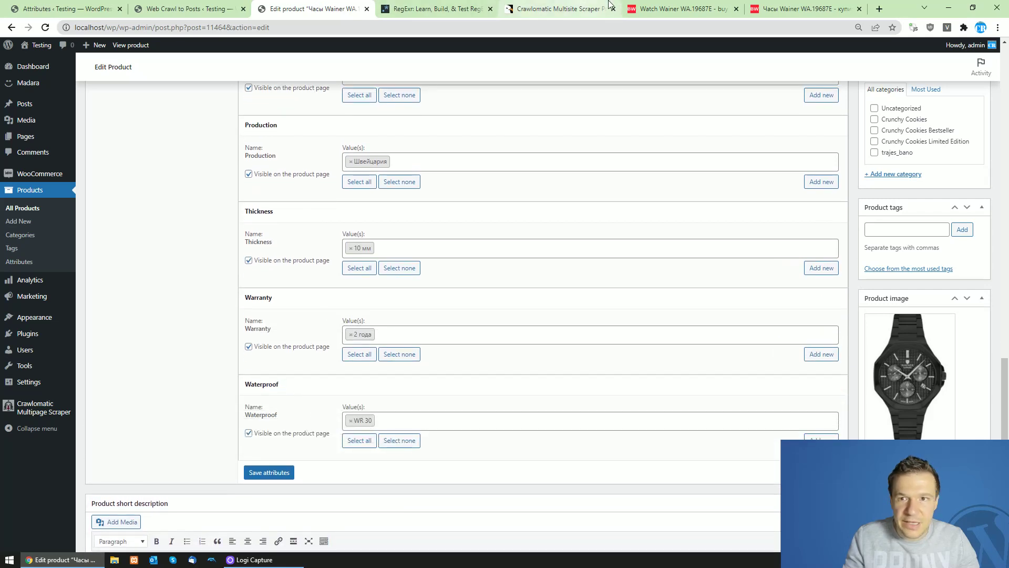
click(648, 4)
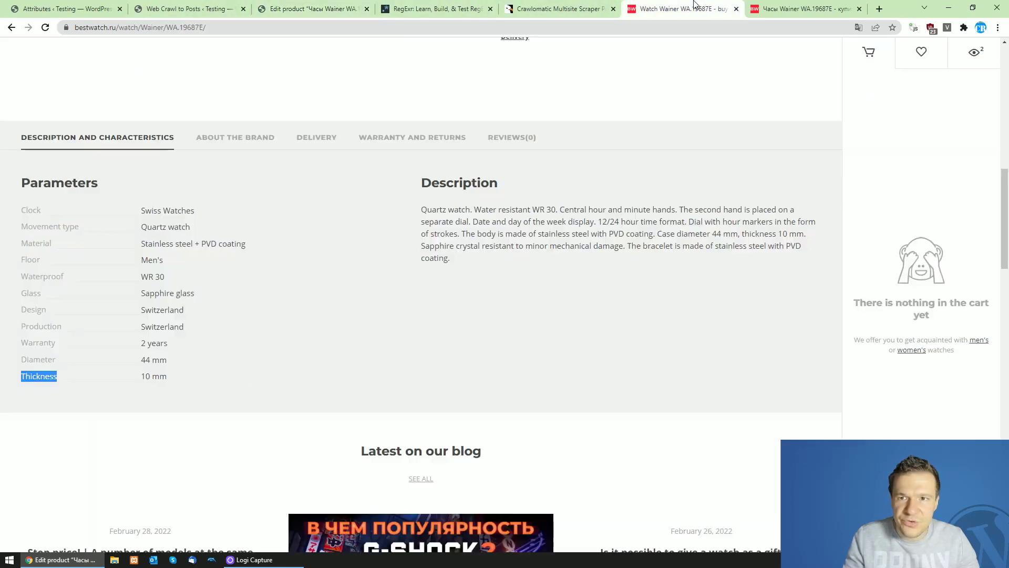
Check the bestwatch.ru parameters against the product attributes and scroll back up to the 34900 ₽ price
click(122, 386)
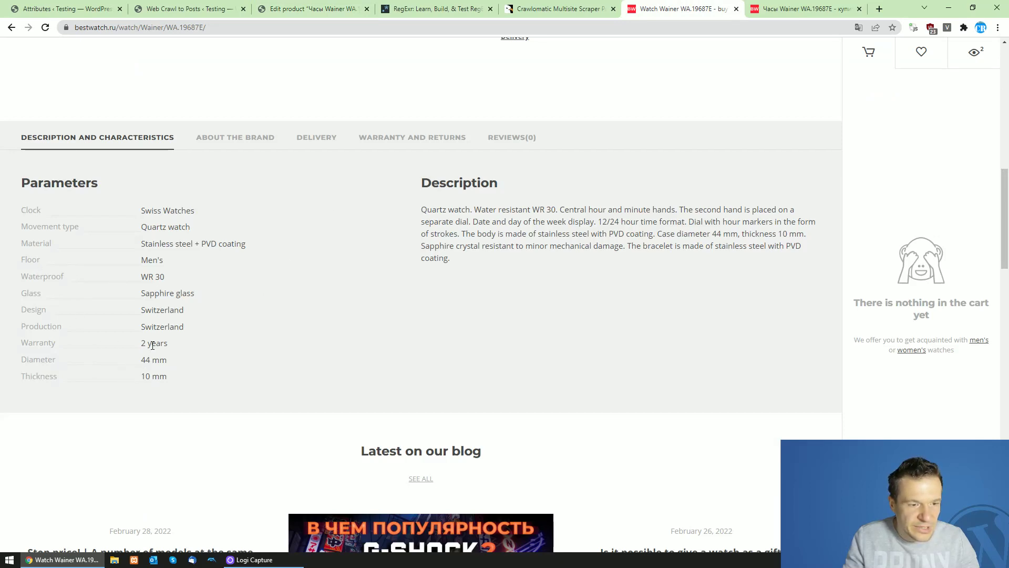
click(314, 9)
scroll(309, 309, up, 9)
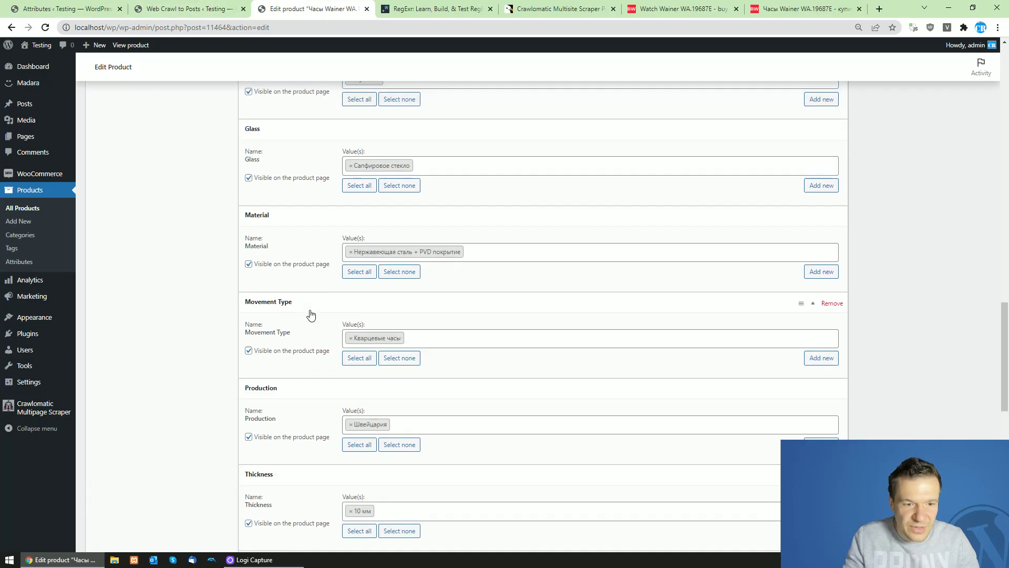
scroll(311, 314, up, 7)
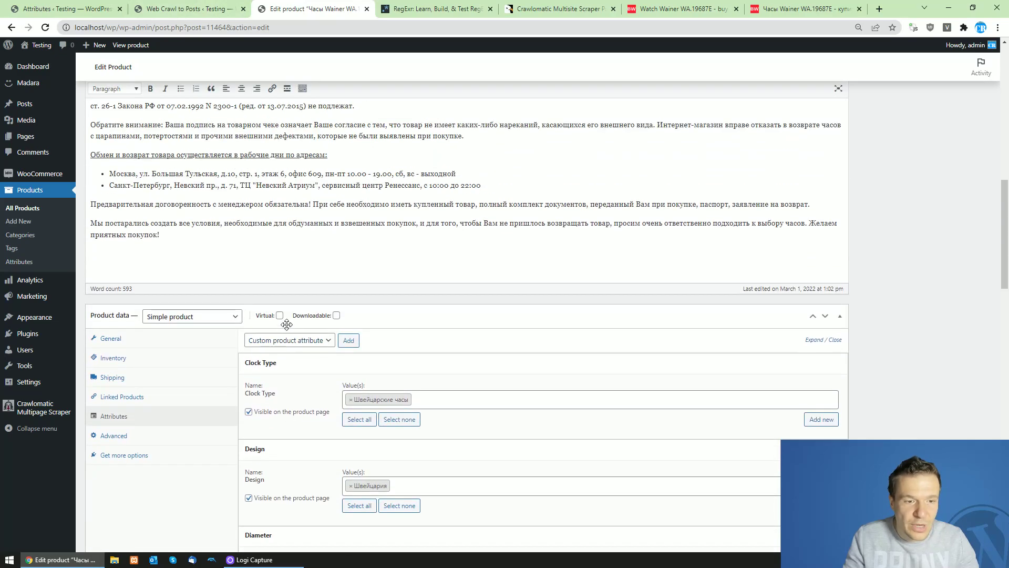
scroll(275, 366, up, 10)
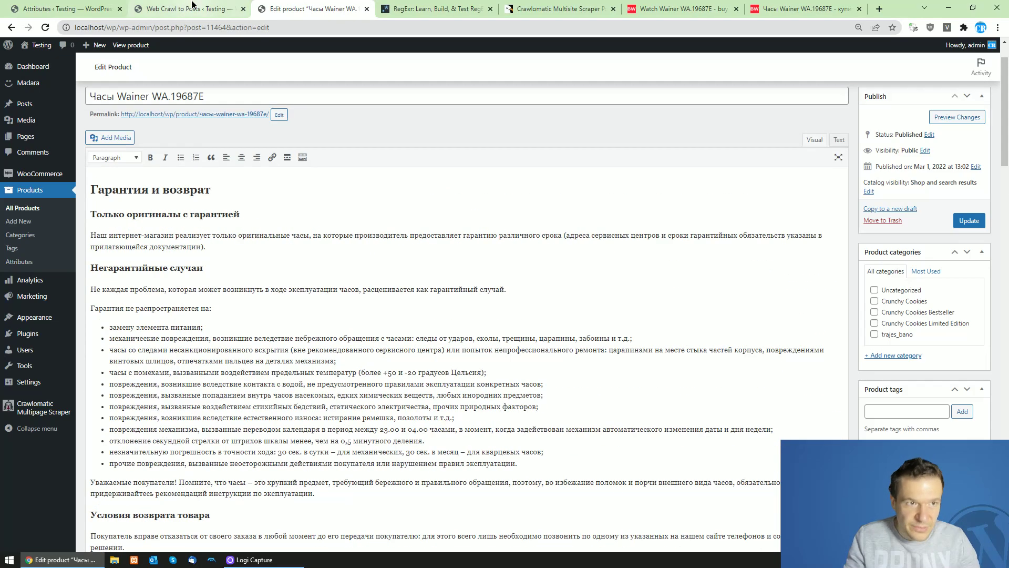
click(63, 9)
click(169, 9)
click(661, 8)
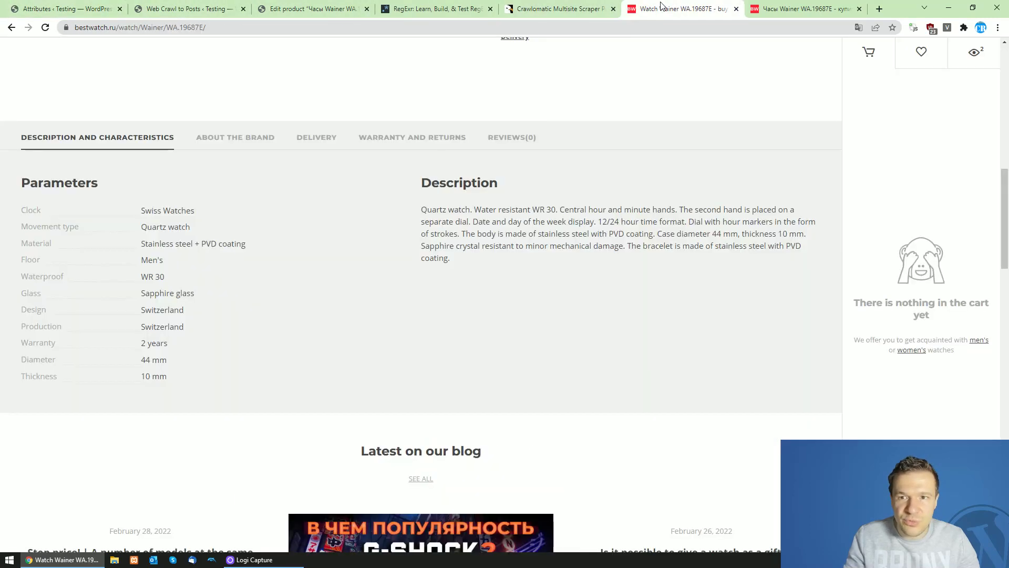
scroll(725, 202, up, 10)
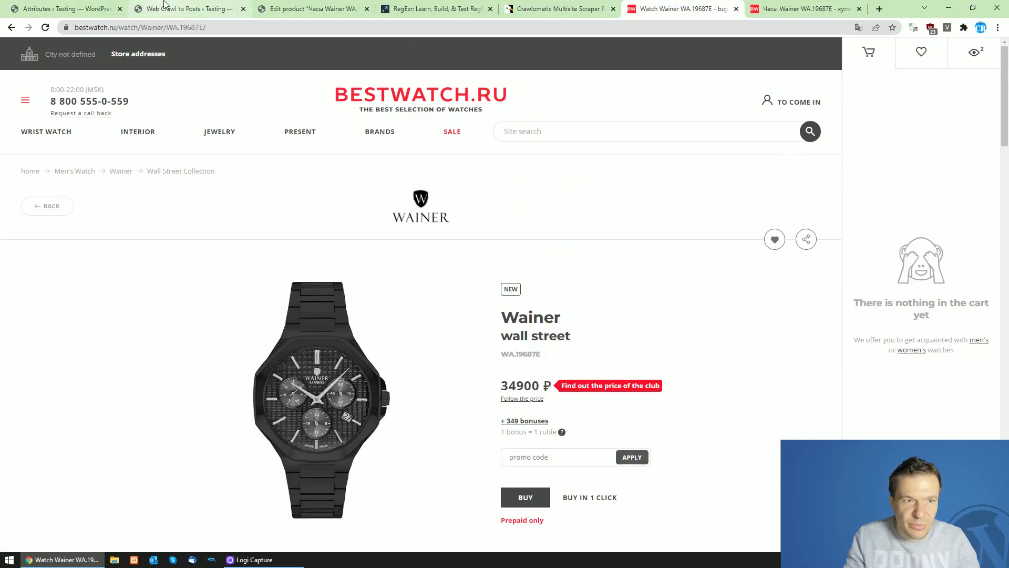
Set rule 0's Product Price Query Type to Visual Selector, pick the 34900 price element, and save
drag(504, 383, 548, 385)
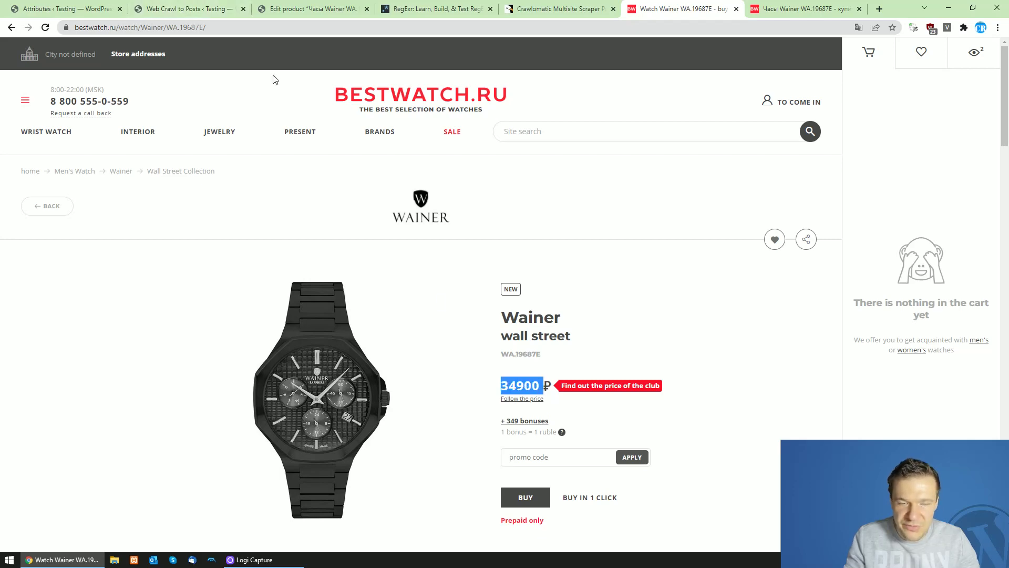
click(184, 8)
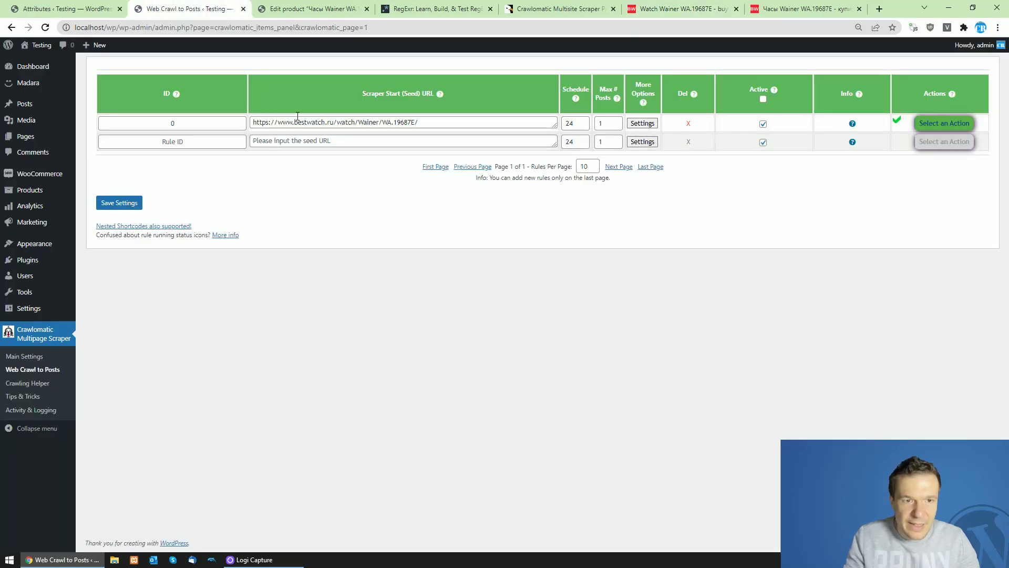
click(640, 123)
scroll(342, 347, down, 15)
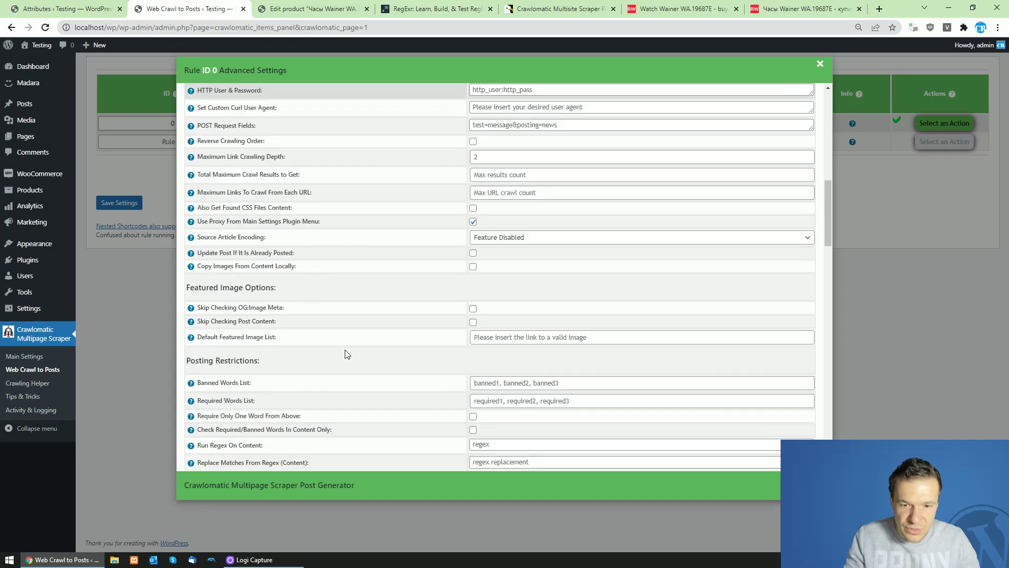
scroll(347, 354, down, 12)
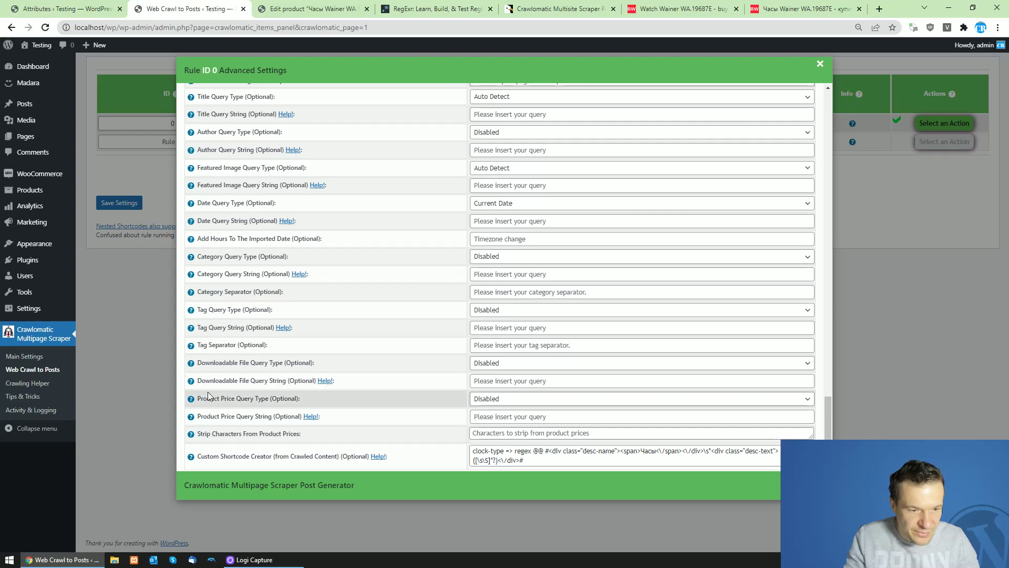
drag(229, 400, 265, 399)
click(478, 398)
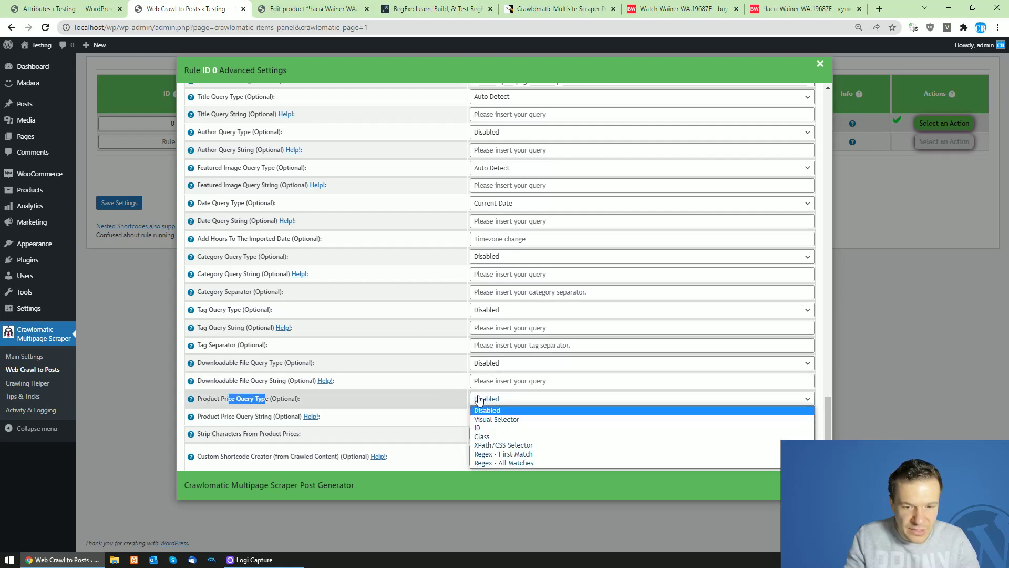
click(494, 420)
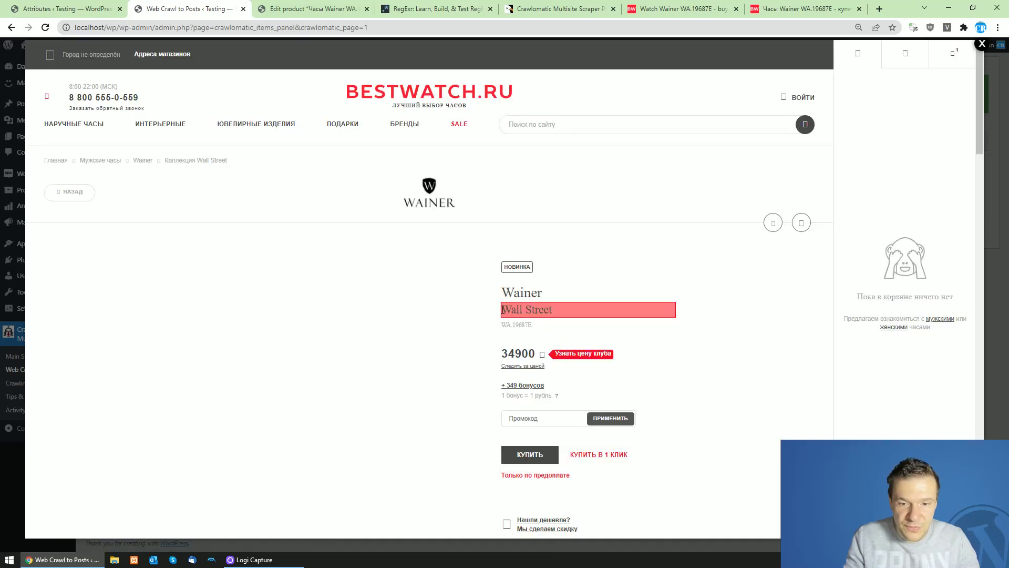
click(511, 354)
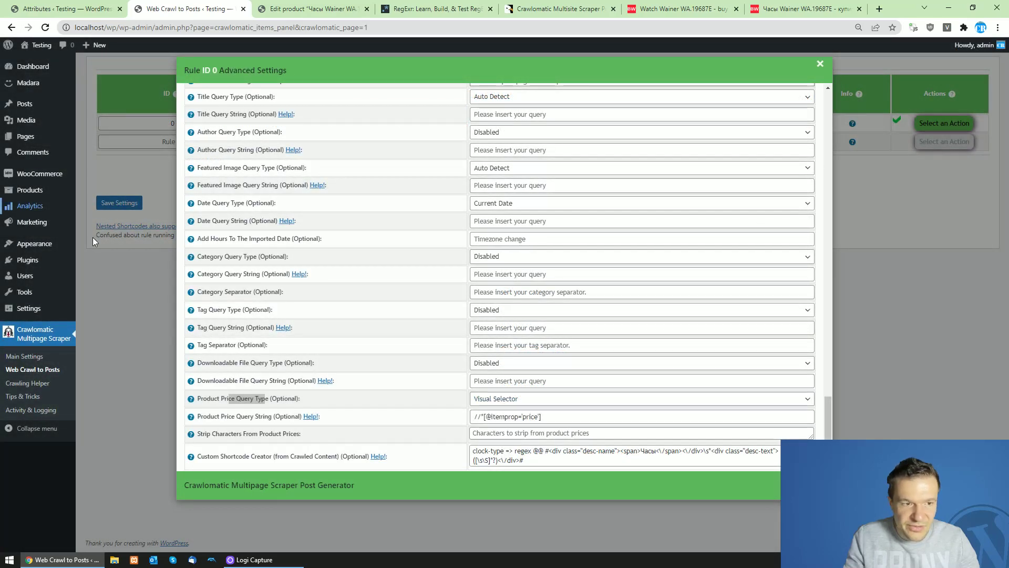
click(121, 203)
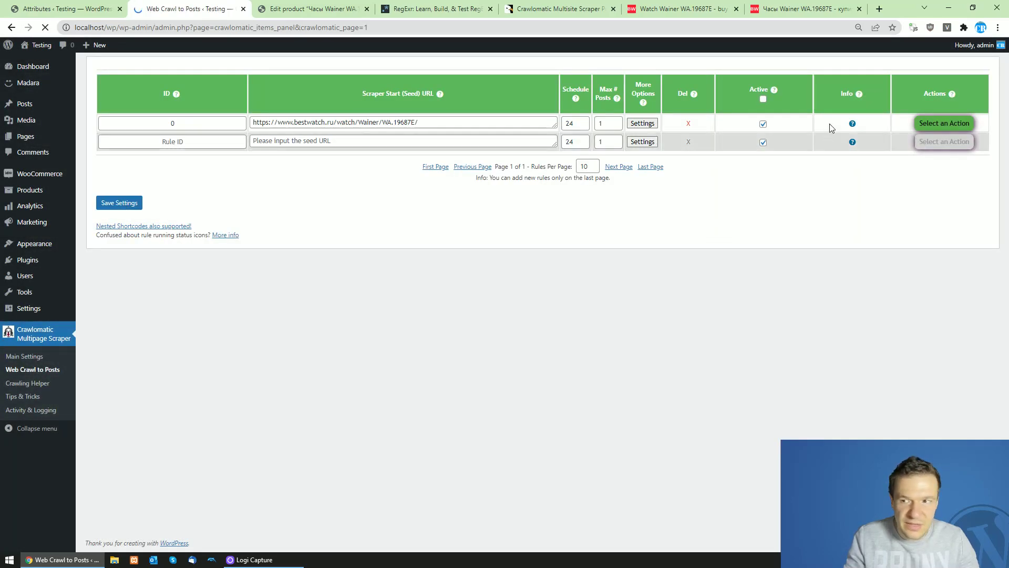
Run the chosen action on rule 0 from its actions list
click(945, 123)
click(918, 174)
key(Return)
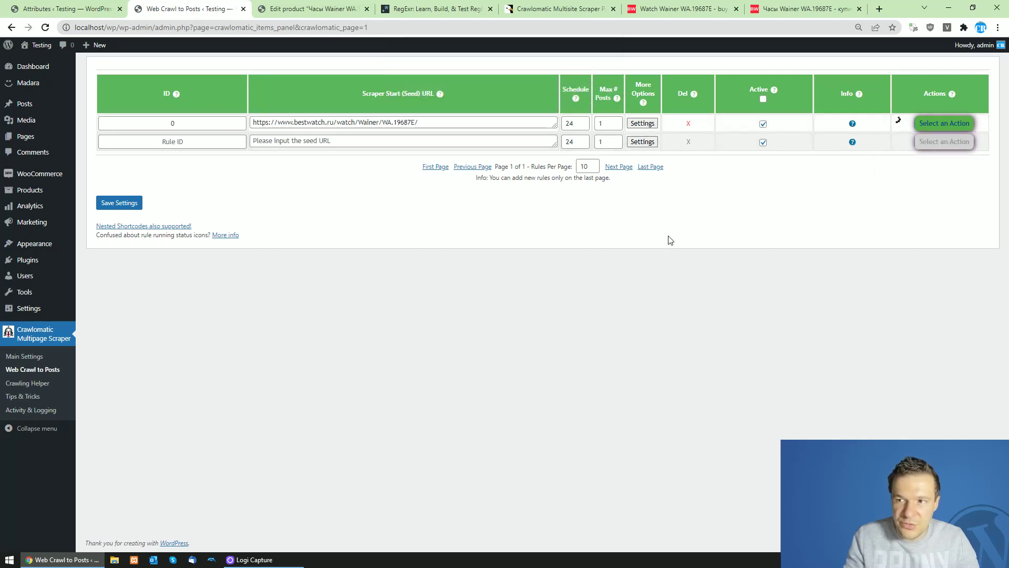
Open the scraped Часы Wainer WA.19687E product, now priced $34,900.00, from the WooCommerce products list
click(261, 7)
click(46, 189)
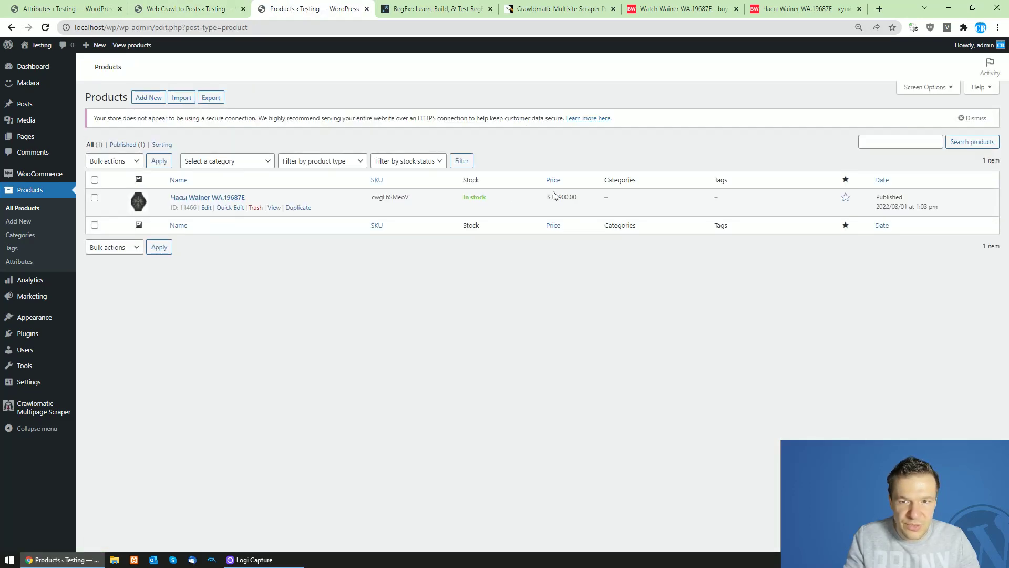
click(216, 8)
click(310, 8)
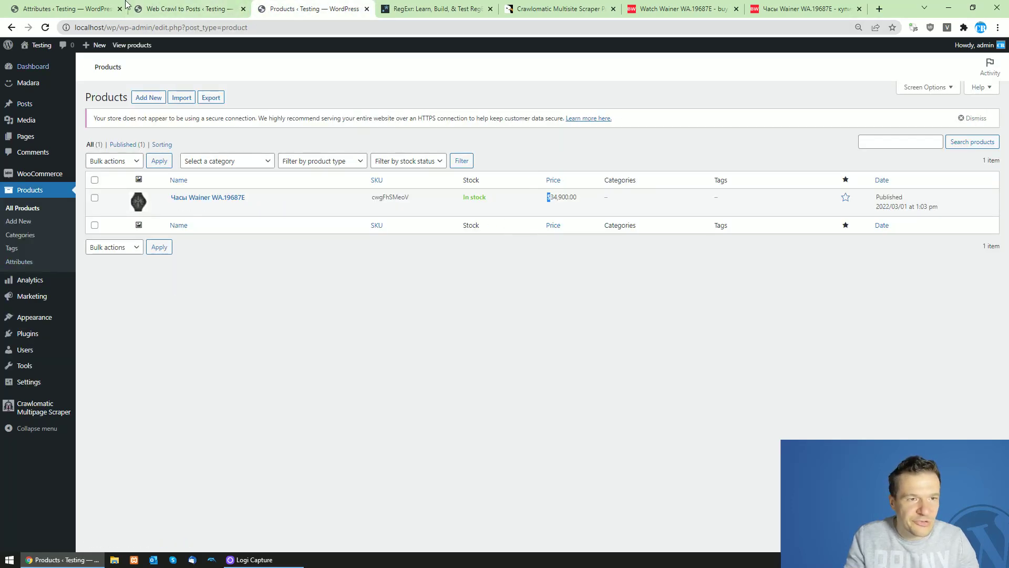
click(208, 9)
click(656, 4)
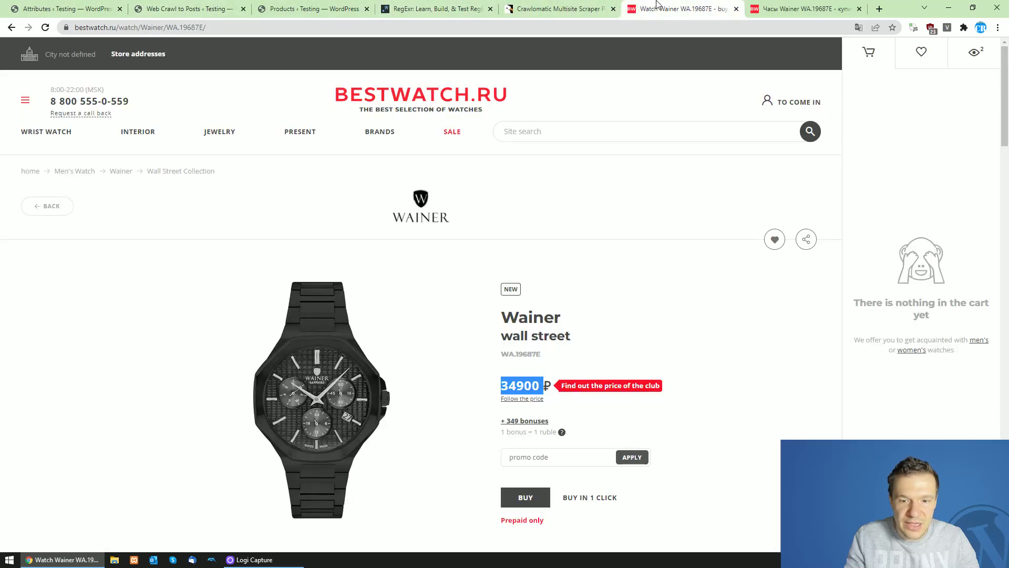
click(518, 394)
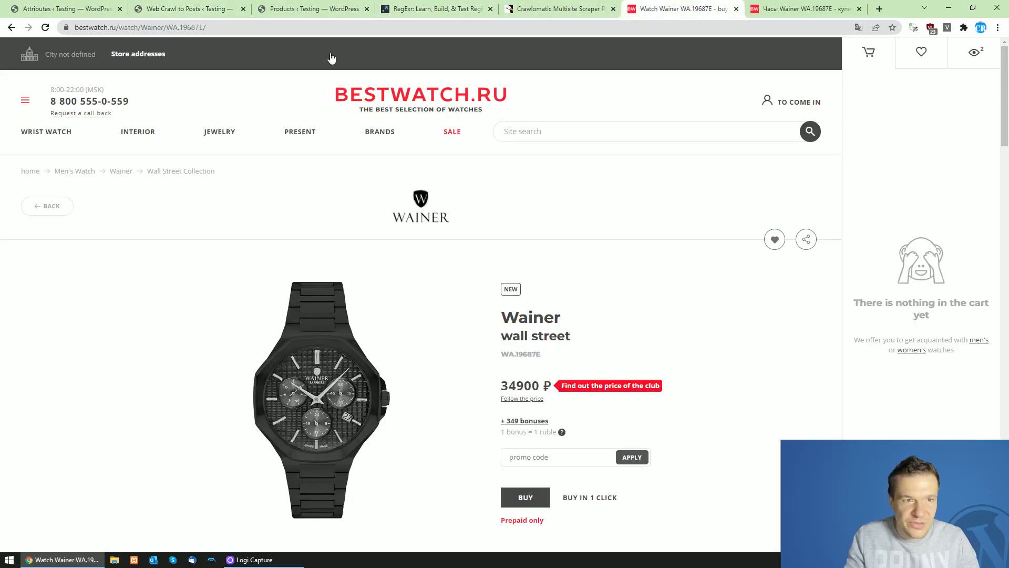
click(216, 9)
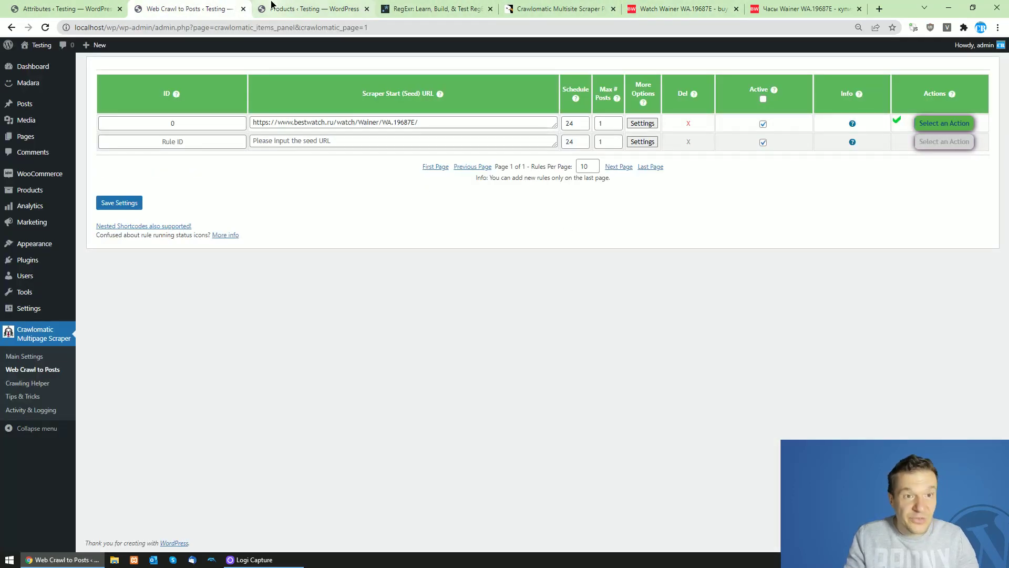
click(270, 9)
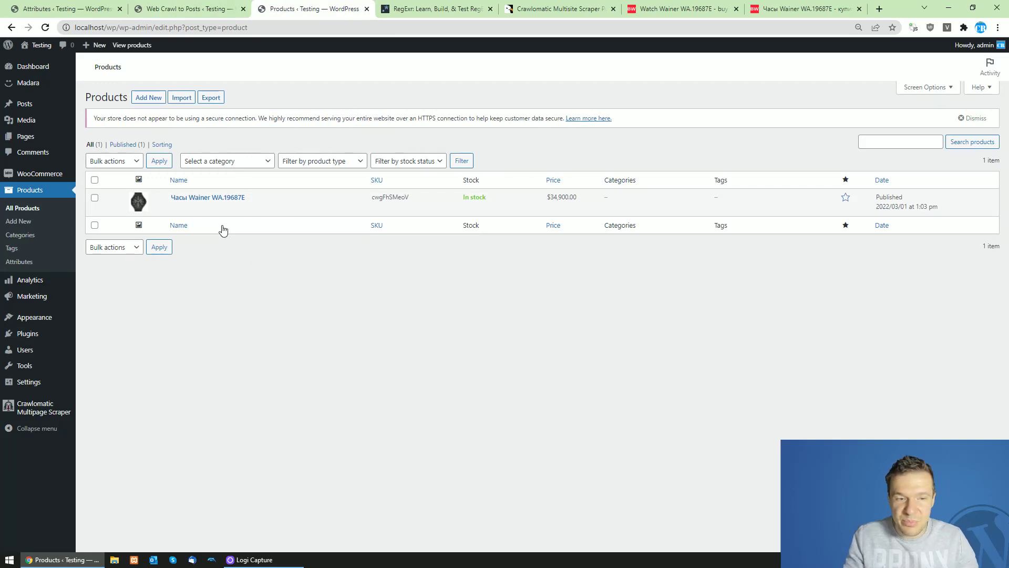
click(192, 198)
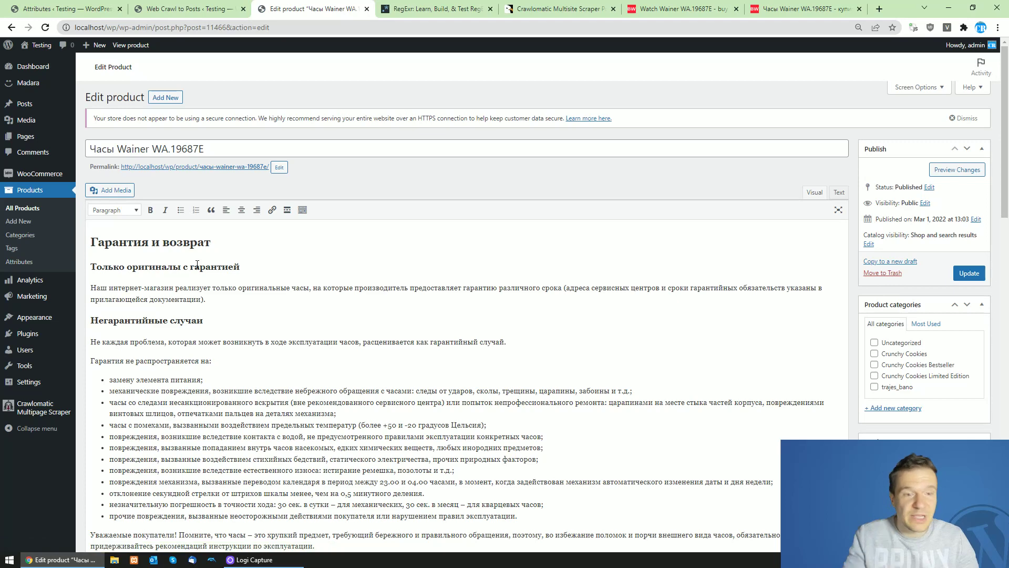
Scroll the plugin's CodeCanyon page down to its changelog
mouse_move(49, 424)
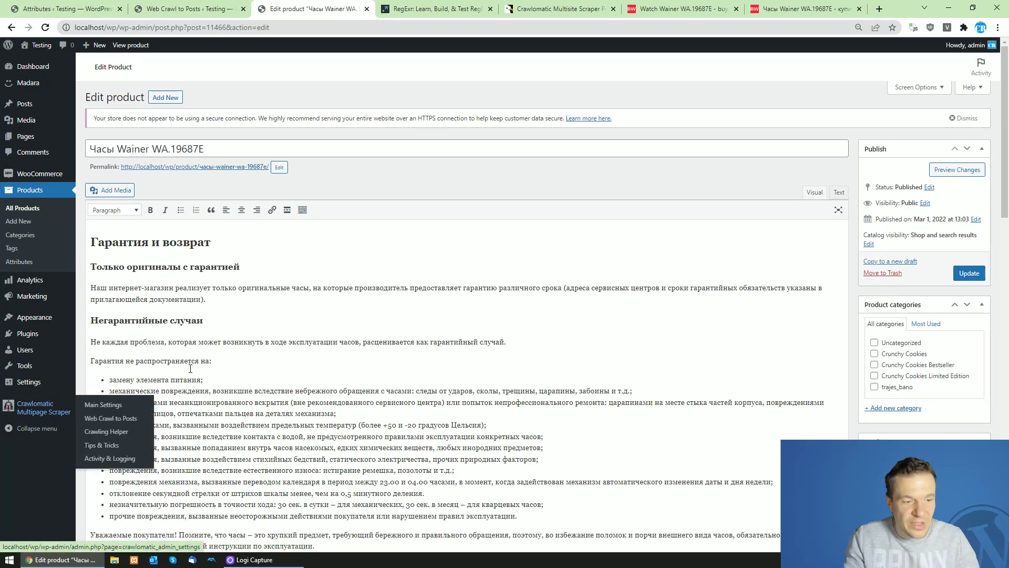
click(547, 7)
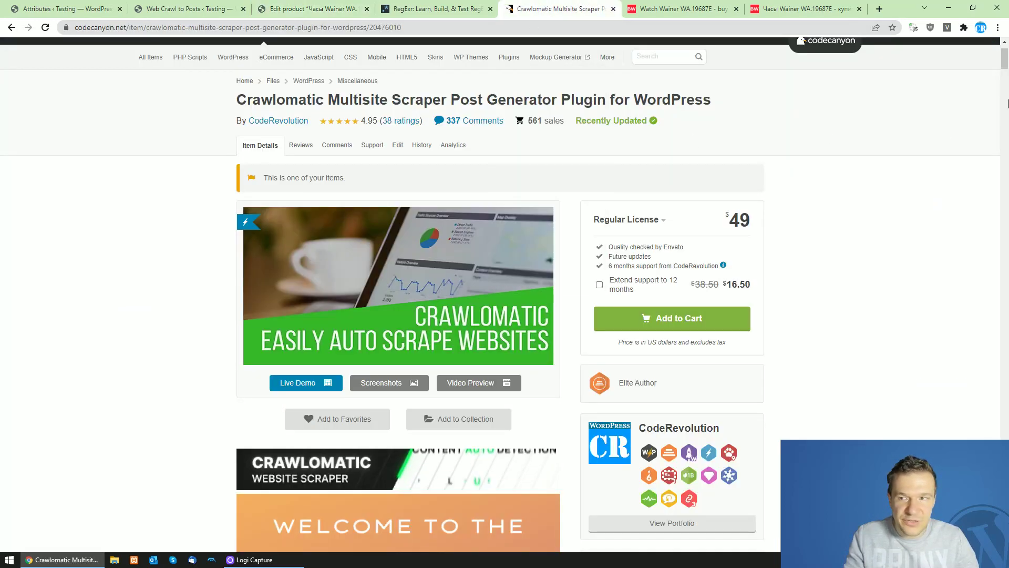
scroll(984, 260, down, 20)
scroll(986, 375, down, 20)
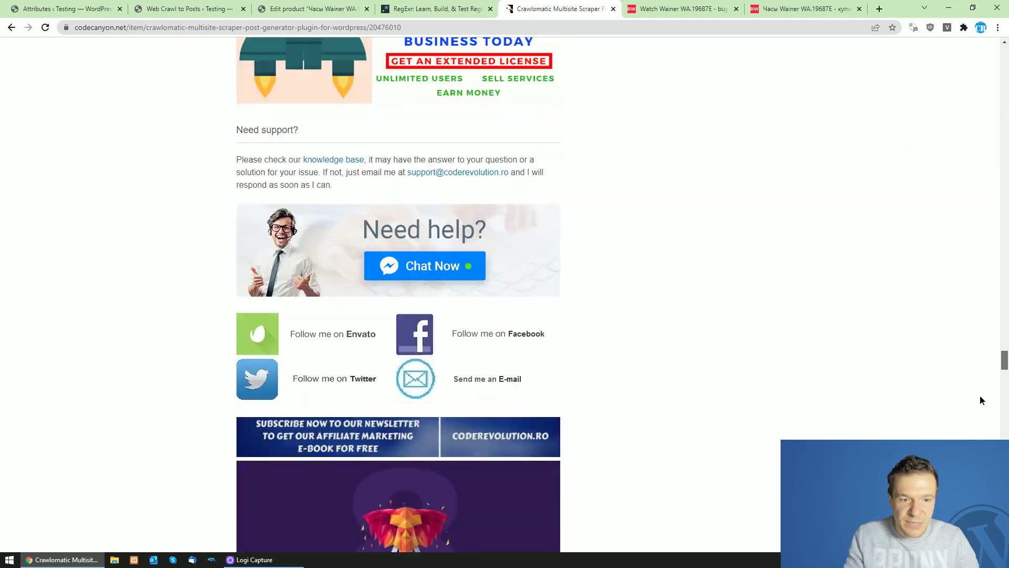
scroll(541, 424, down, 20)
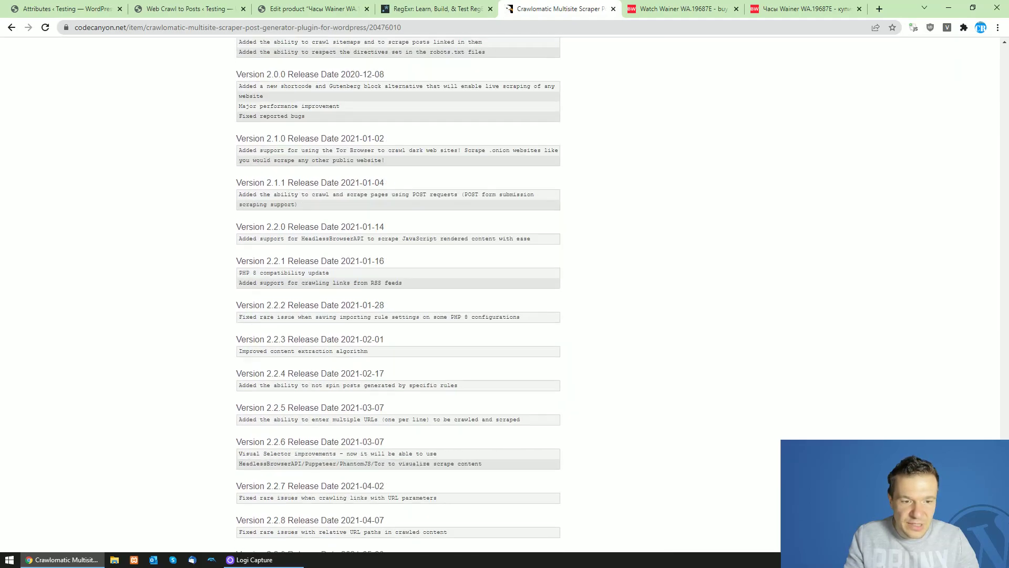
scroll(310, 360, up, 4)
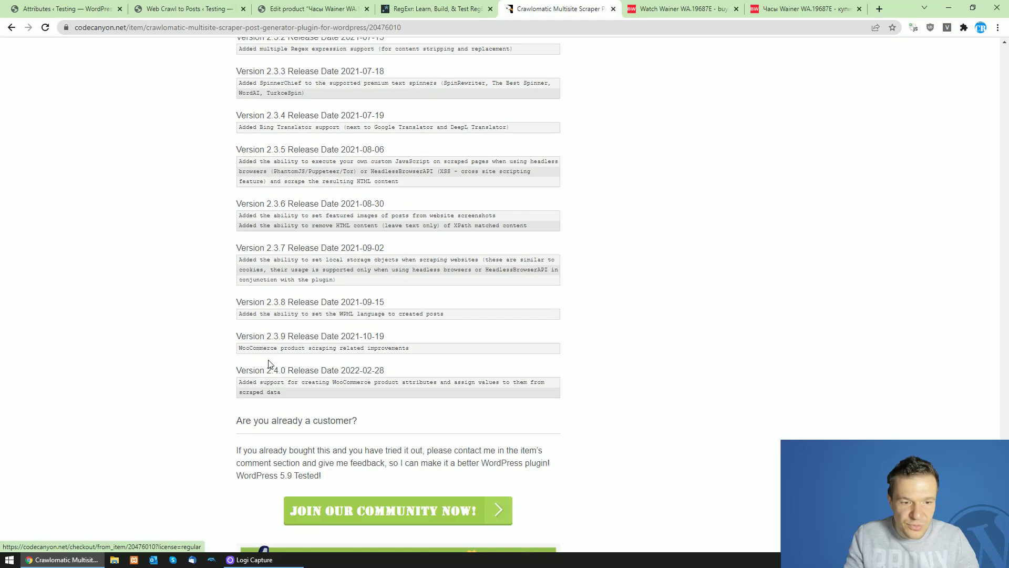
Highlight the Version 2.4.0 (2022-02-28) entry on product attributes, then return to the rules list
drag(266, 370, 279, 371)
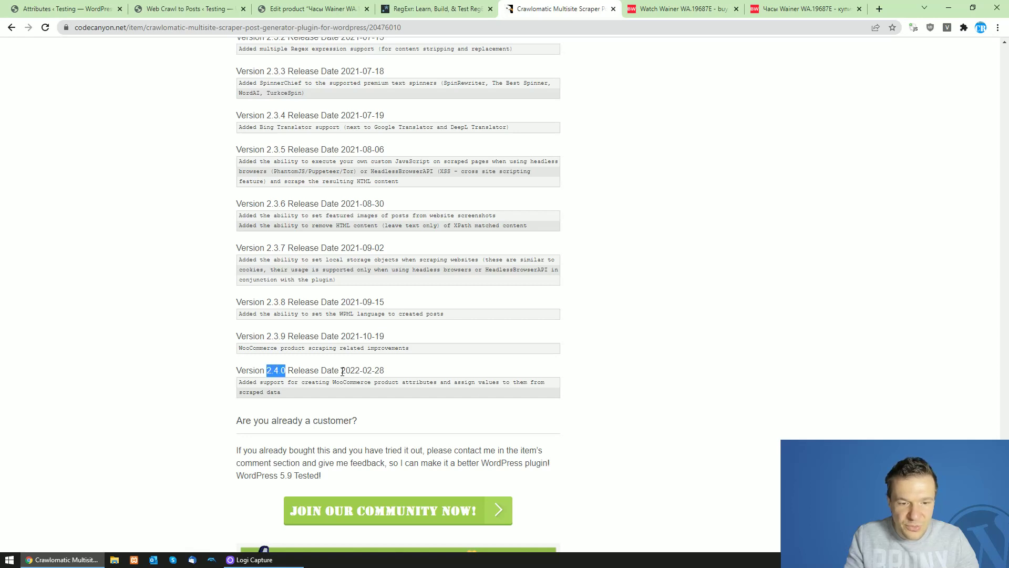
drag(342, 370, 384, 368)
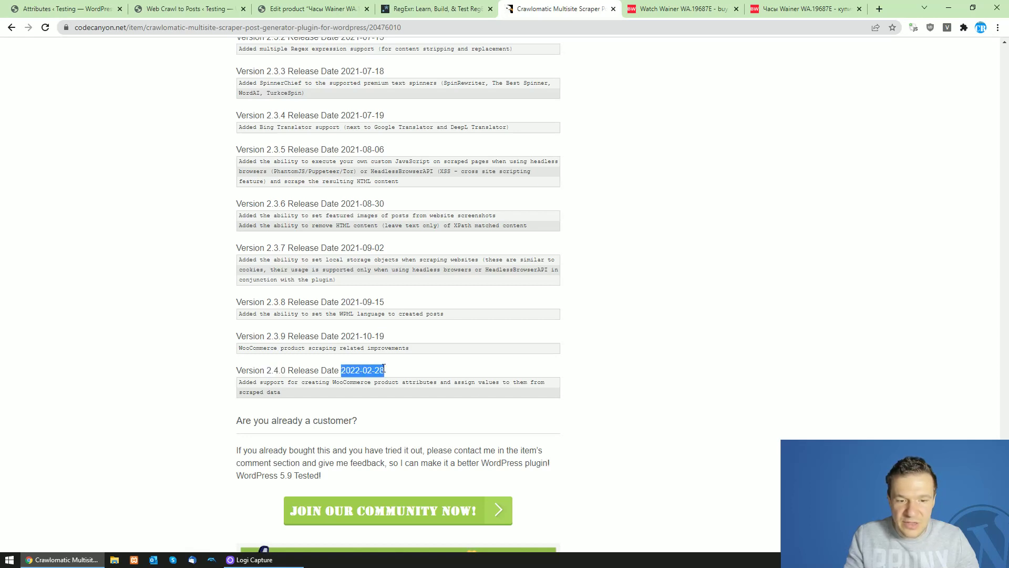
double_click(344, 371)
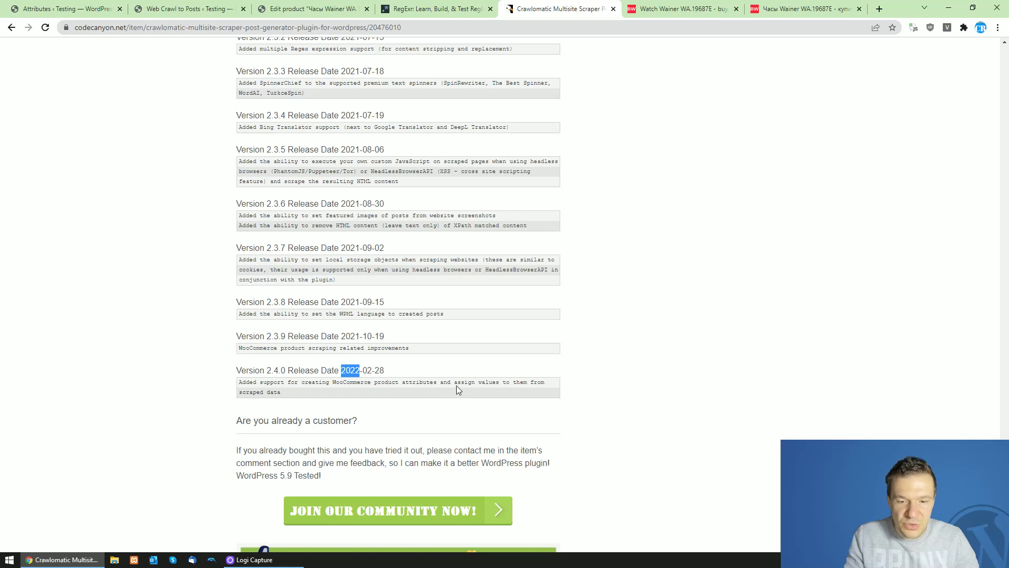
drag(240, 382, 286, 393)
double_click(422, 382)
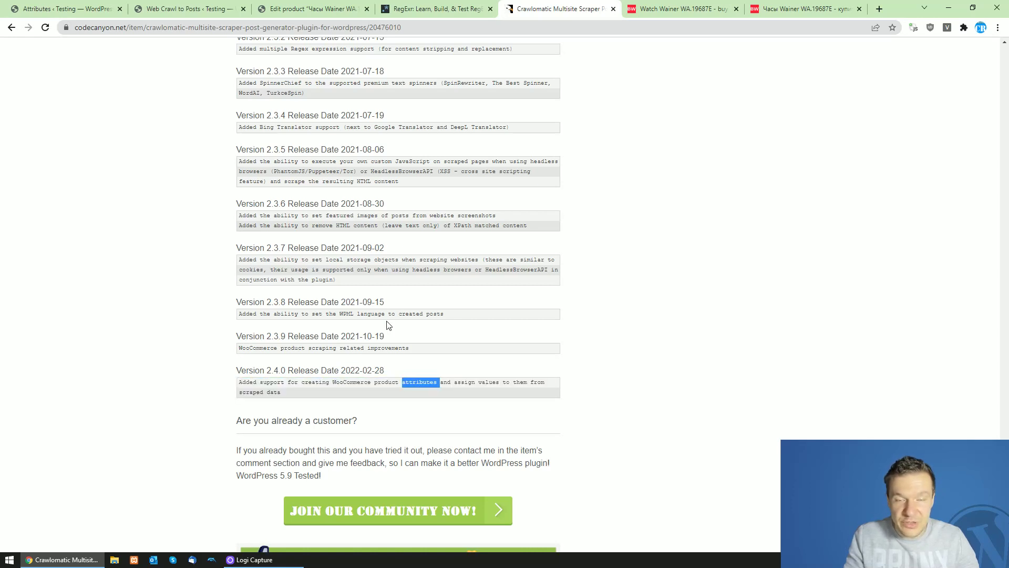
click(184, 9)
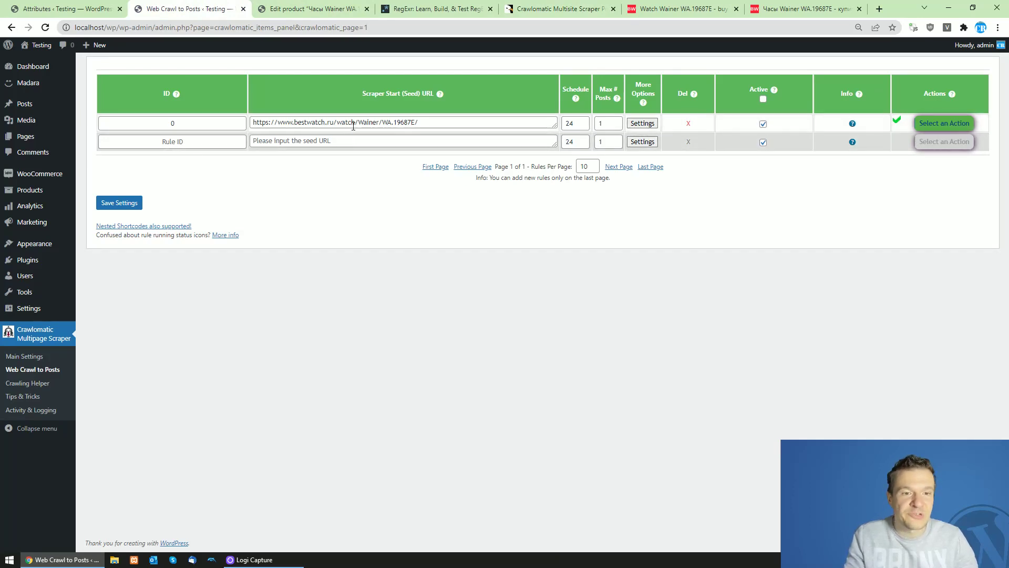
Replace rule 0's Custom Shortcode Creator contents with the full set of attribute regex shortcodes
key(ctrl+Tab)
key(ctrl+shift+Tab)
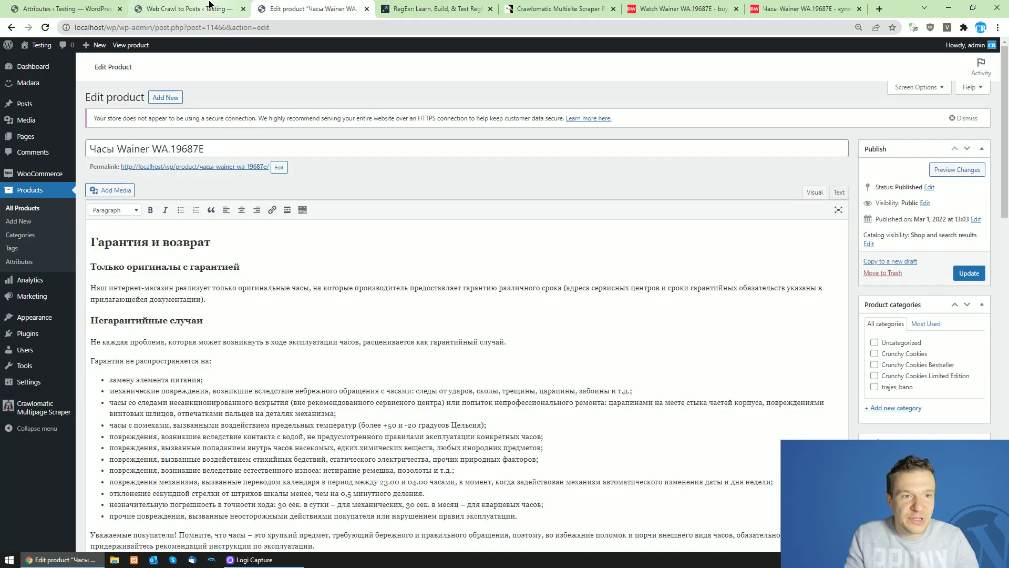
click(650, 124)
scroll(372, 371, down, 15)
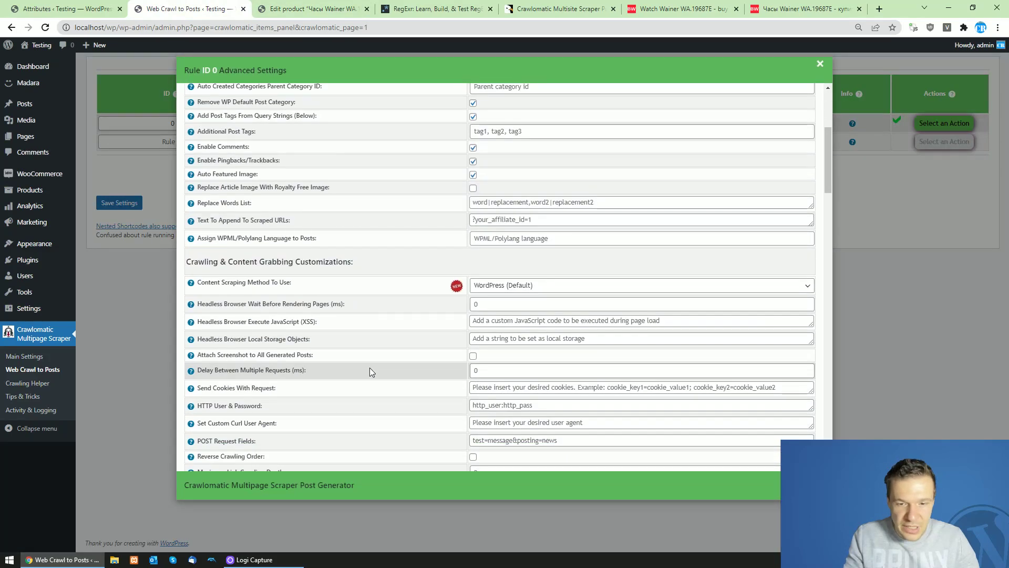
drag(829, 265, 829, 418)
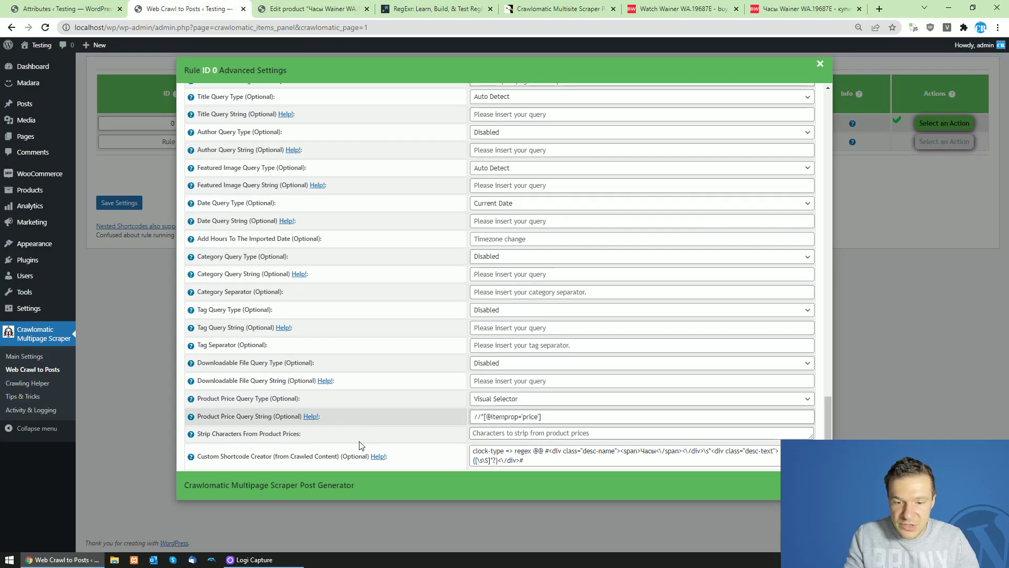
triple_click(480, 450)
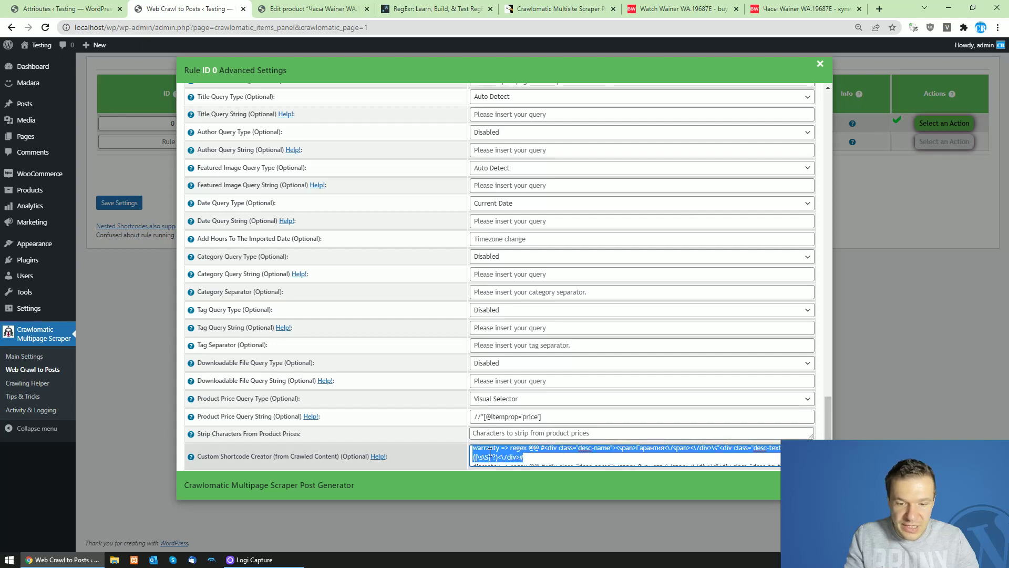
key(ctrl+v)
Expand the Post Custom Taxonomies box to review the pa_ attribute mappings, then show WooCommerce Attributes
scroll(466, 396, up, 15)
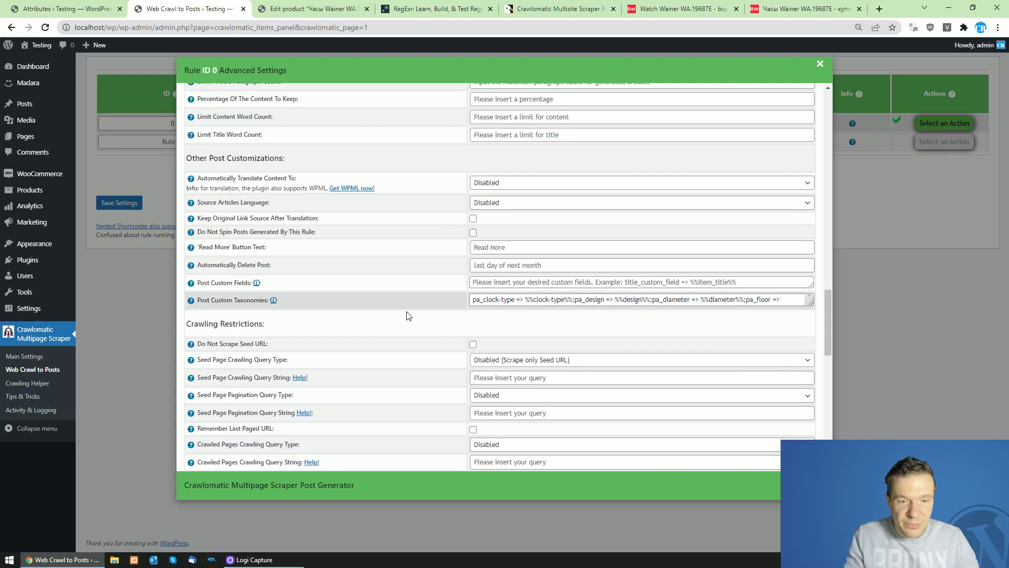
drag(812, 322, 813, 362)
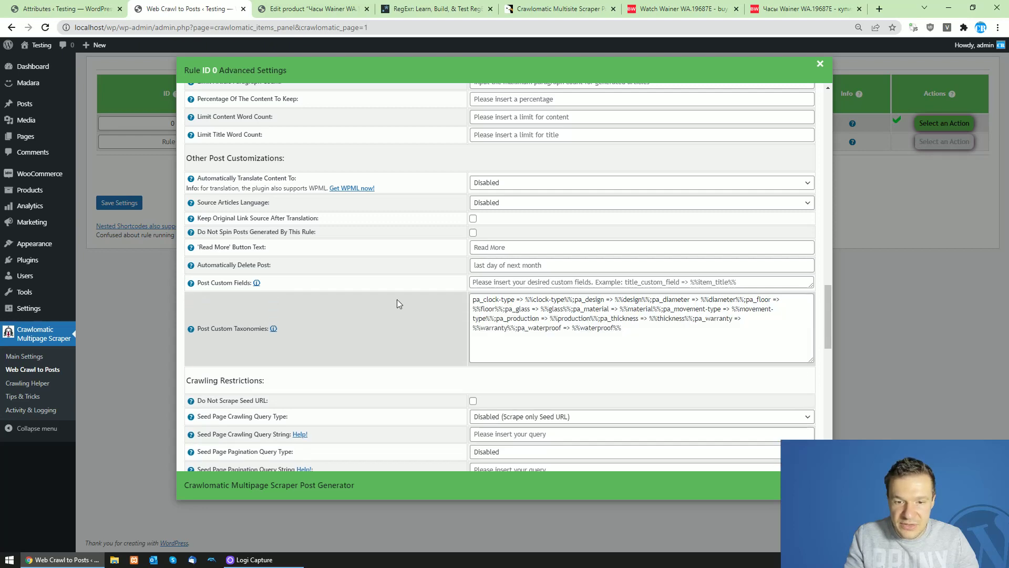
drag(473, 300, 485, 299)
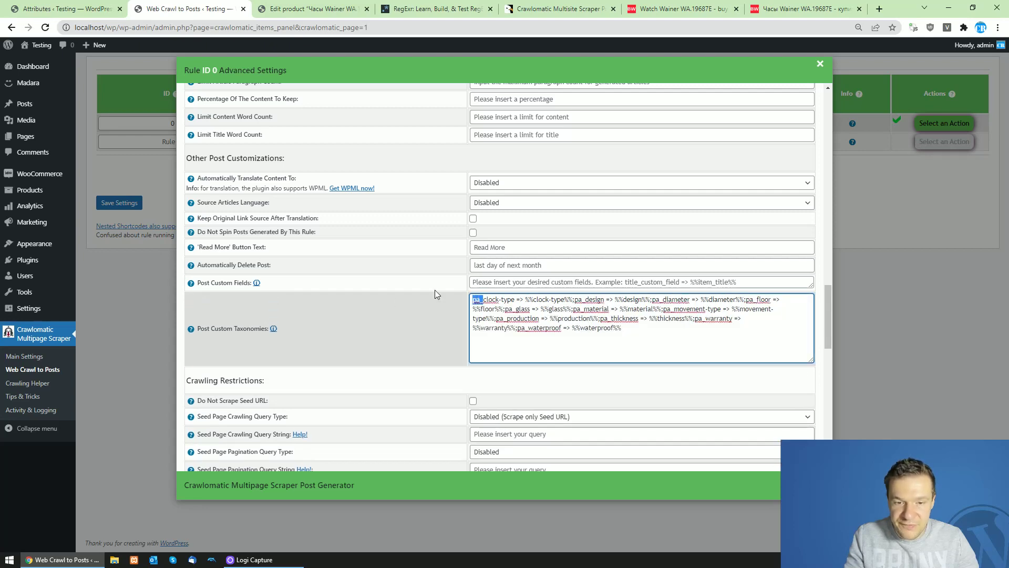
key(ctrl+shift+Tab)
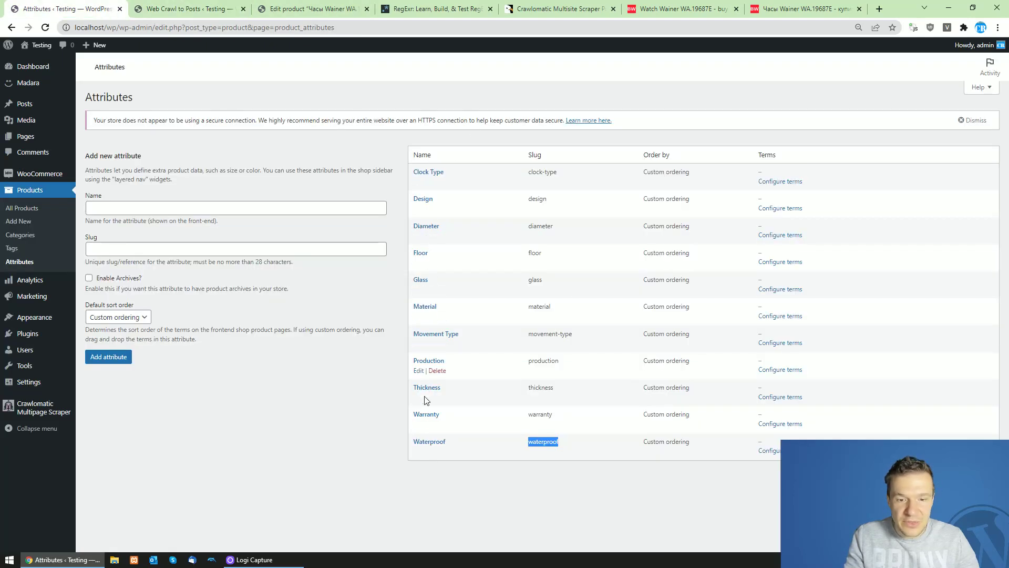